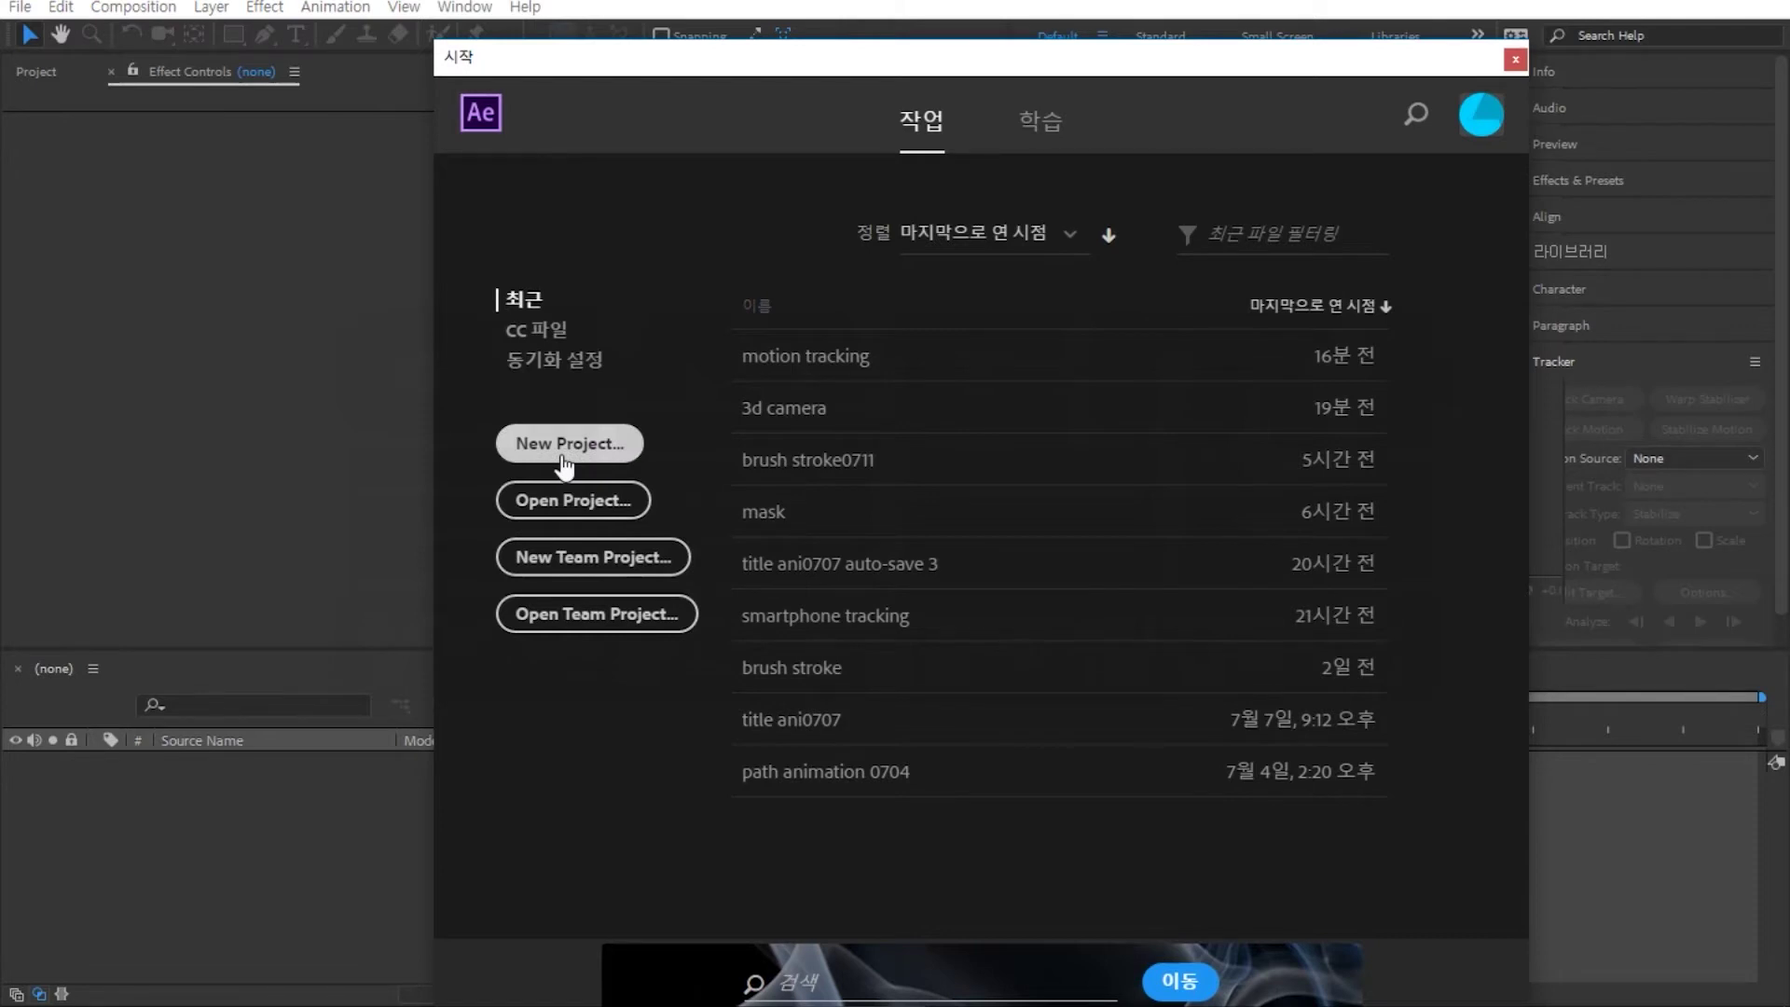
Step: Start a new project and begin a new composition named "basic"
{"action": "left_click", "coordinate": [572, 449]}
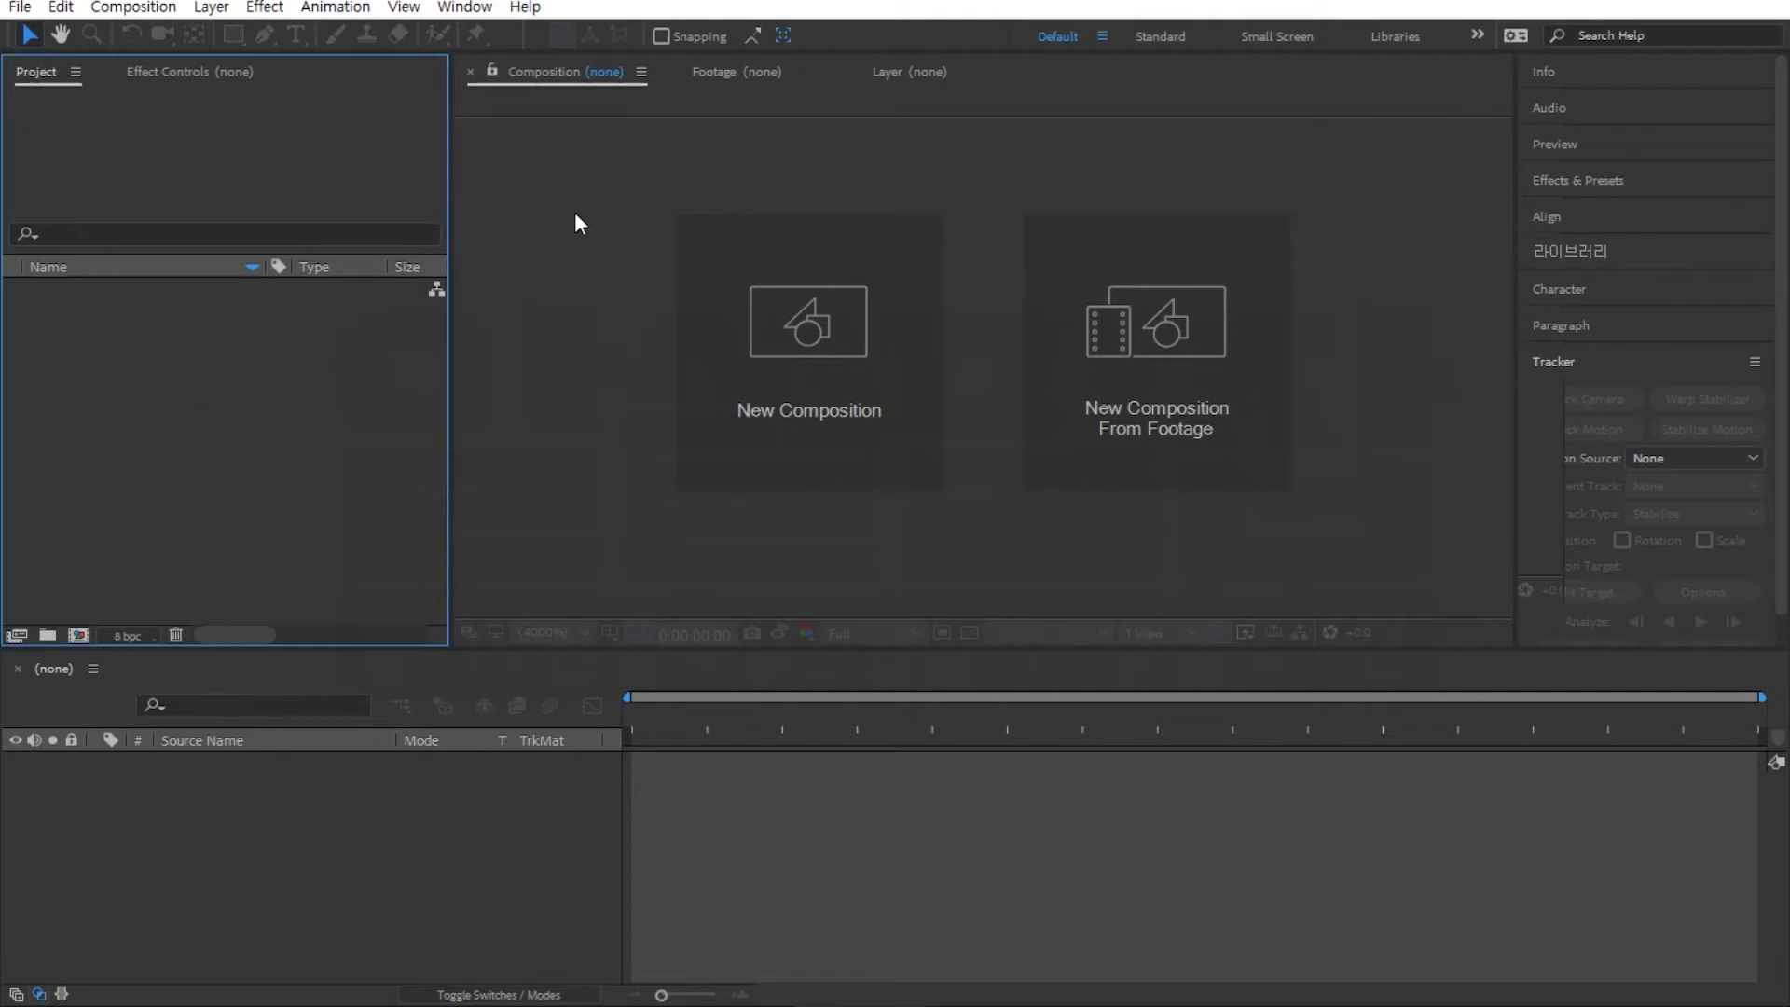
{"action": "left_click", "coordinate": [554, 223]}
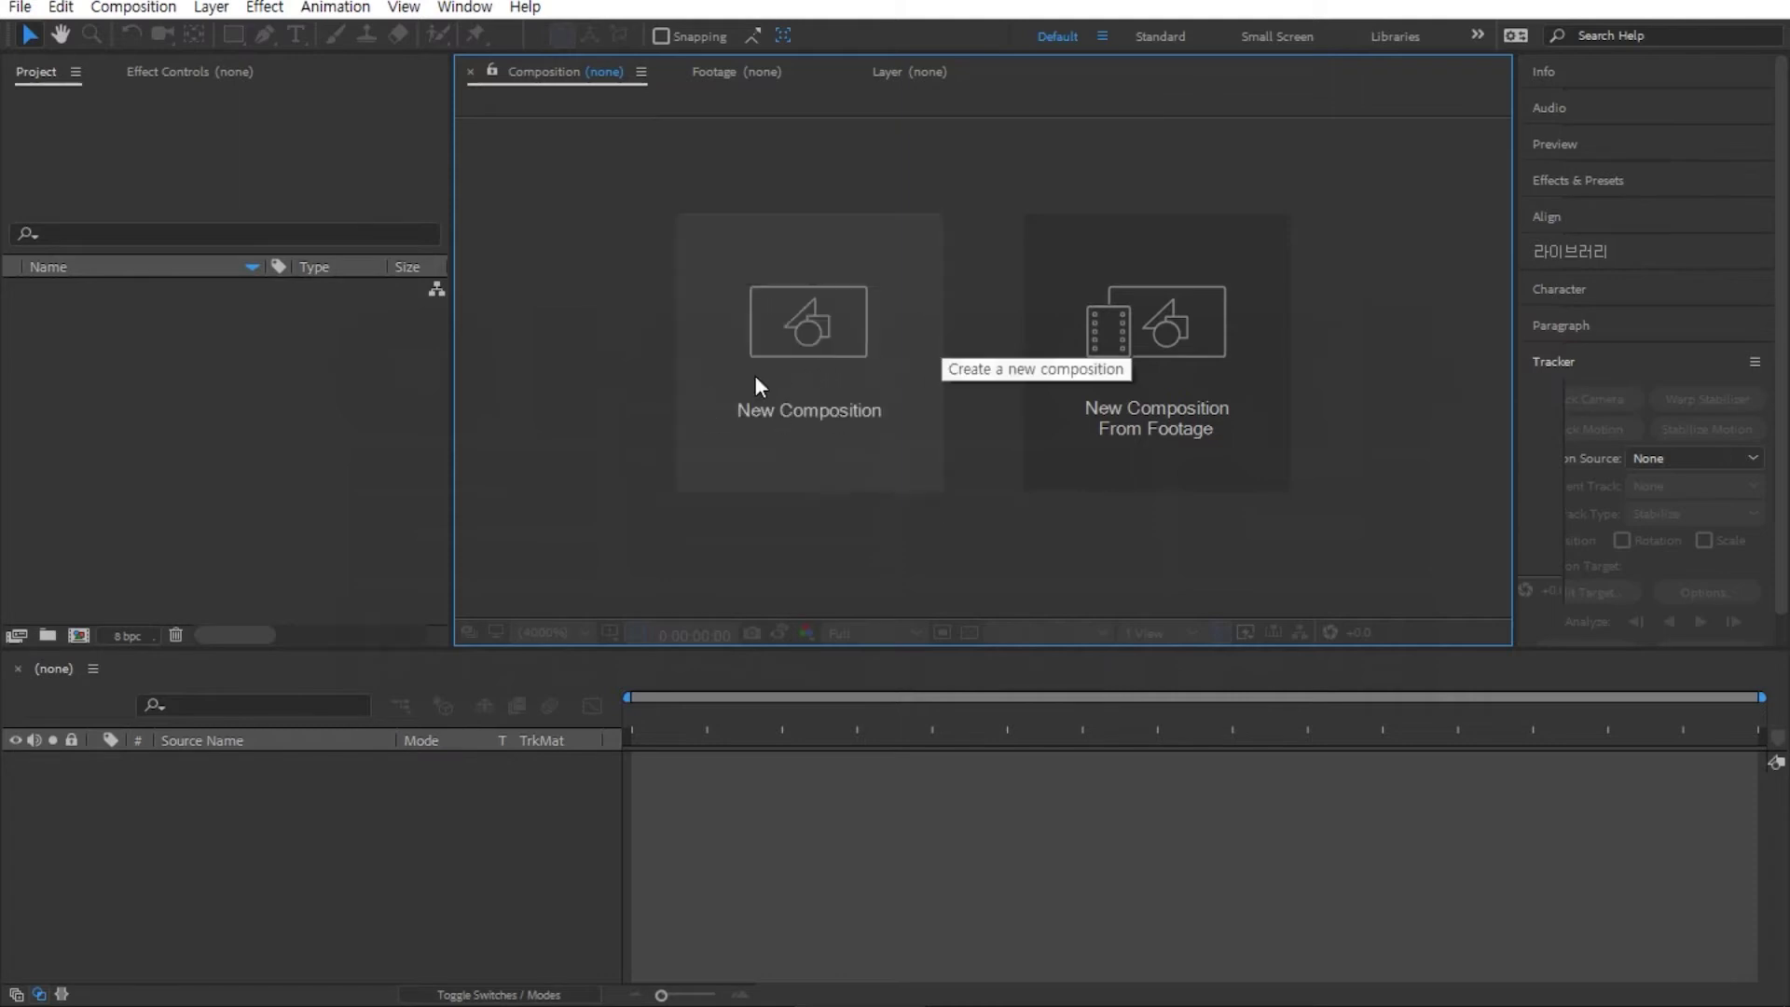
{"action": "left_click", "coordinate": [801, 327]}
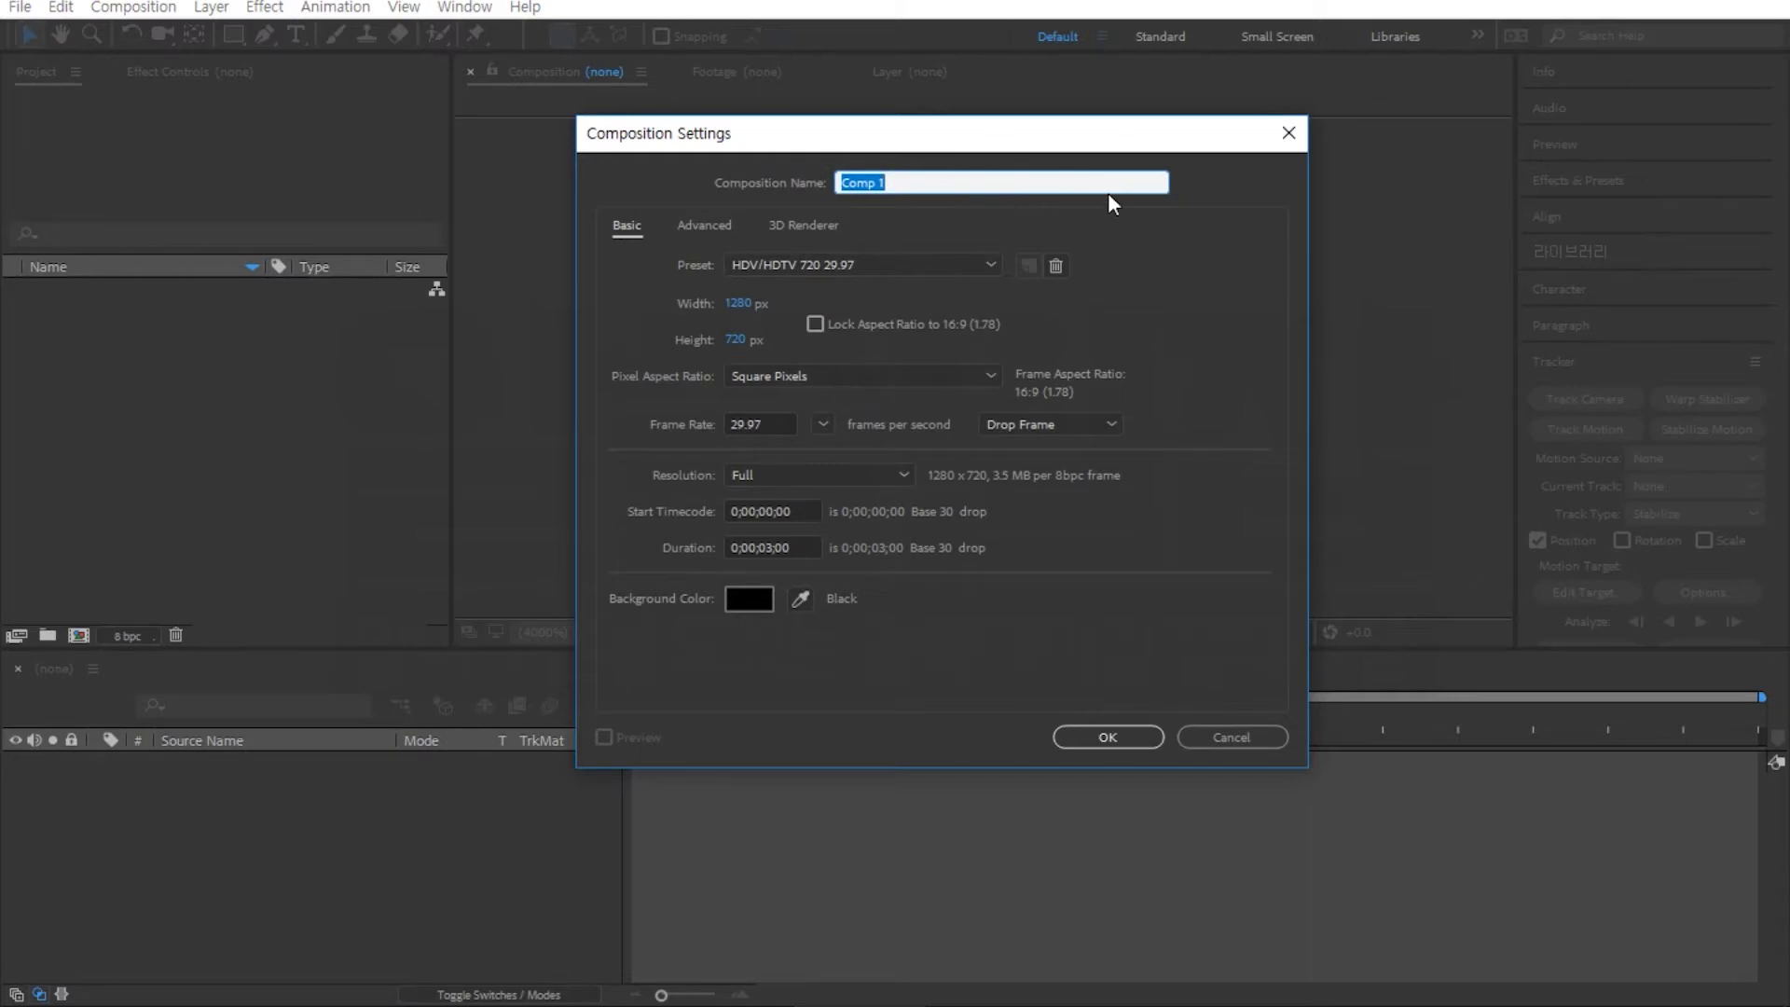
{"action": "left_click_drag", "start_coordinate": [925, 184], "coordinate": [724, 184]}
{"action": "type", "text": "basic"}
Step: Choose the HDV/HDTV 720 29.97 preset for the composition
{"action": "left_click", "coordinate": [780, 266]}
{"action": "left_click", "coordinate": [854, 268]}
{"action": "left_click", "coordinate": [639, 271]}
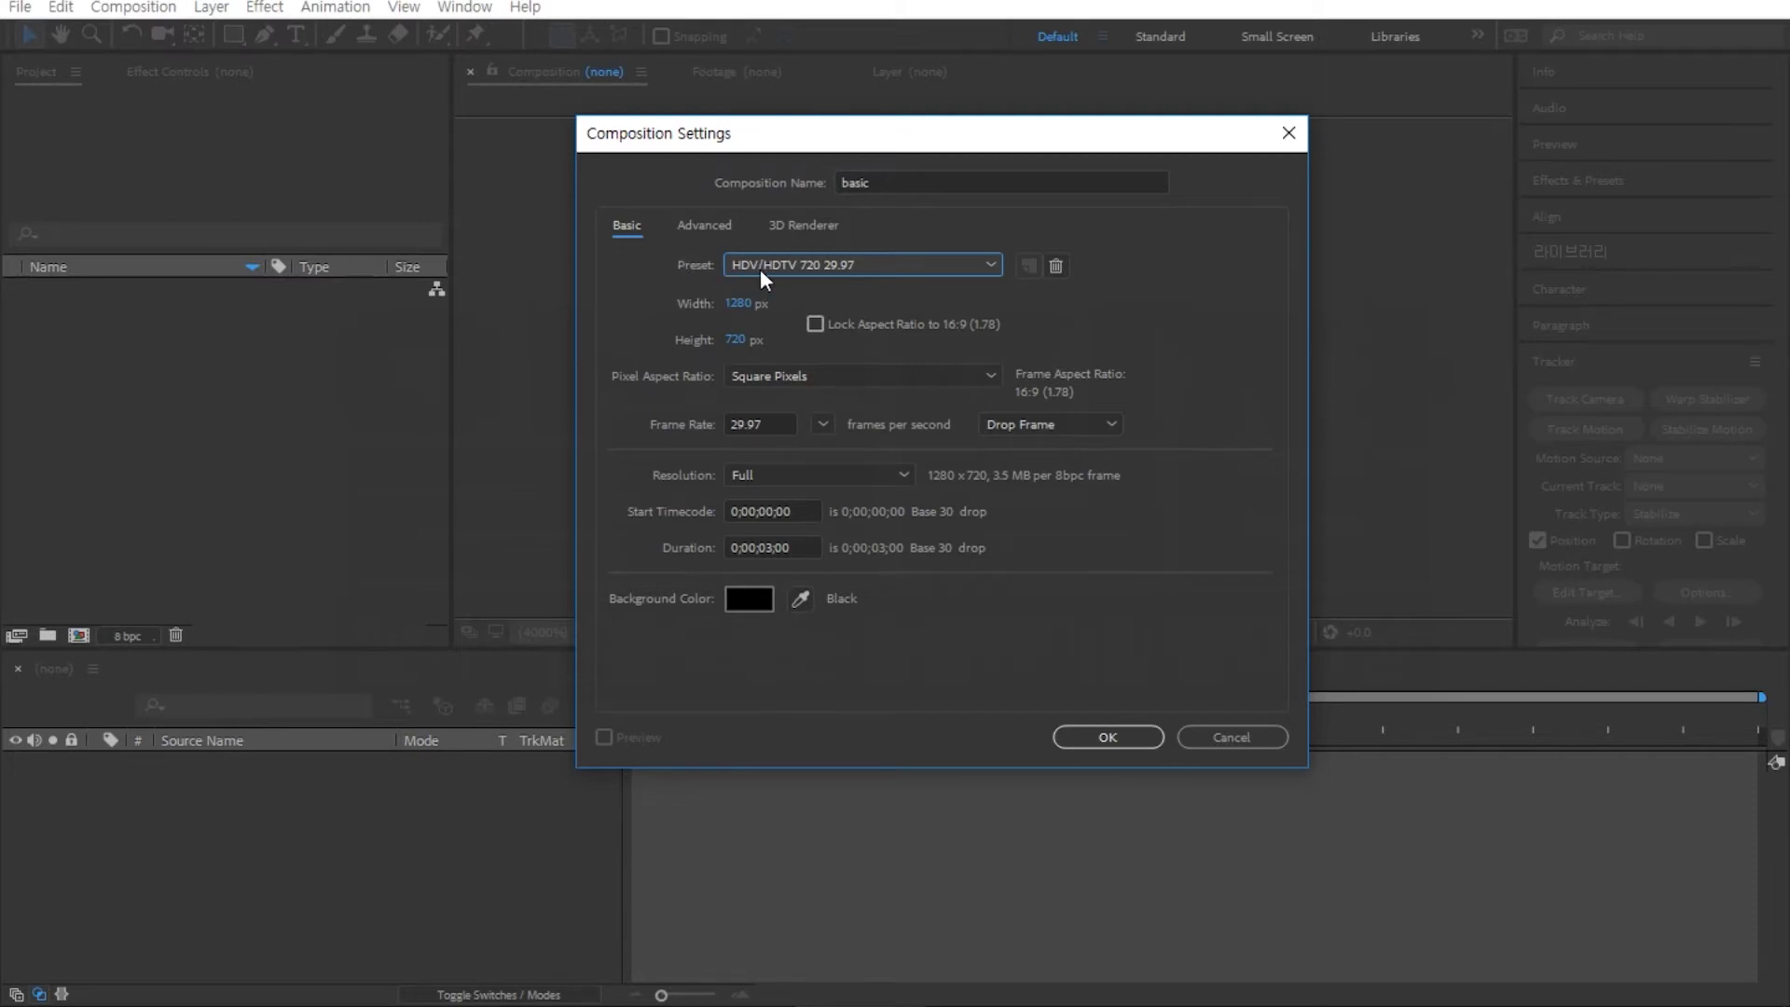
{"action": "left_click", "coordinate": [870, 264]}
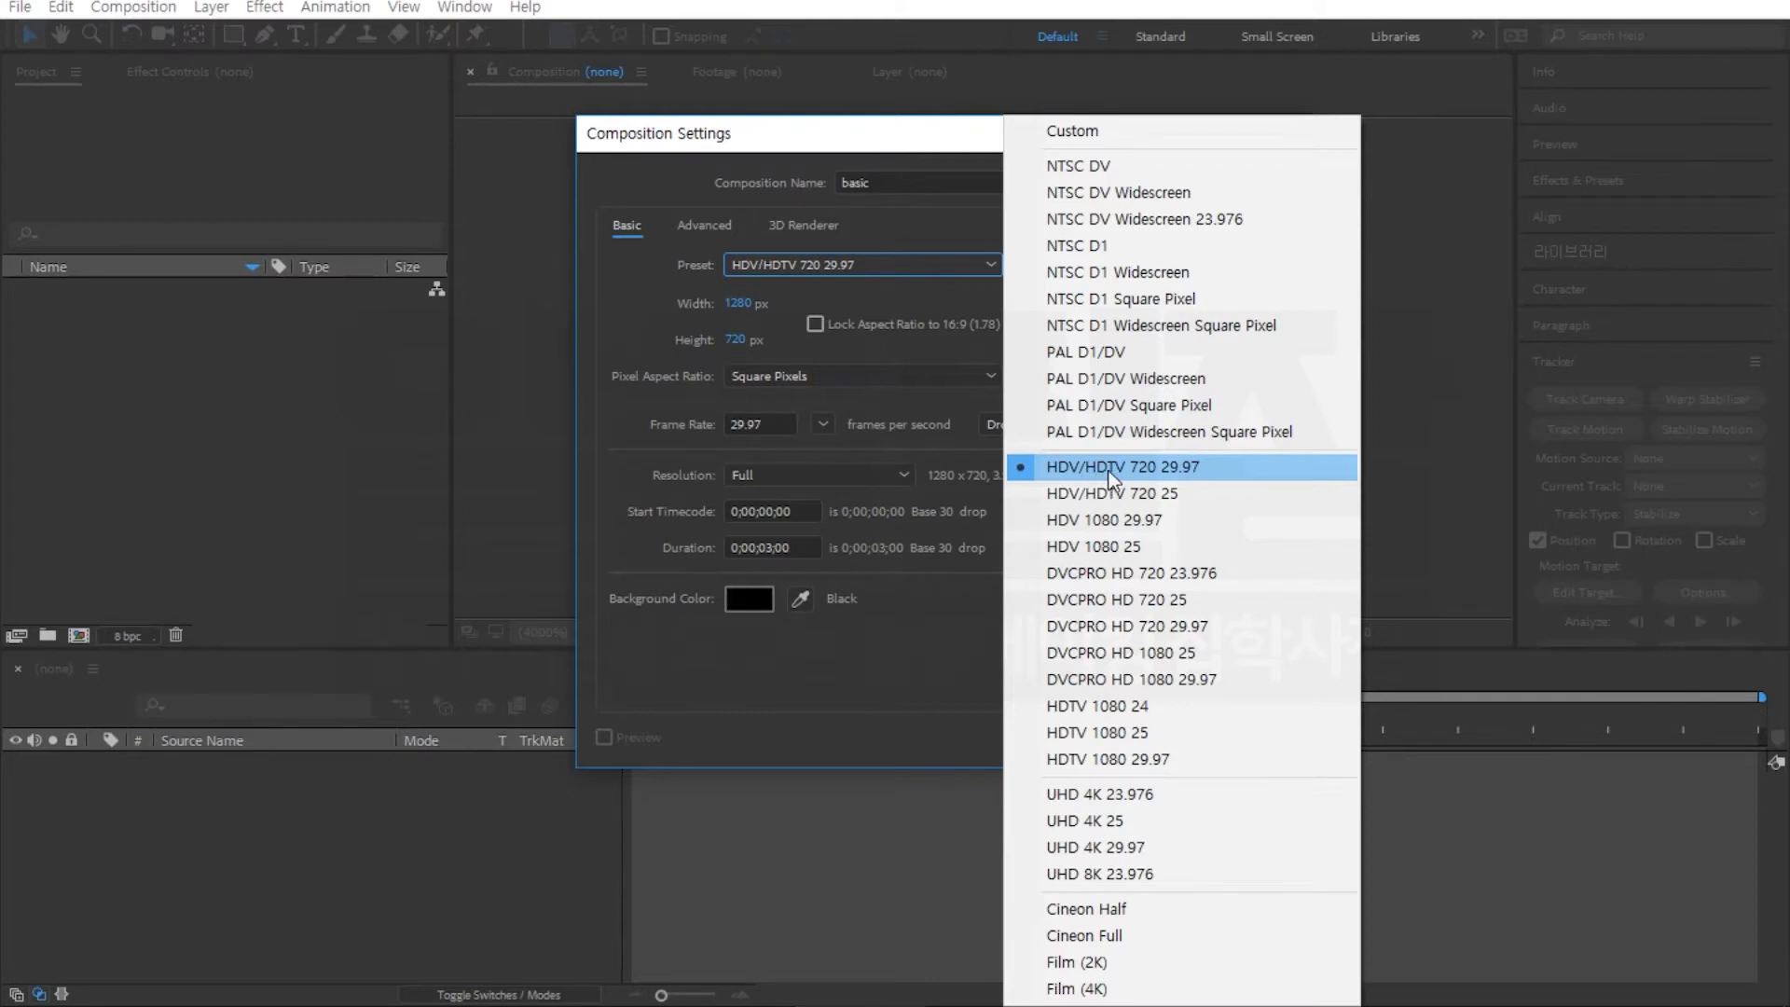
{"action": "left_click", "coordinate": [1195, 468]}
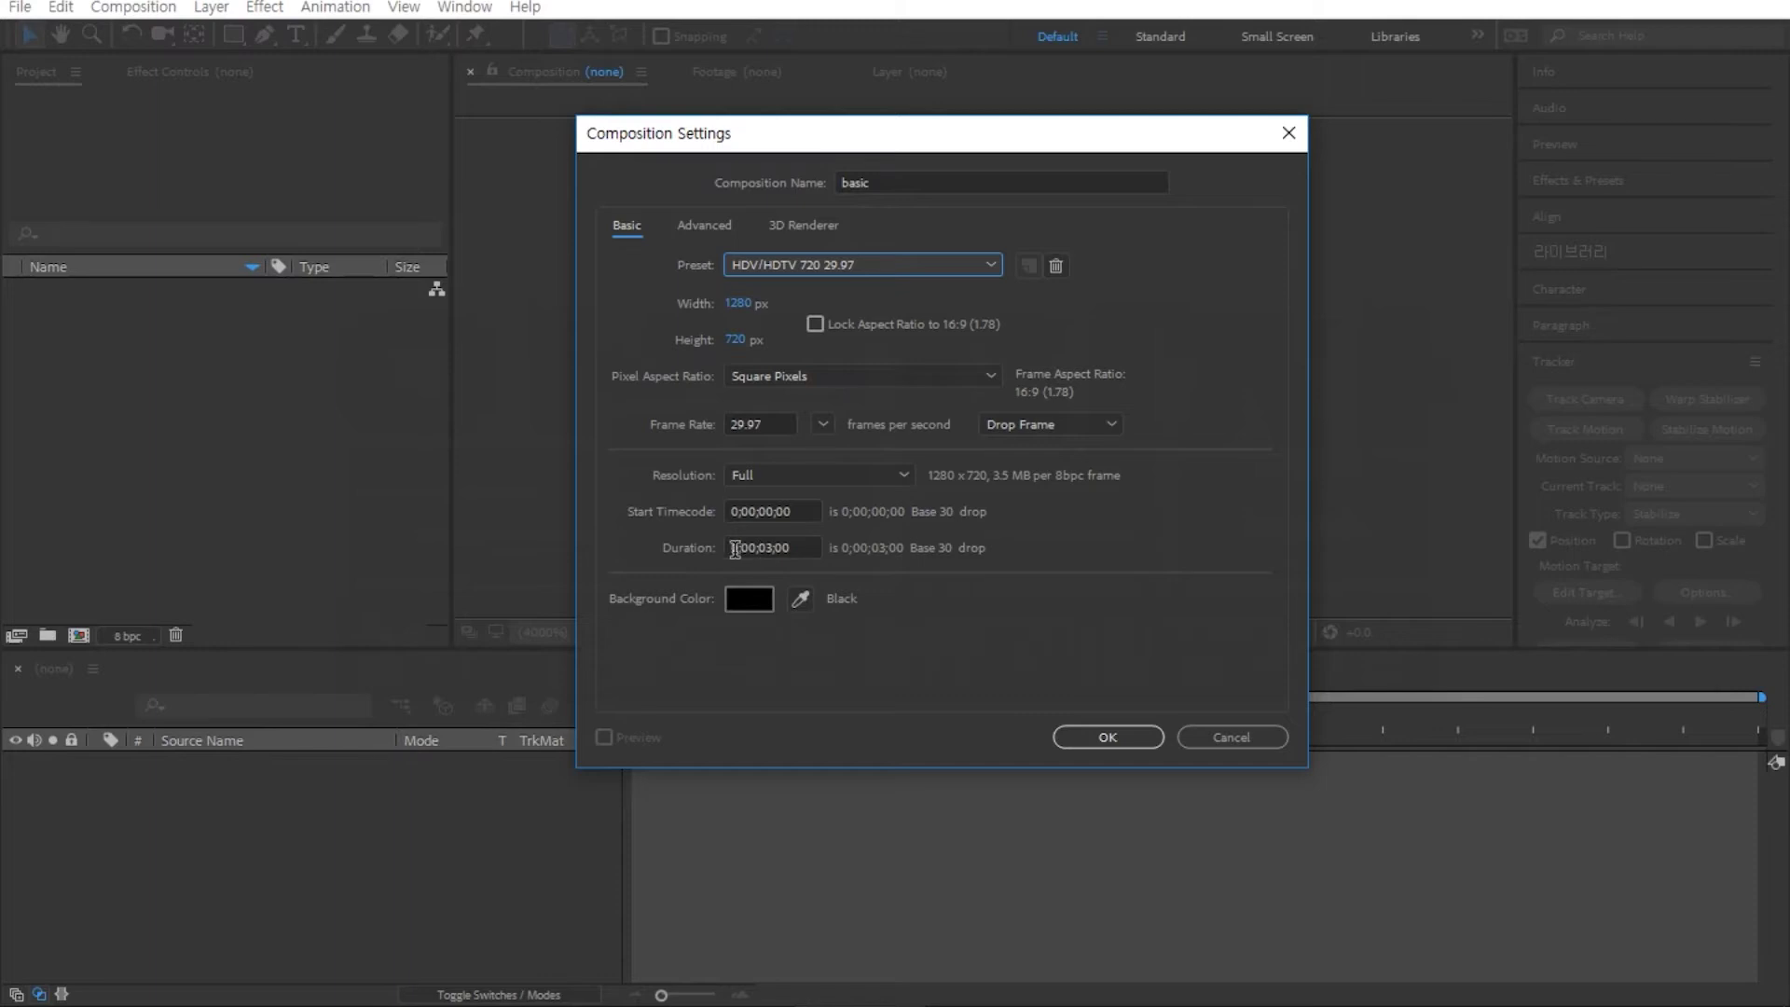
Step: Set the composition's duration to 0;00;04;00 and create it
{"action": "left_click", "coordinate": [809, 550]}
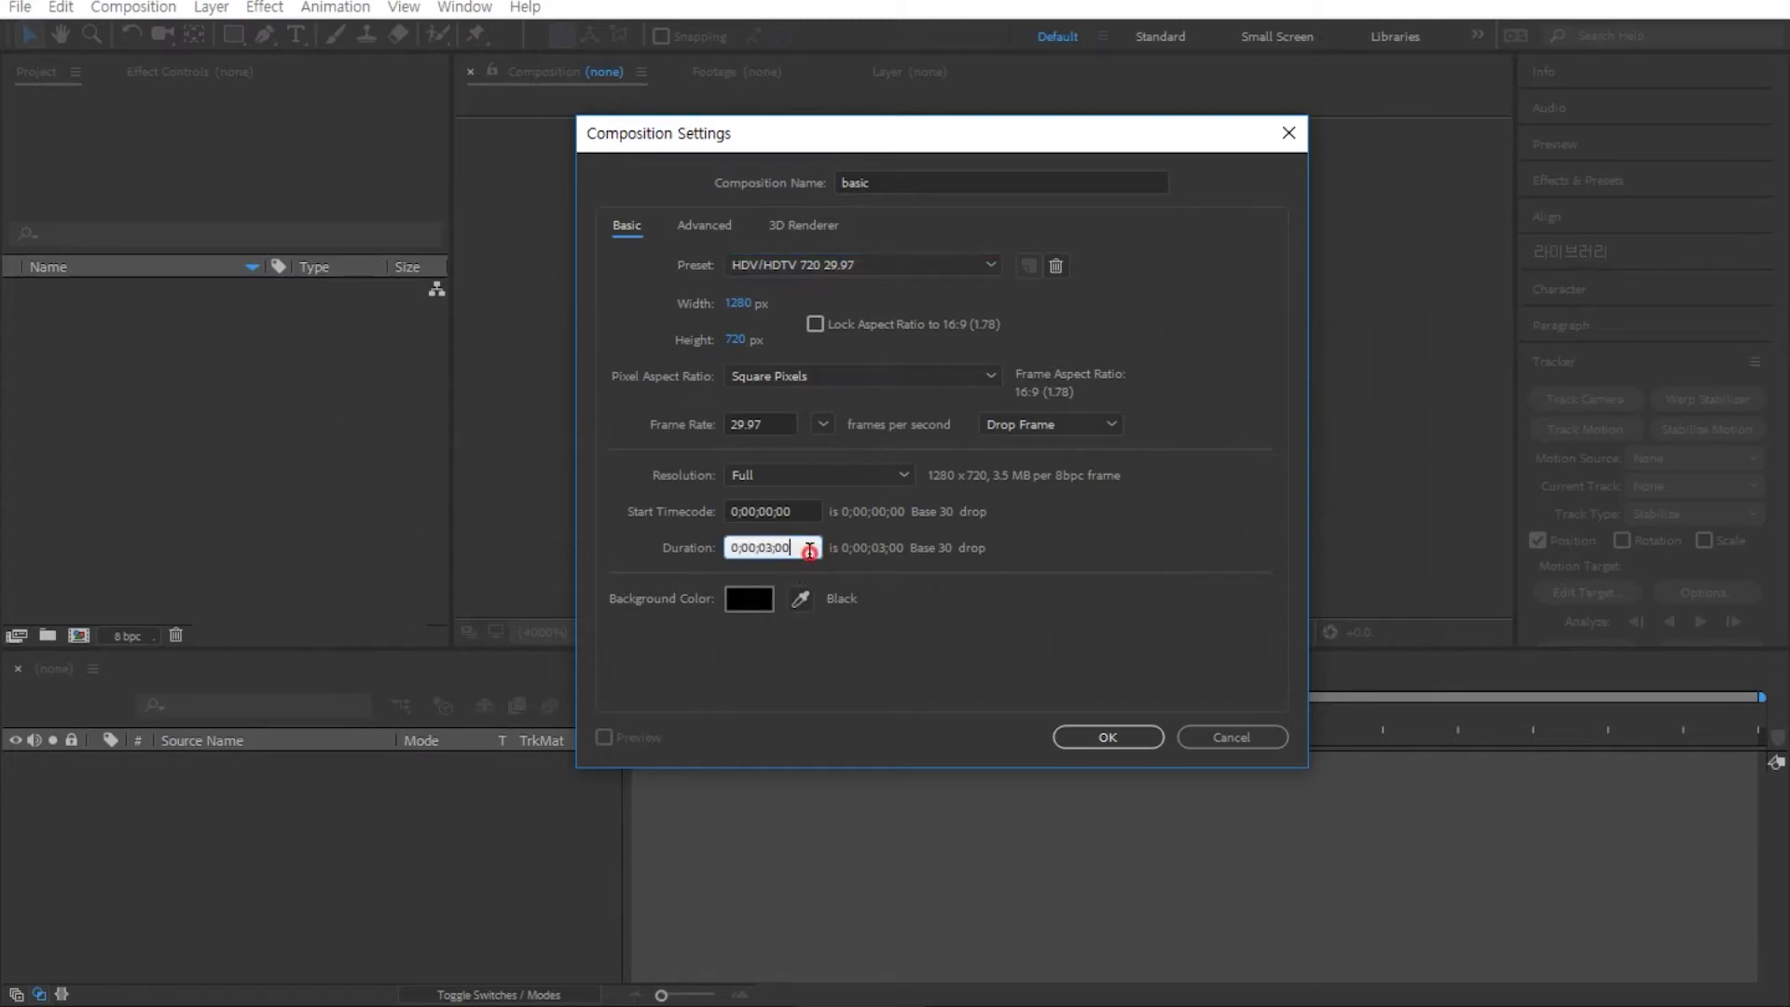
{"action": "left_click_drag", "start_coordinate": [809, 550], "coordinate": [533, 561]}
{"action": "type", "text": "4.0"}
{"action": "left_click_drag", "start_coordinate": [779, 548], "coordinate": [669, 547]}
{"action": "left_click", "coordinate": [1116, 736]}
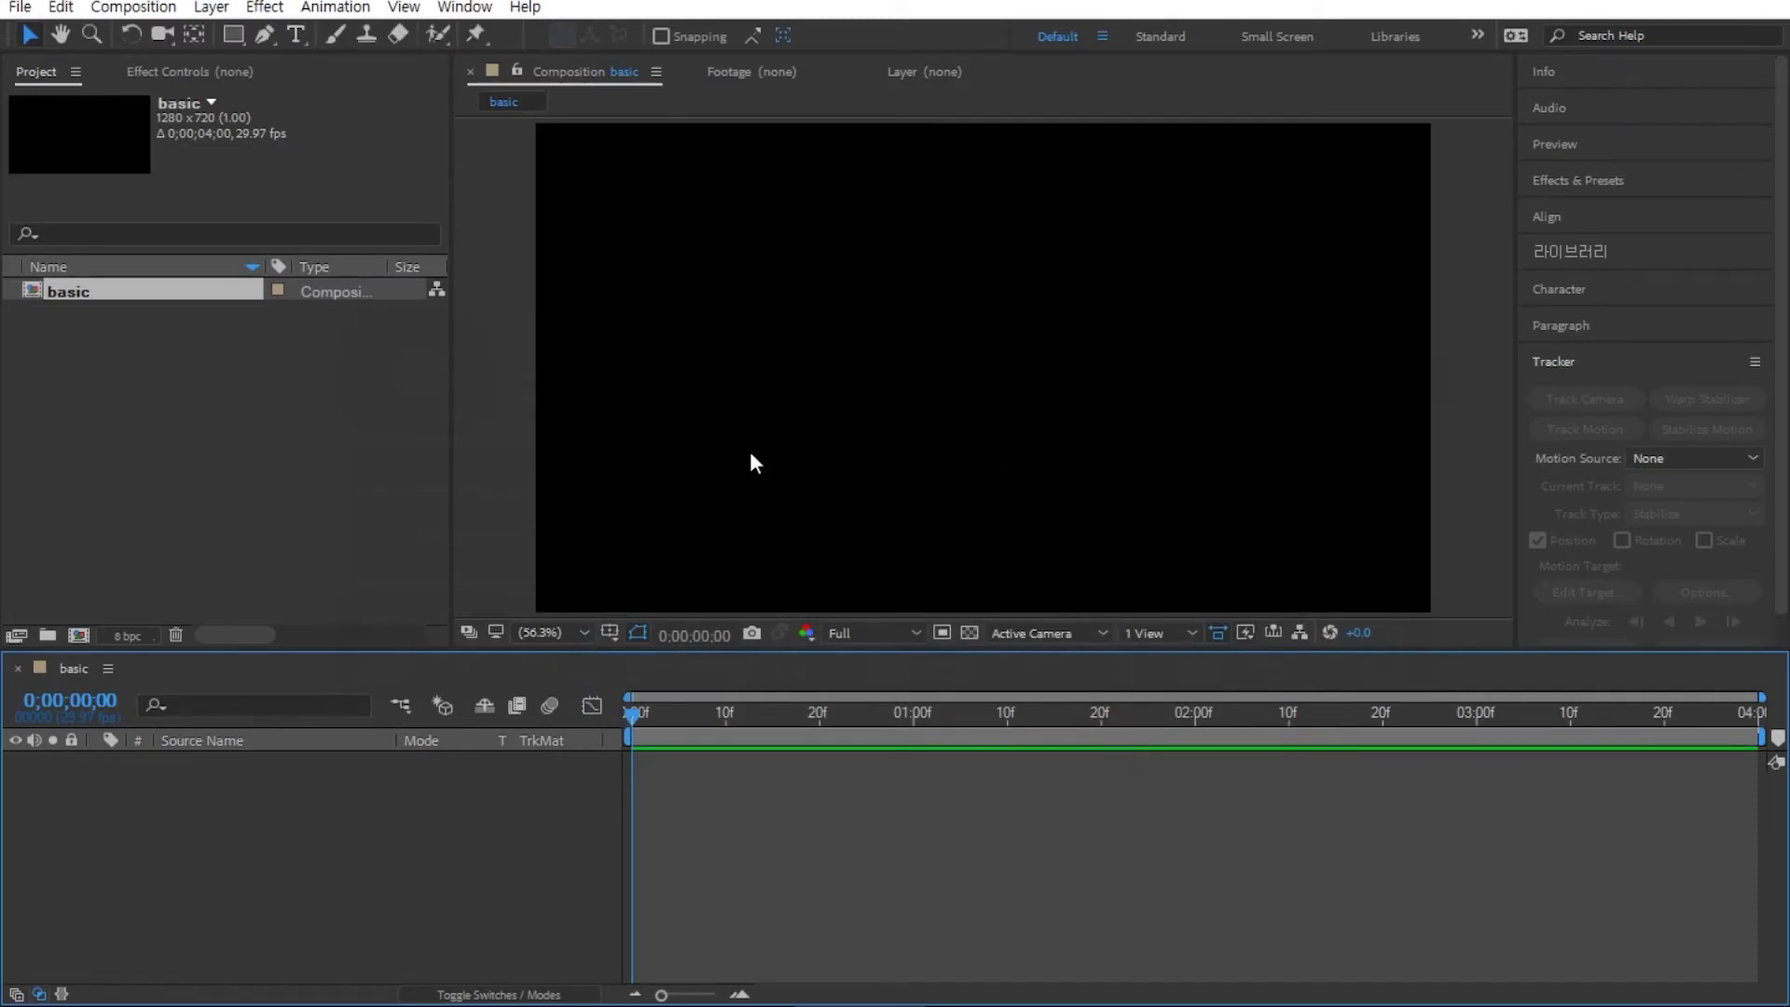
Step: Examine the basic composition in the project and scrub its timeline from the first frame to the last
{"action": "left_click", "coordinate": [115, 360]}
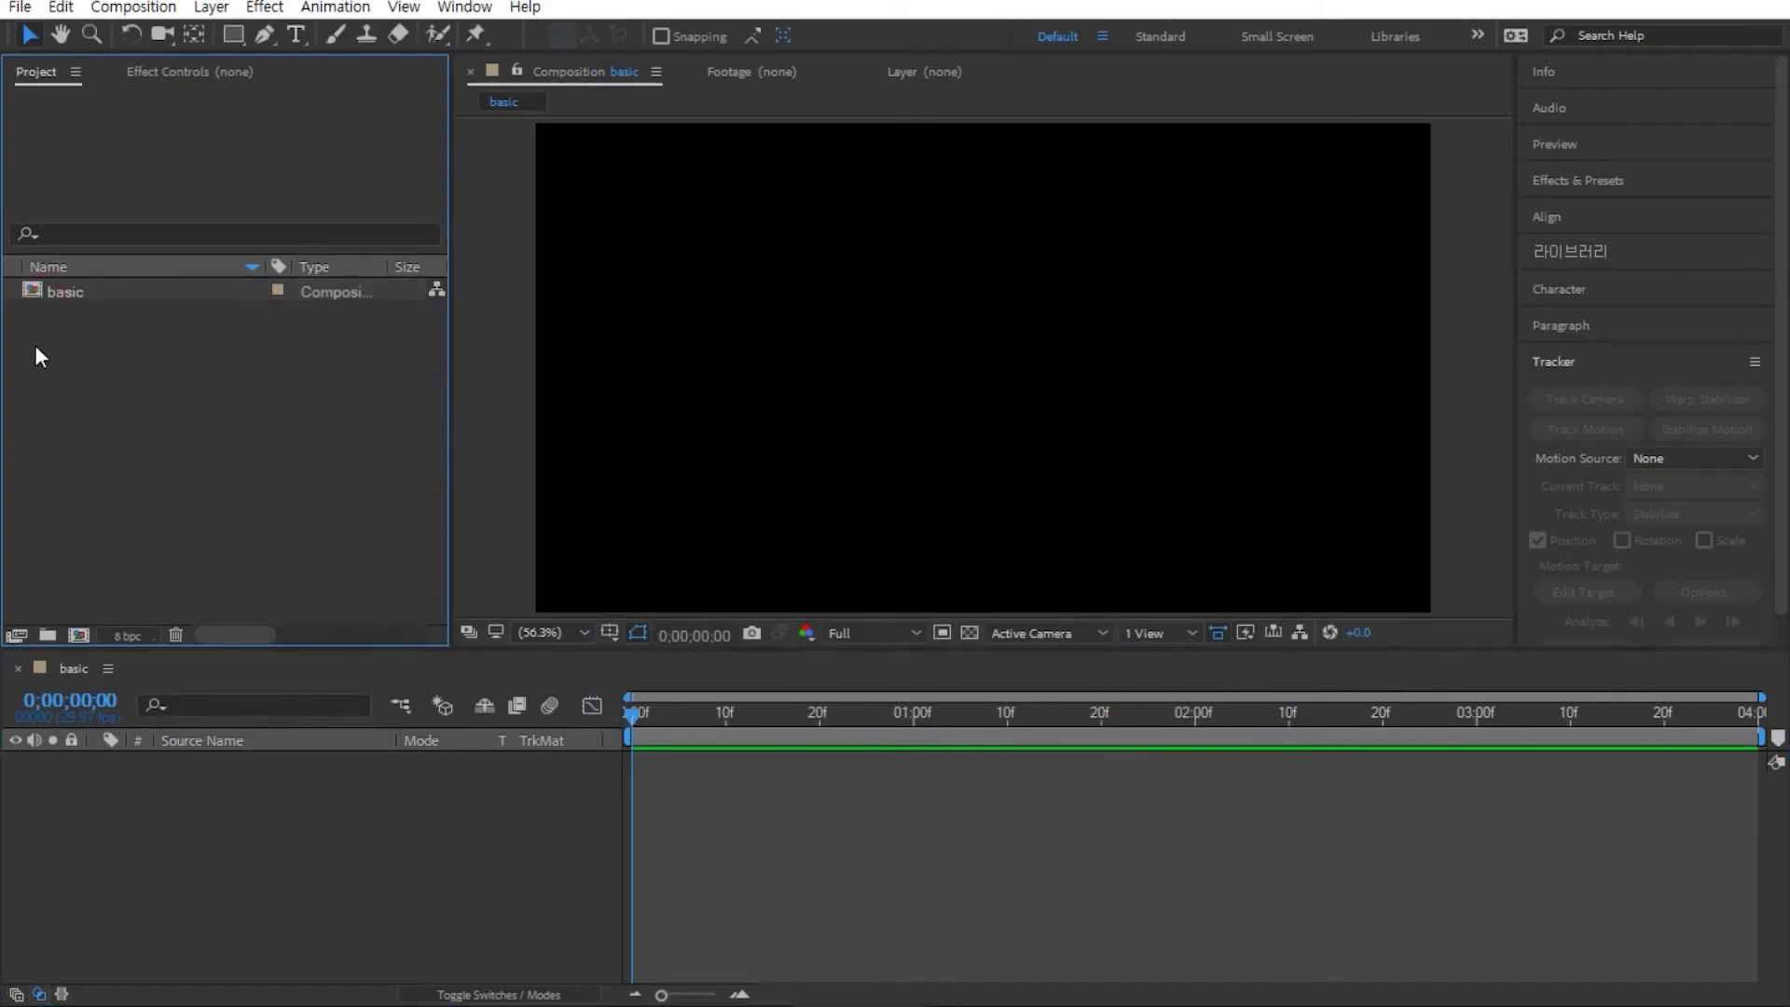
{"action": "left_click", "coordinate": [36, 290]}
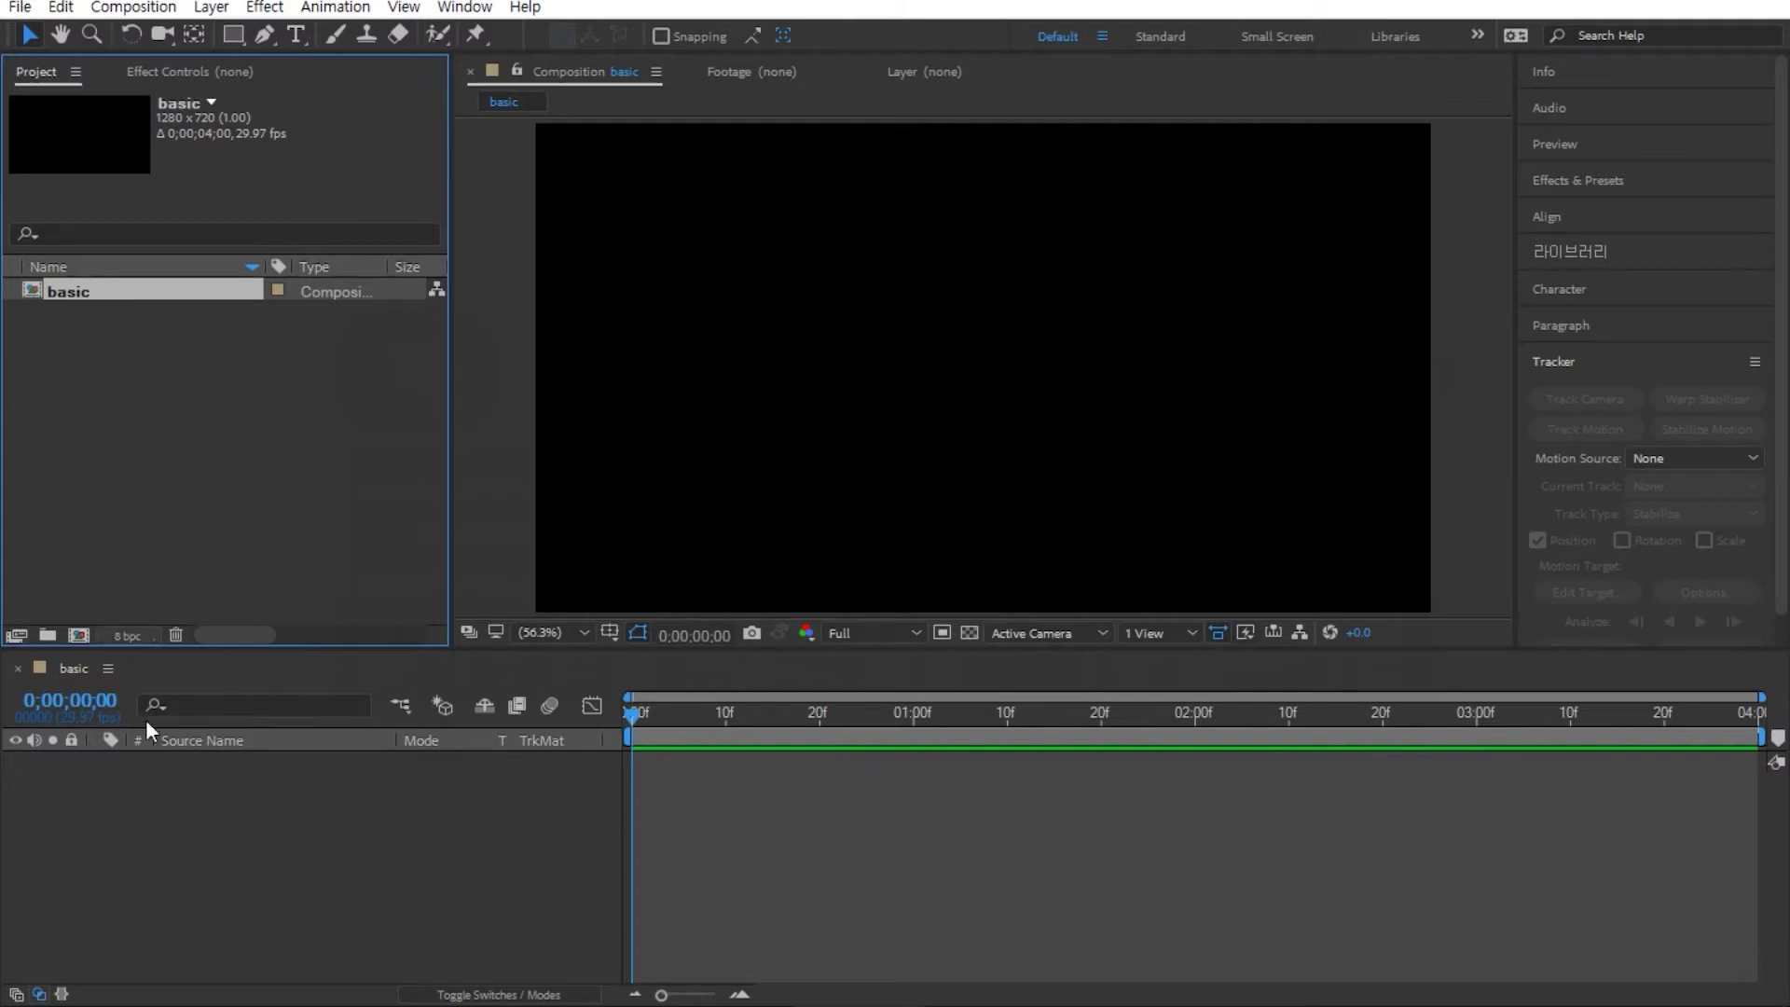
{"action": "left_click", "coordinate": [280, 881]}
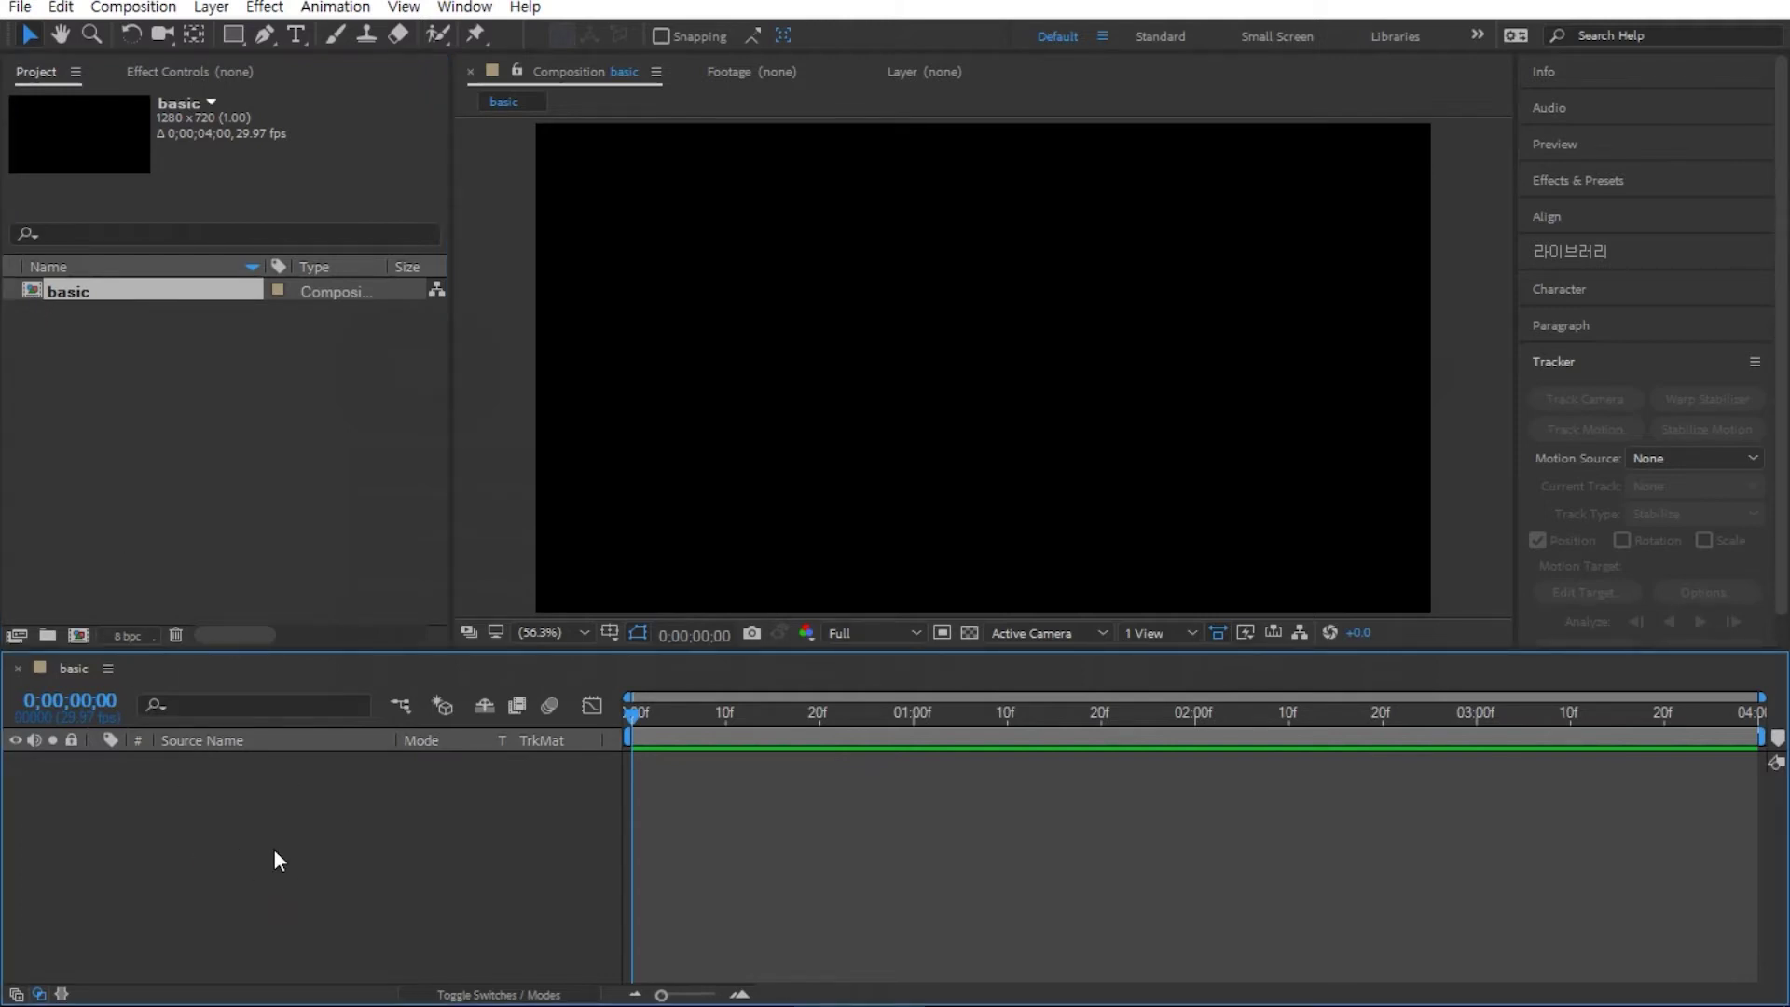
{"action": "left_click_drag", "start_coordinate": [671, 721], "coordinate": [256, 750]}
{"action": "left_click", "coordinate": [637, 718]}
{"action": "left_click_drag", "start_coordinate": [637, 721], "coordinate": [732, 743]}
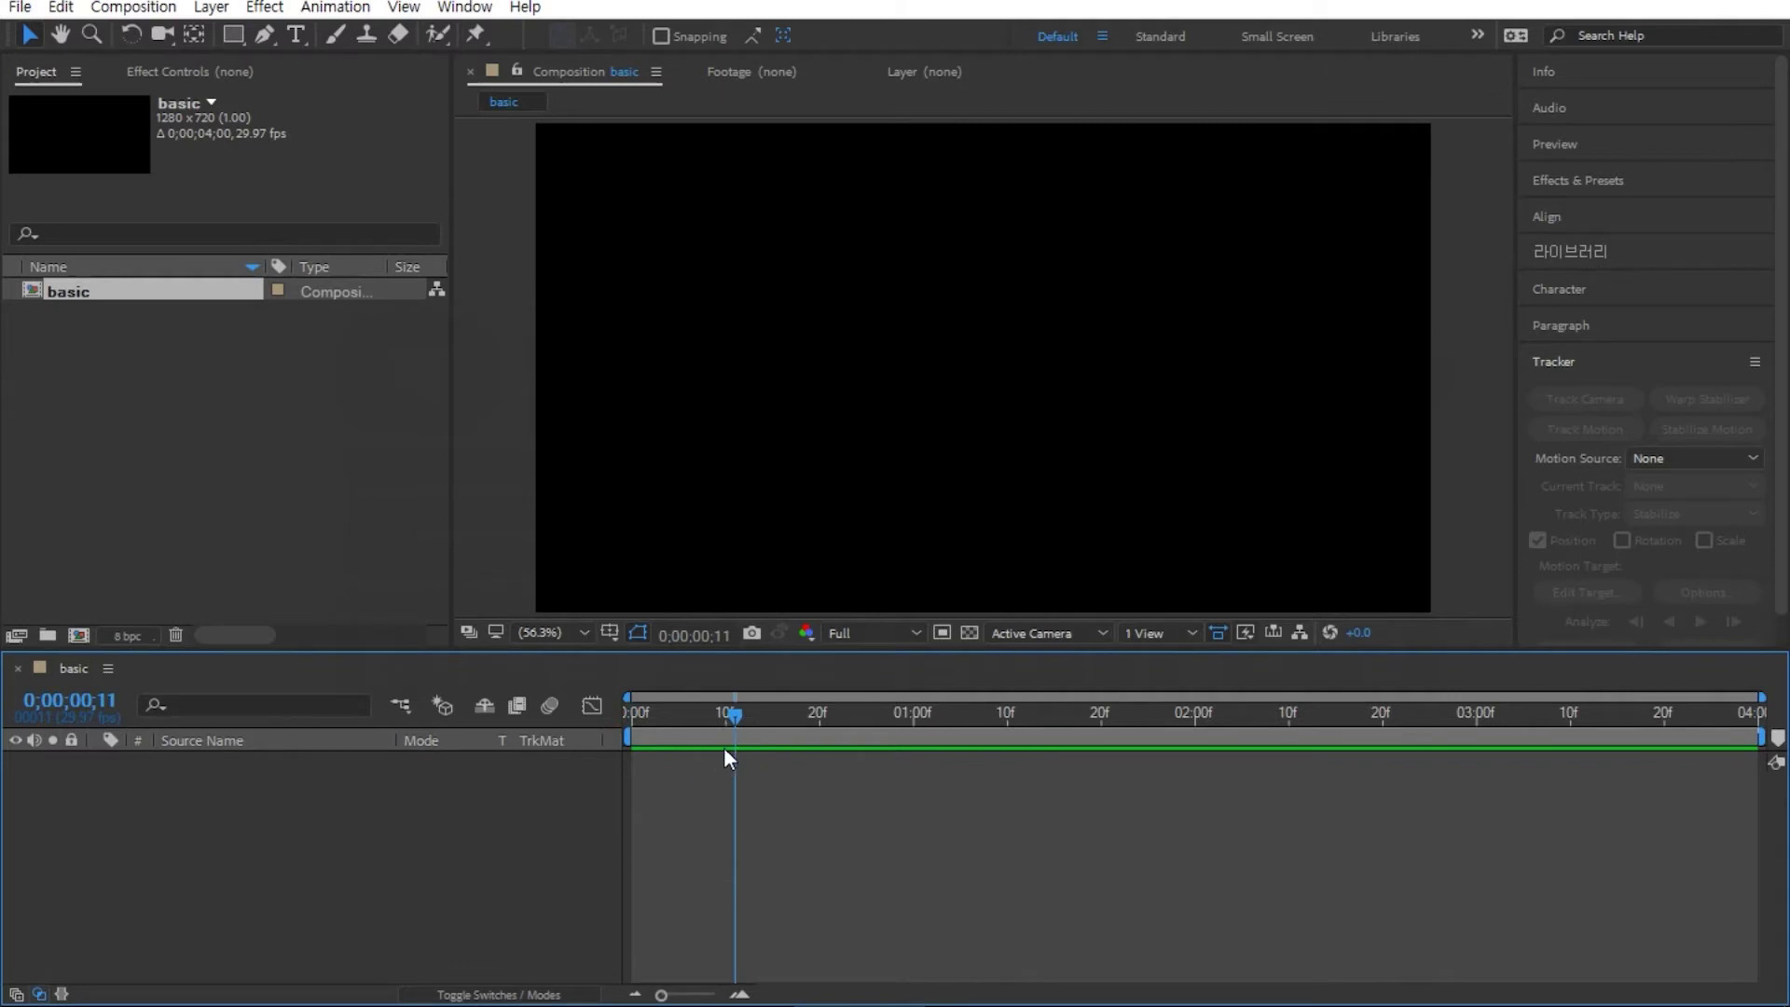
{"action": "left_click_drag", "start_coordinate": [736, 719], "coordinate": [1753, 746]}
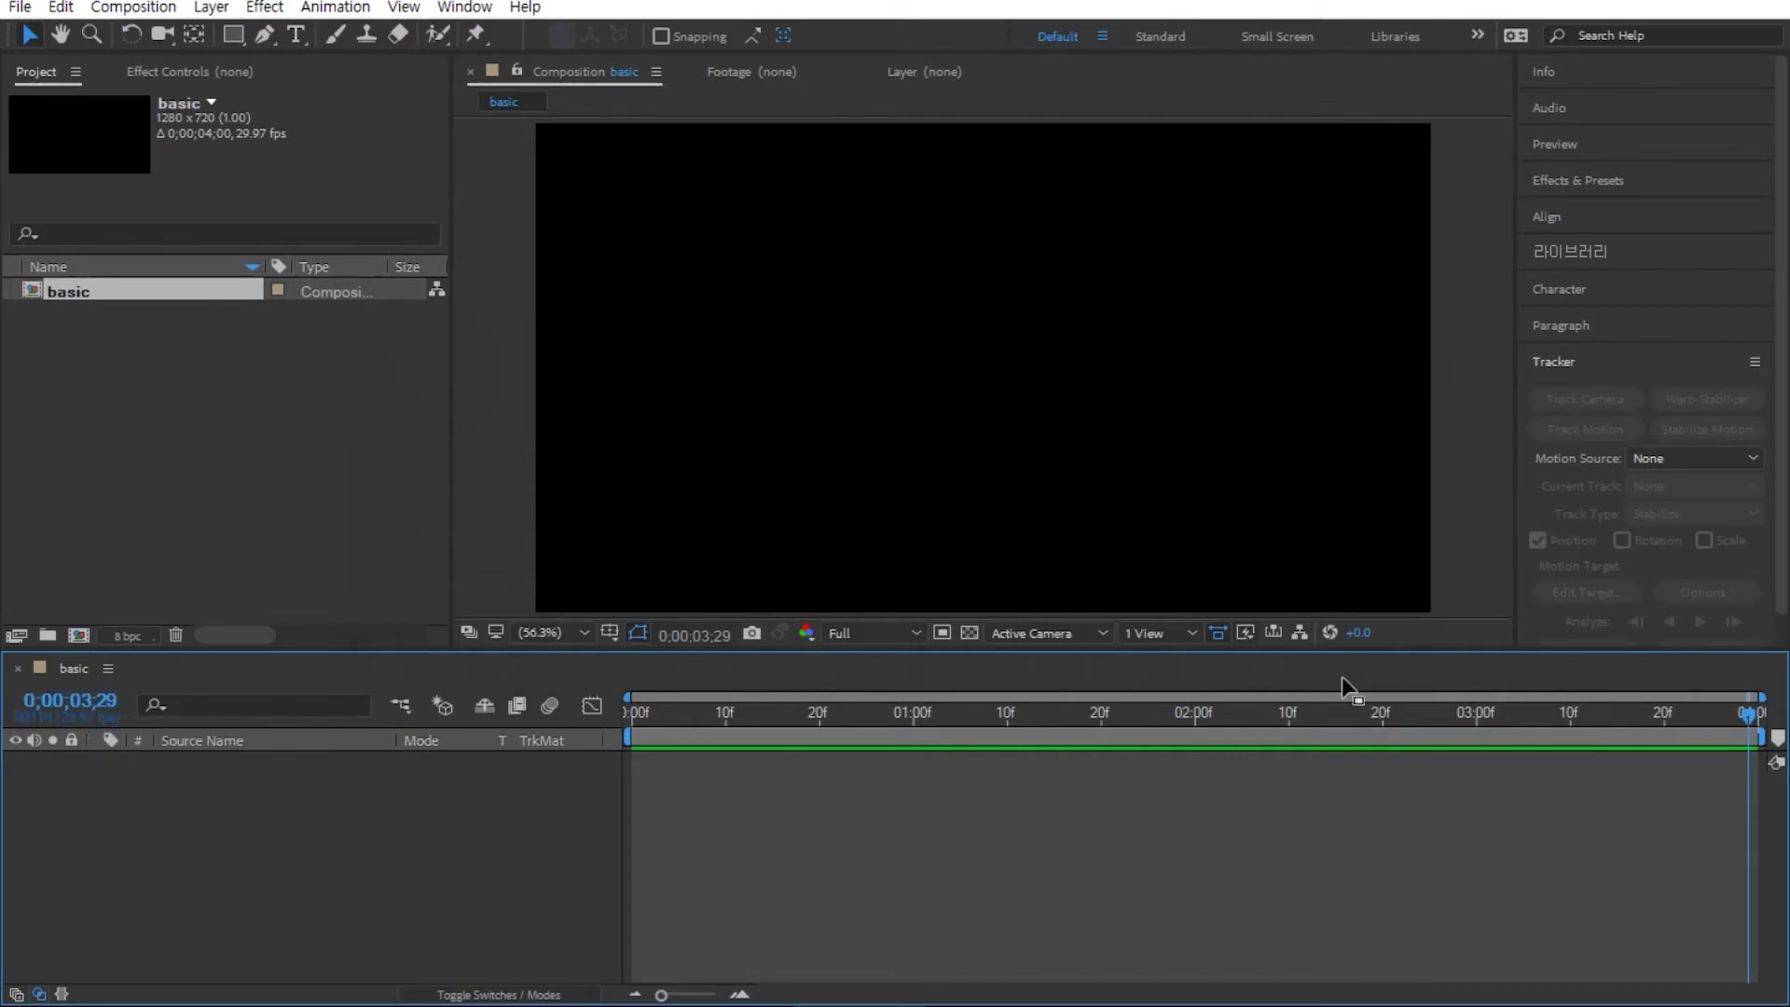
{"action": "key", "text": "space"}
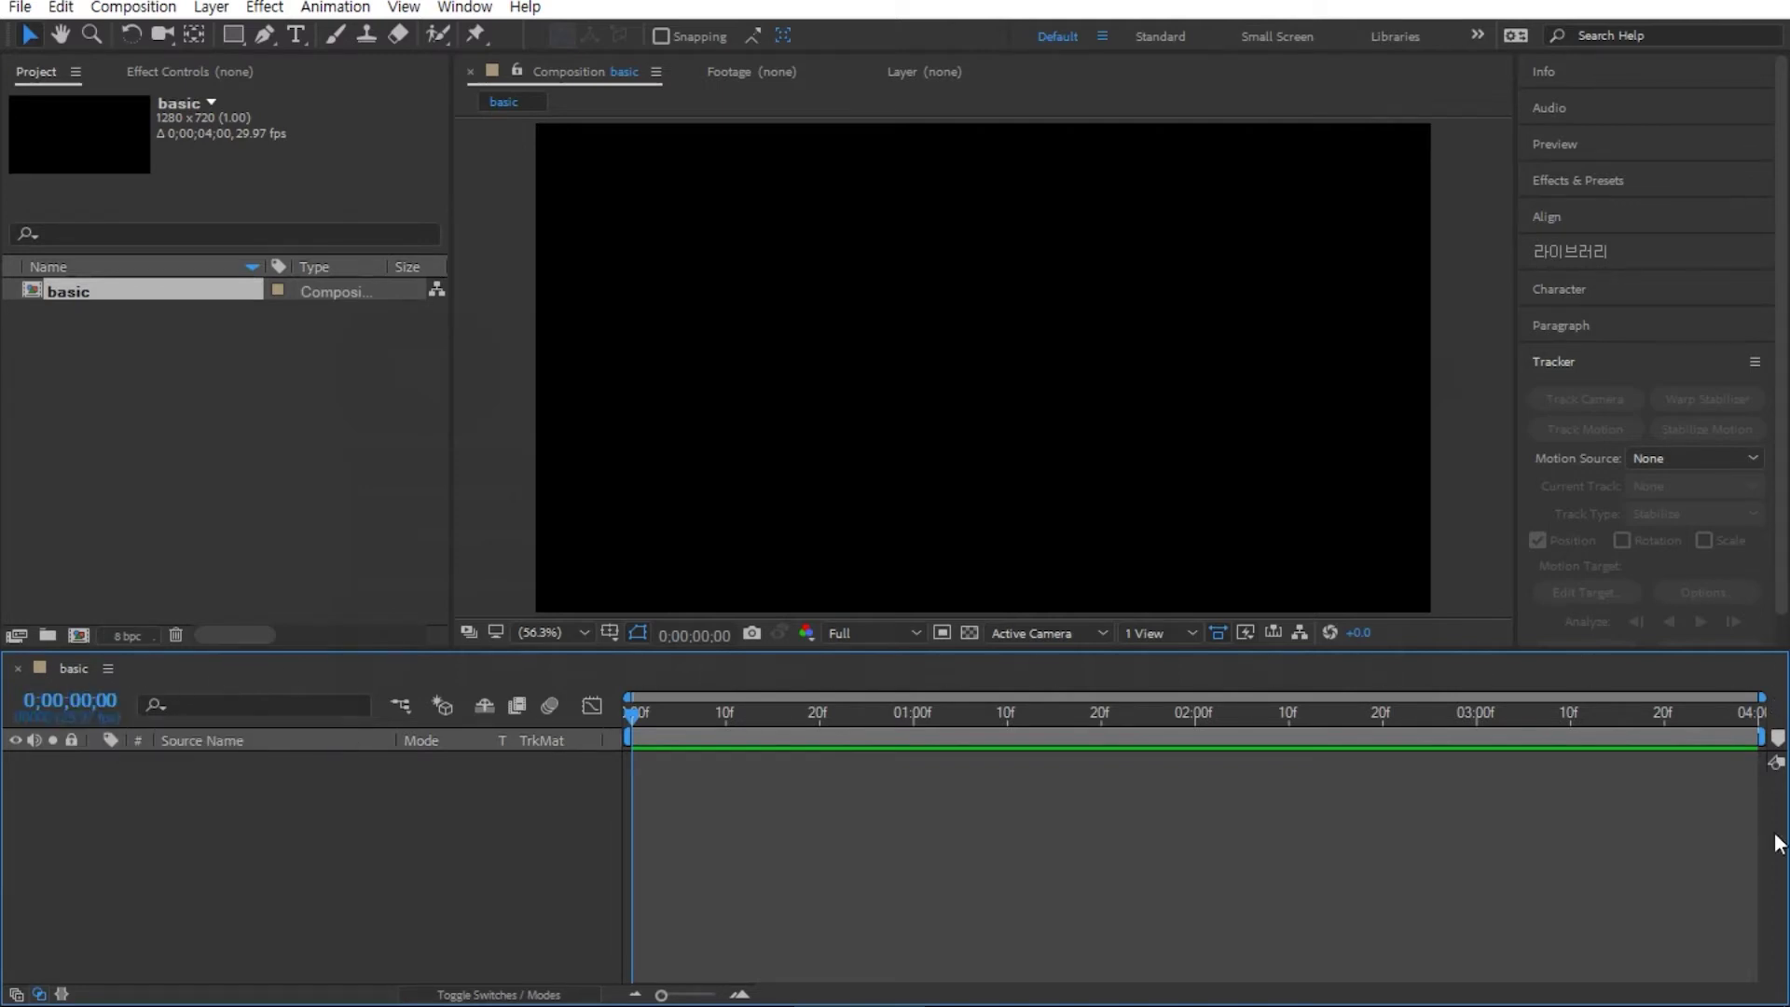
Step: Switch the timeline's time display back and forth between timecode and frame numbers, ending on timecode
{"action": "left_click", "coordinate": [79, 706], "text": "ctrl"}
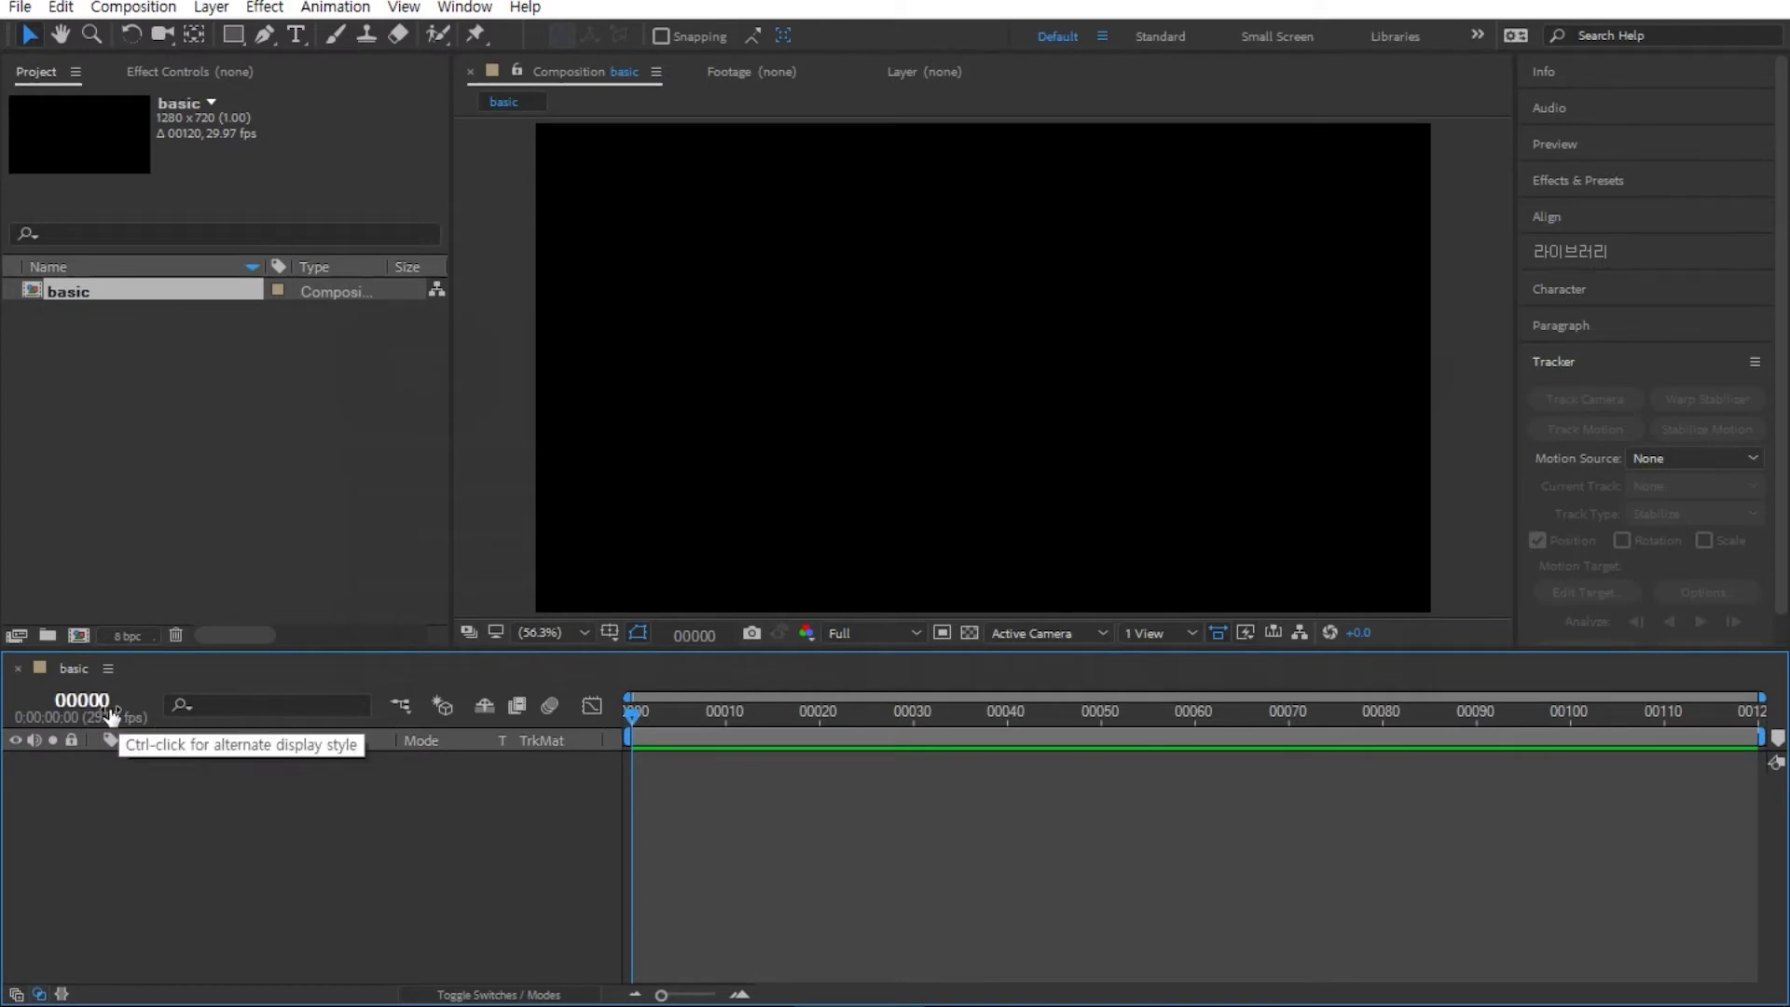
{"action": "left_click", "coordinate": [84, 706], "text": "ctrl"}
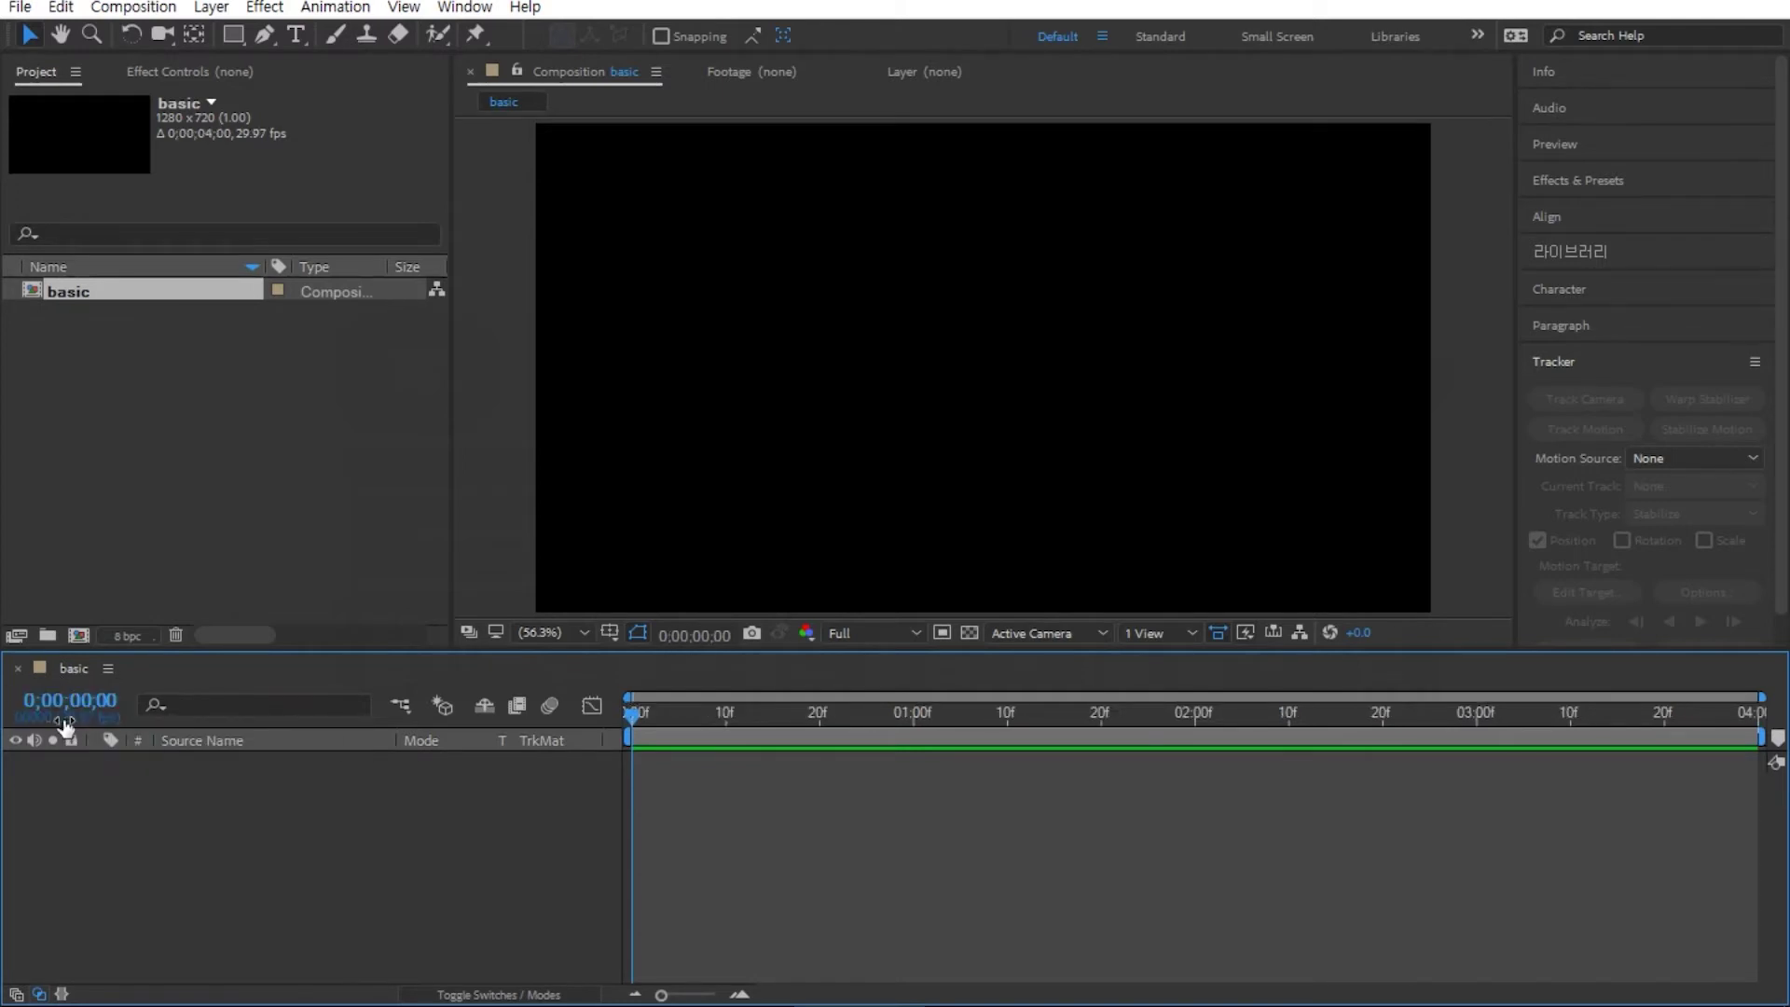
{"action": "left_click", "coordinate": [74, 711], "text": "ctrl"}
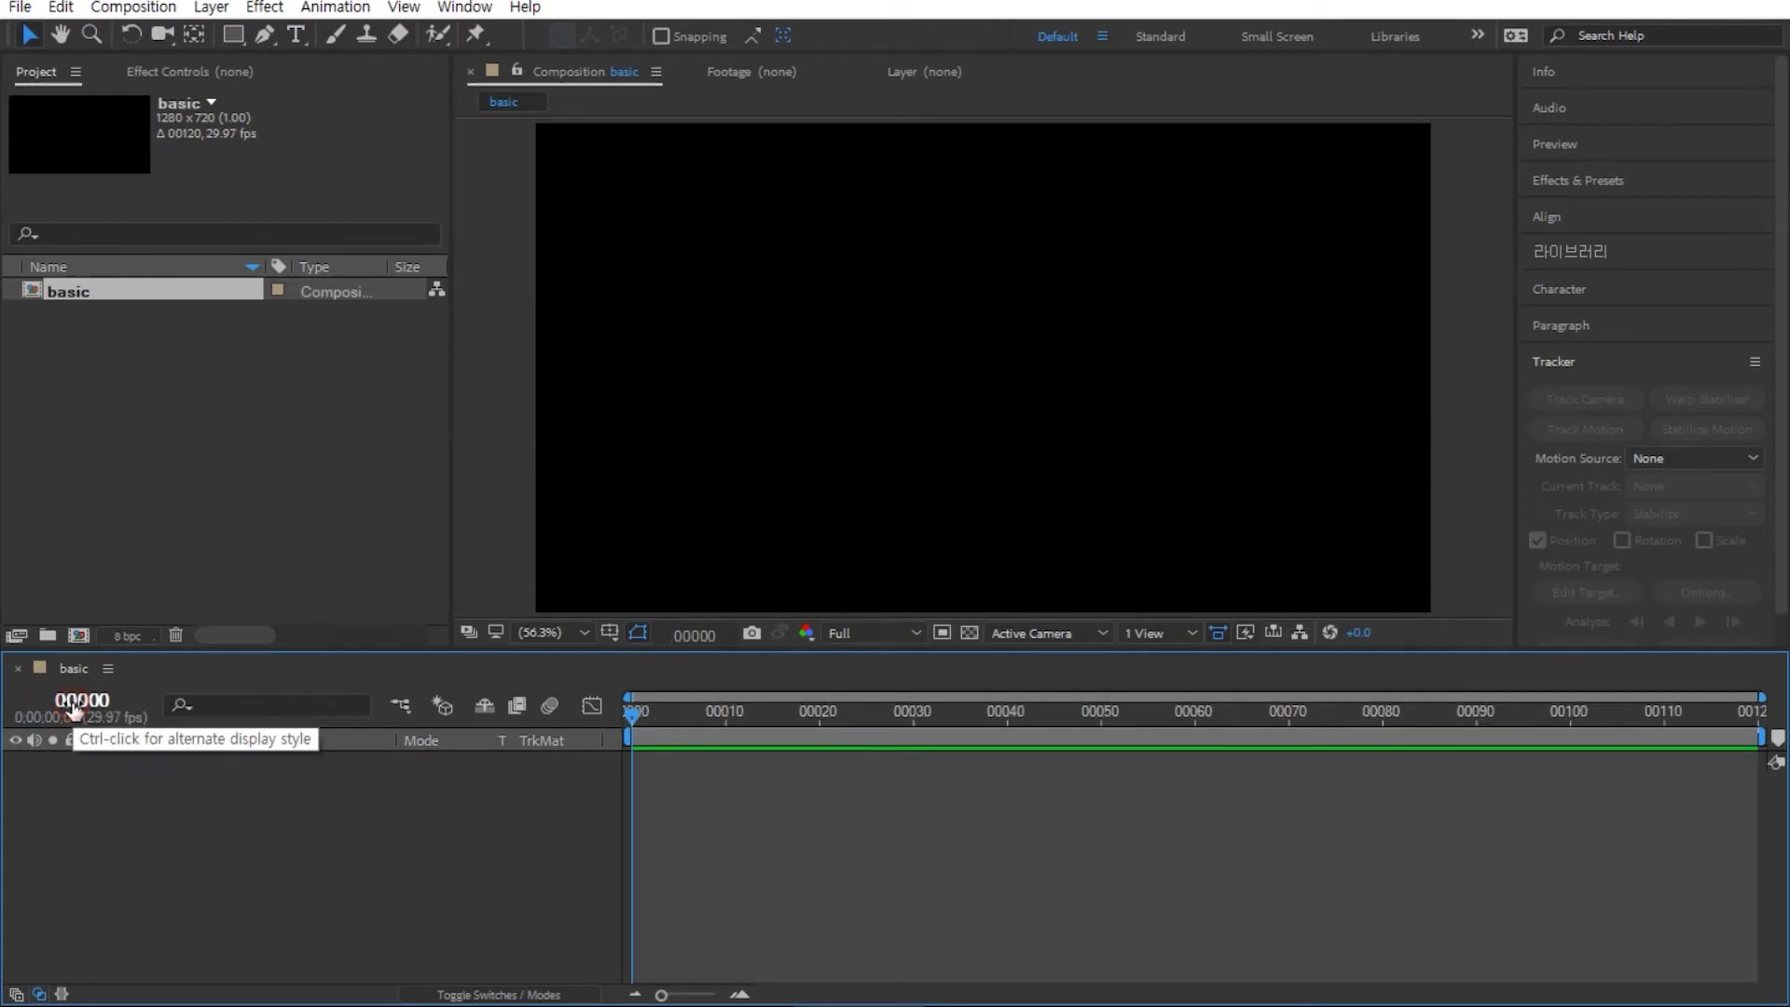
{"action": "left_click", "coordinate": [75, 711], "text": "ctrl"}
{"action": "left_click", "coordinate": [78, 714], "text": "ctrl"}
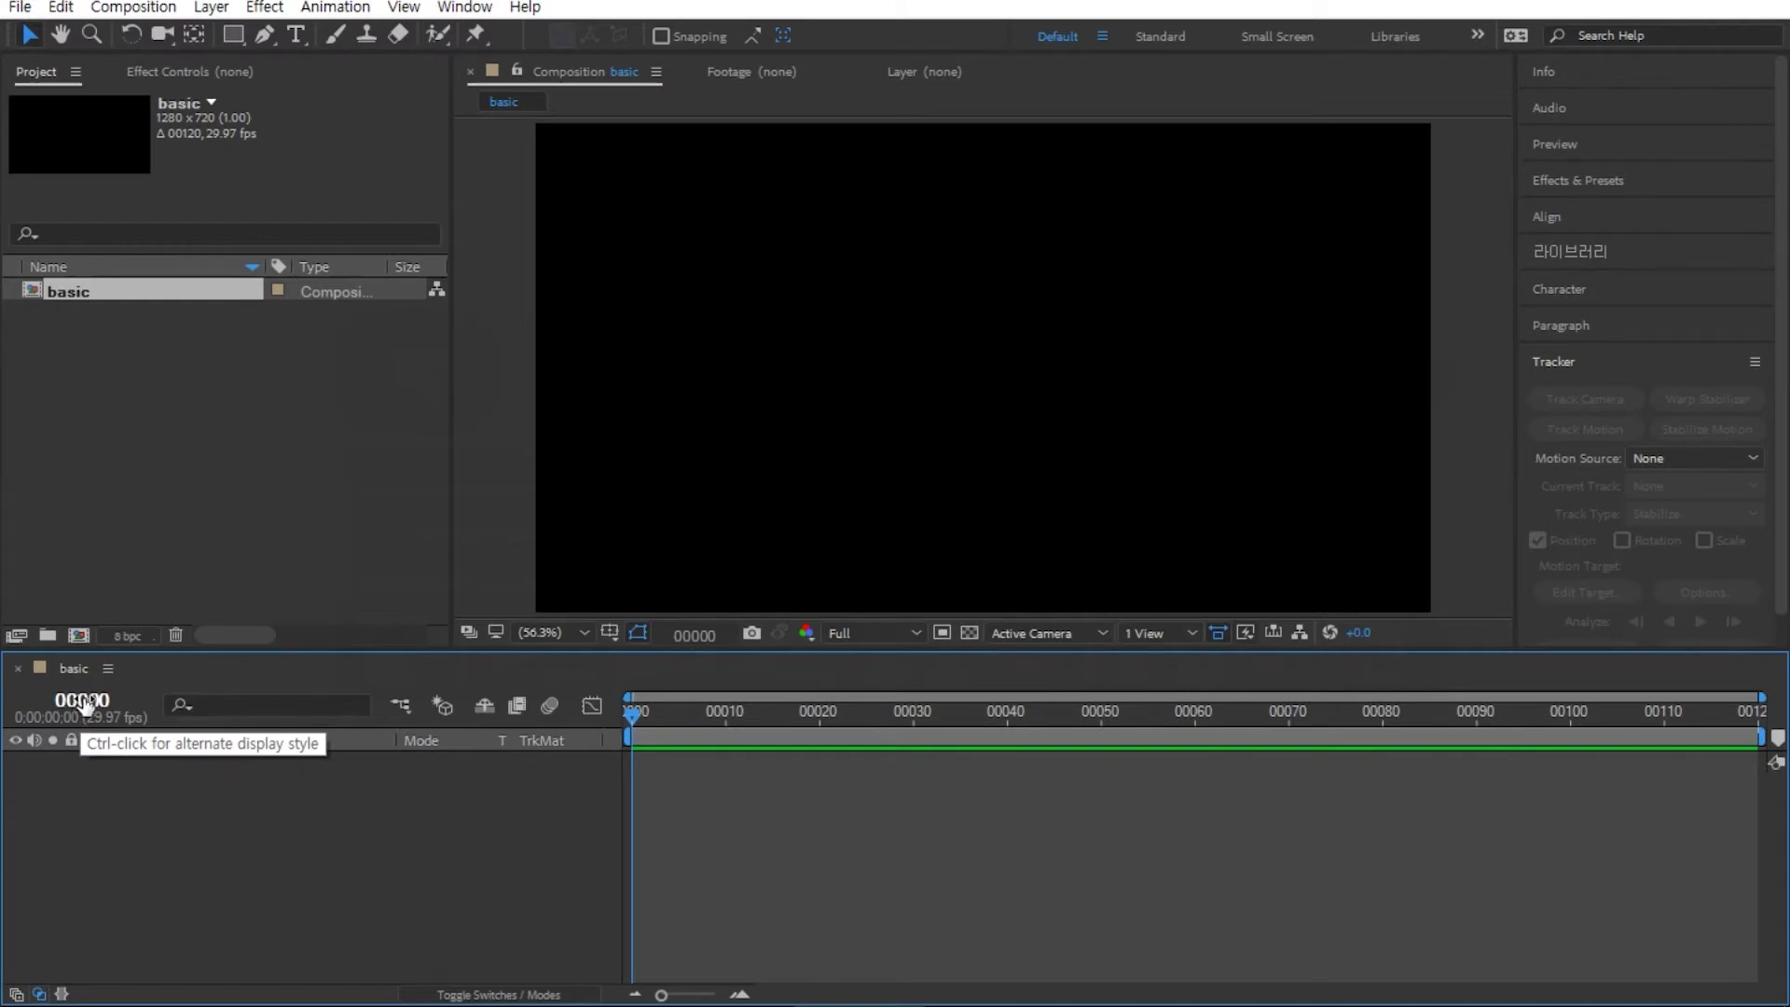
{"action": "left_click", "coordinate": [83, 711], "text": "ctrl"}
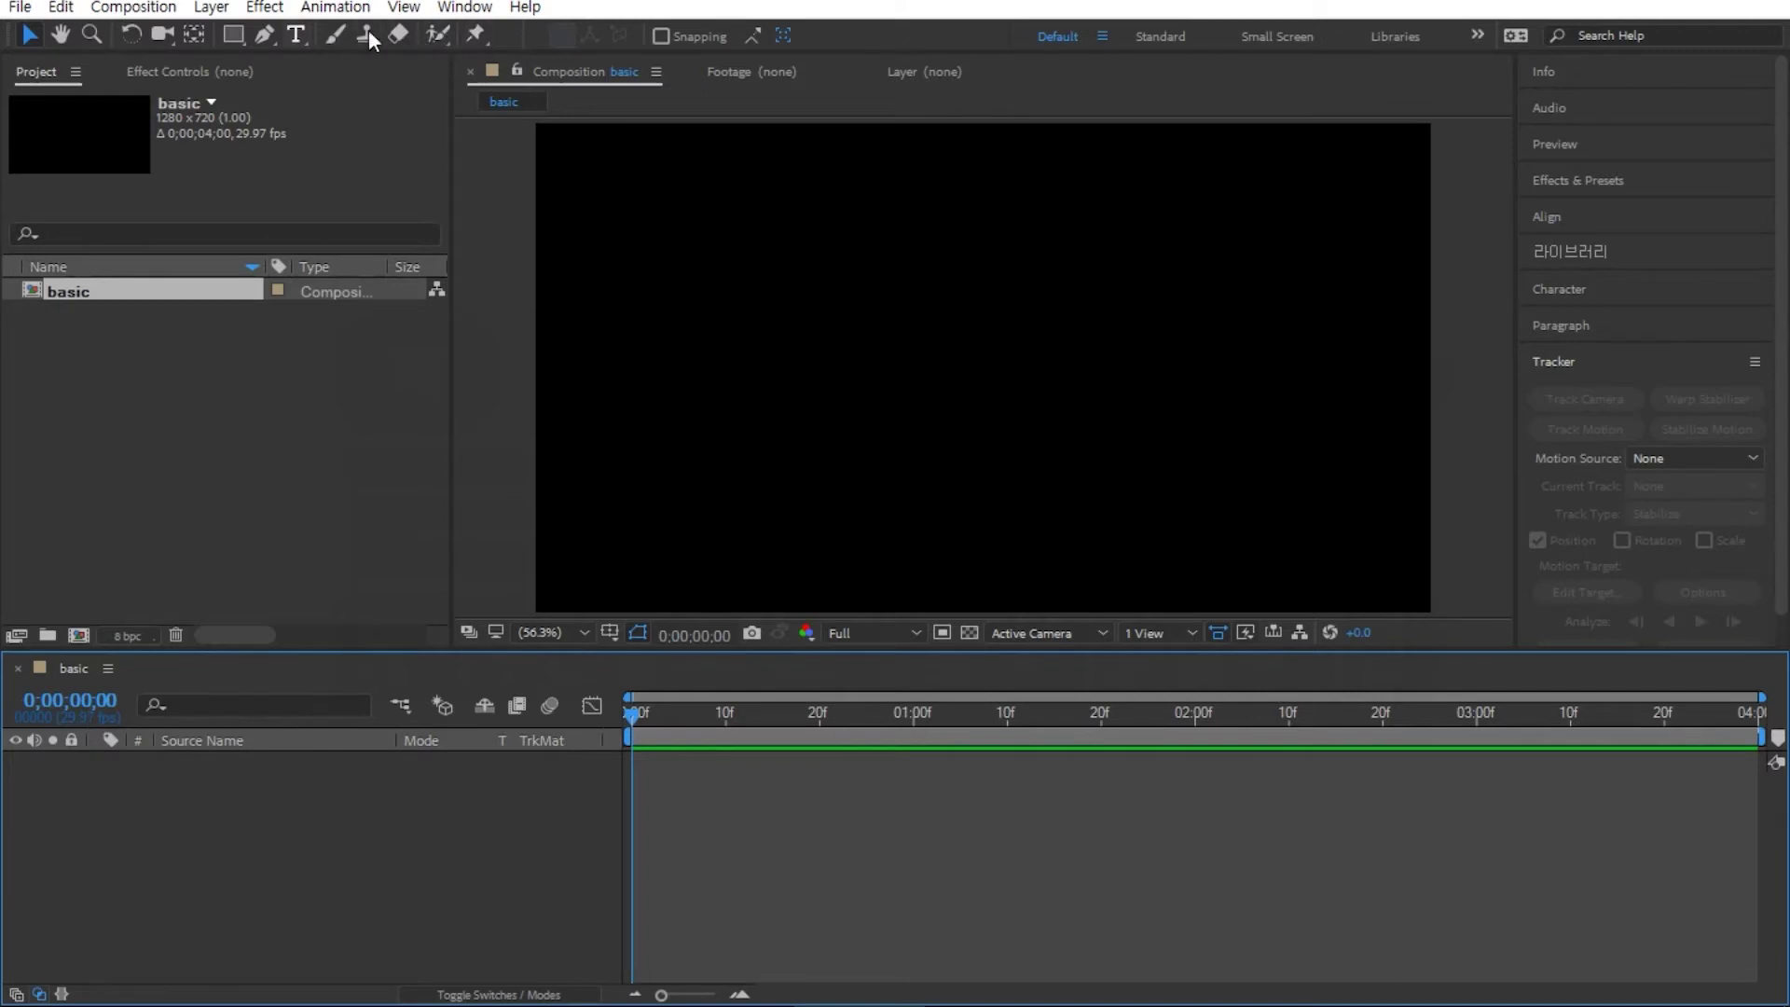
Step: Draw a small turquoise square with the Rectangle tool, up and left of the composition's centre, and return to the Selection tool
{"action": "left_click", "coordinate": [233, 35]}
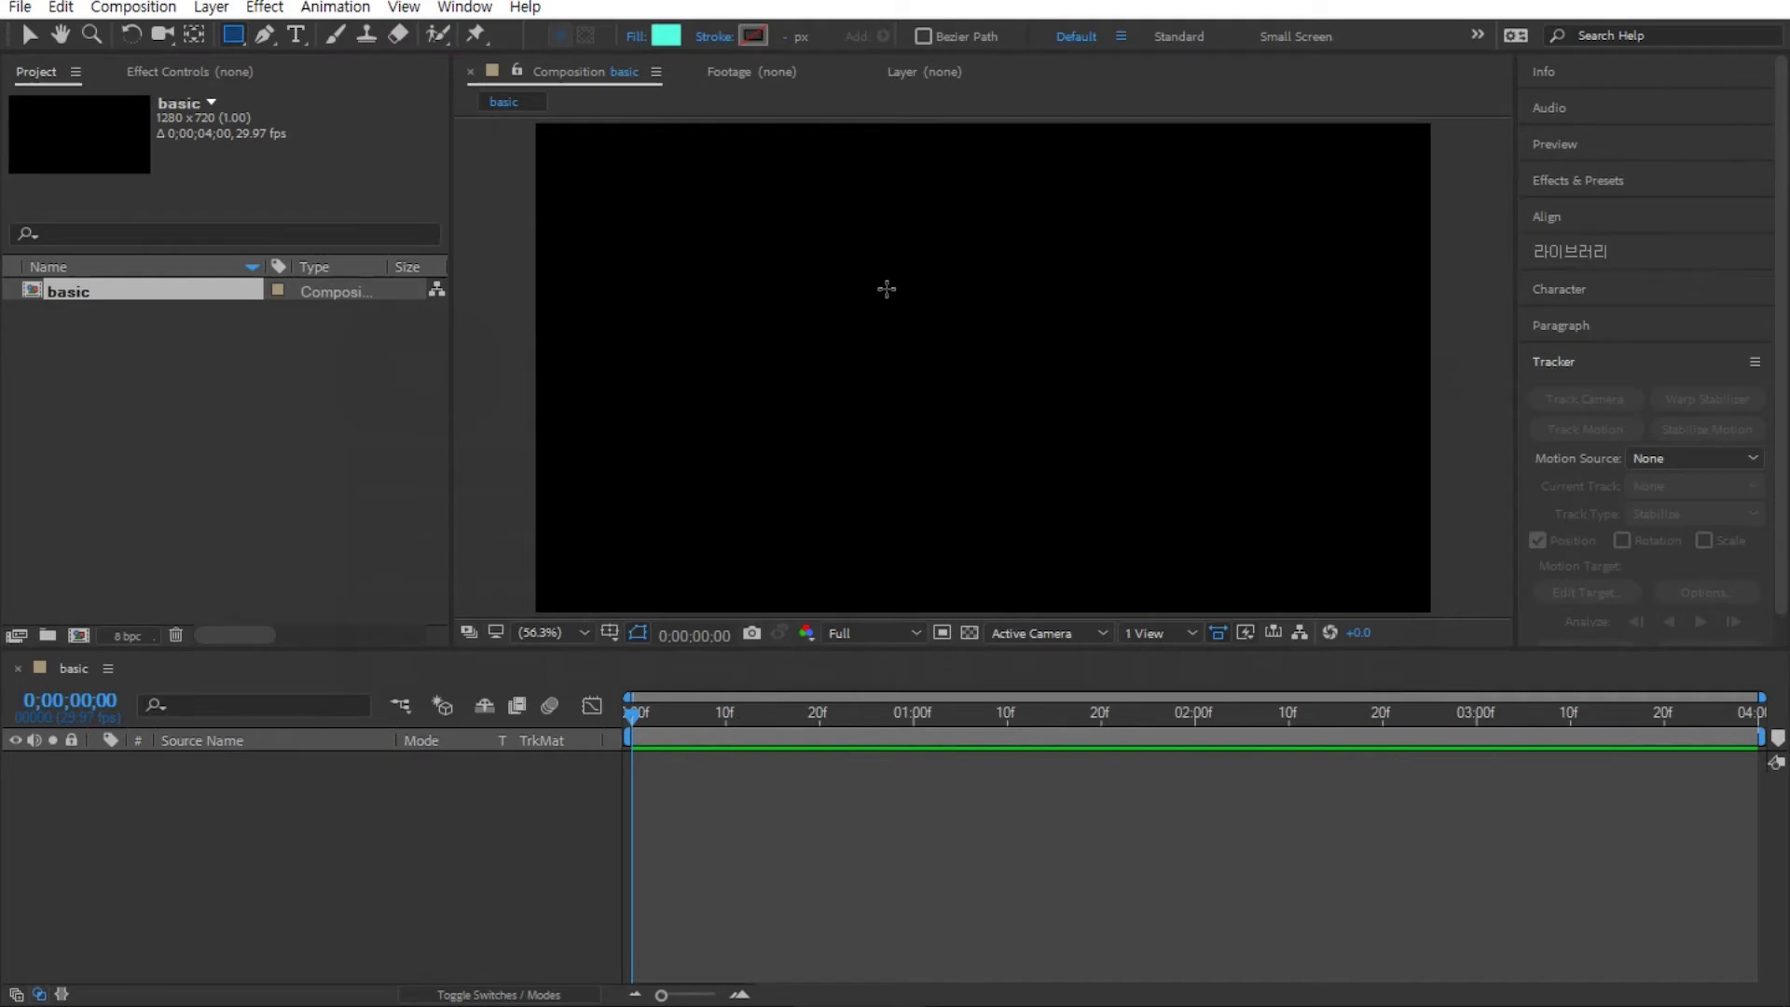
{"action": "left_click_drag", "start_coordinate": [891, 286], "coordinate": [986, 356]}
{"action": "left_click_drag", "start_coordinate": [996, 373], "coordinate": [917, 327]}
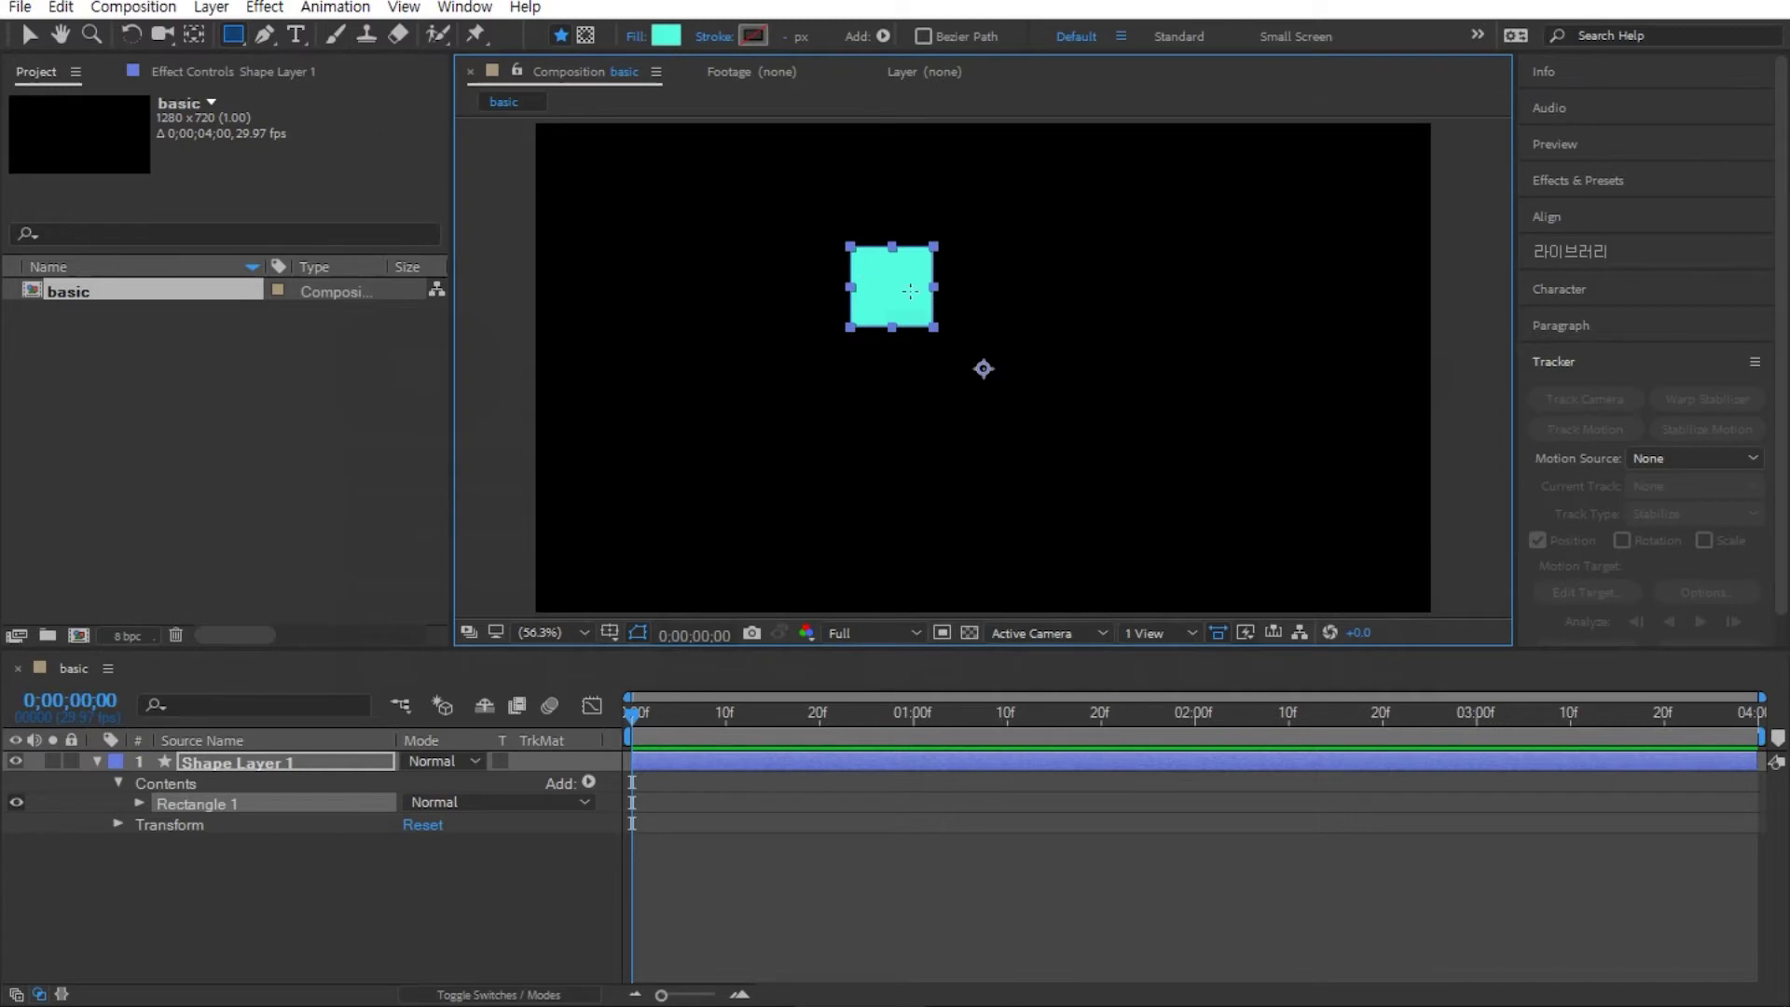
{"action": "left_click", "coordinate": [30, 37]}
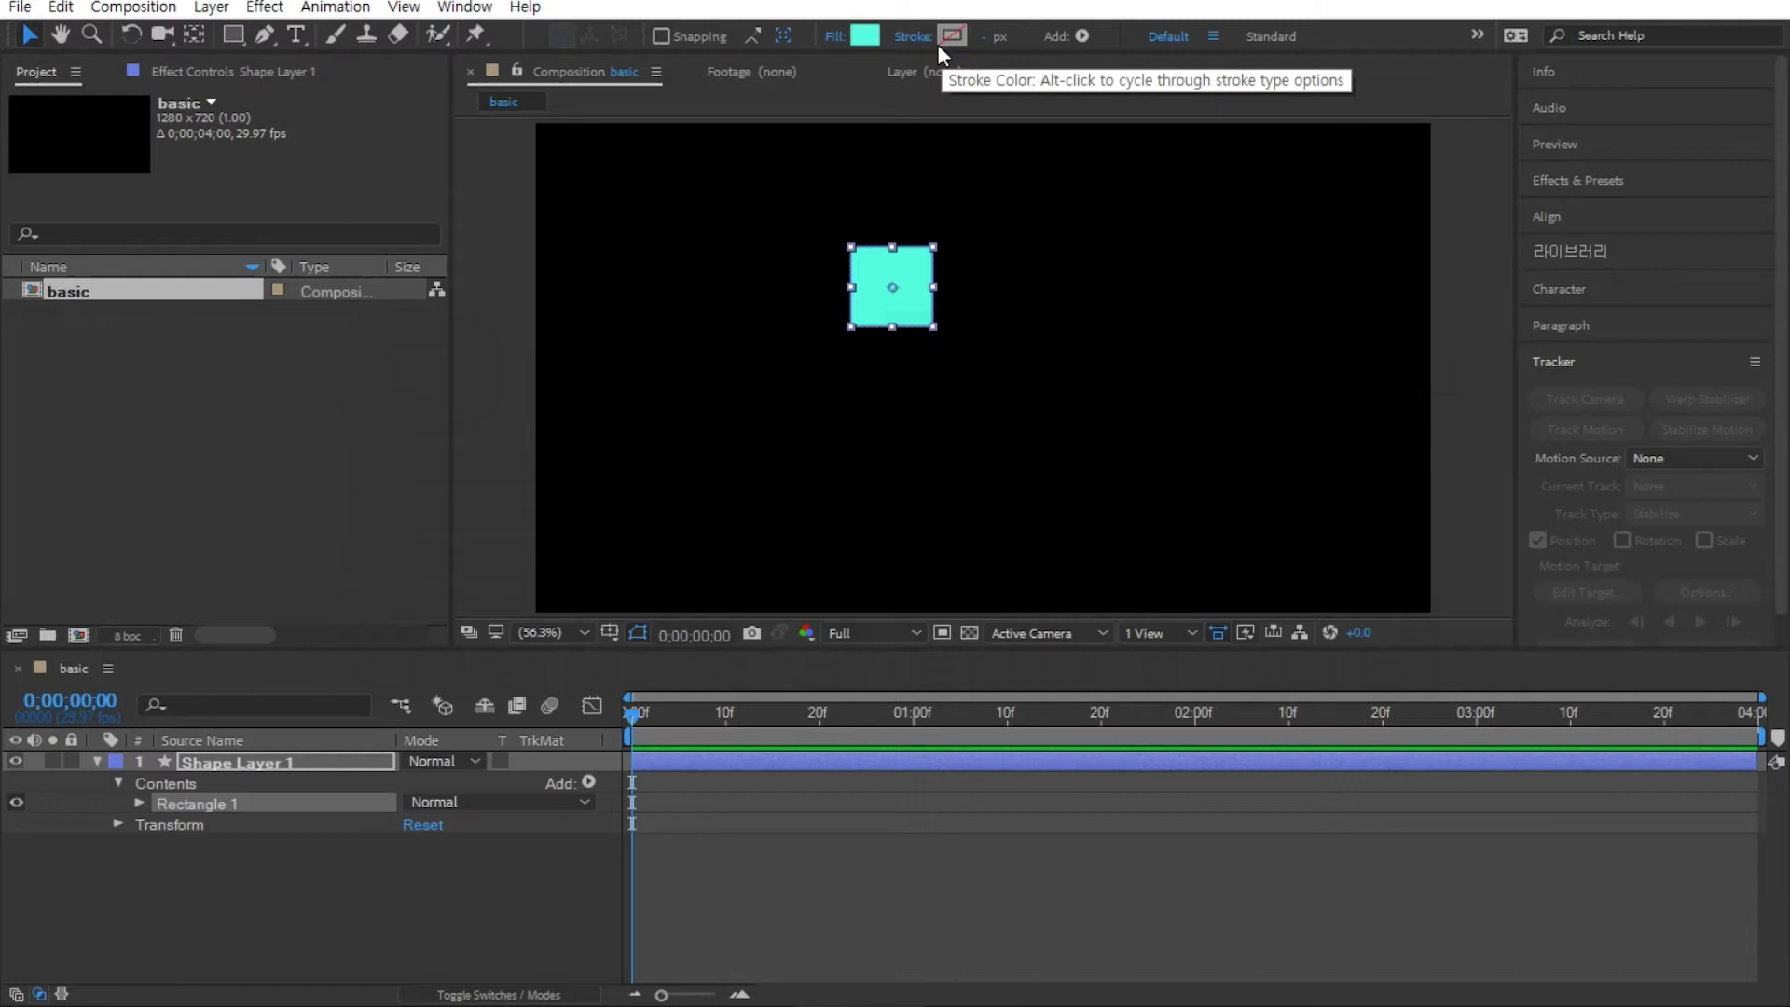
Step: Try the None fill type on the square and set its fill back to Solid Color
{"action": "left_click", "coordinate": [835, 37]}
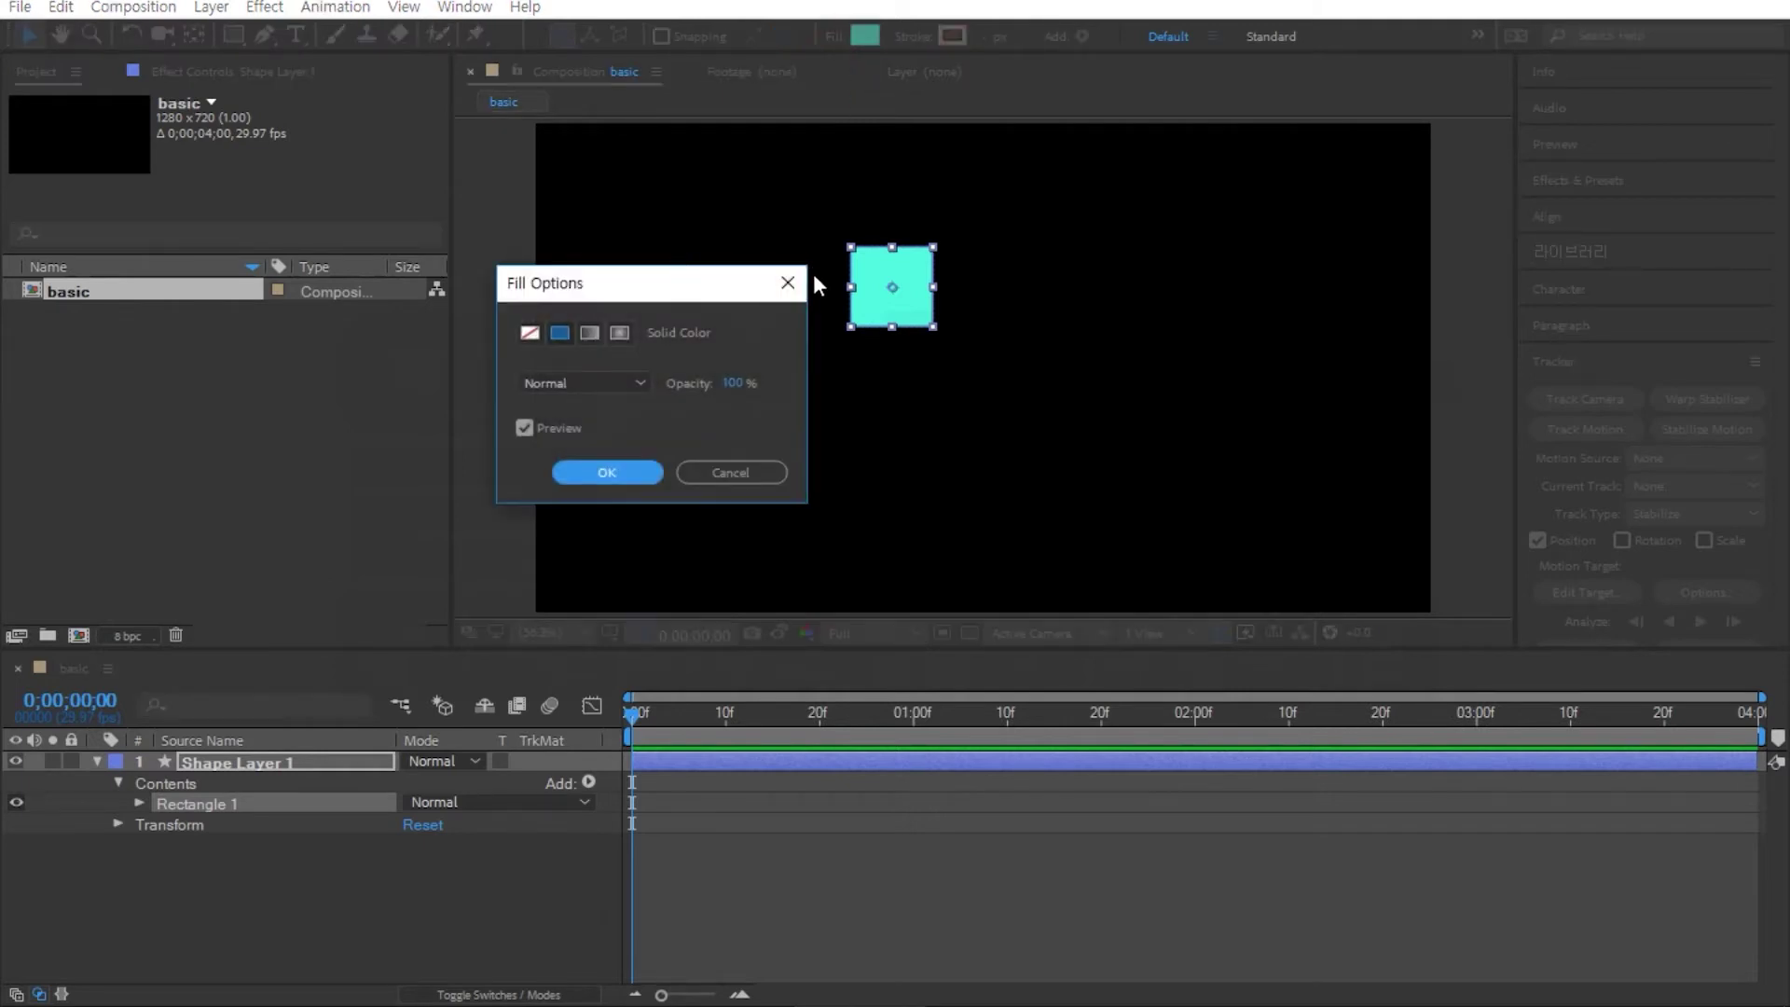
{"action": "left_click", "coordinate": [788, 283]}
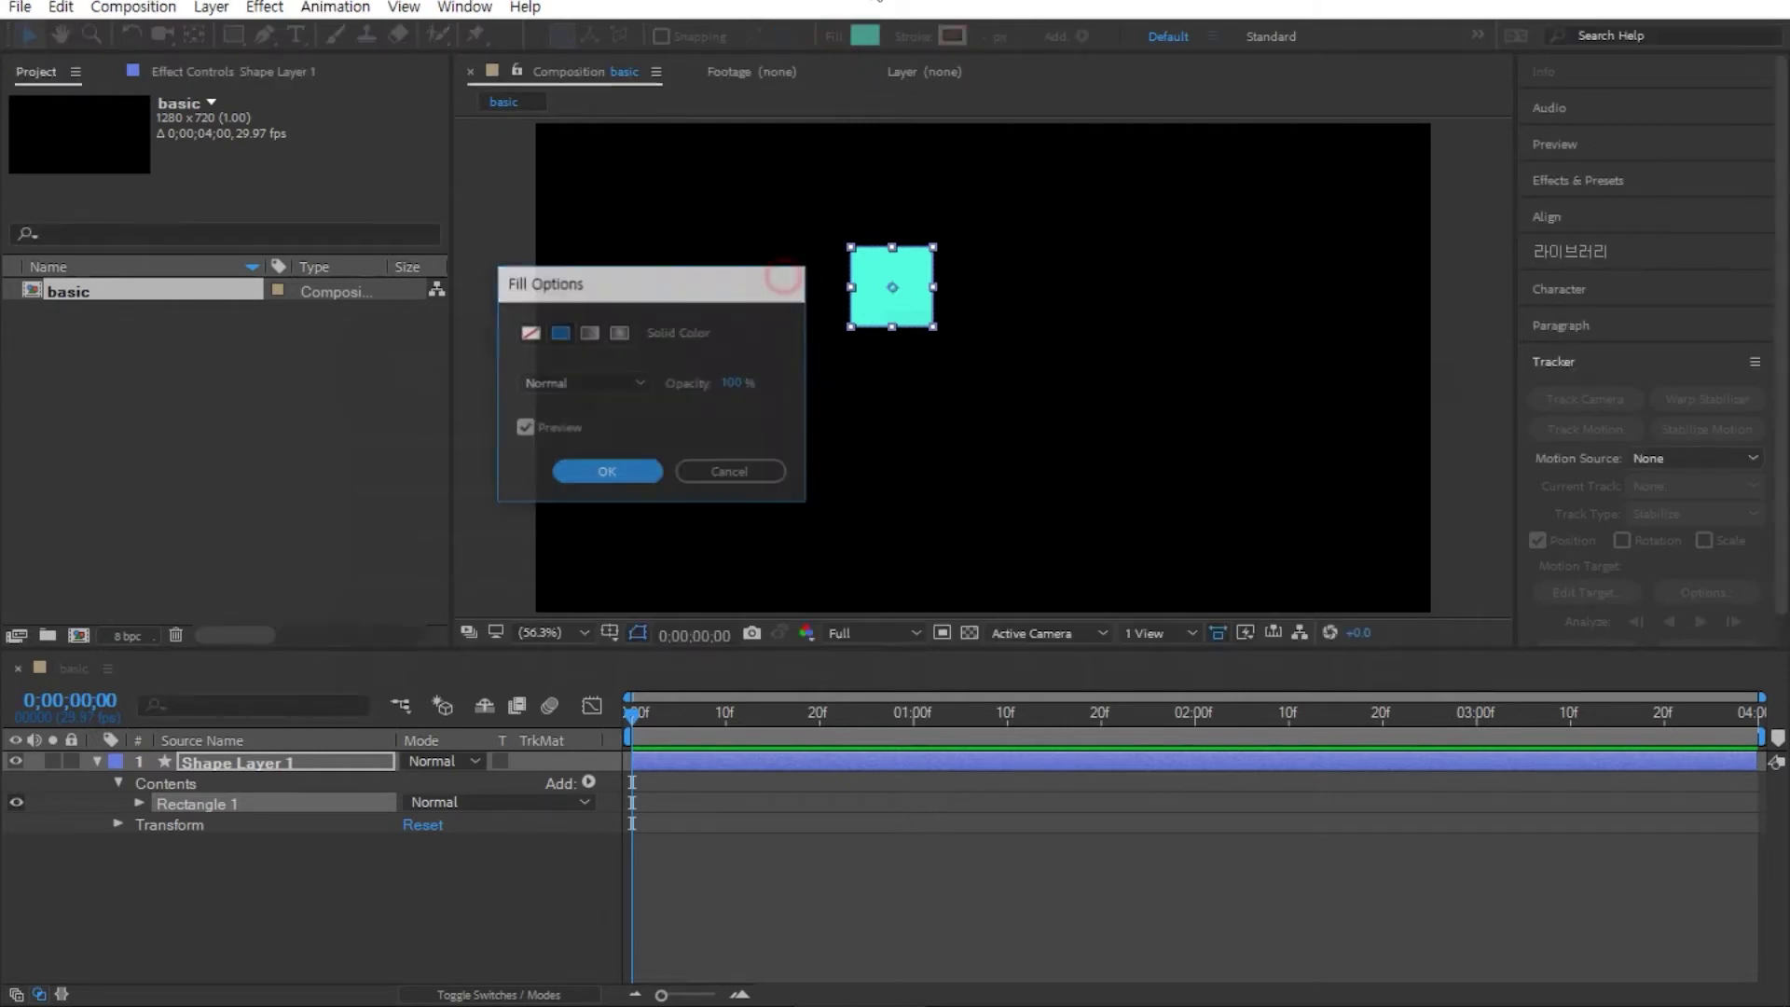
{"action": "left_click", "coordinate": [835, 39]}
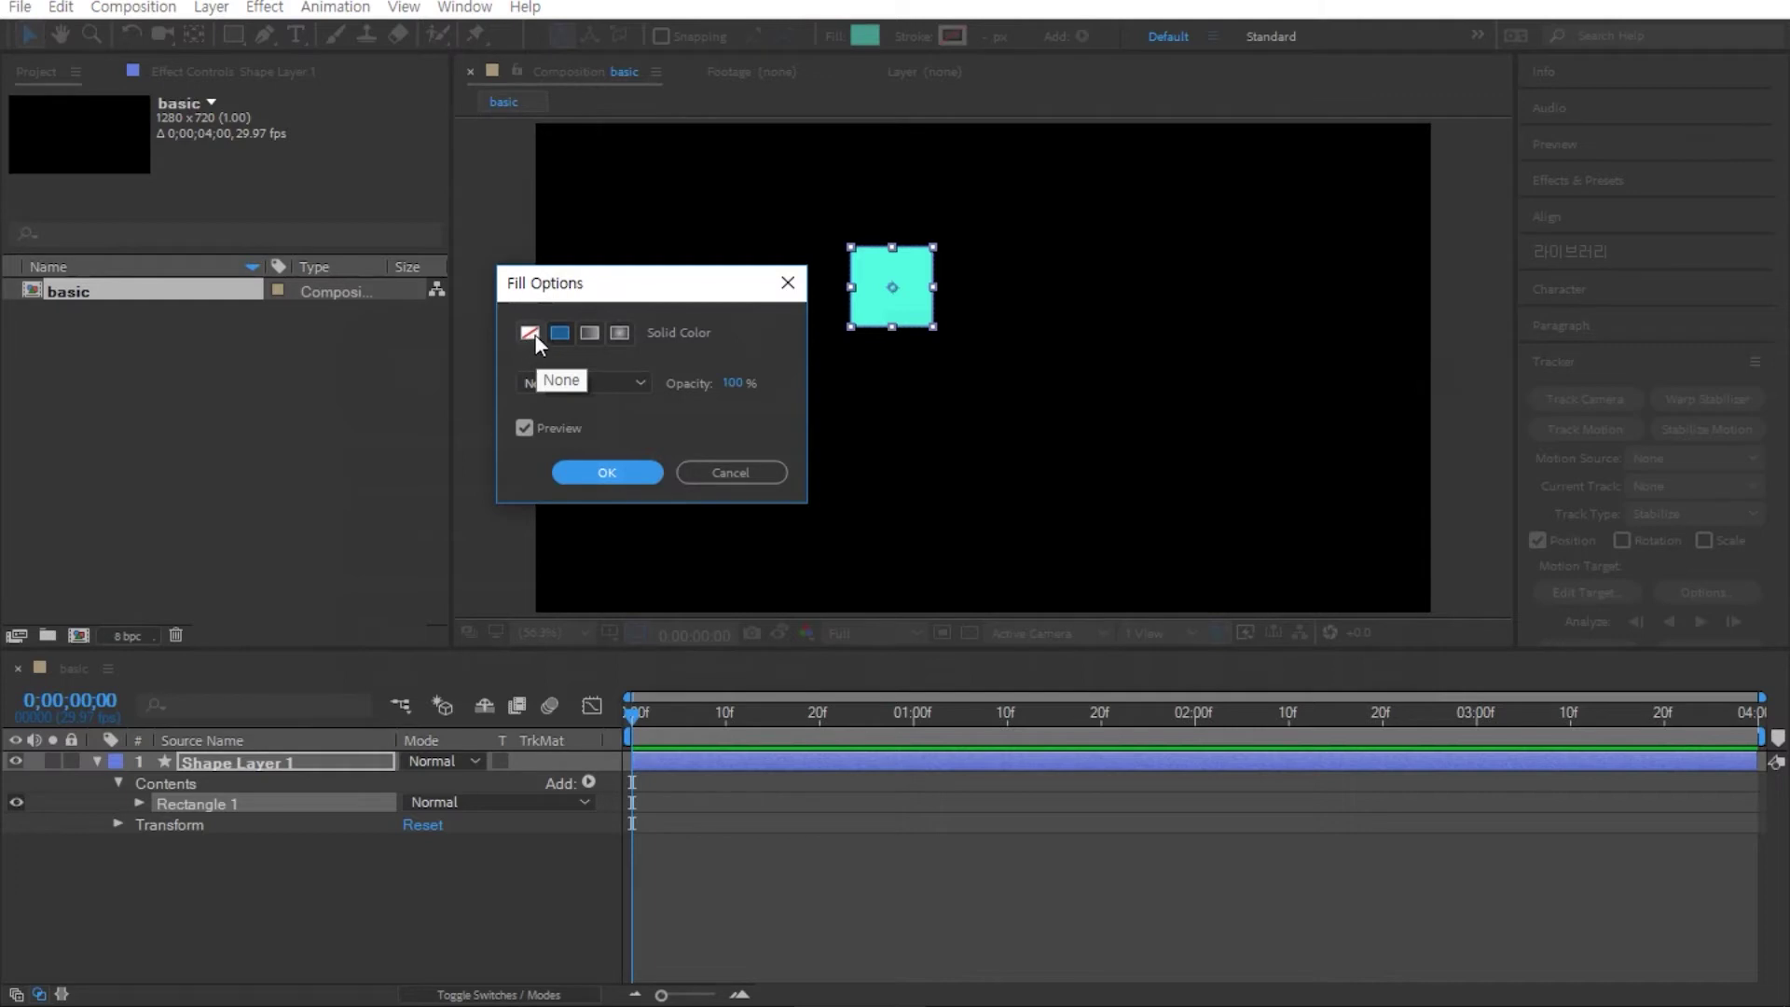
{"action": "left_click", "coordinate": [529, 334]}
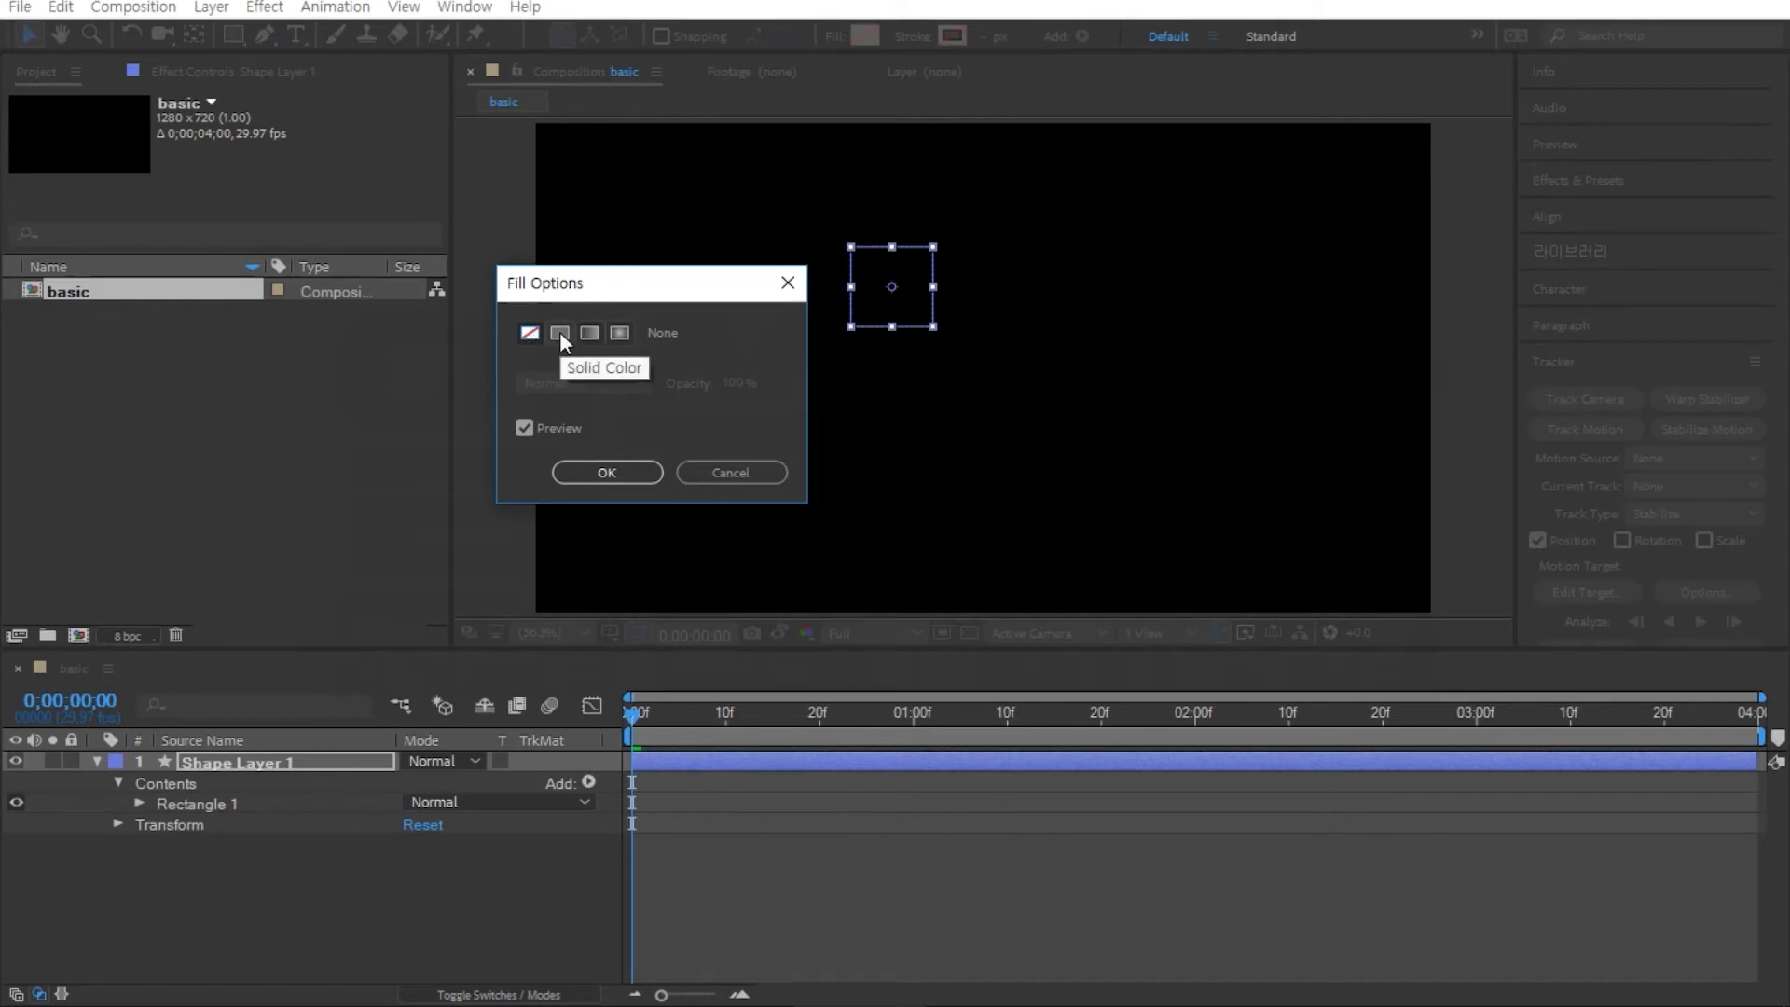
{"action": "left_click", "coordinate": [559, 333]}
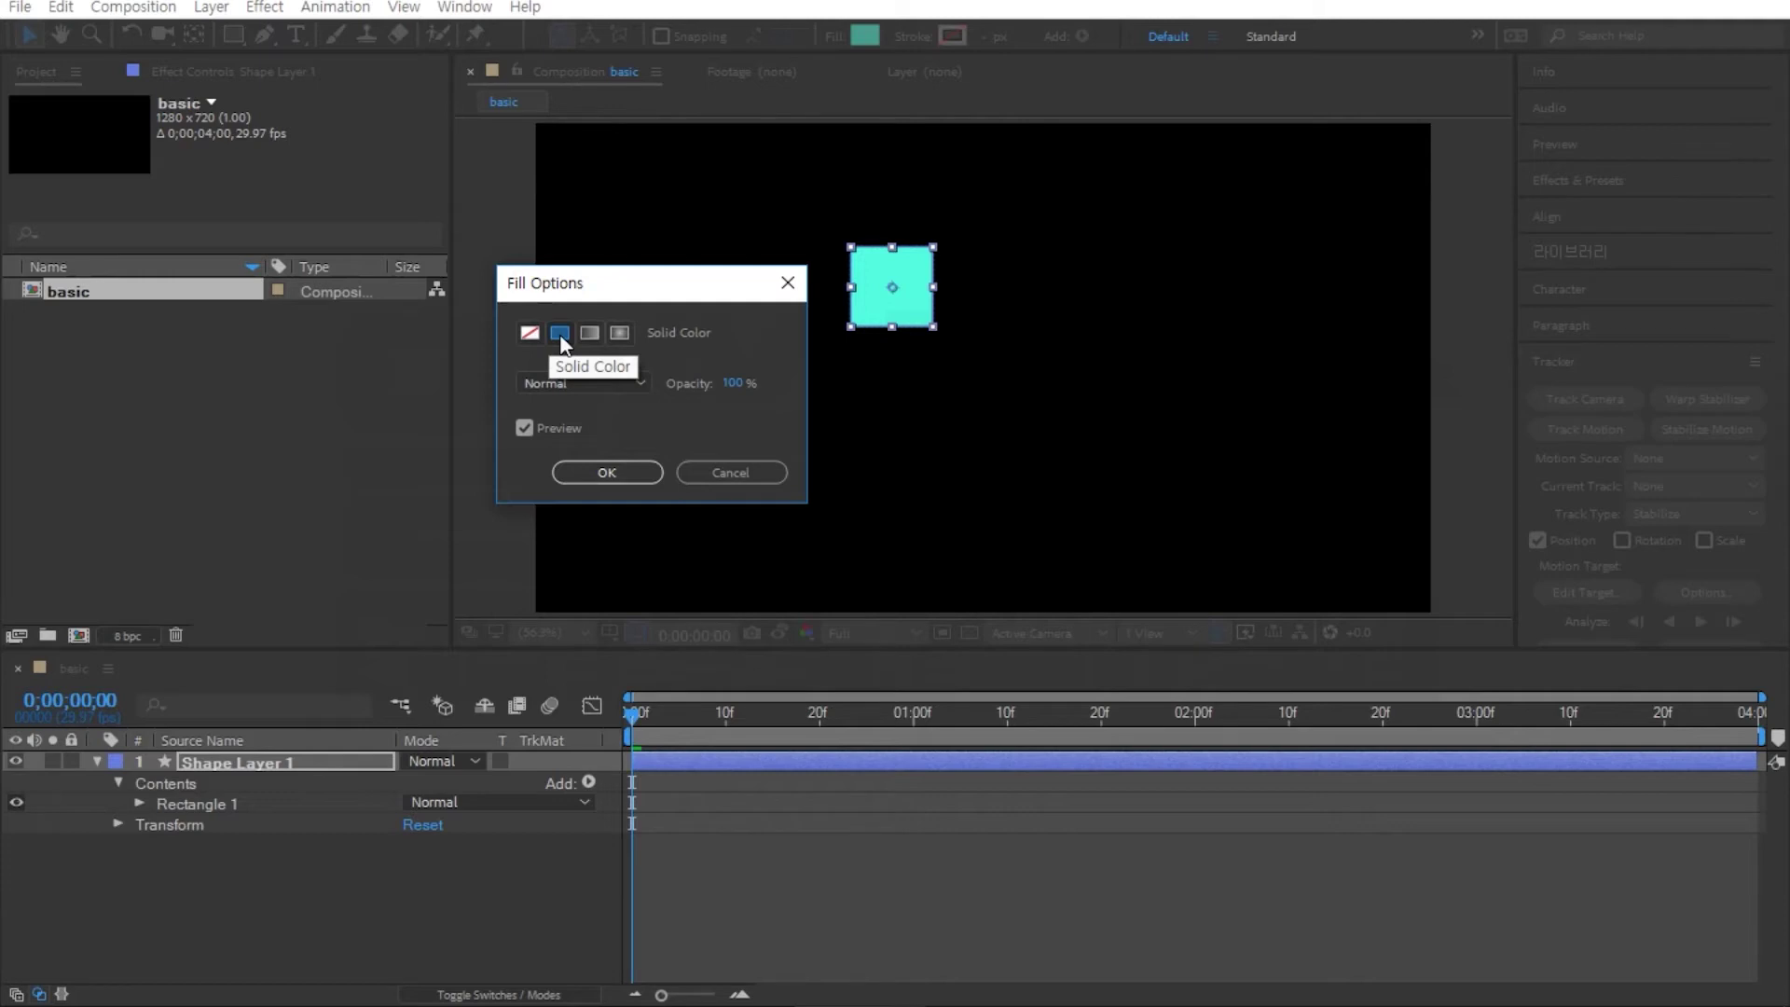
{"action": "left_click", "coordinate": [621, 473]}
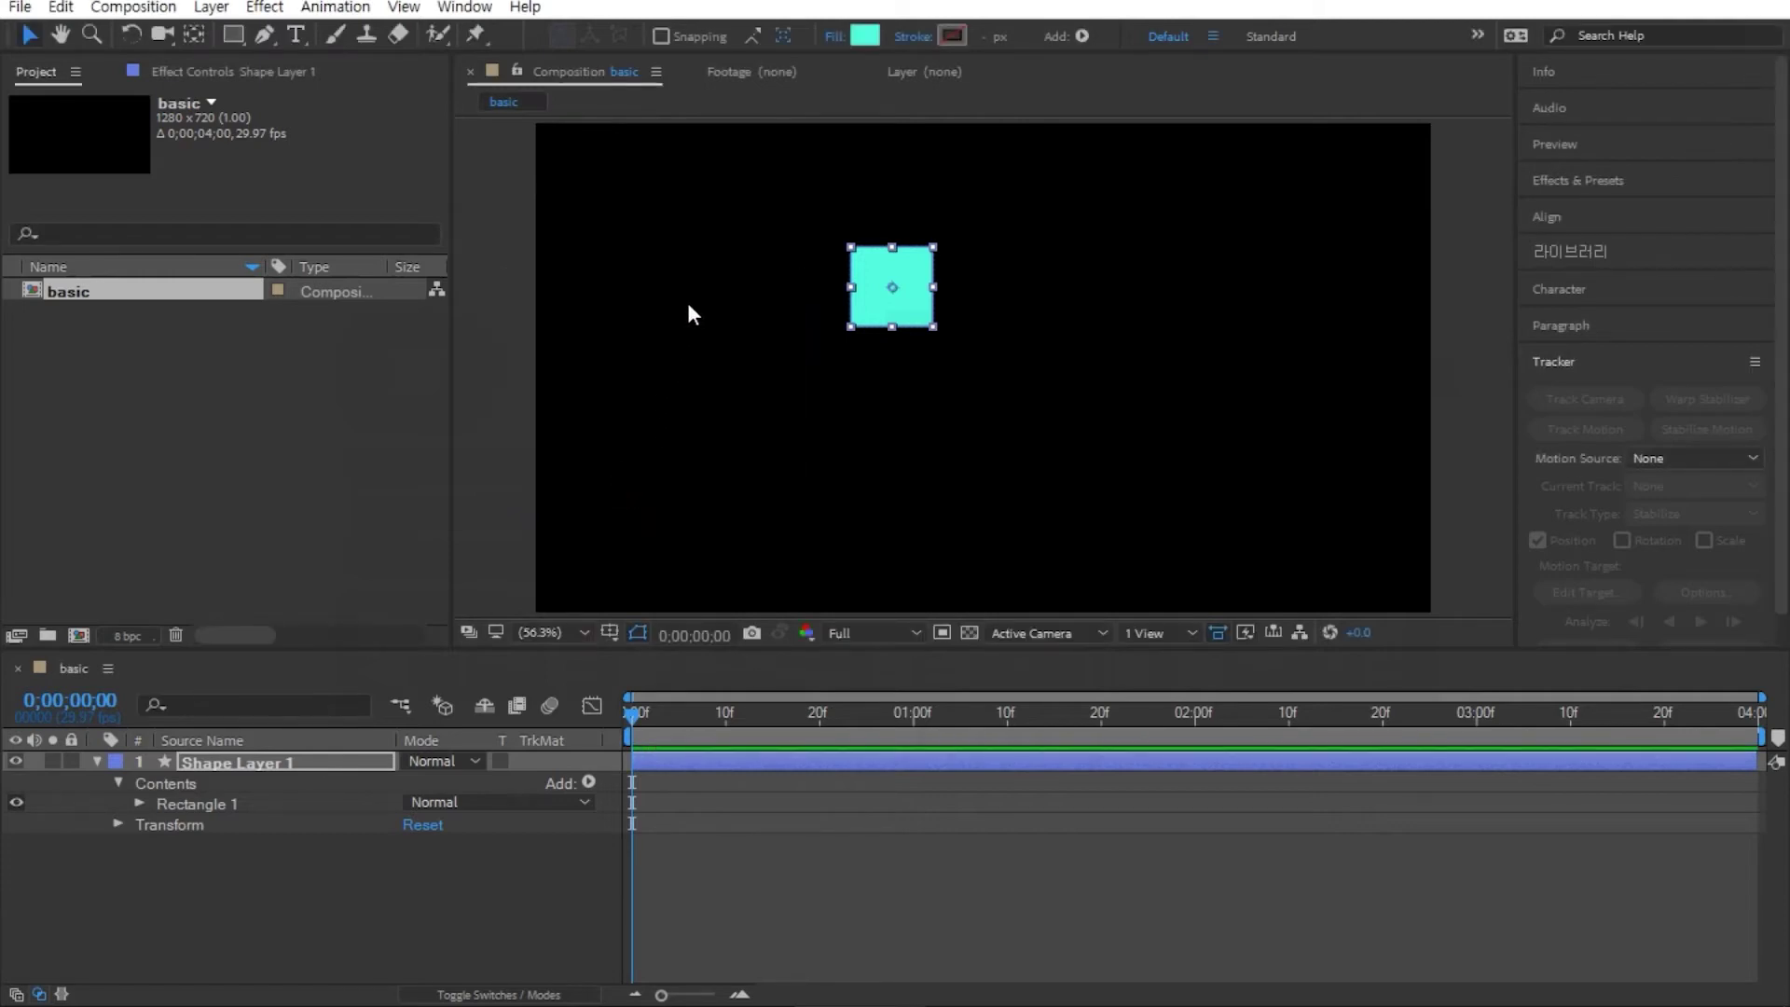
Step: Move the square to just above the composition's centre and give it a solid pink stroke 29 px wide
{"action": "mouse_move", "coordinate": [910, 312]}
{"action": "left_mouse_down"}
{"action": "mouse_move", "coordinate": [1023, 420]}
{"action": "mouse_move", "coordinate": [889, 350]}
{"action": "mouse_move", "coordinate": [878, 308]}
{"action": "left_mouse_up"}
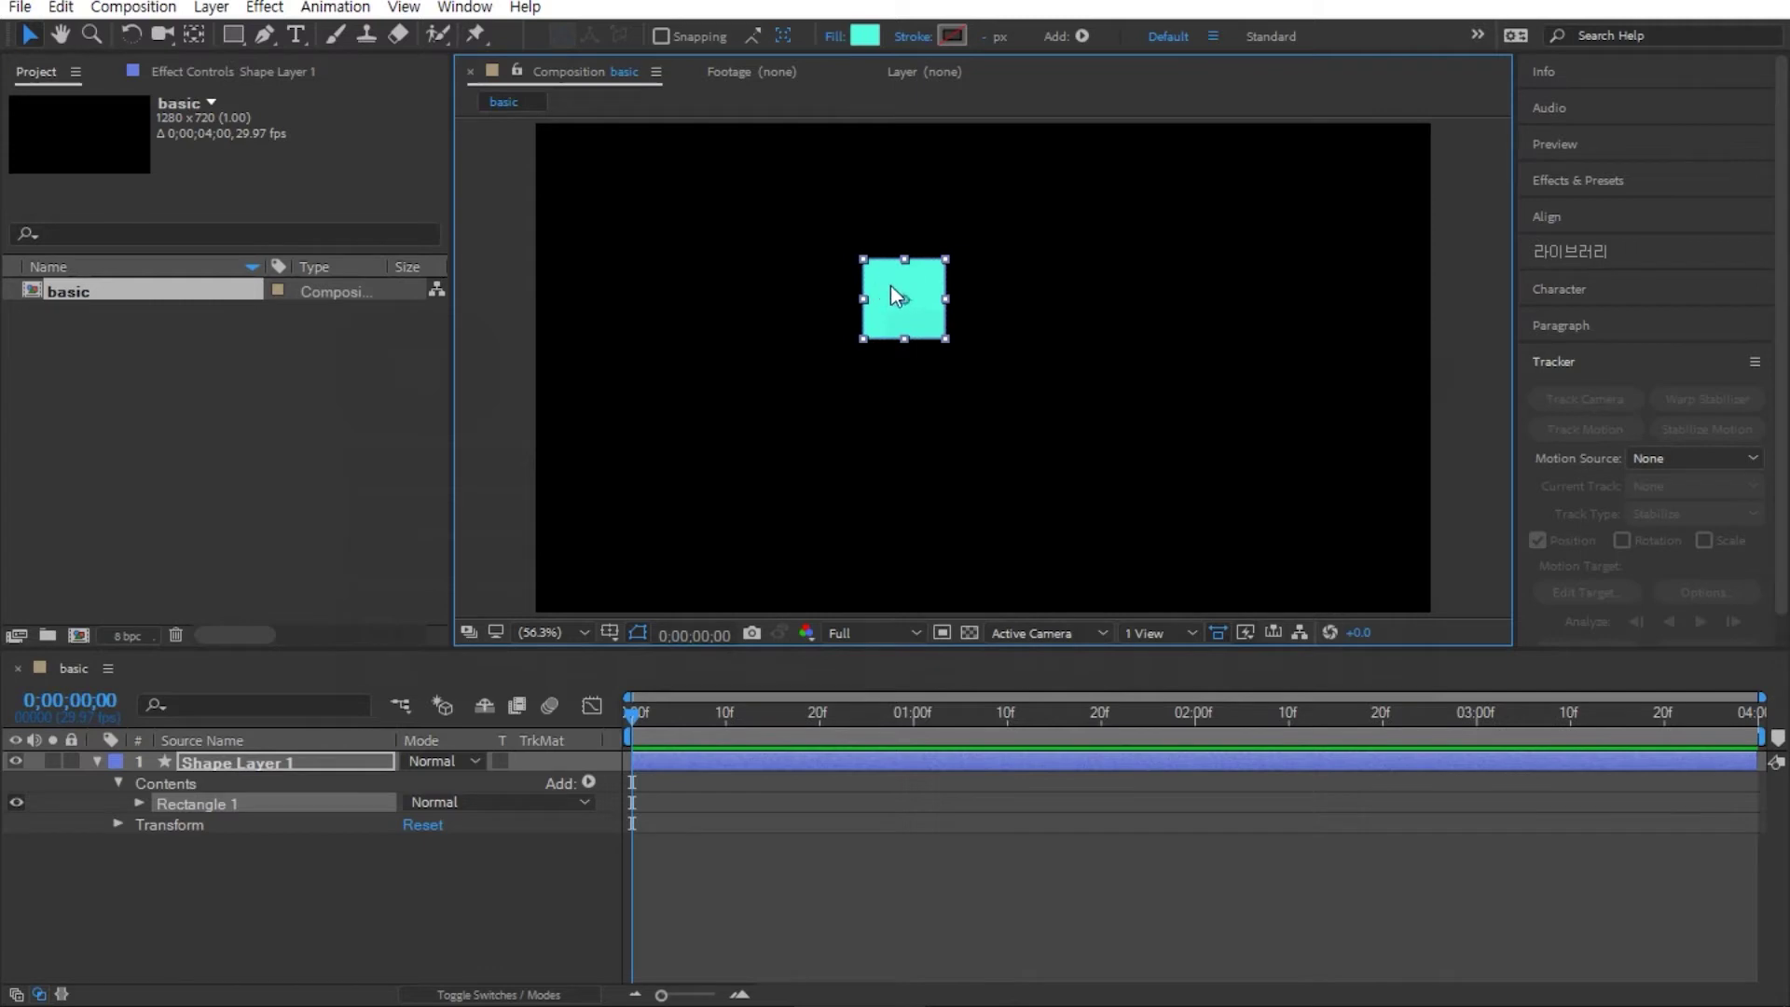
{"action": "left_click_drag", "start_coordinate": [903, 293], "coordinate": [968, 317]}
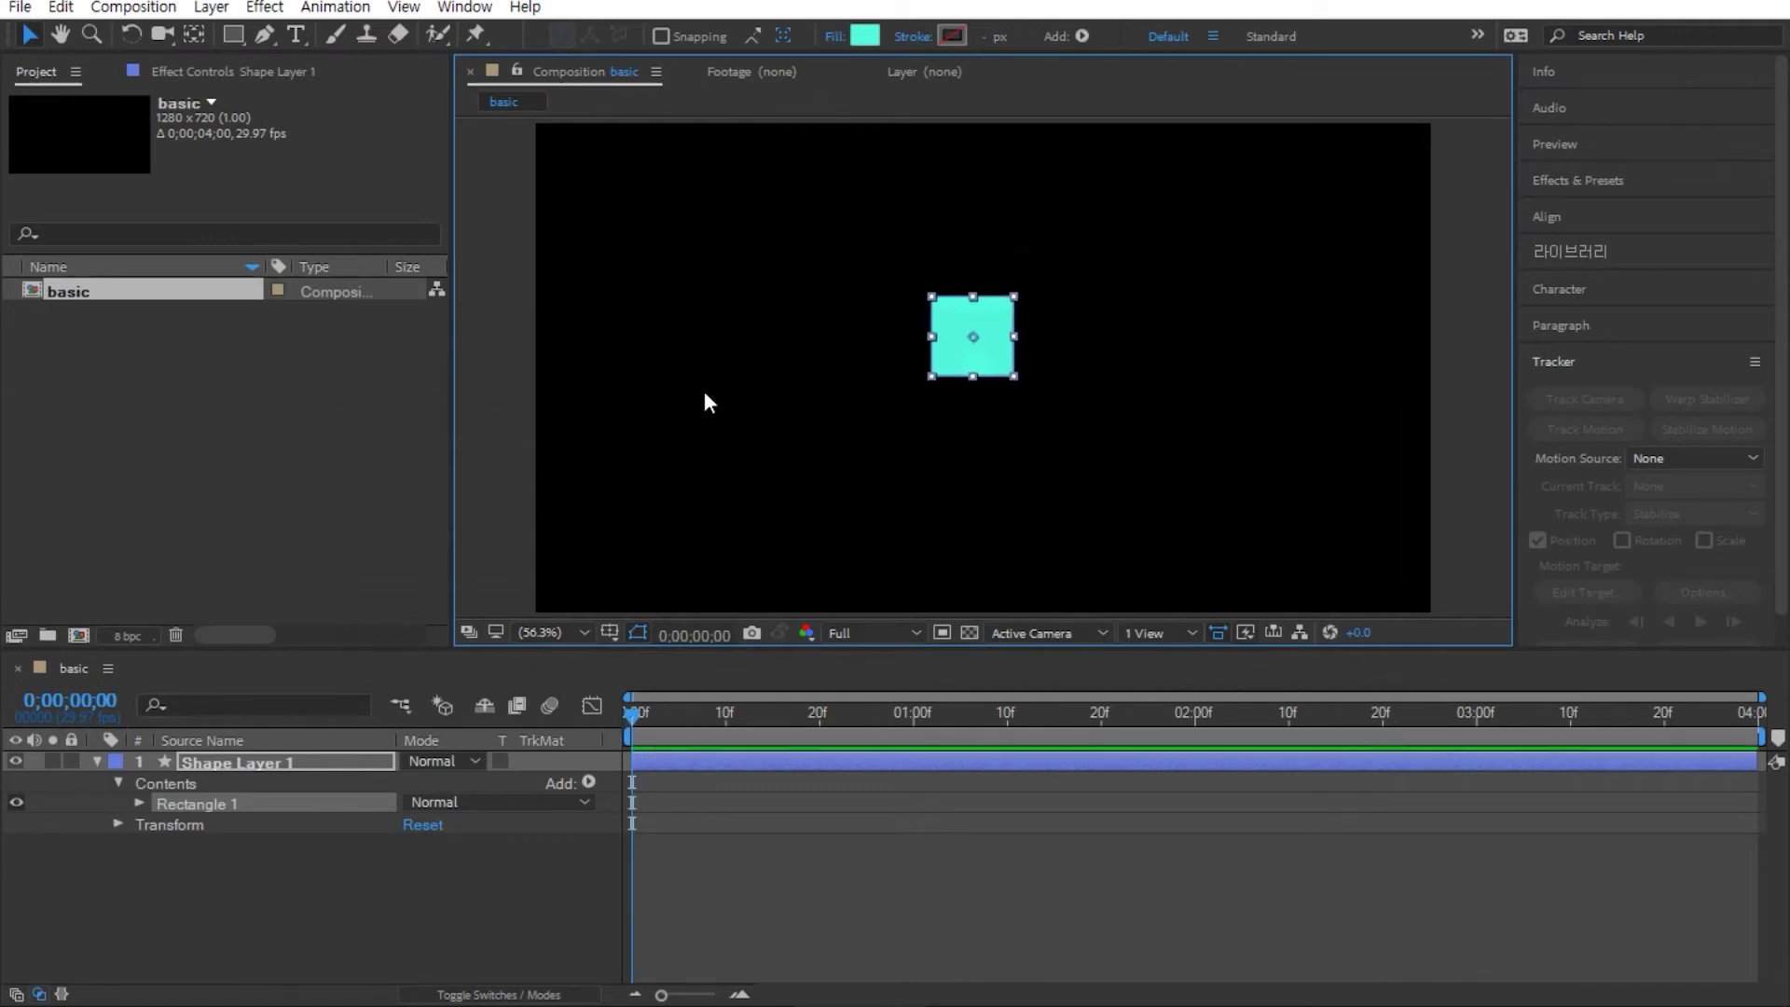
{"action": "left_click", "coordinate": [915, 37]}
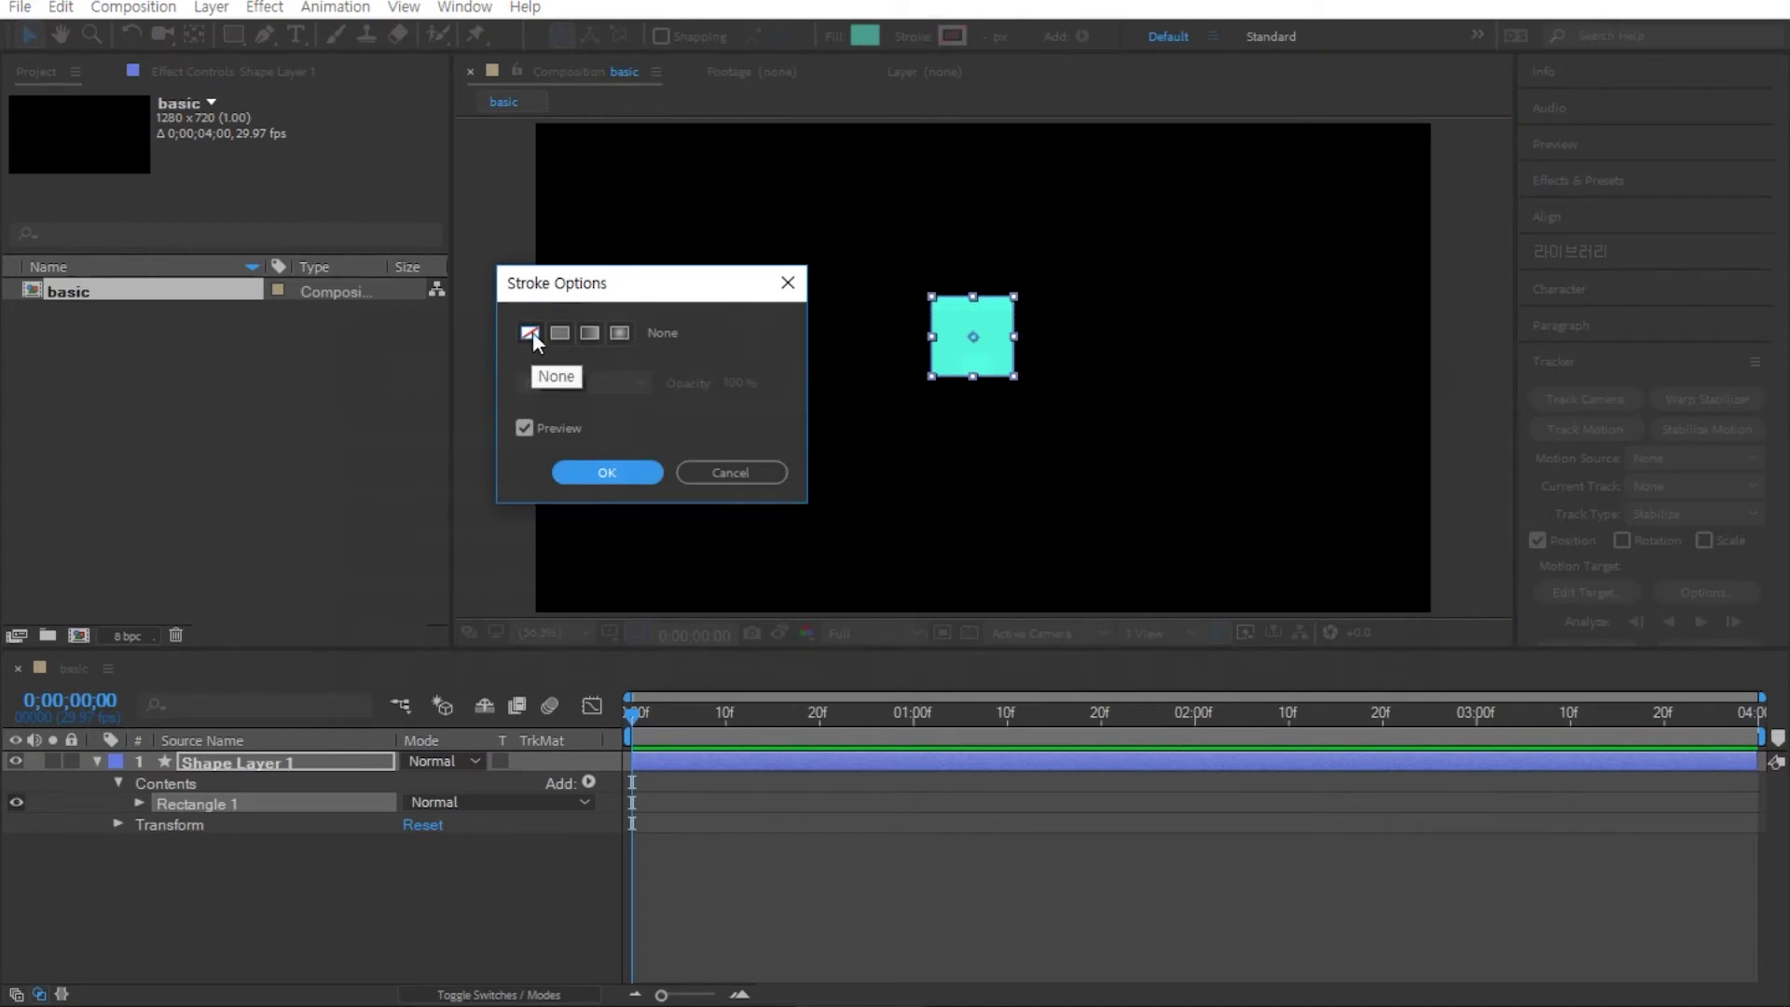
{"action": "left_click", "coordinate": [558, 338]}
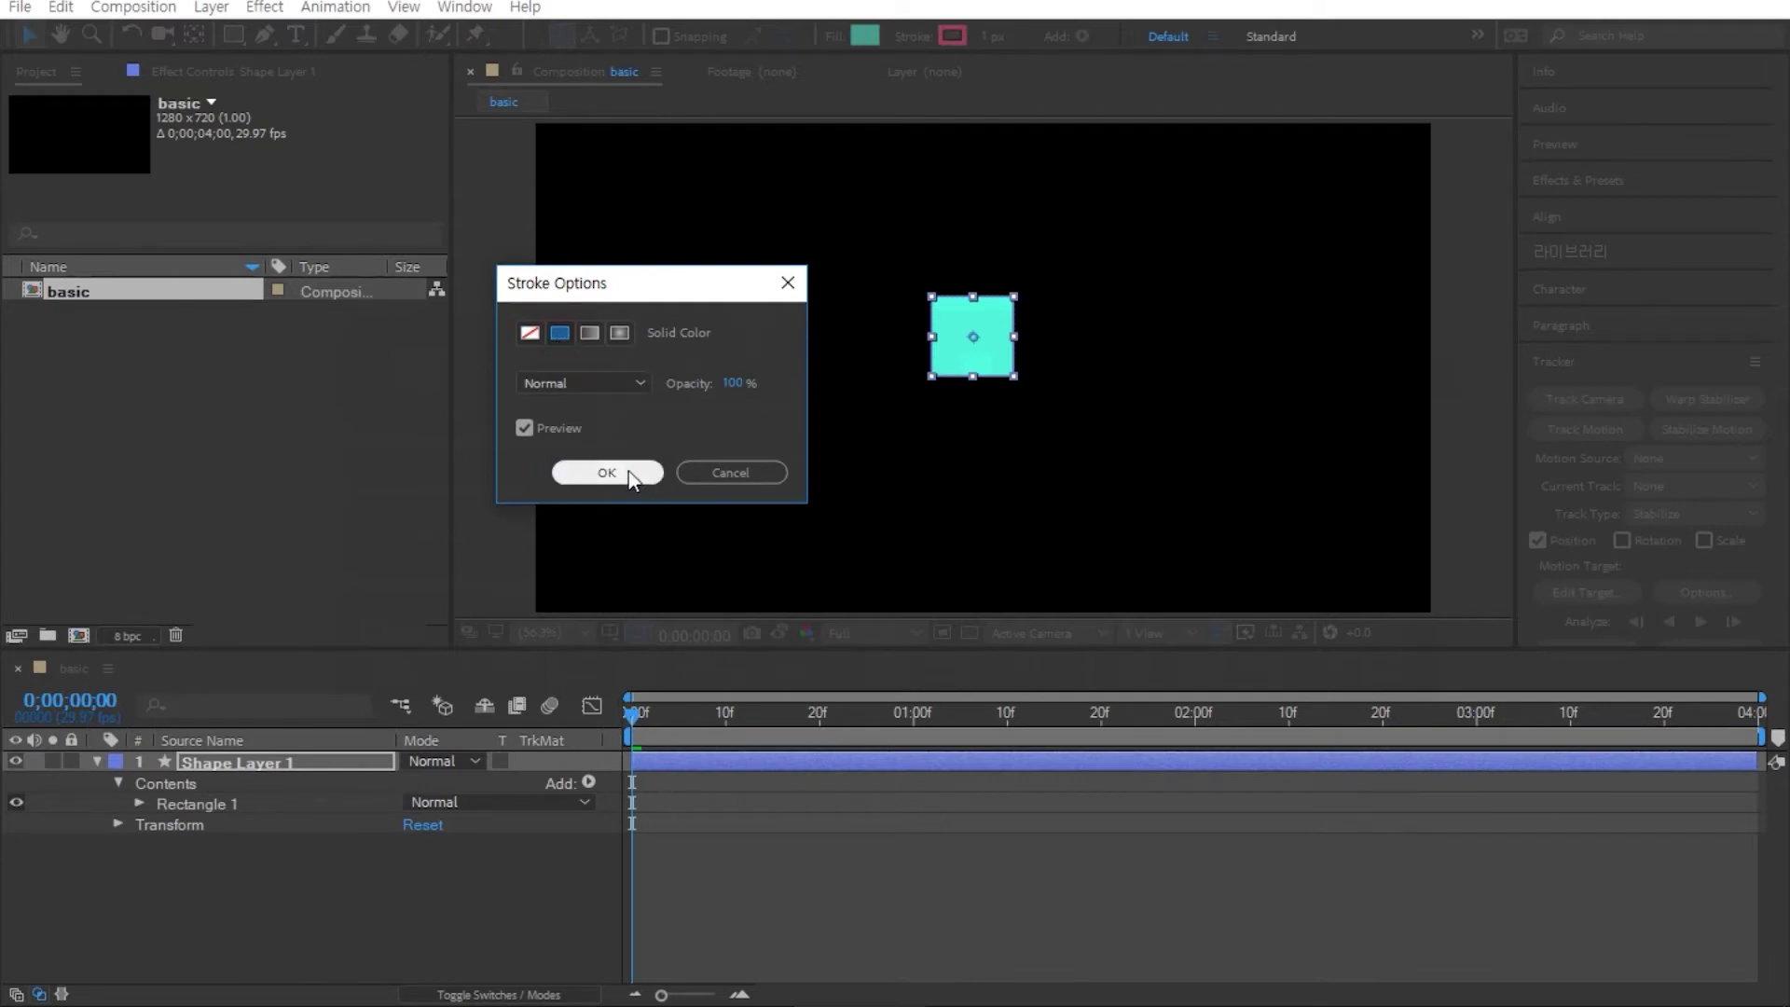
{"action": "left_click", "coordinate": [559, 333]}
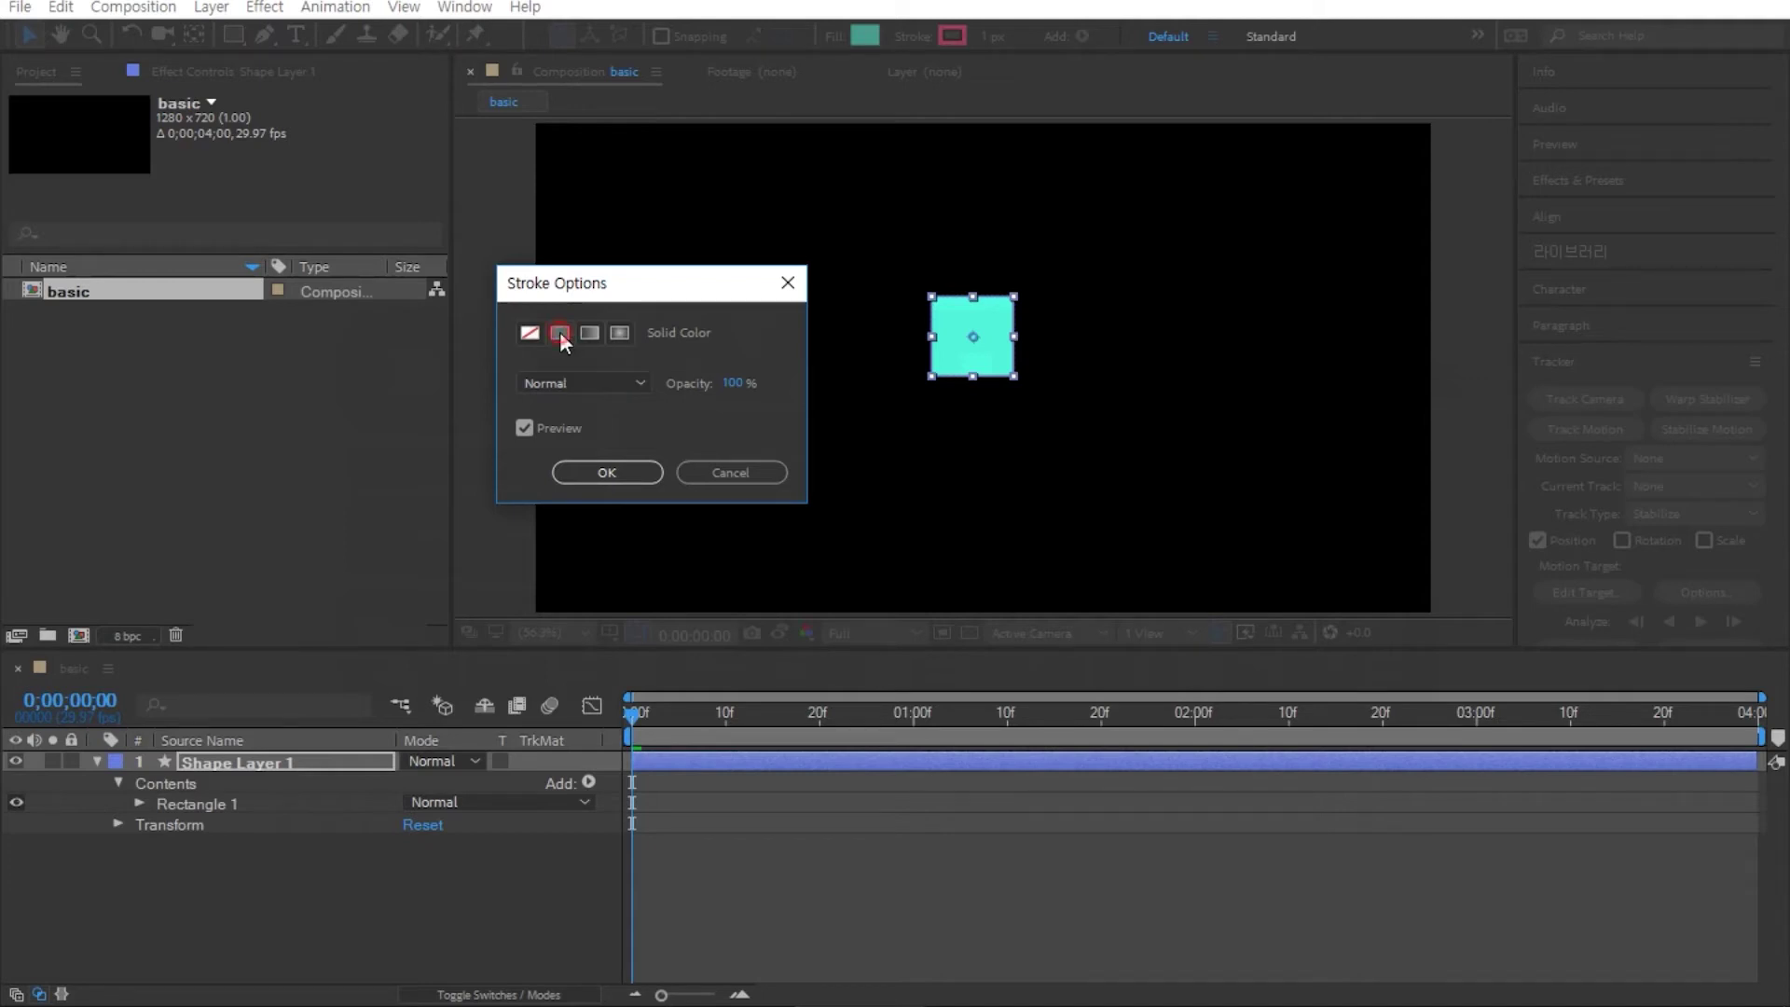
{"action": "left_click", "coordinate": [608, 469]}
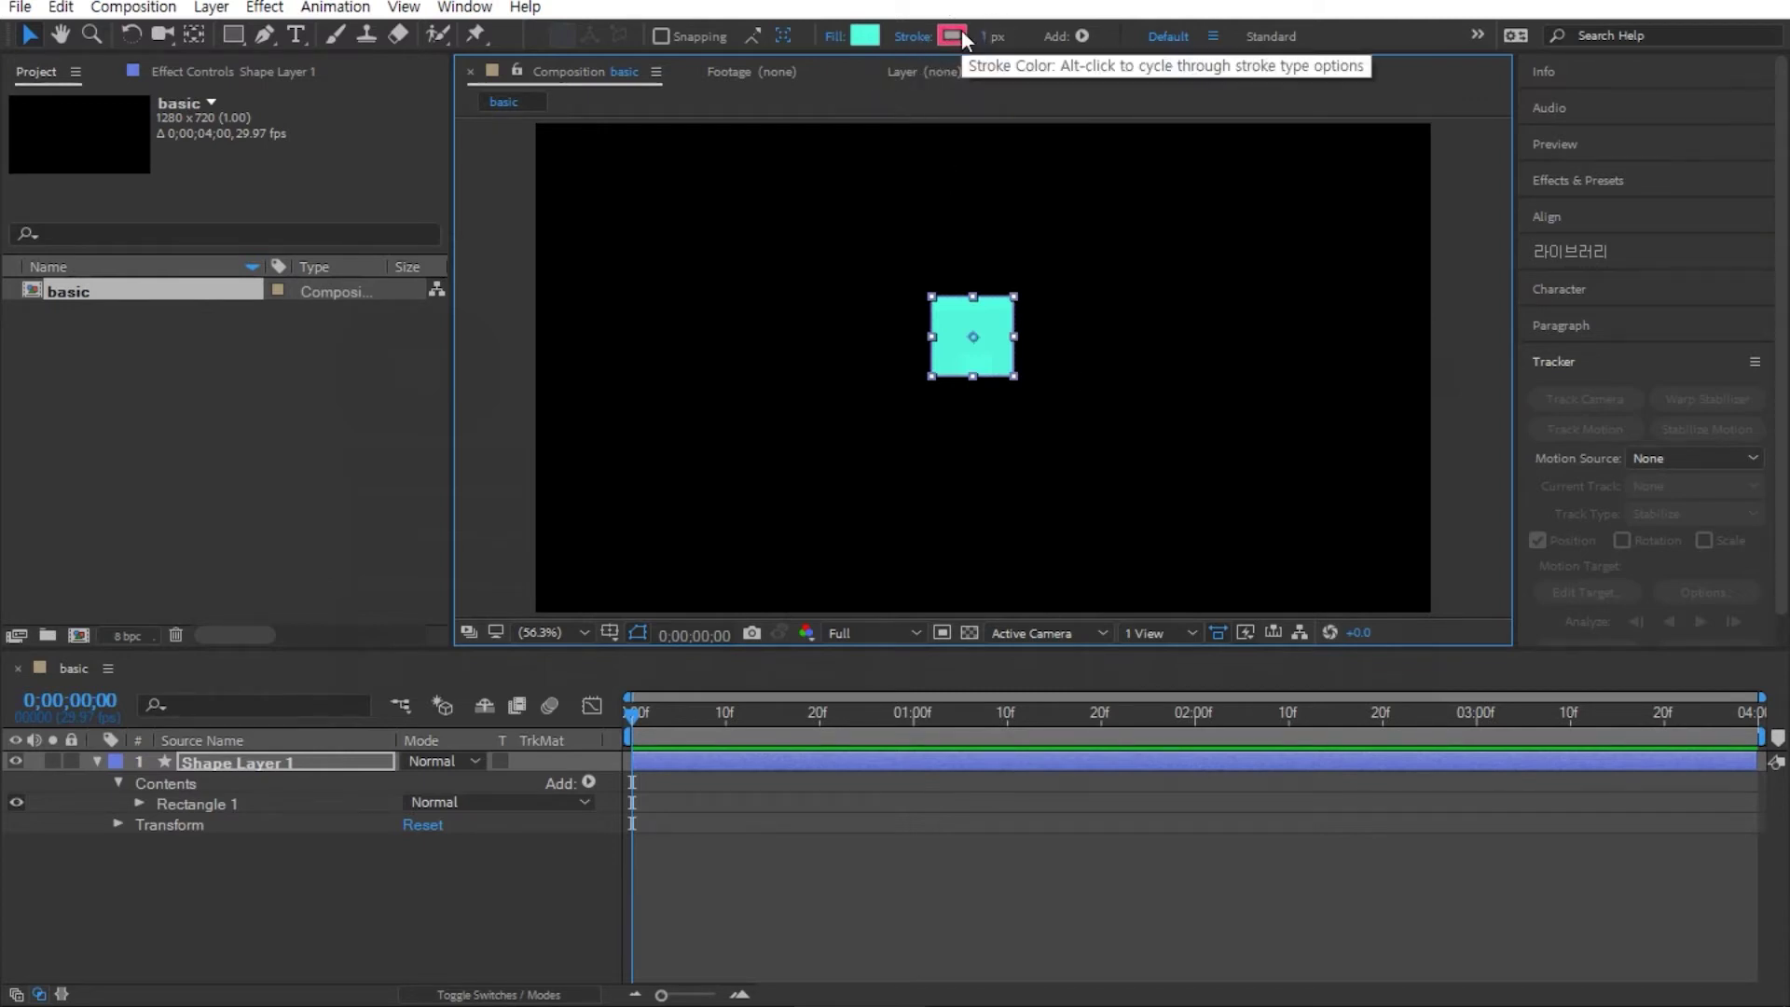
{"action": "left_click_drag", "start_coordinate": [987, 44], "coordinate": [1031, 47]}
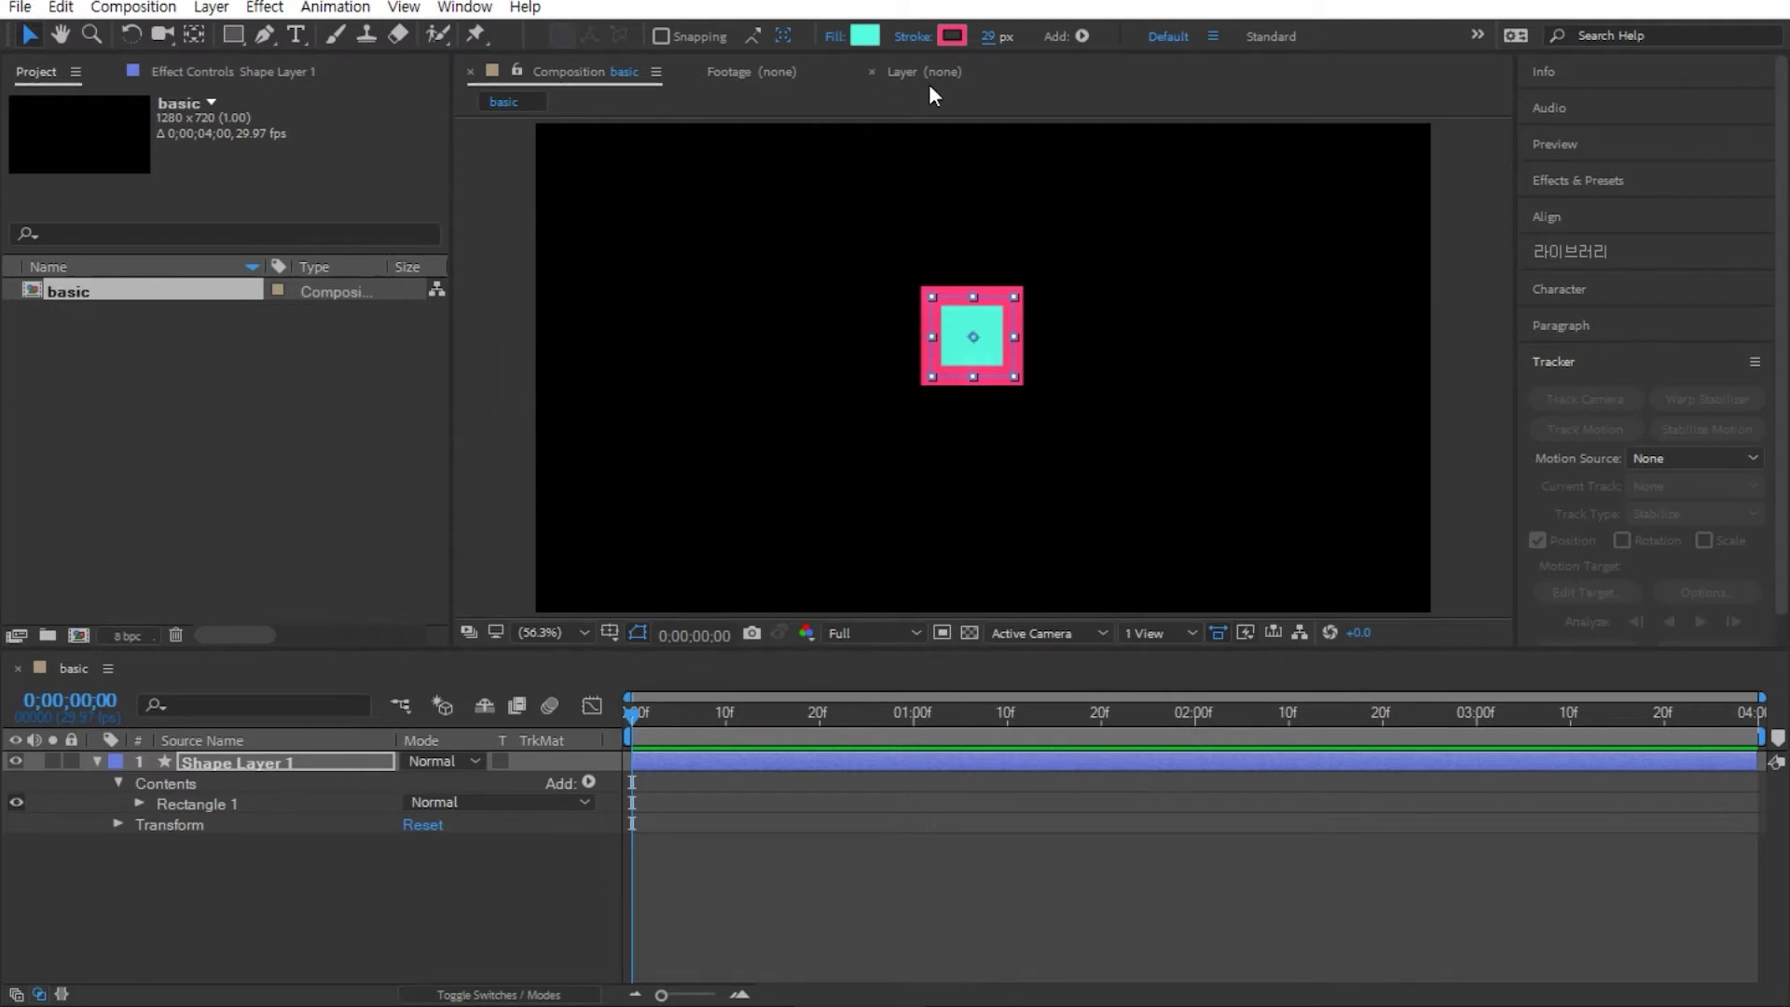
Step: Recolour the square with a bright green stroke (5EFF39) and a bright red fill (FF211C)
{"action": "left_click", "coordinate": [955, 43]}
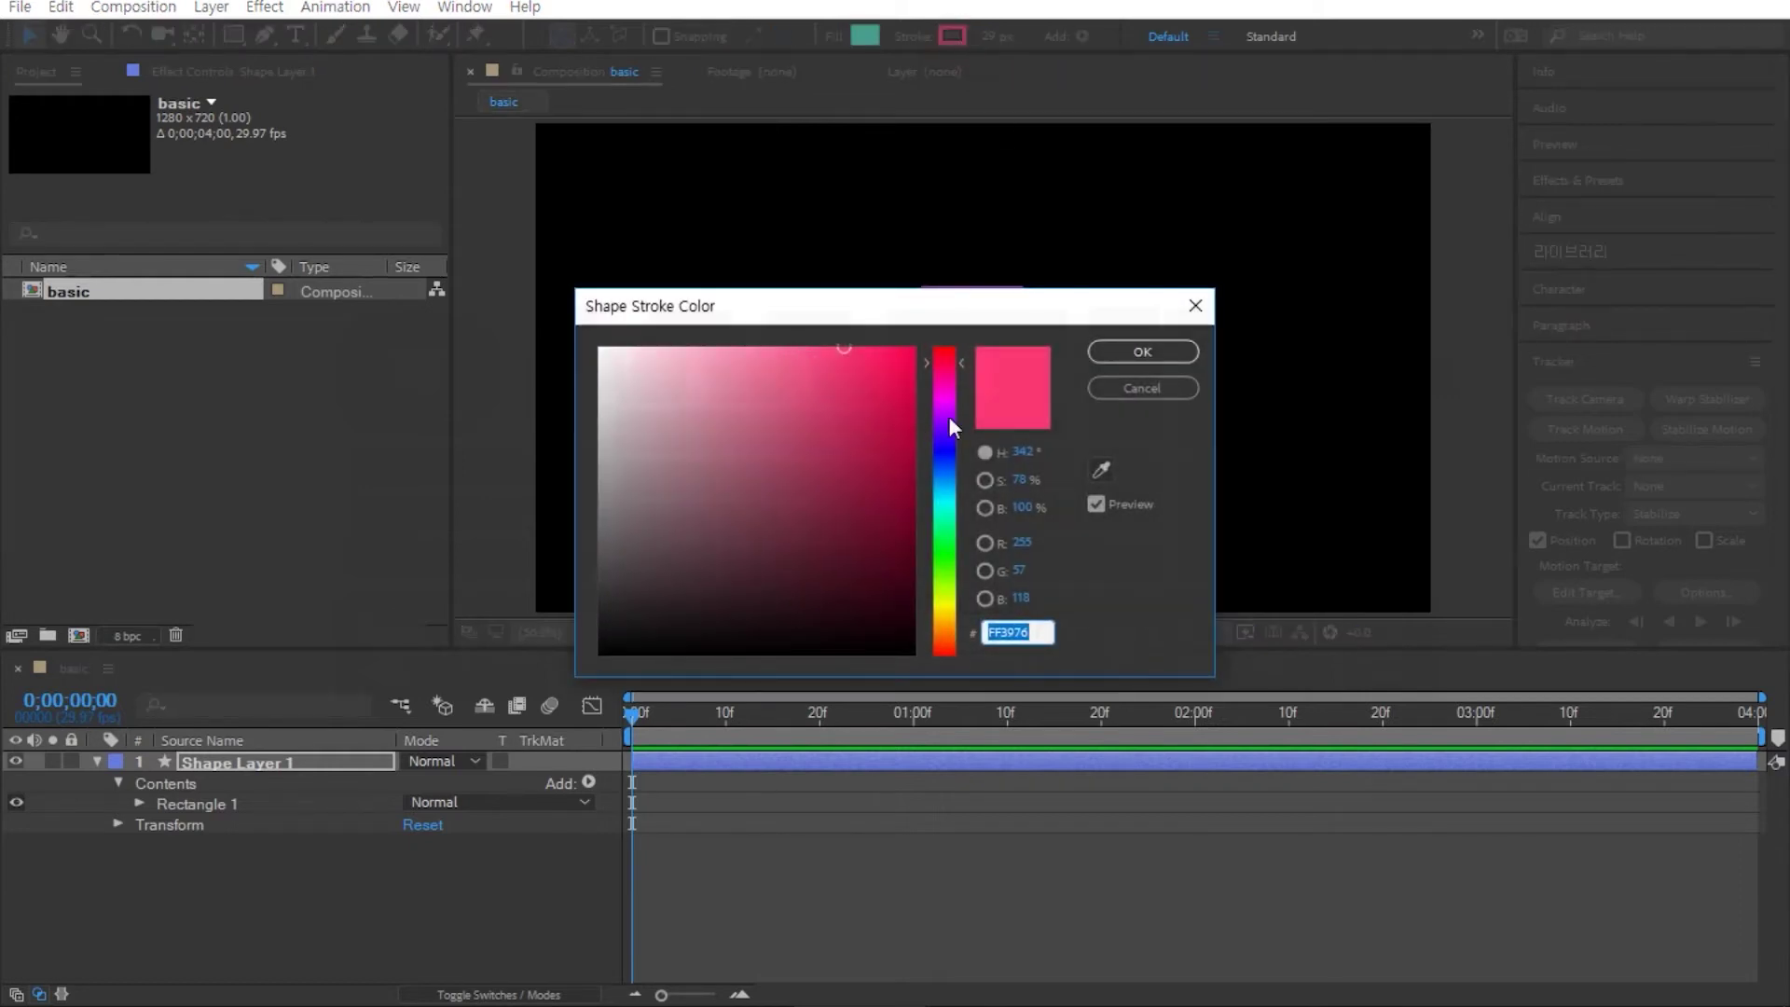
{"action": "left_click_drag", "start_coordinate": [959, 446], "coordinate": [962, 562]}
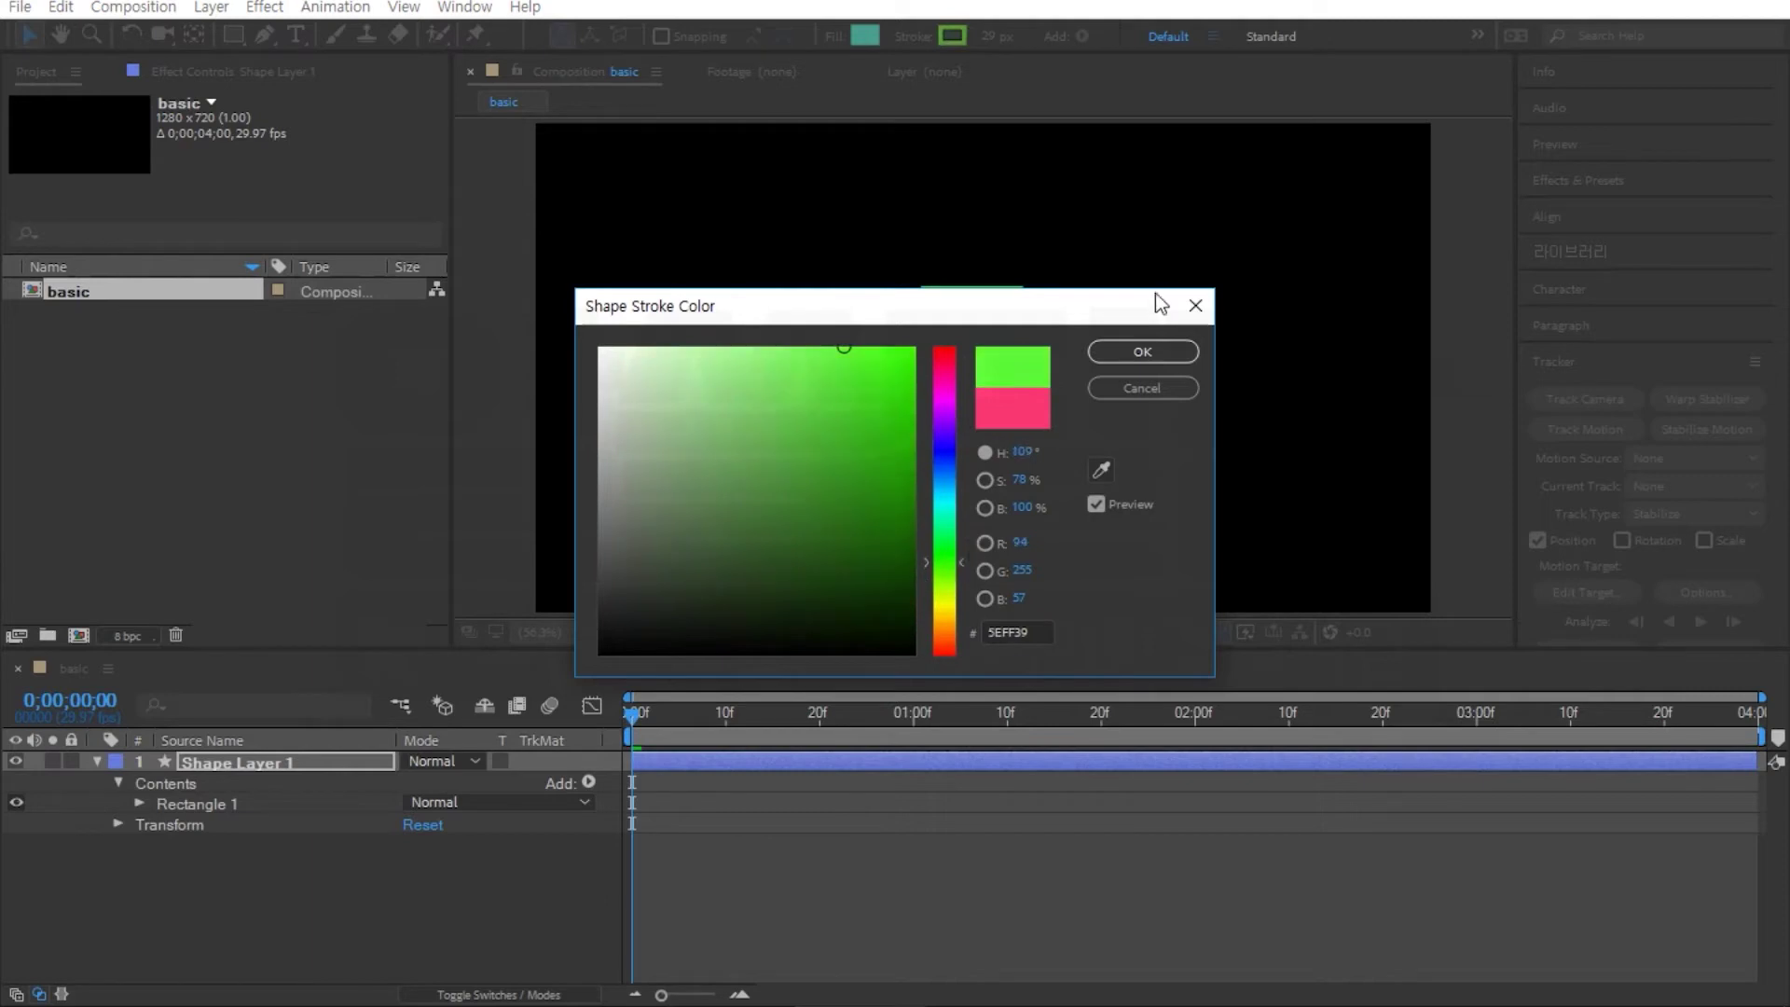
{"action": "left_click", "coordinate": [1143, 354]}
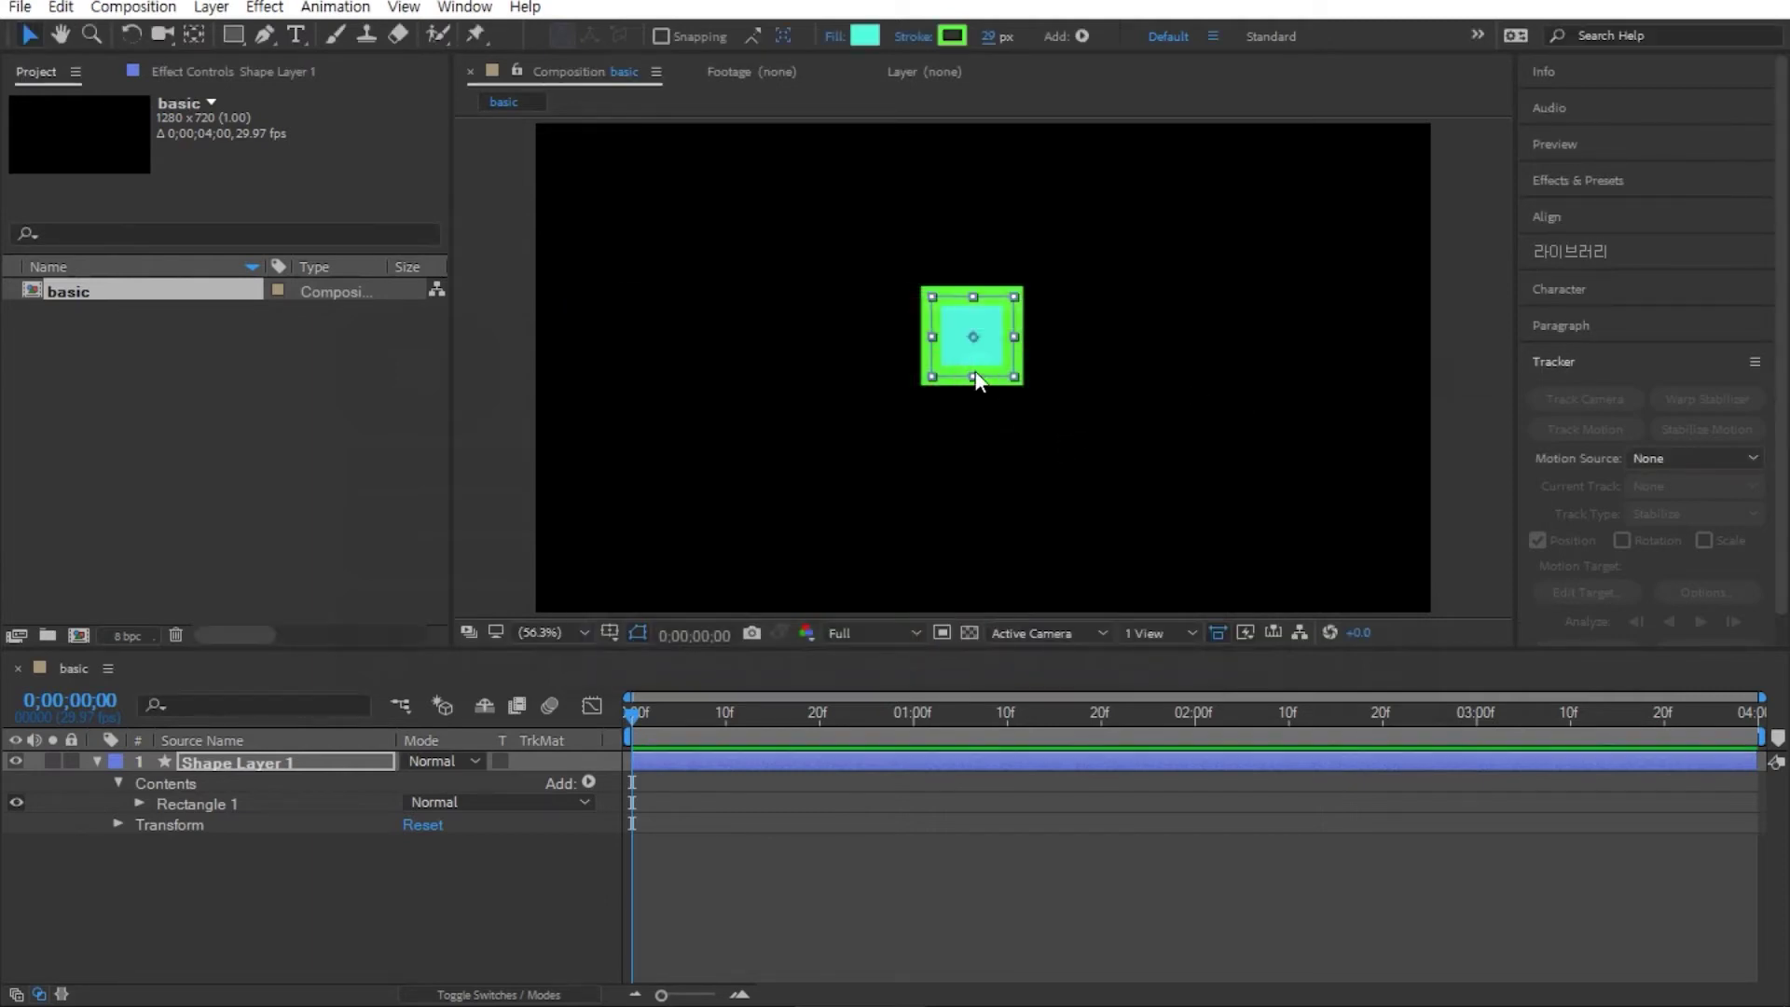
{"action": "left_click", "coordinate": [870, 41]}
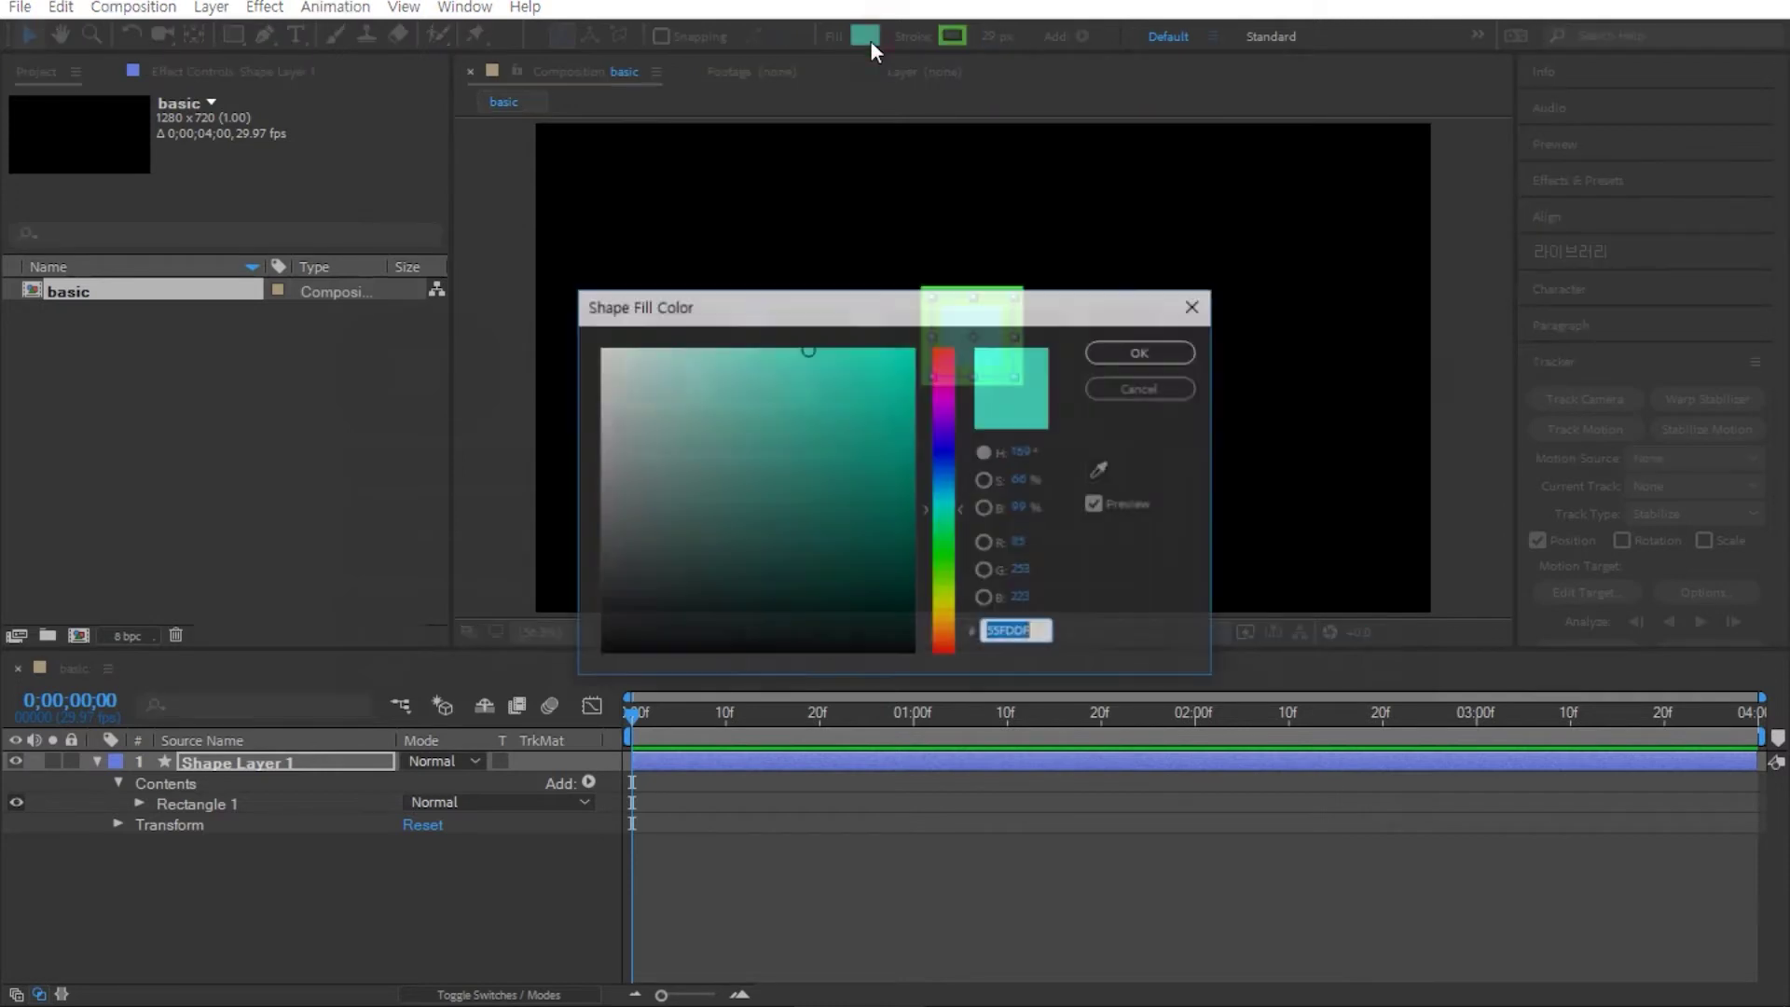
{"action": "left_click_drag", "start_coordinate": [936, 531], "coordinate": [966, 652]}
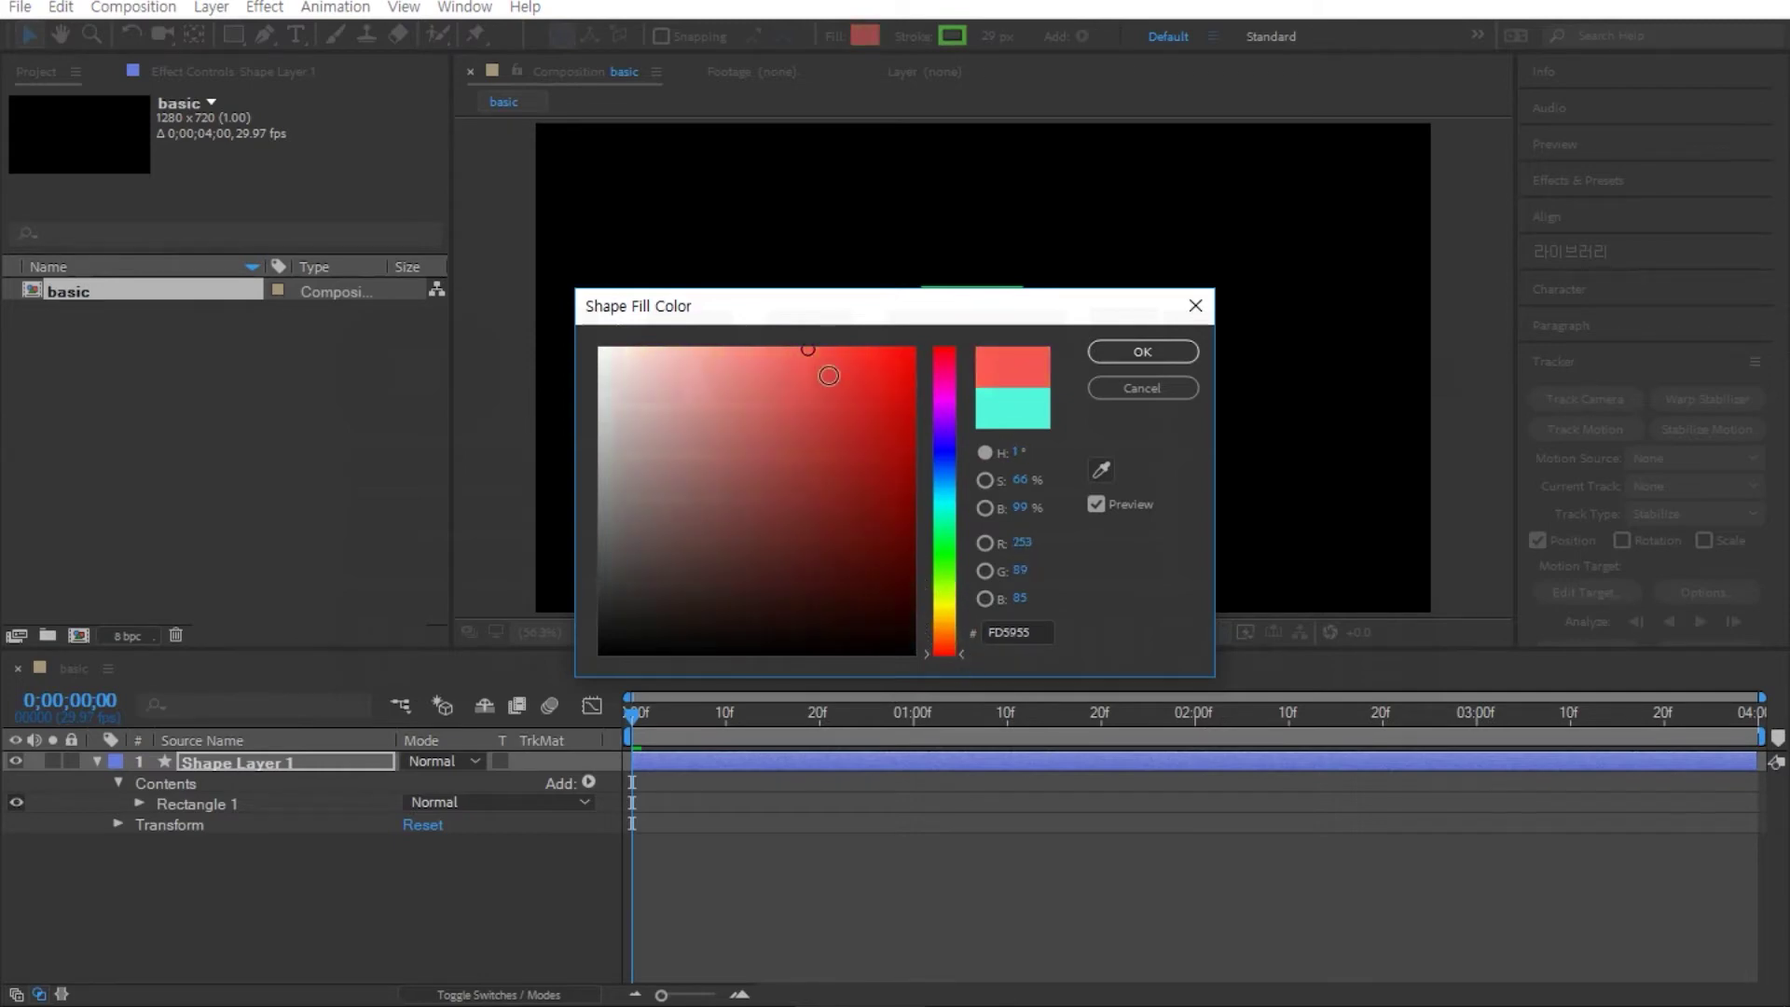
{"action": "left_click_drag", "start_coordinate": [829, 376], "coordinate": [963, 220]}
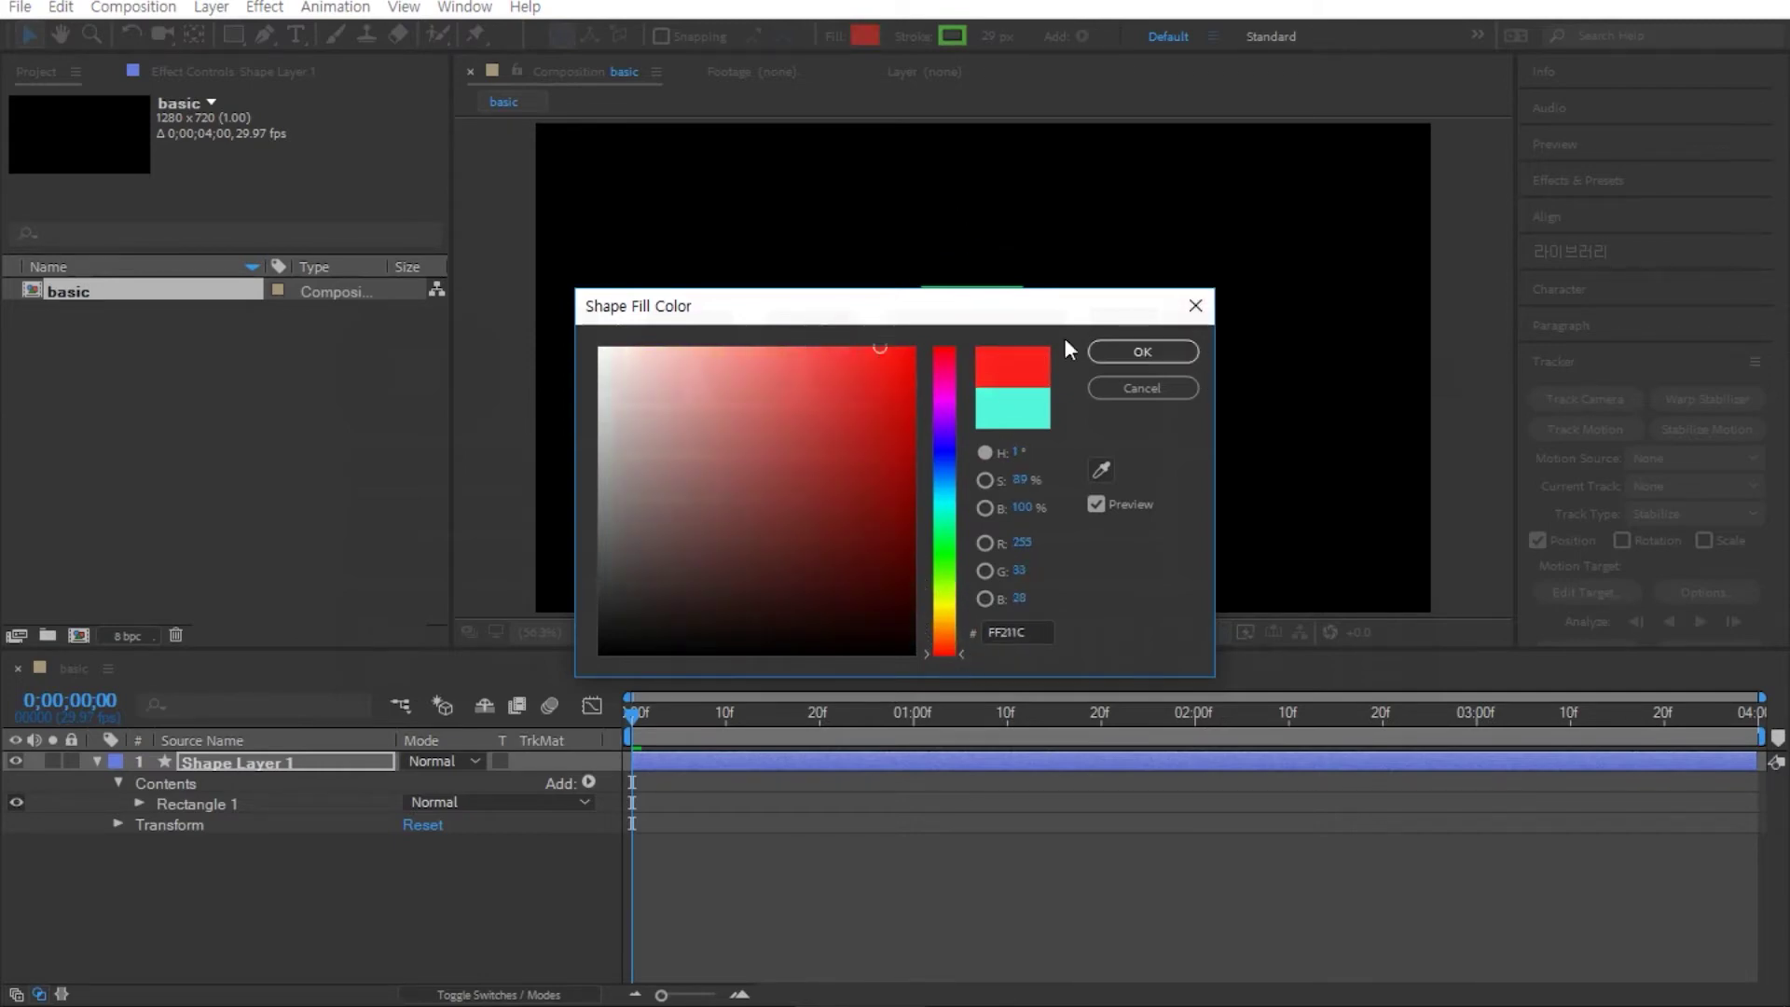
{"action": "left_click", "coordinate": [1123, 353]}
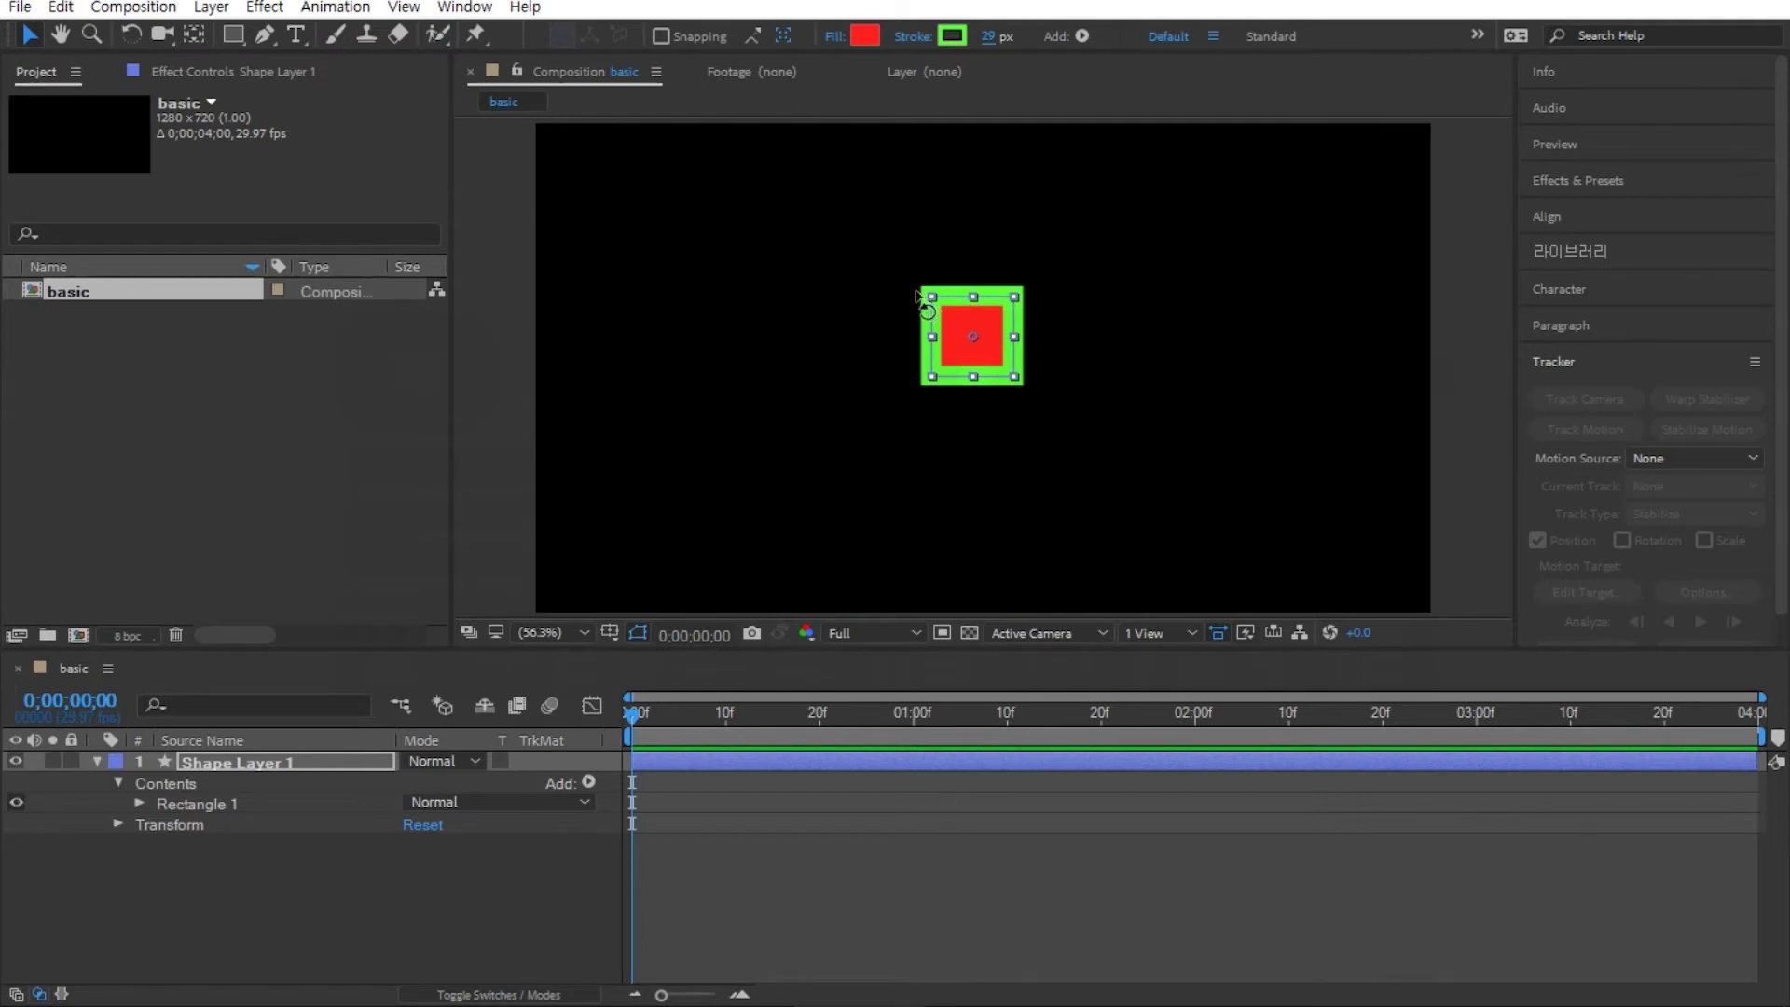
Step: Move the square slightly right and down, to just right of the composition's centre
{"action": "left_click_drag", "start_coordinate": [976, 341], "coordinate": [1028, 342]}
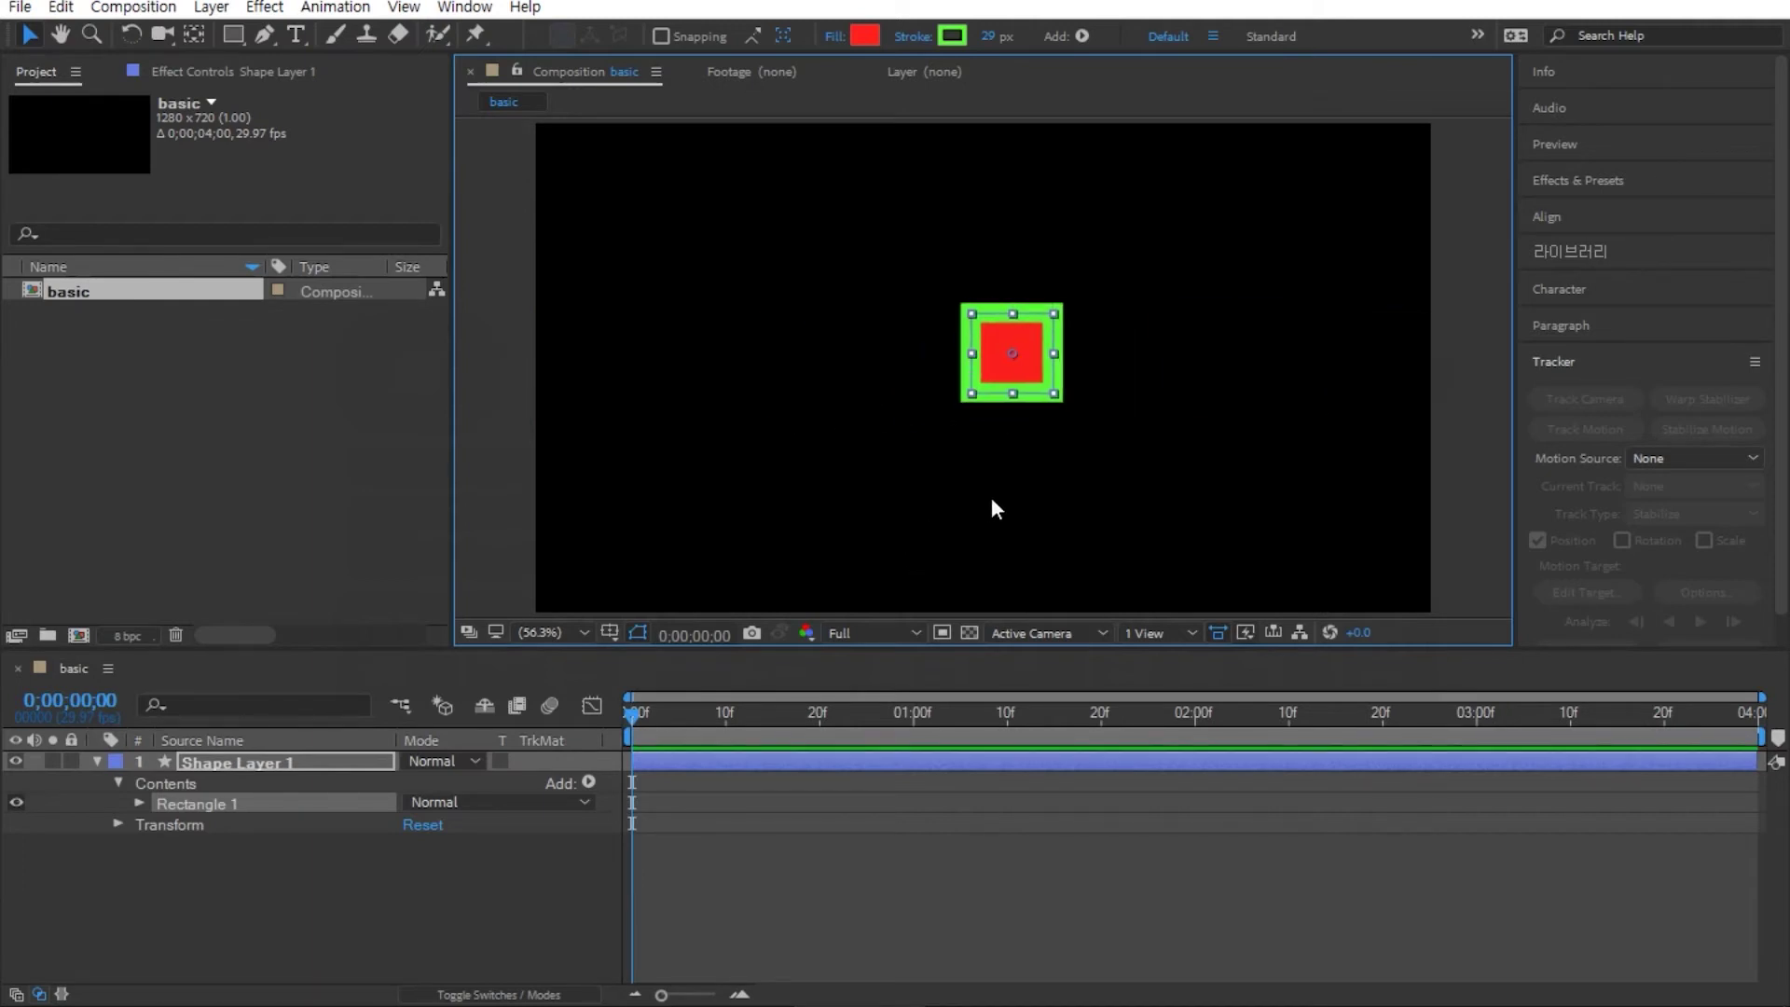
{"action": "left_click", "coordinate": [375, 667]}
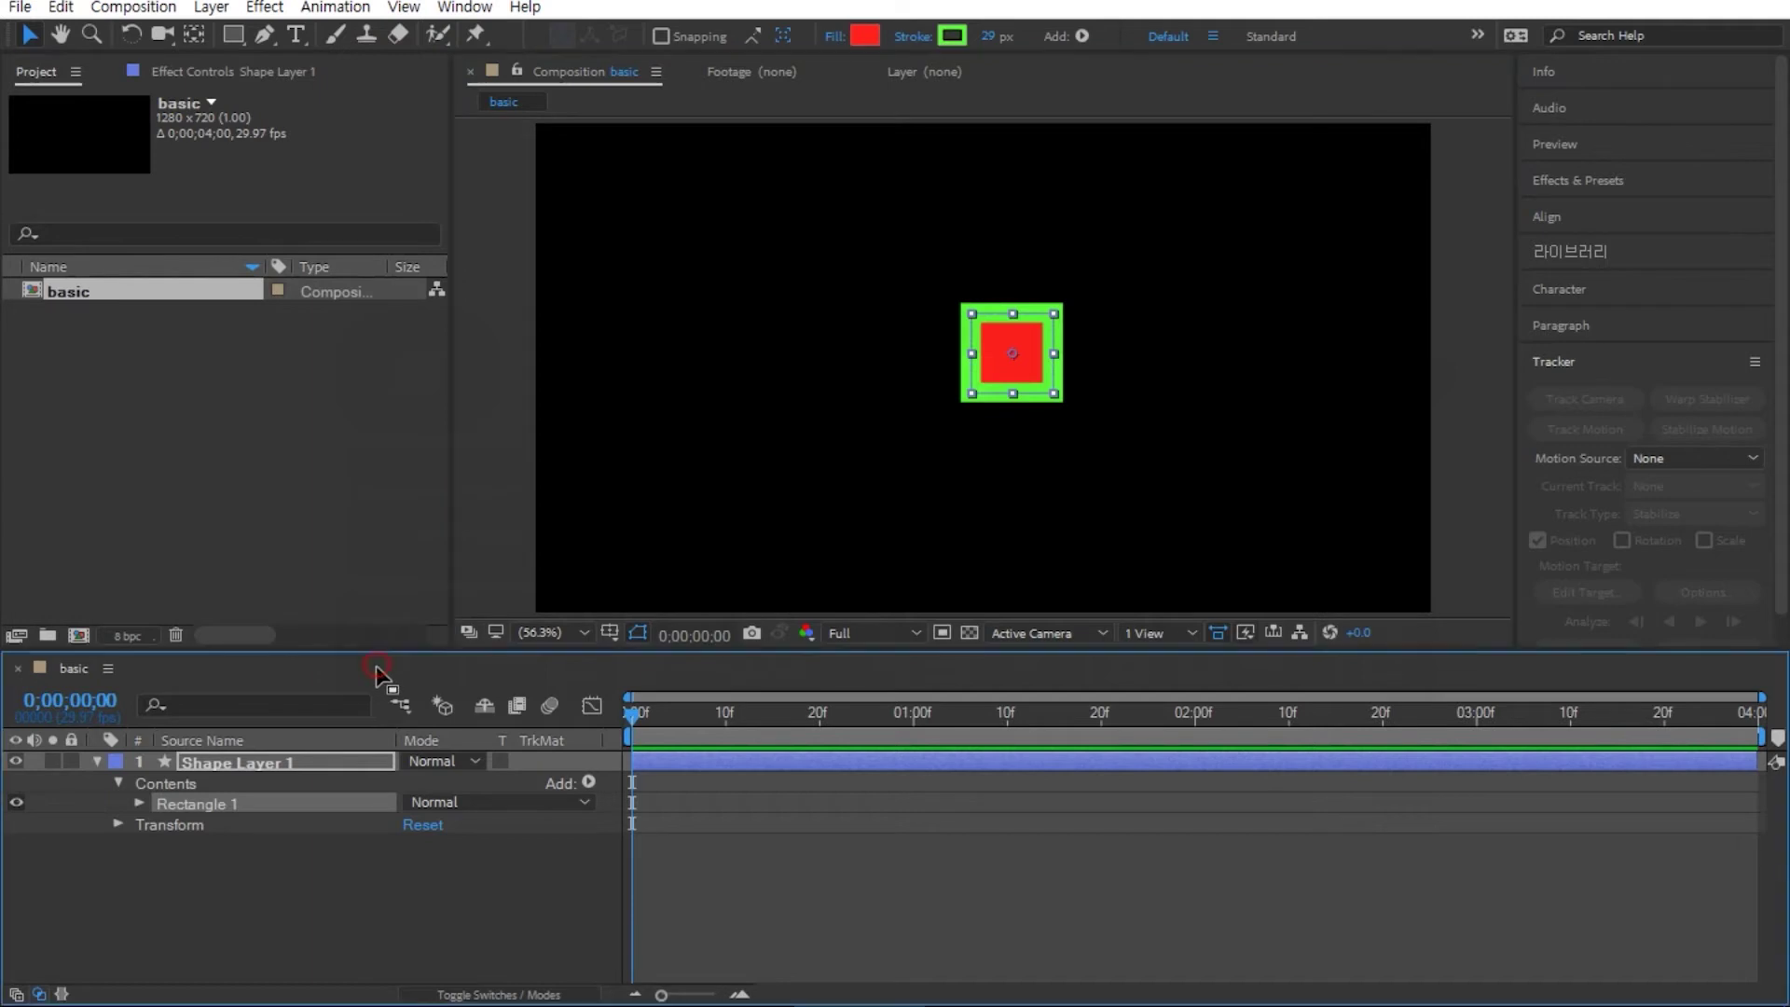
{"action": "left_click", "coordinate": [243, 767]}
Step: Toggle the composition's transparency grid on and off several times, leaving it off
{"action": "left_click", "coordinate": [970, 633]}
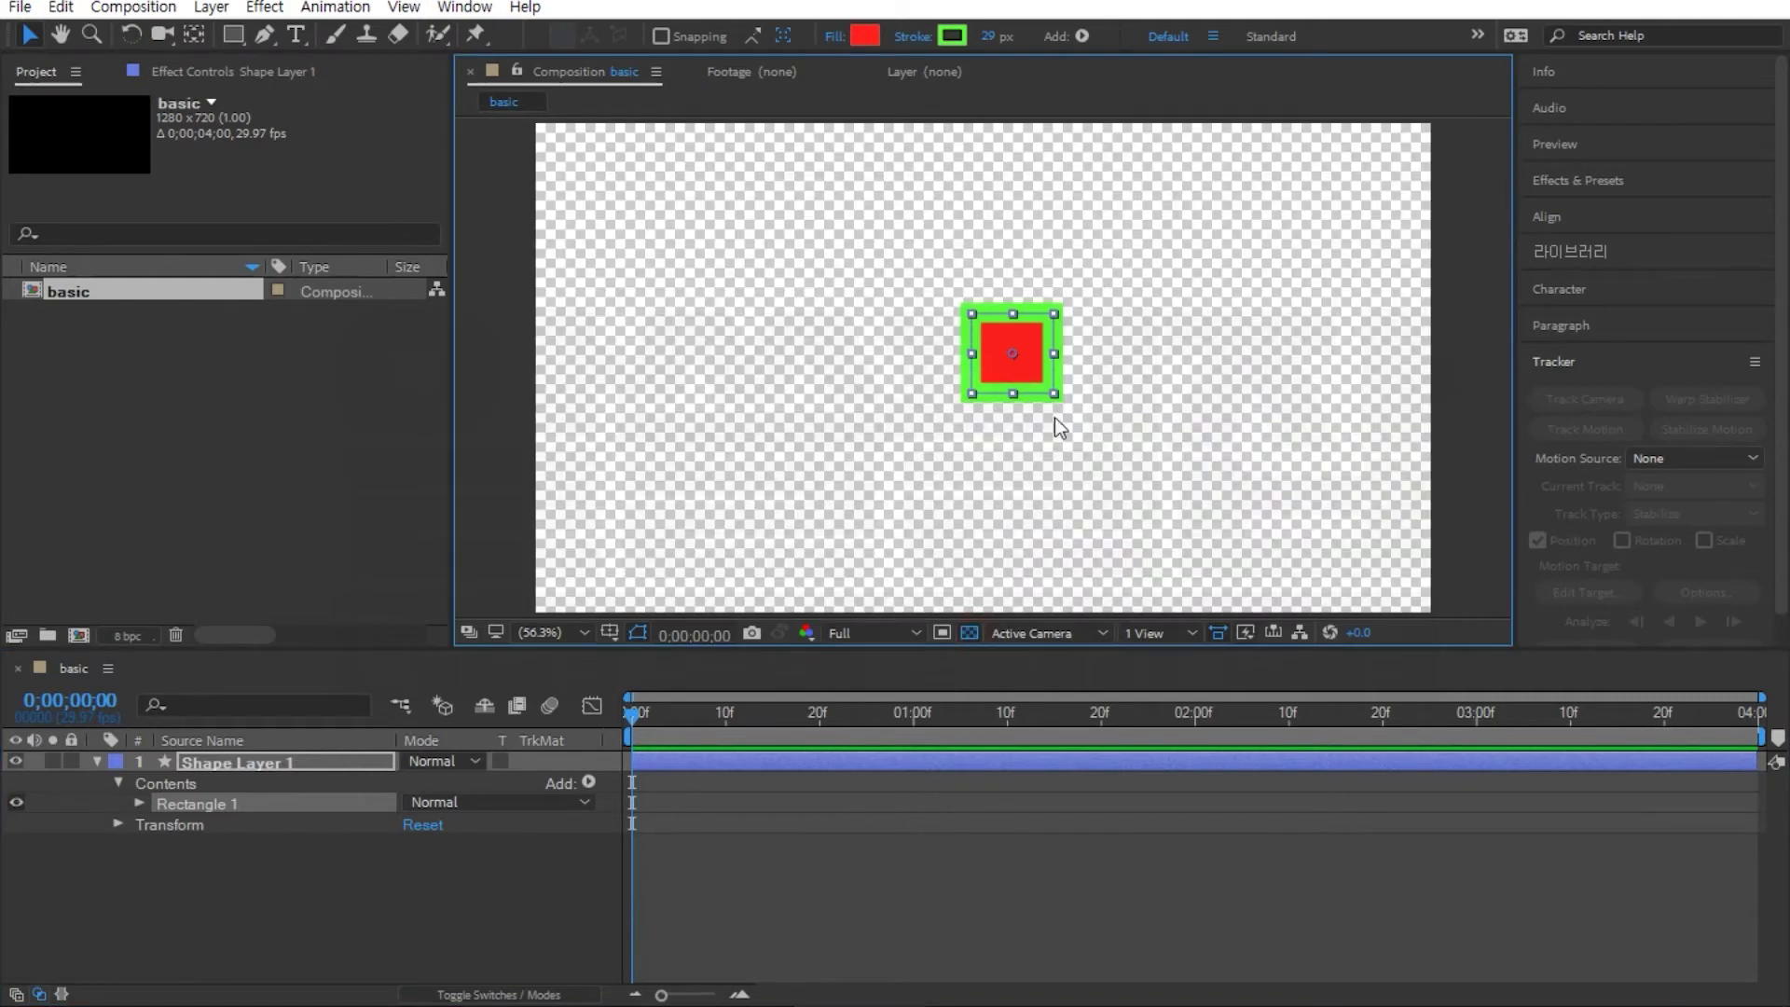
{"action": "left_click", "coordinate": [970, 634]}
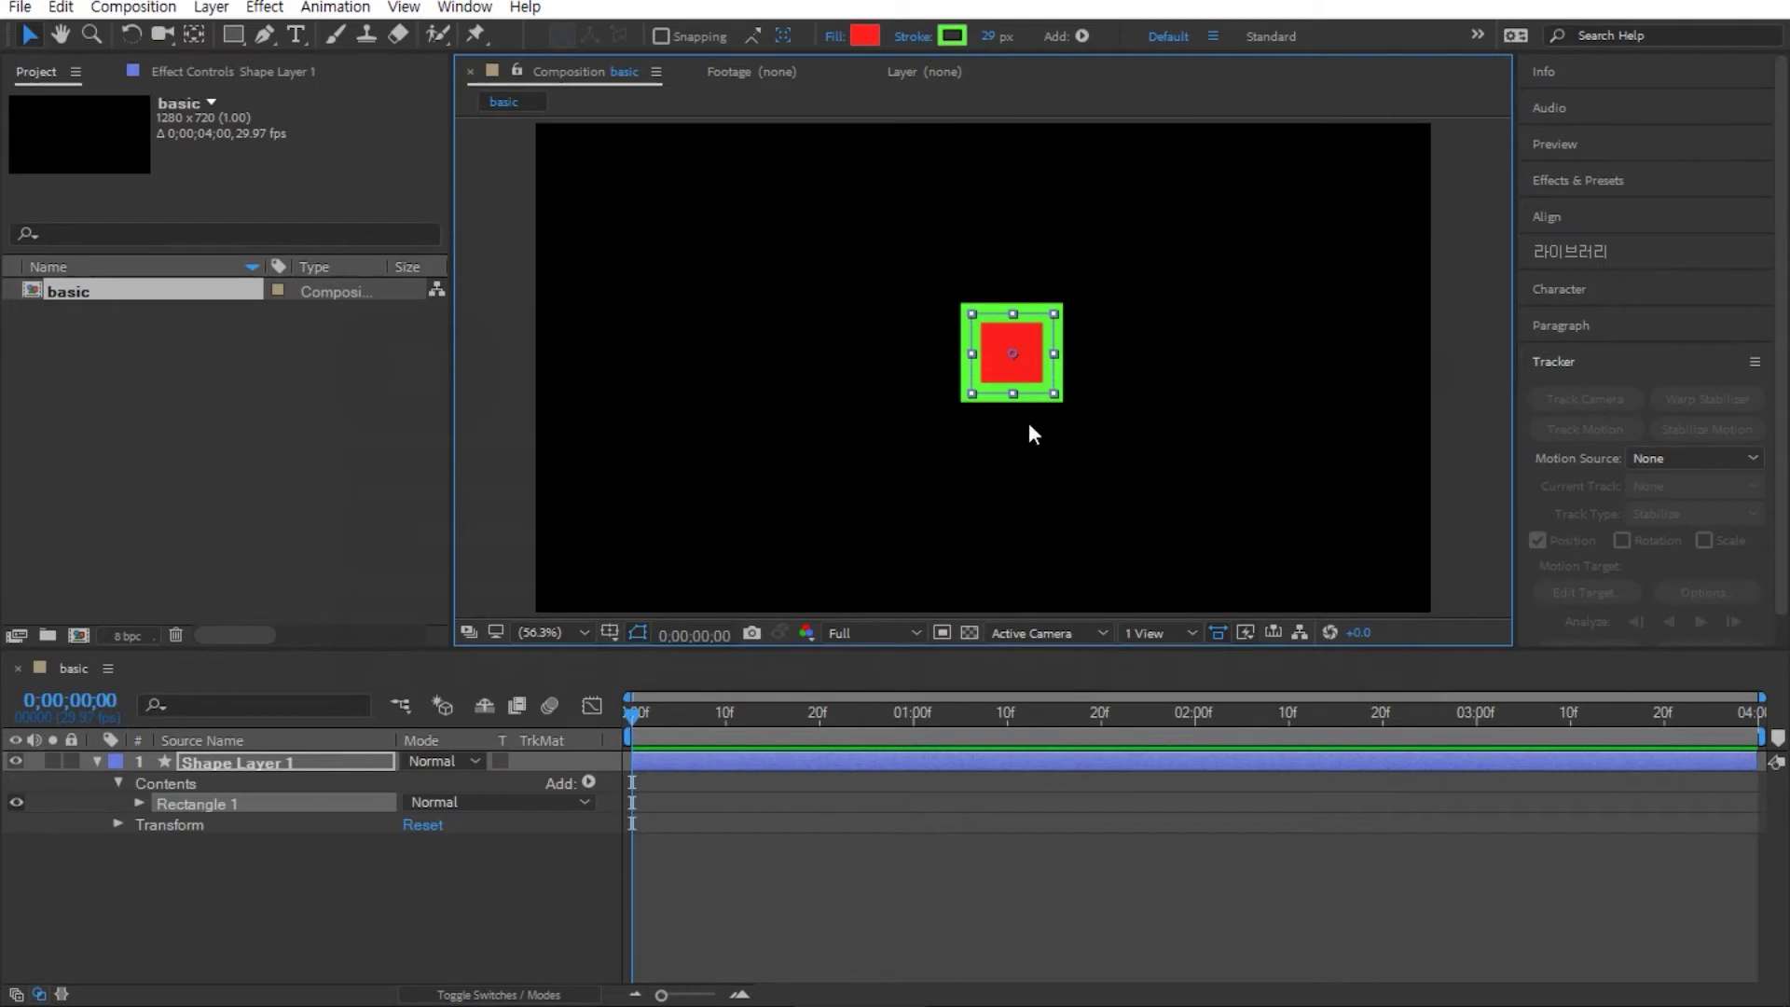
{"action": "left_click", "coordinate": [970, 634]}
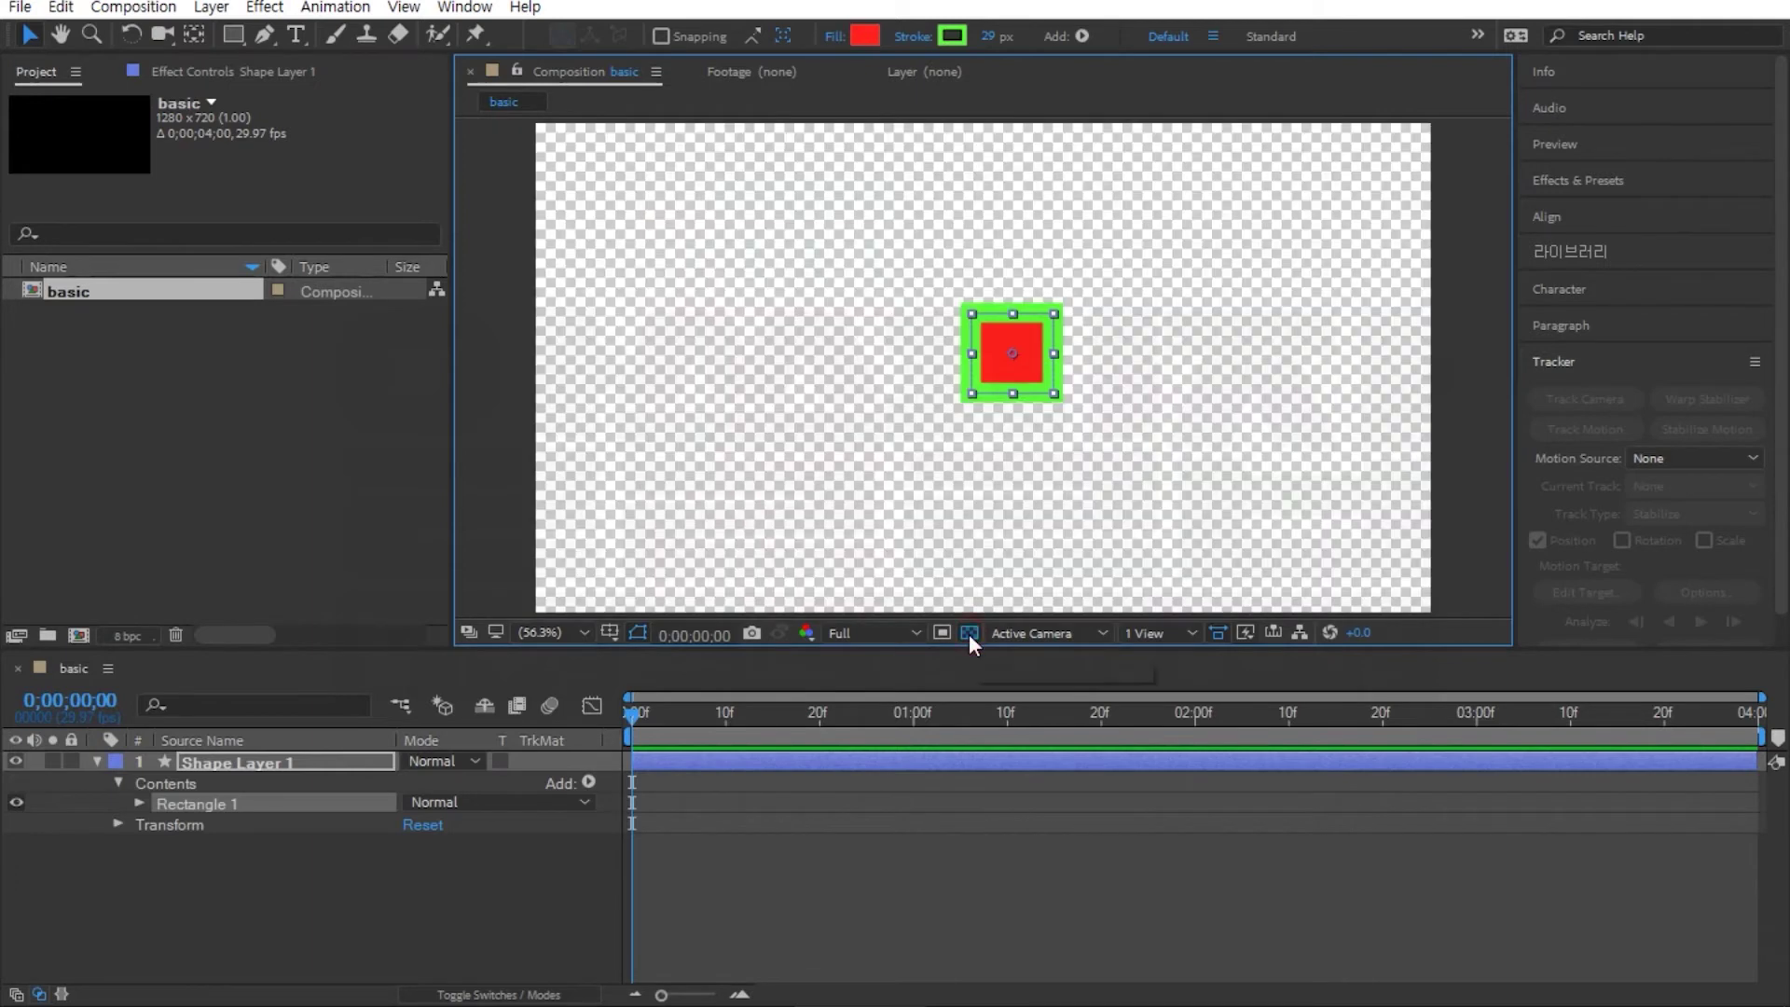
{"action": "left_click", "coordinate": [969, 634]}
{"action": "left_click", "coordinate": [970, 634]}
{"action": "left_click", "coordinate": [970, 634]}
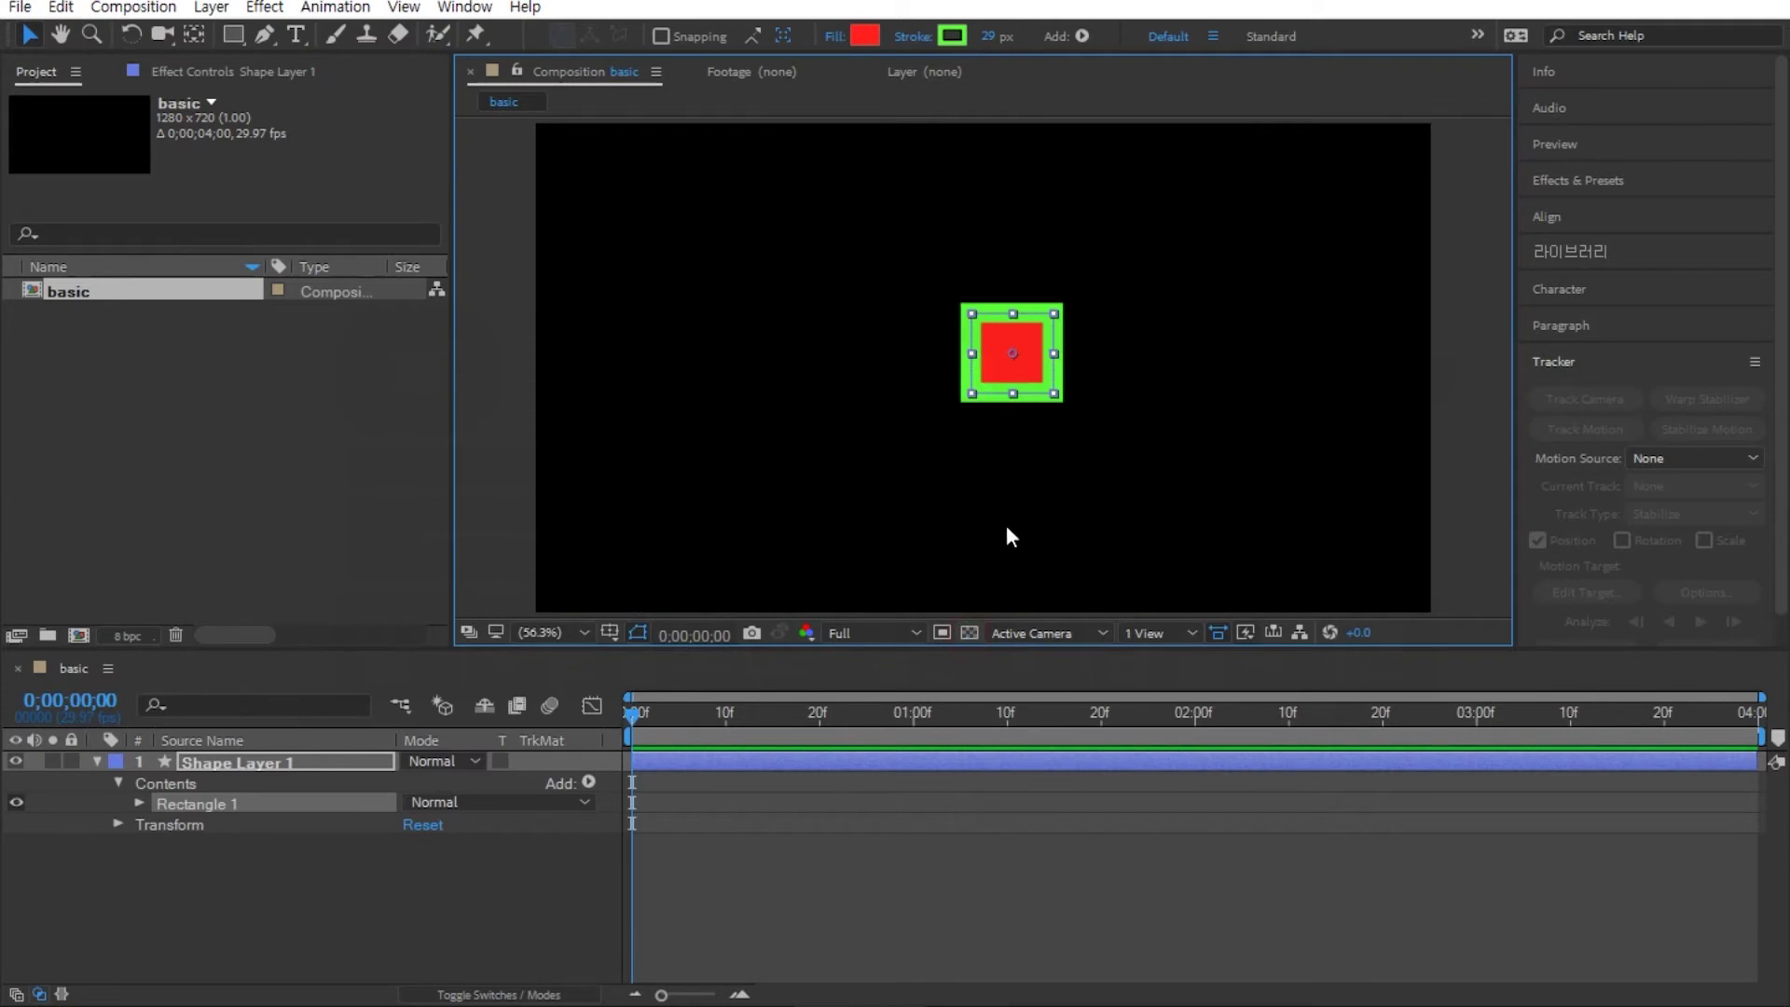
Step: Preview the composition in the 2 Views - Horizontal layout and return it to 1 View
{"action": "left_click", "coordinate": [1177, 631]}
{"action": "left_click", "coordinate": [1199, 688]}
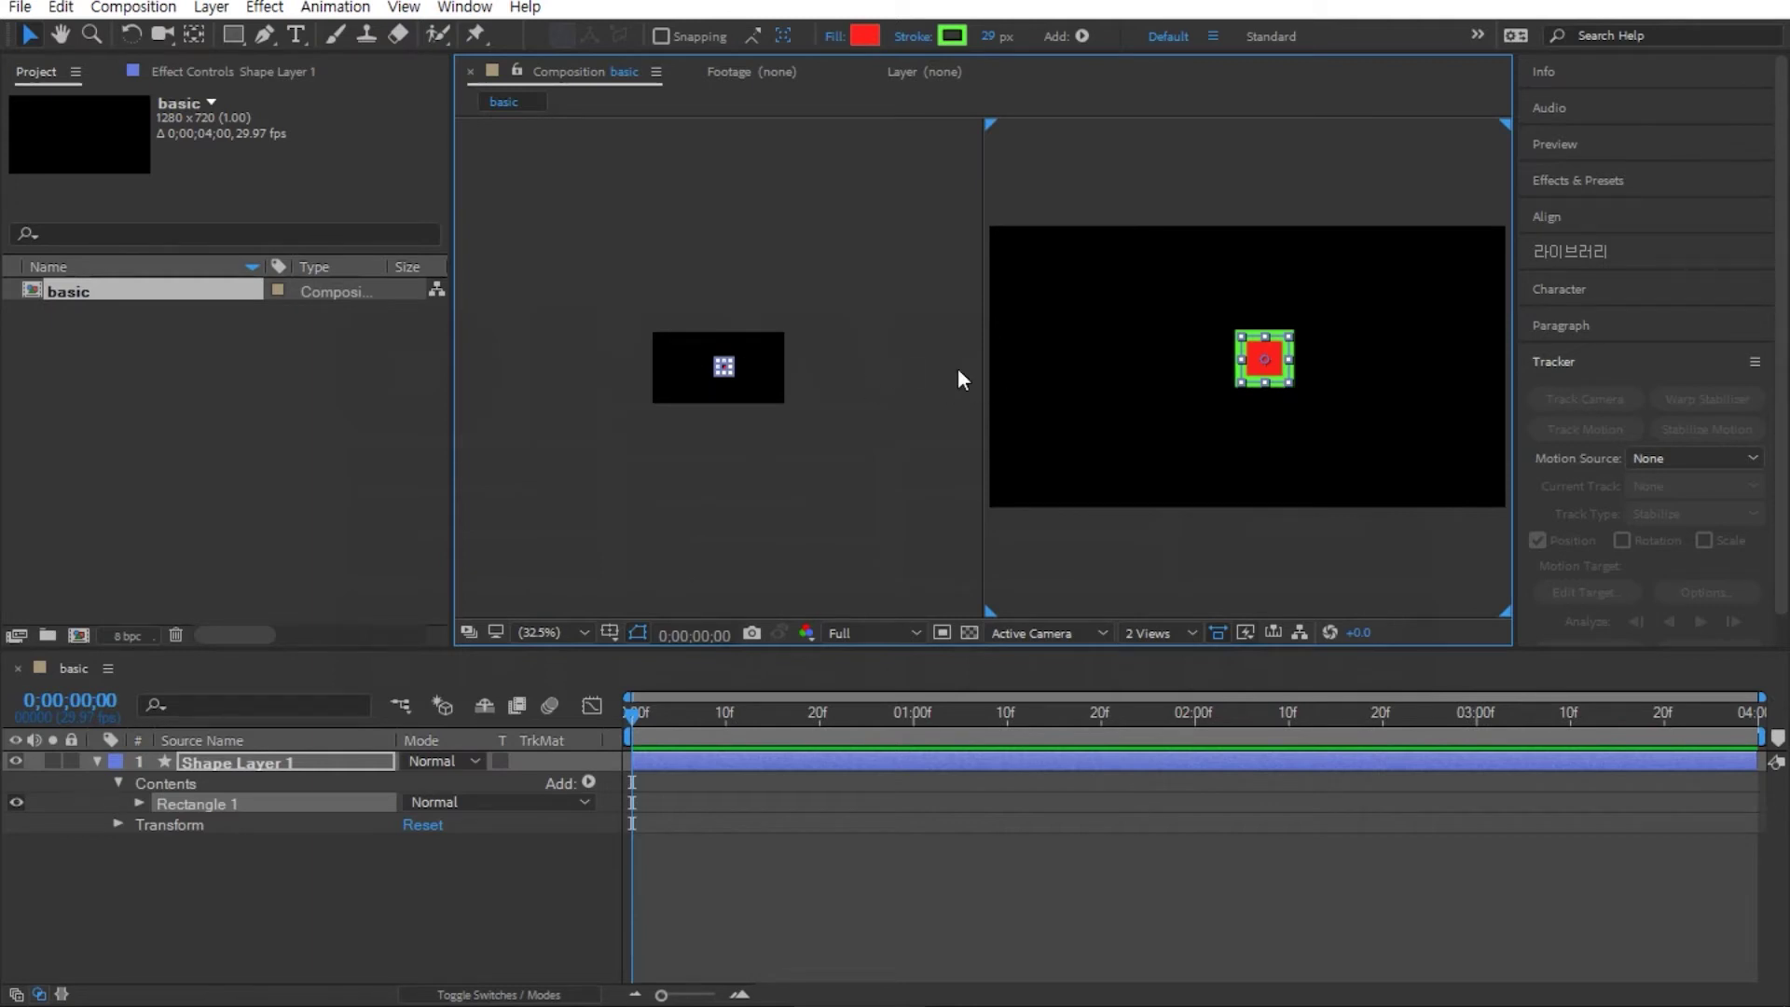
{"action": "left_click", "coordinate": [1174, 634]}
{"action": "left_click", "coordinate": [1183, 661]}
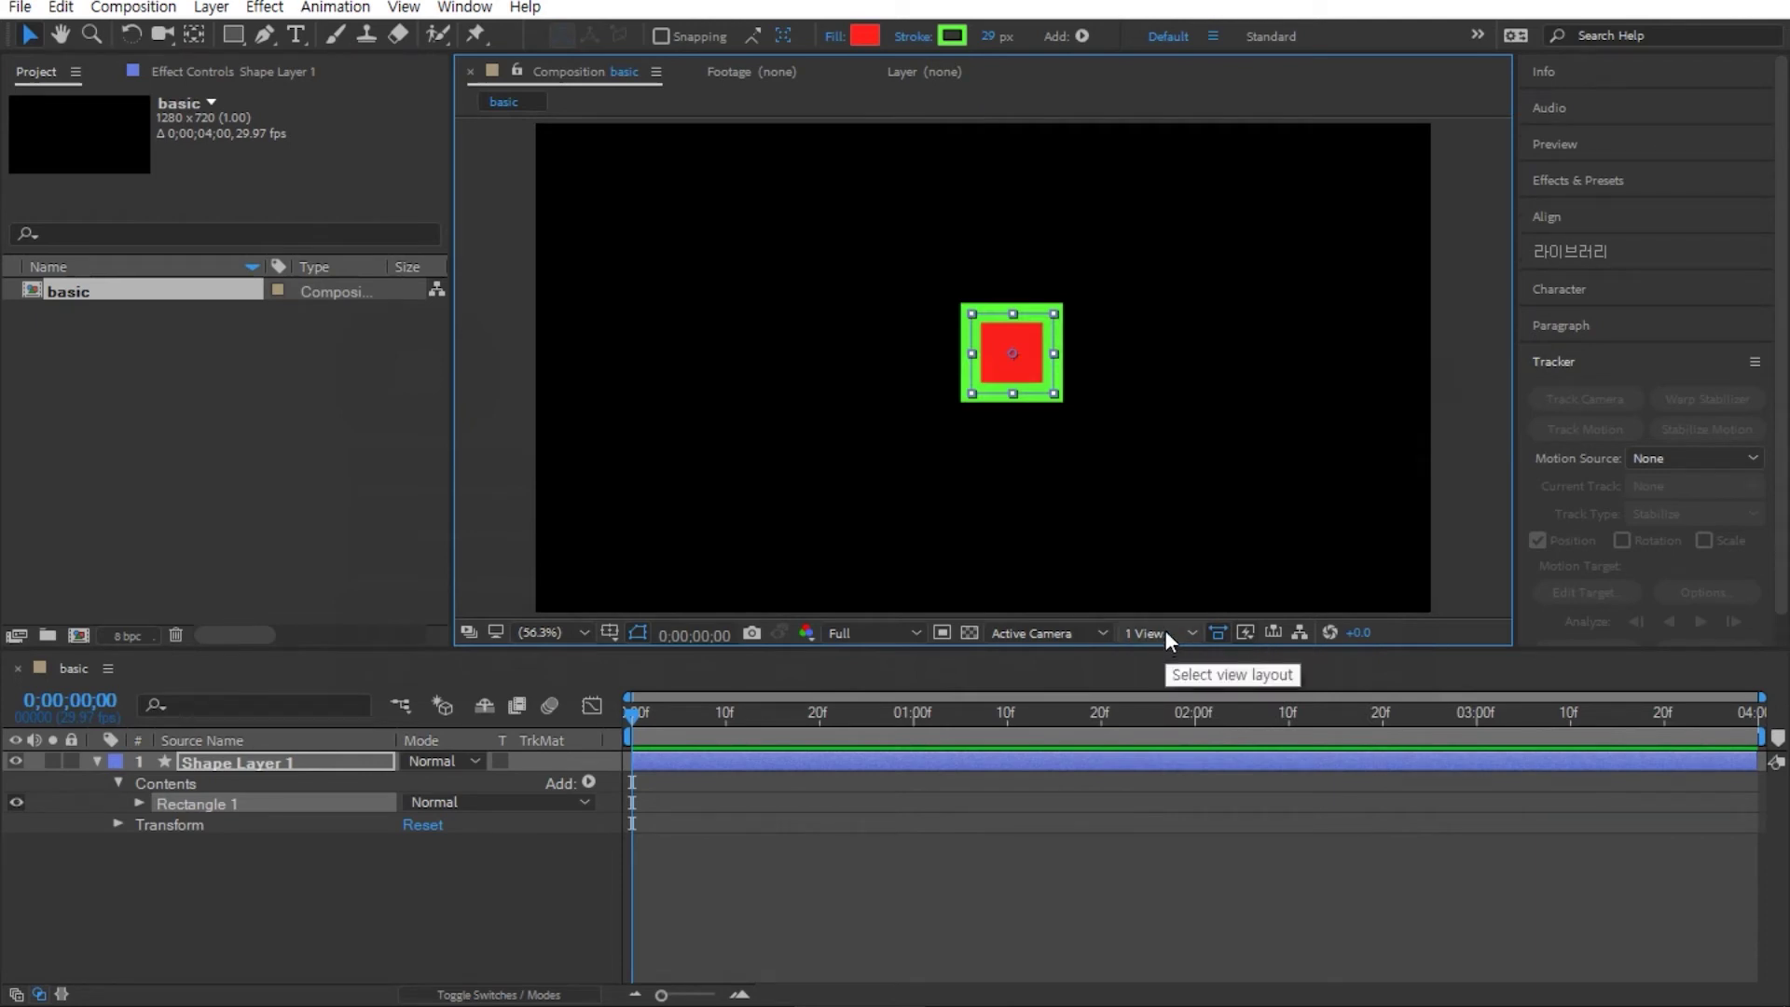
{"action": "left_click", "coordinate": [1163, 634]}
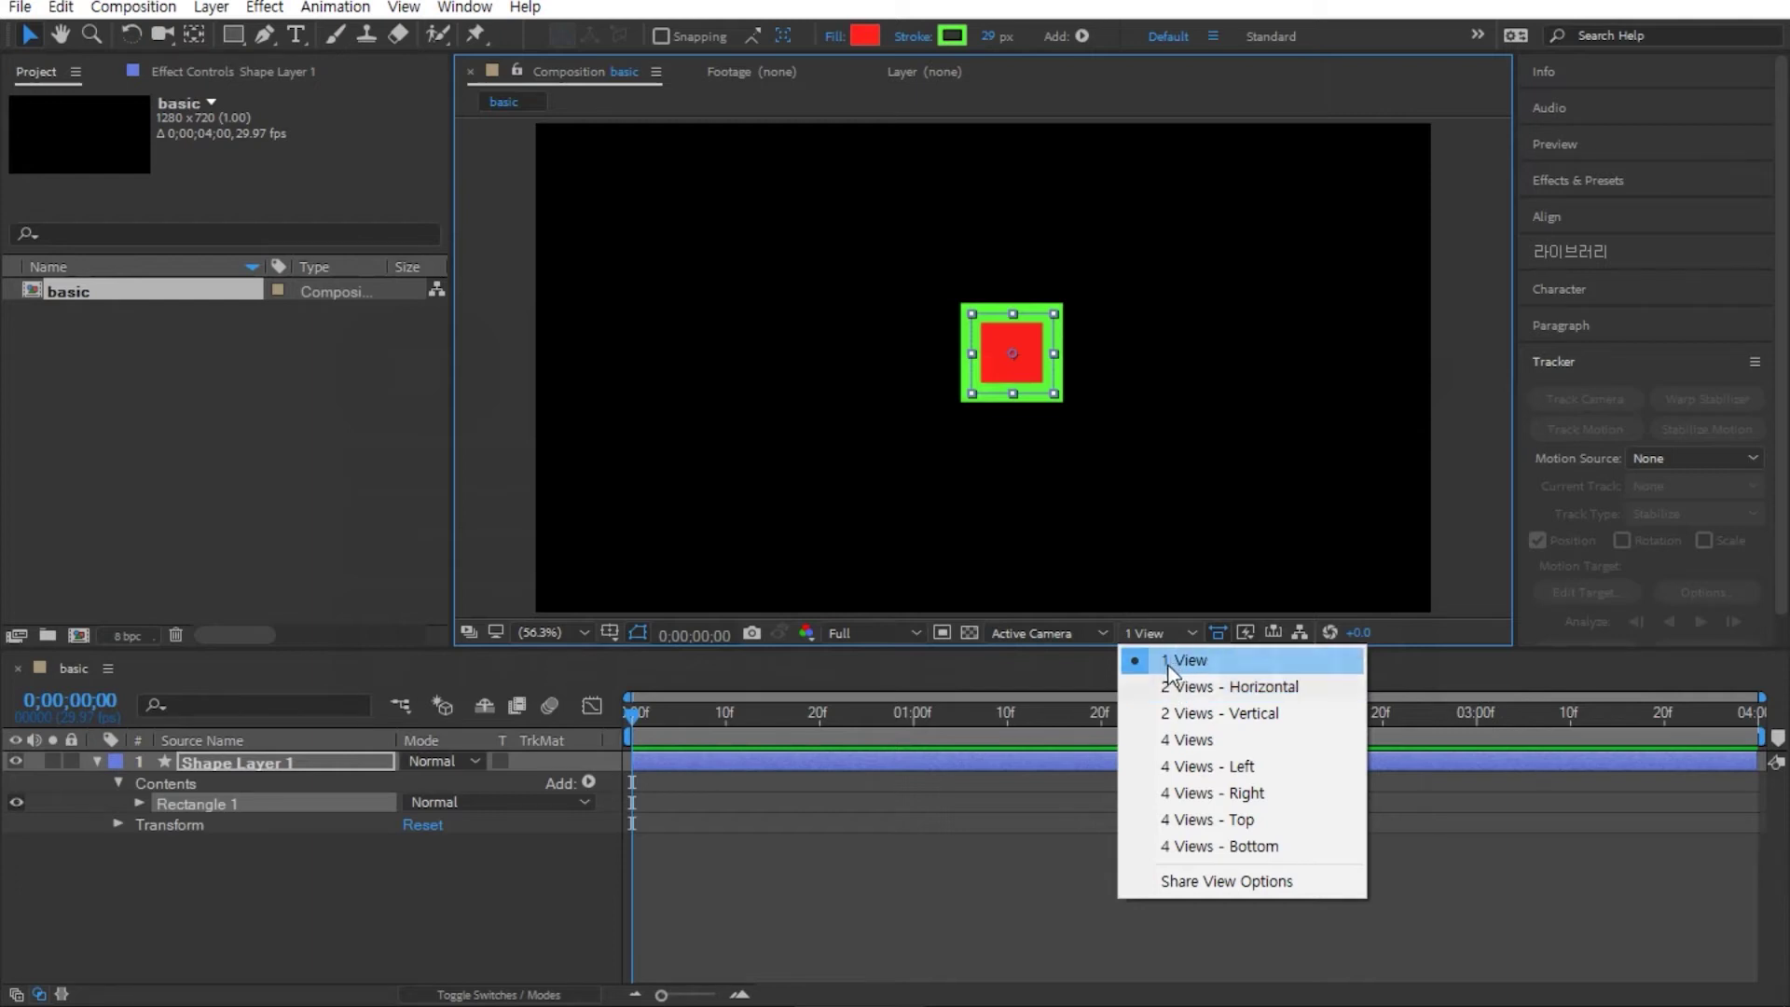
{"action": "left_click", "coordinate": [1168, 662]}
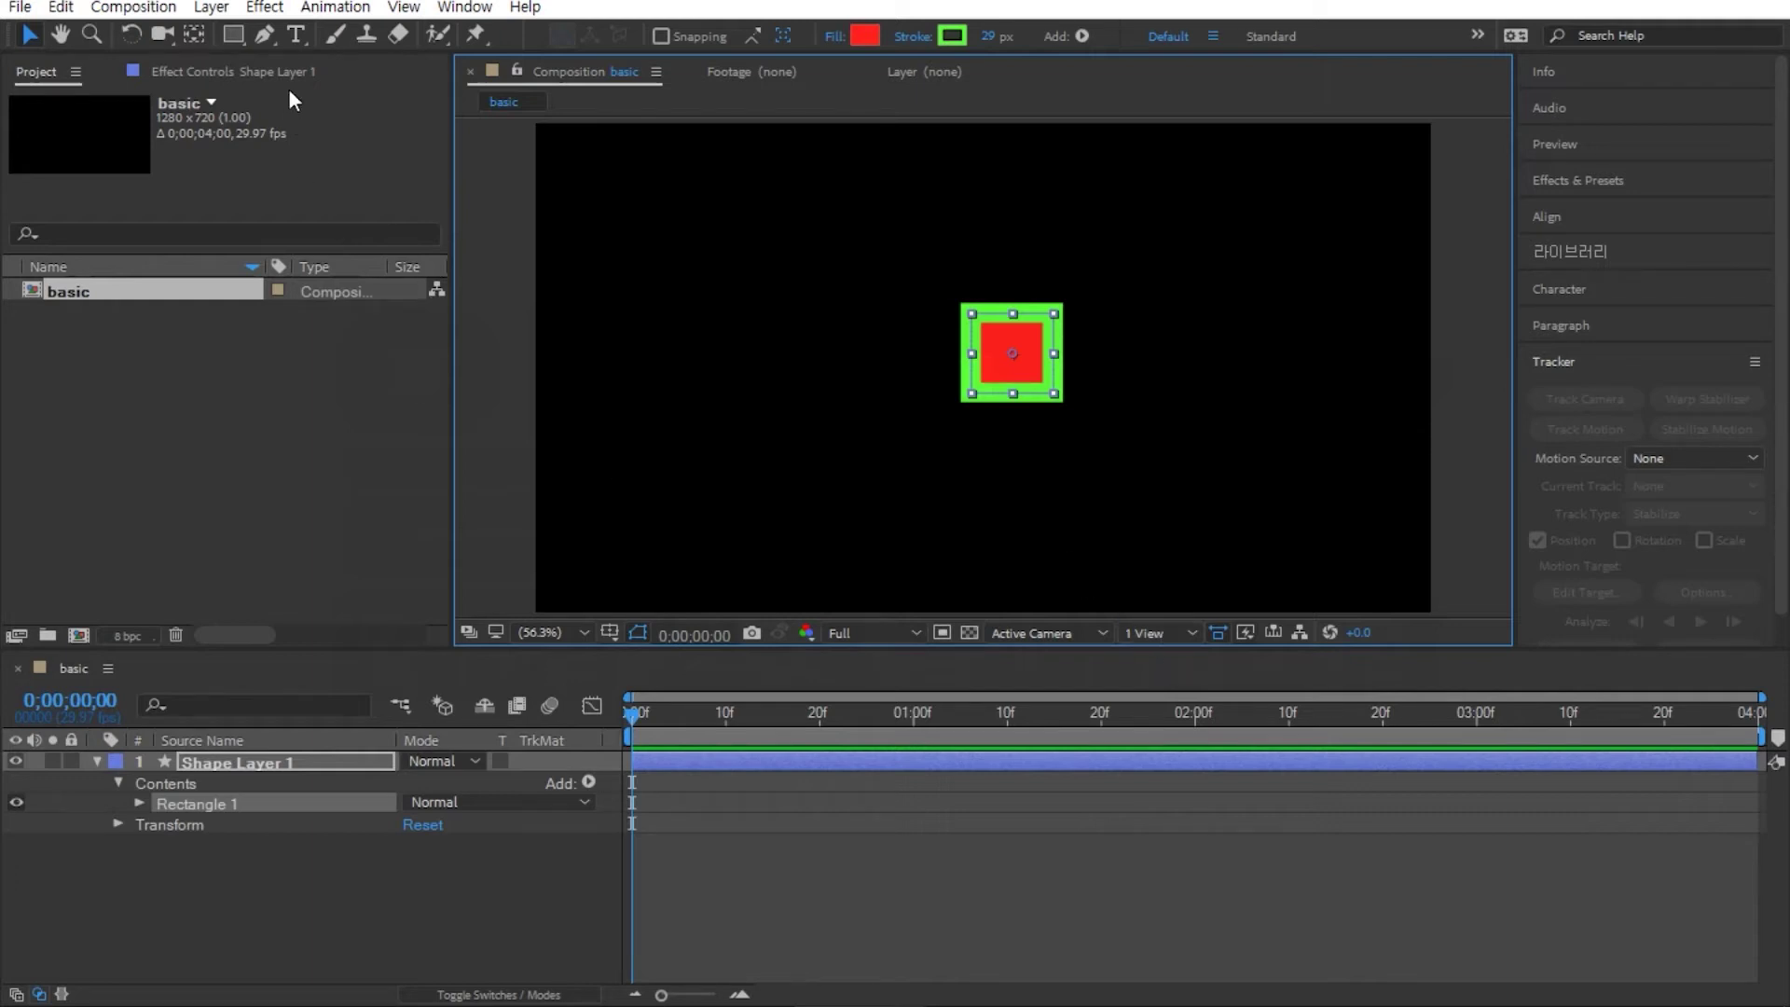
Step: Try adding a rectangle that fills the whole composition frame to the shape layer, and undo it
{"action": "double_click", "coordinate": [232, 37]}
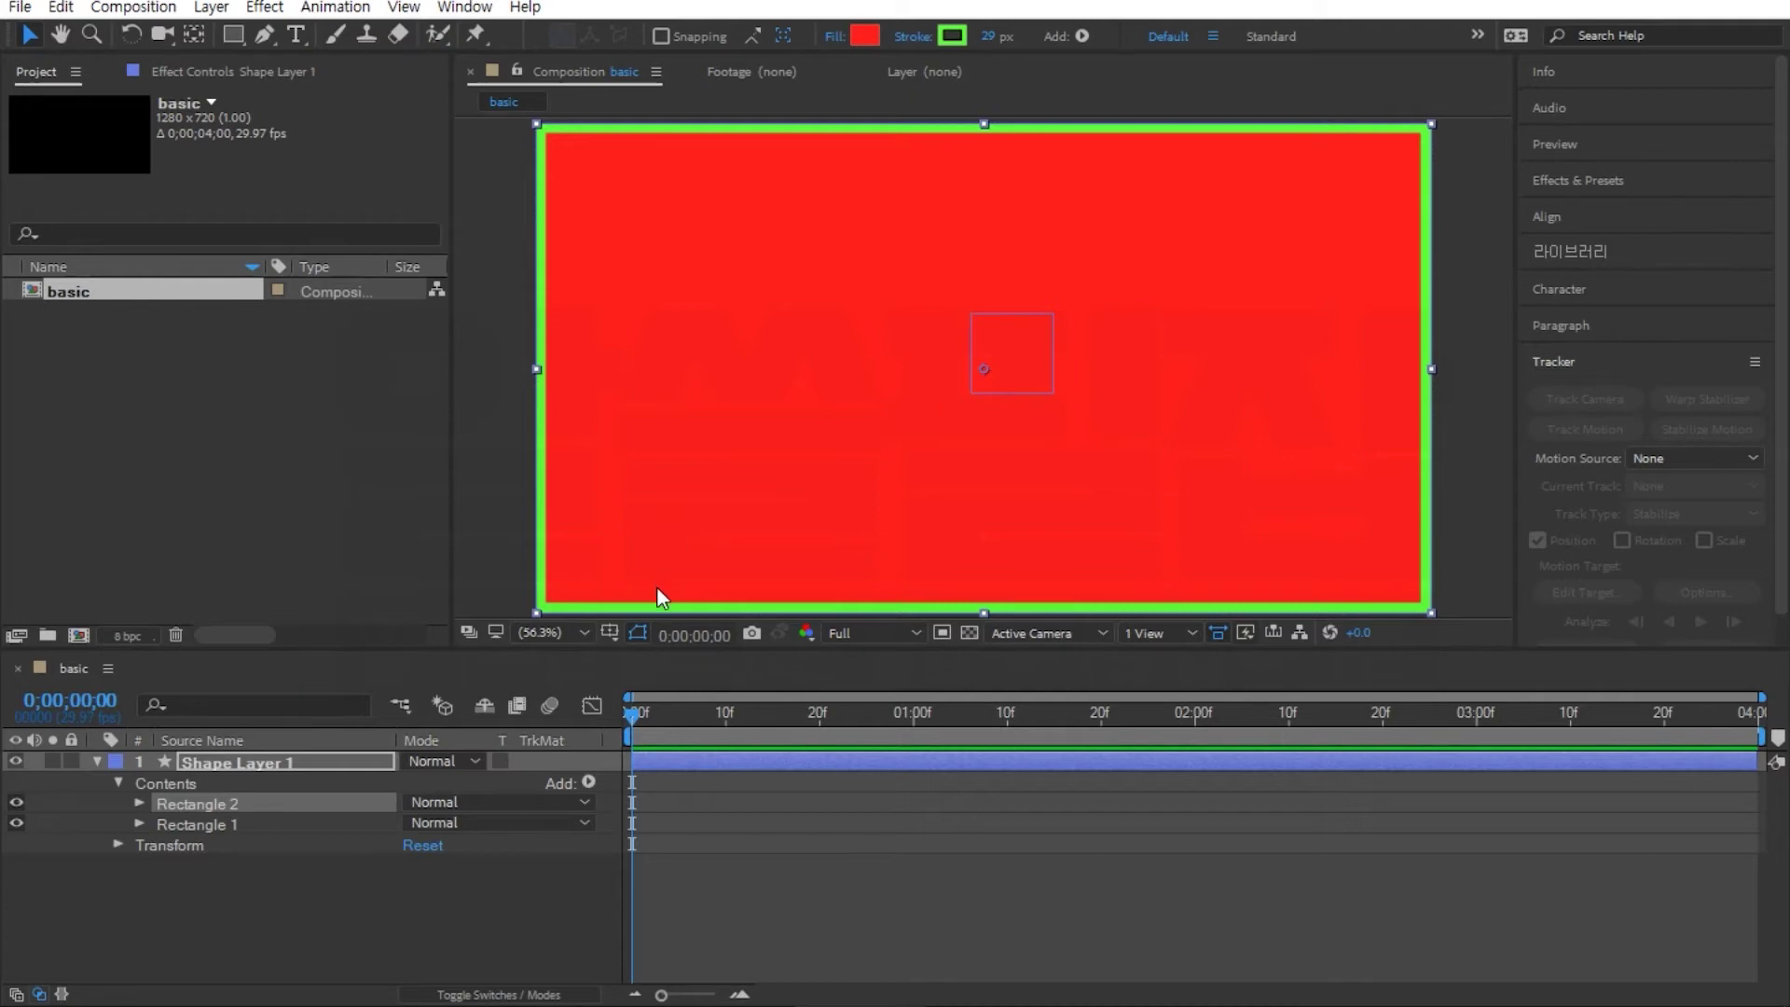
{"action": "key", "text": "ctrl+z"}
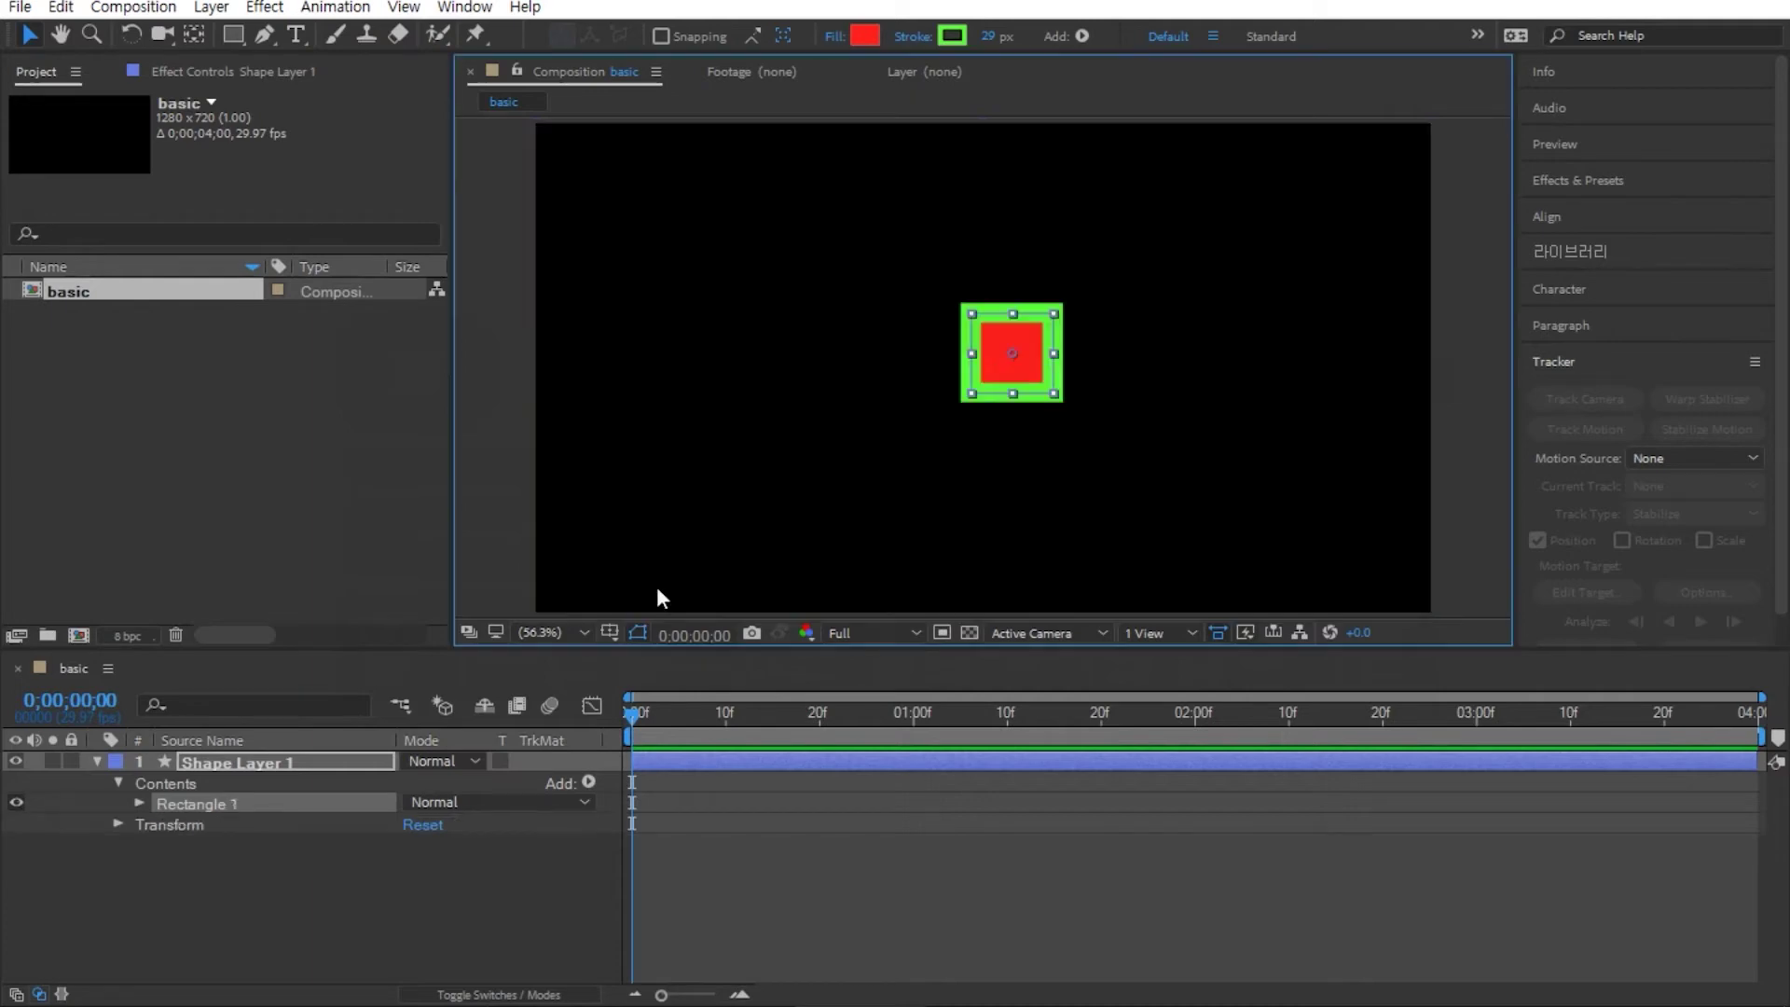
Step: Draw three more squares around the existing one with the Rectangle tool on Shape Layer 1, and delete all three
{"action": "left_click", "coordinate": [233, 33]}
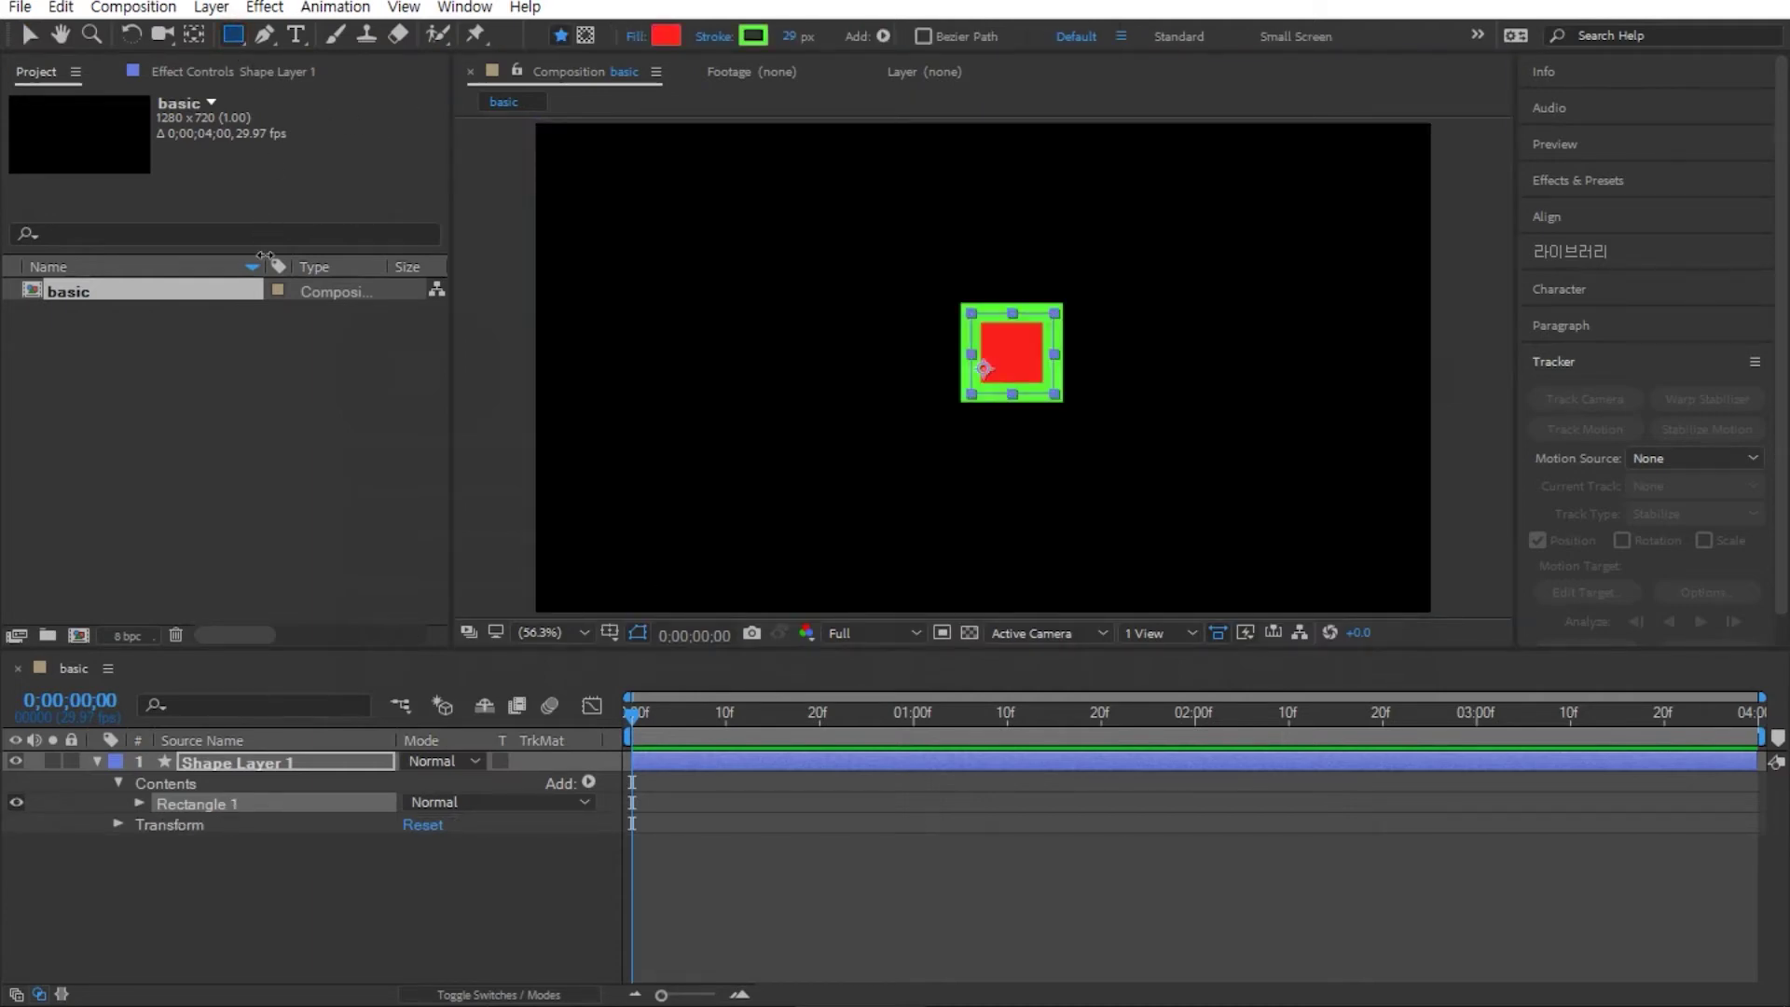
{"action": "left_click_drag", "start_coordinate": [727, 228], "coordinate": [840, 336]}
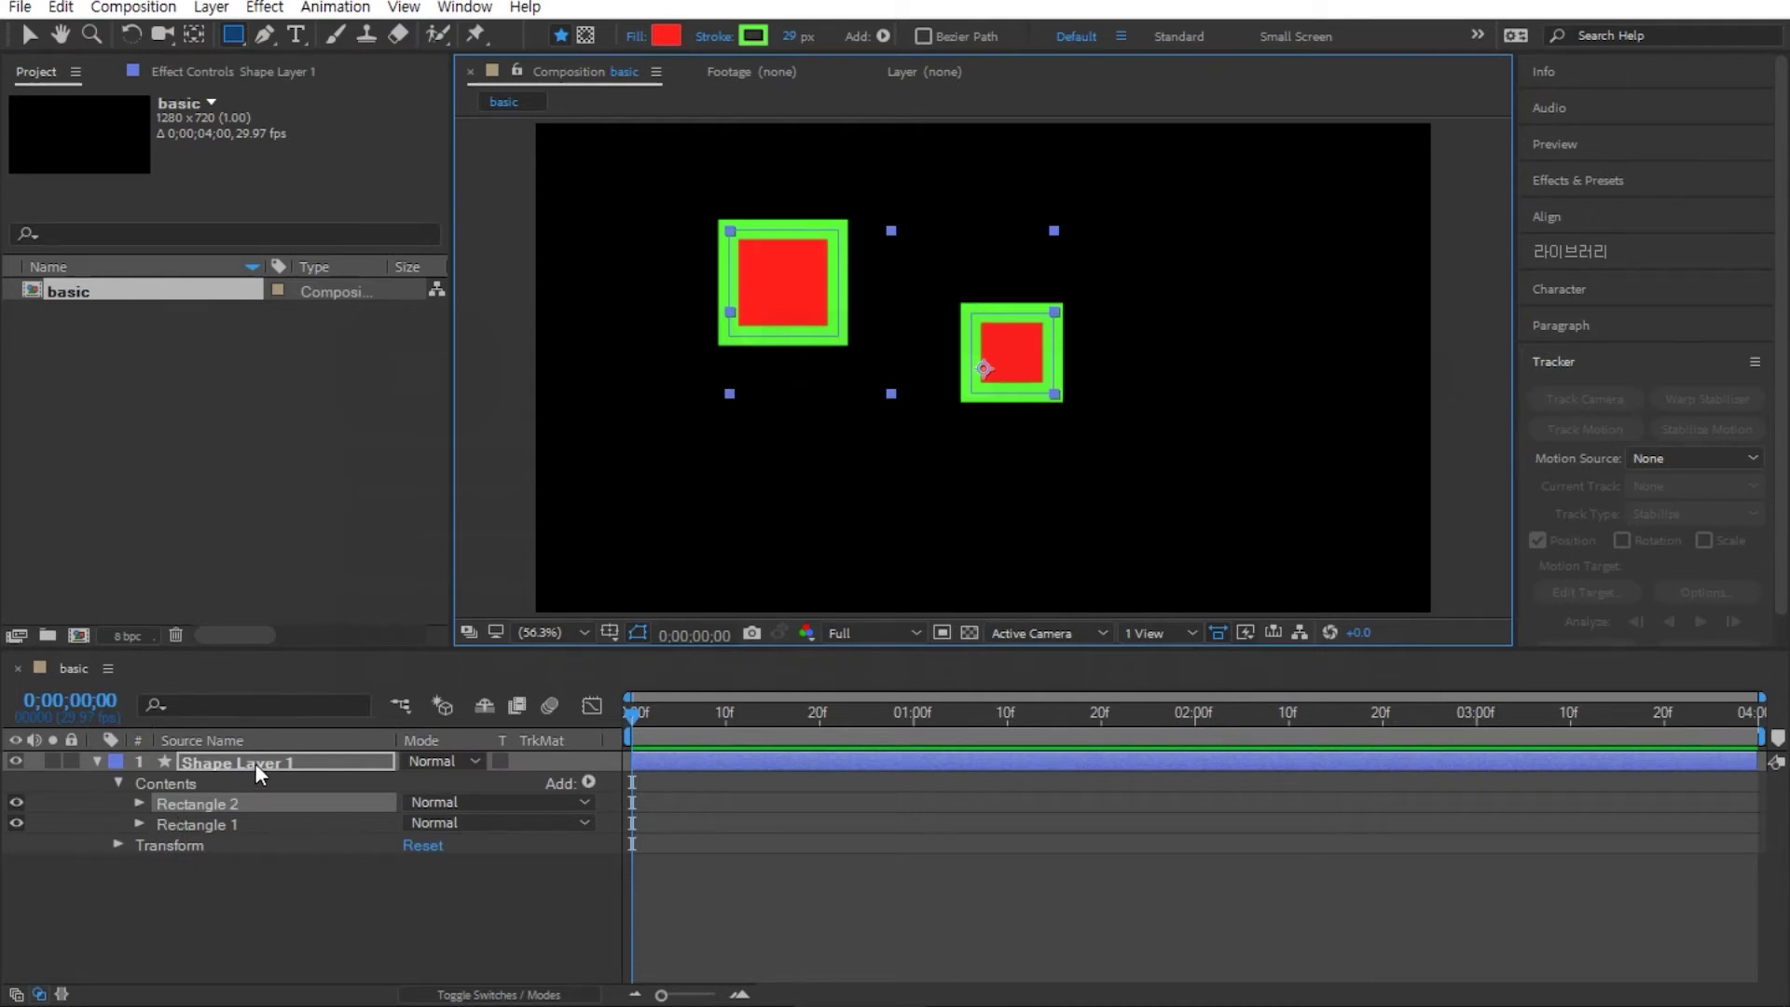
{"action": "mouse_move", "coordinate": [1212, 371]}
{"action": "left_mouse_down"}
{"action": "mouse_move", "coordinate": [1288, 471]}
{"action": "mouse_move", "coordinate": [1322, 480]}
{"action": "left_mouse_up"}
{"action": "left_click_drag", "start_coordinate": [914, 472], "coordinate": [981, 545]}
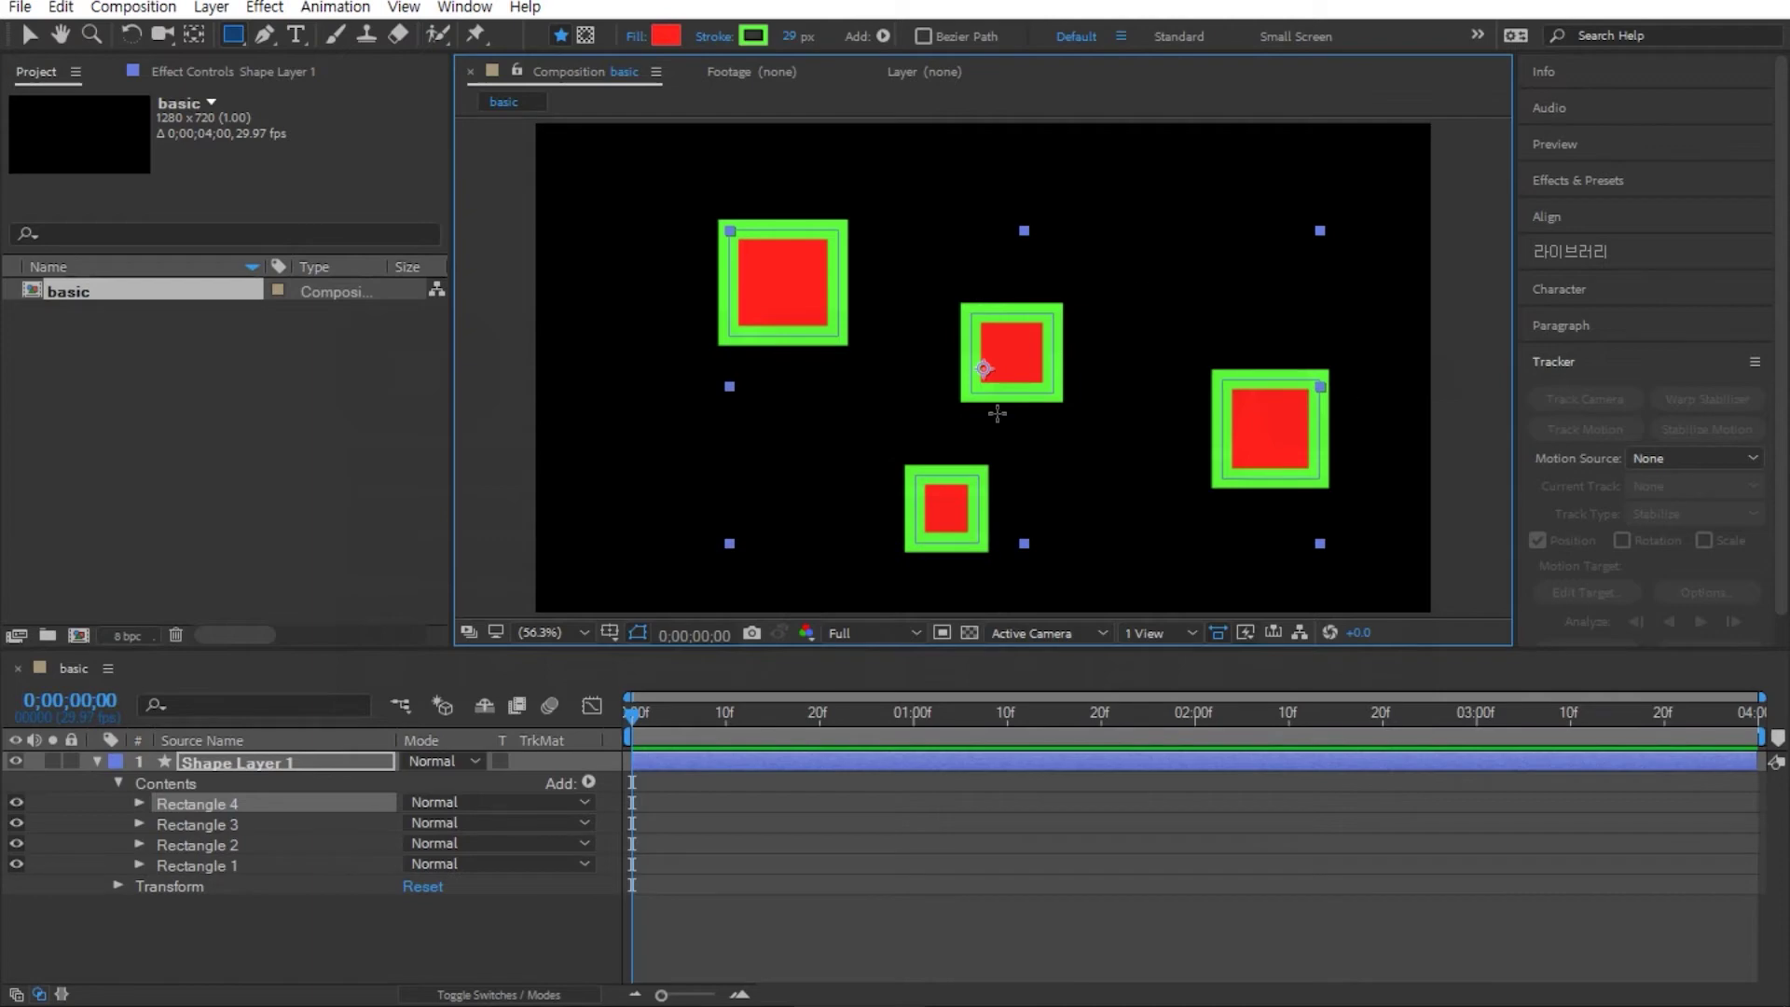
{"action": "left_click", "coordinate": [217, 848], "text": "shift"}
{"action": "key", "text": "Delete"}
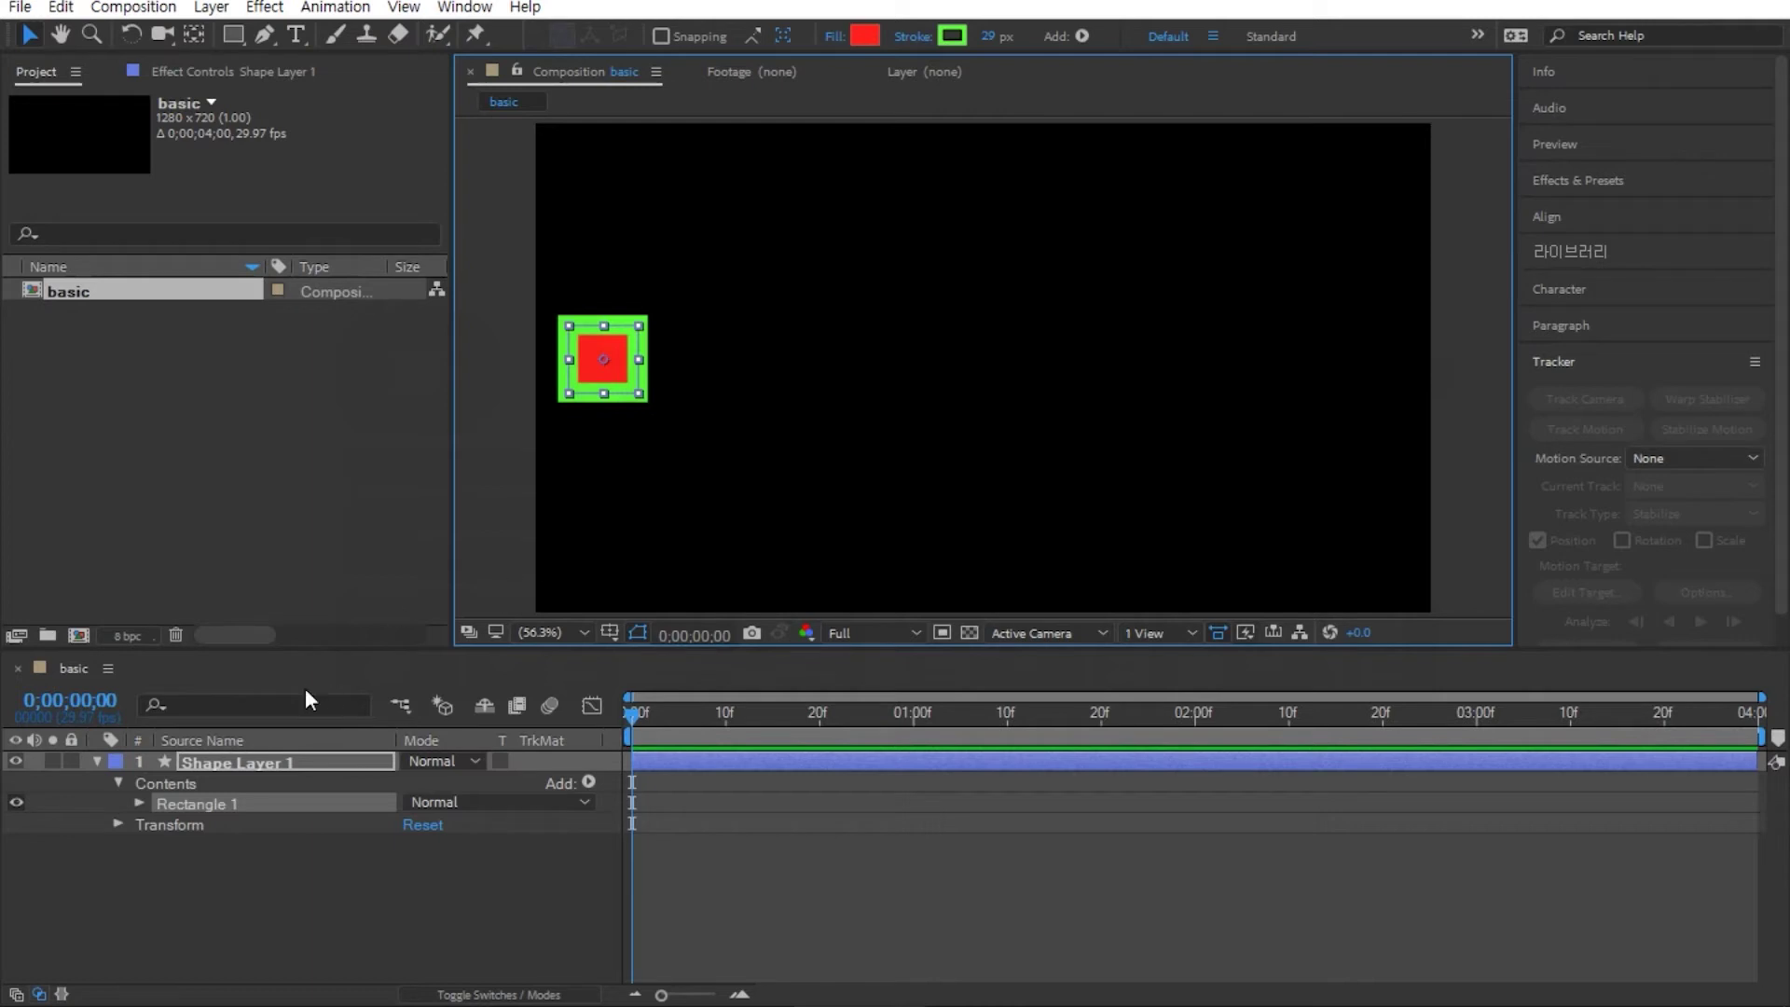
Step: Rename Shape Layer 1 to "box"
{"action": "left_click", "coordinate": [248, 764]}
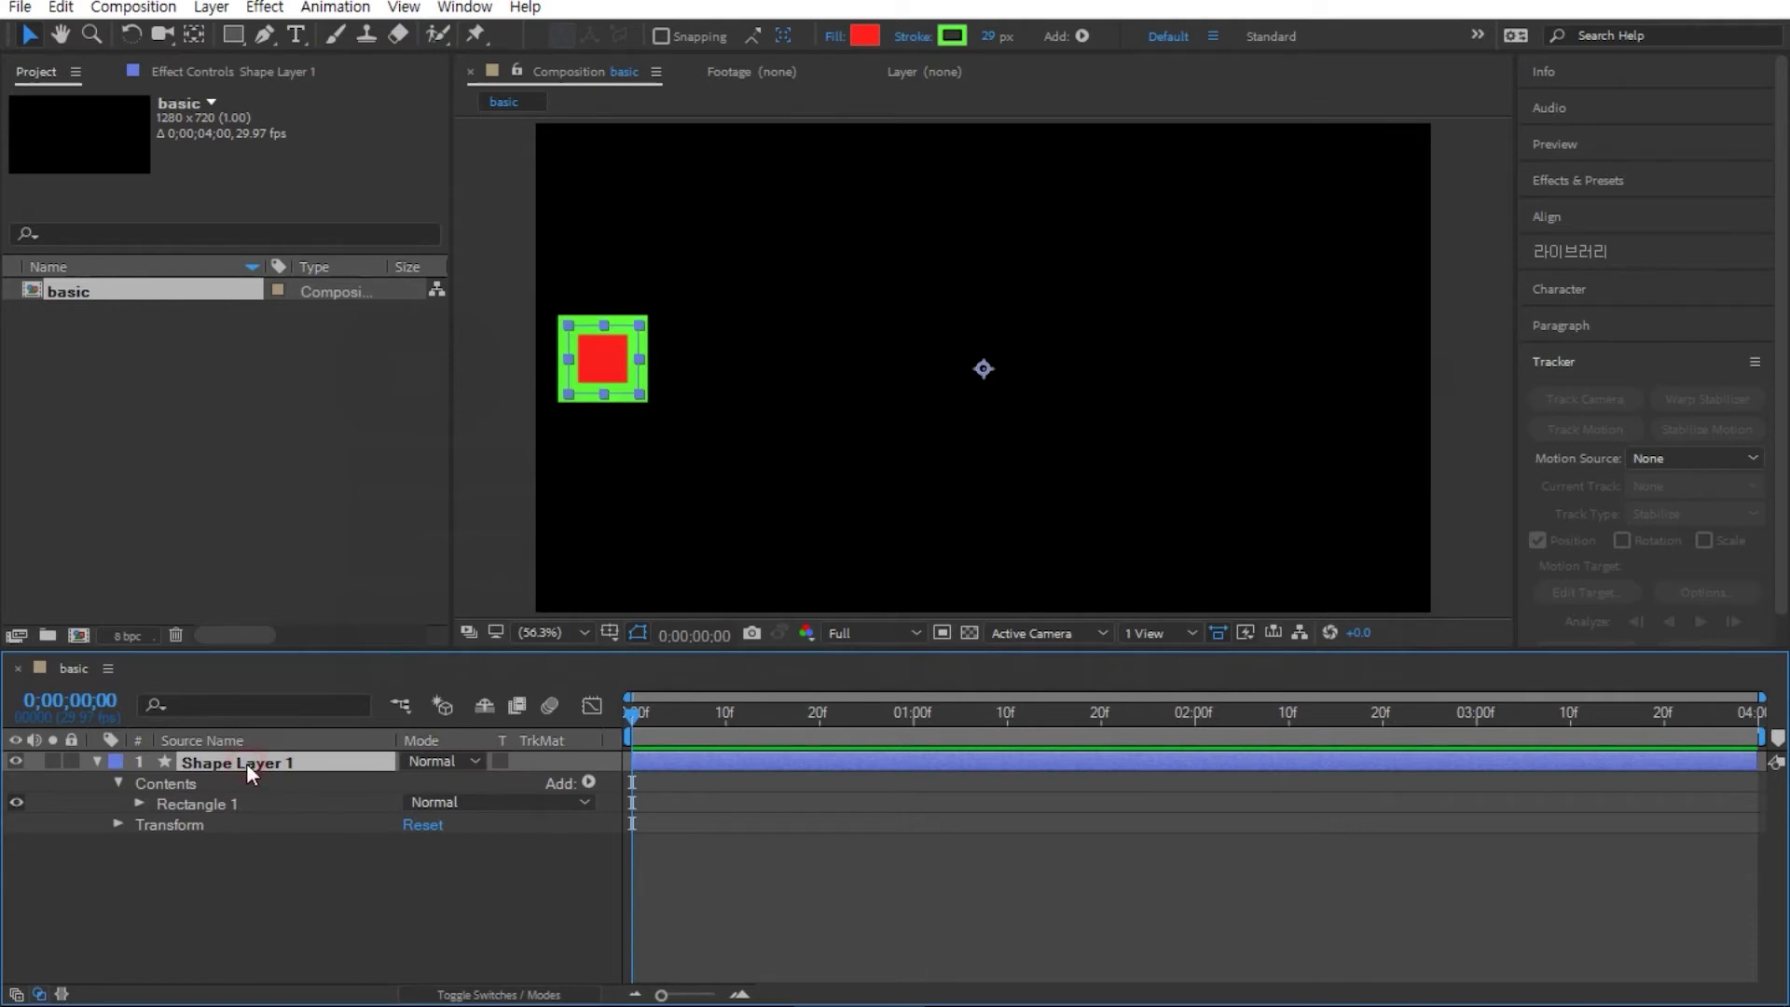
{"action": "key", "text": "Return"}
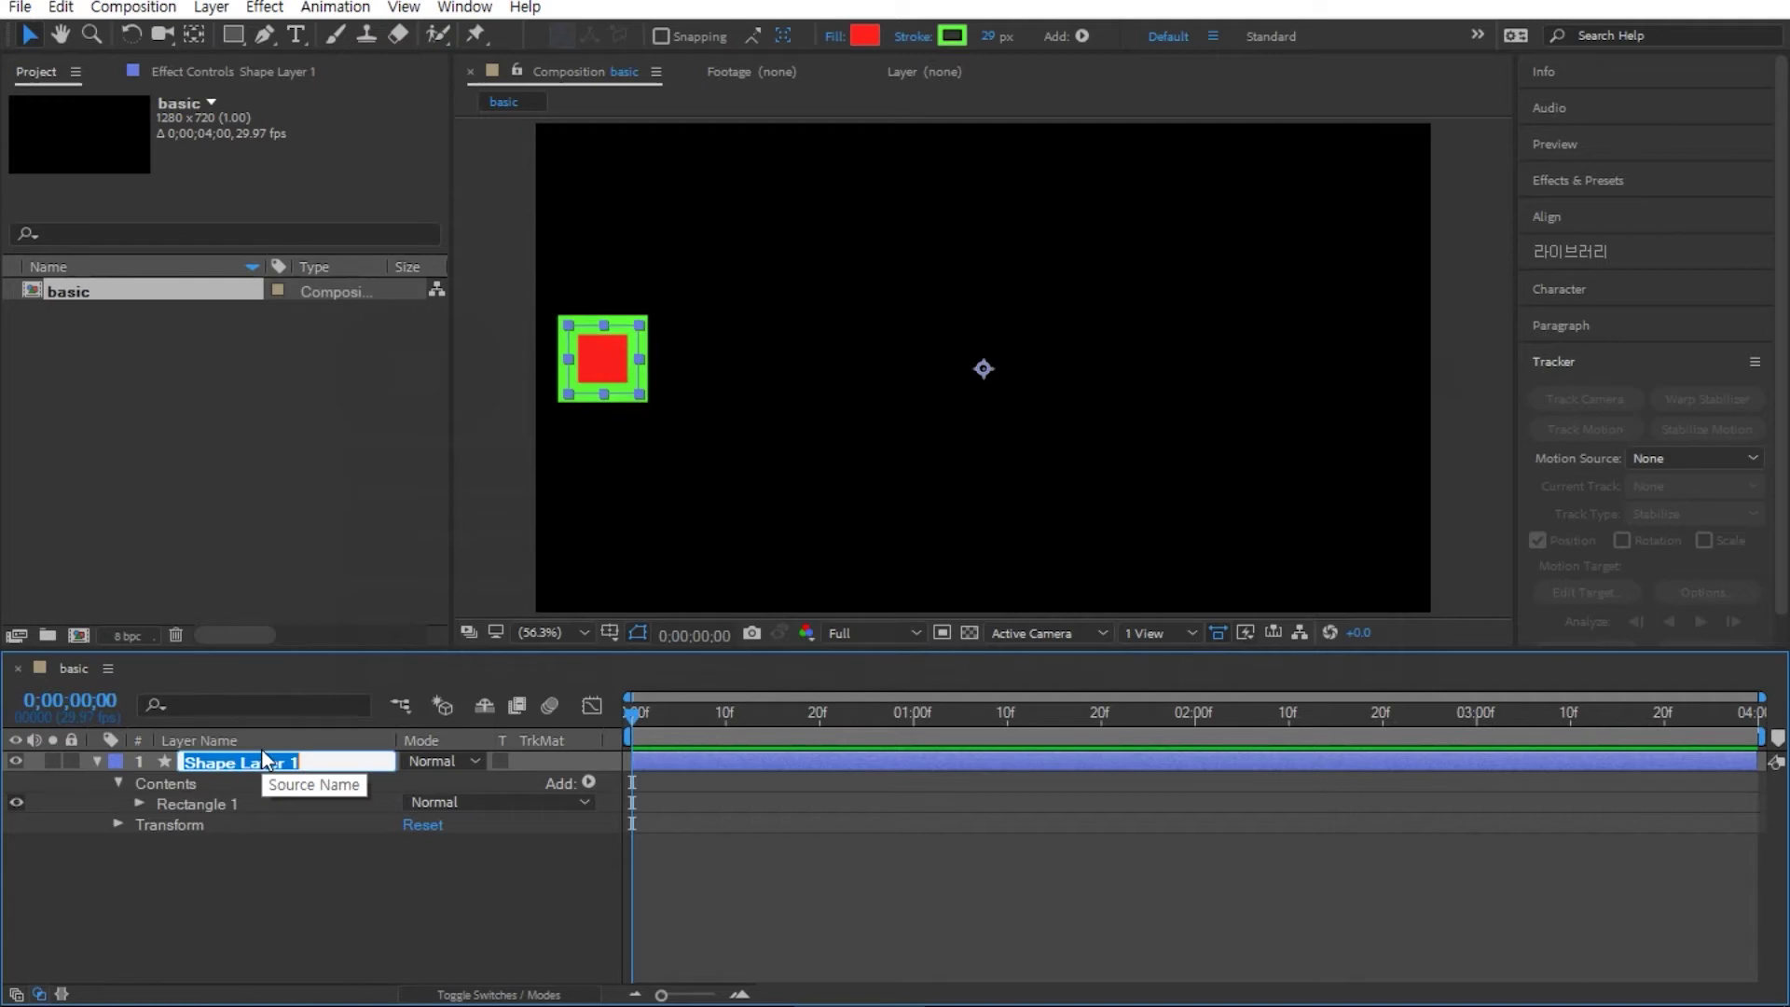
{"action": "mouse_move", "coordinate": [436, 1006]}
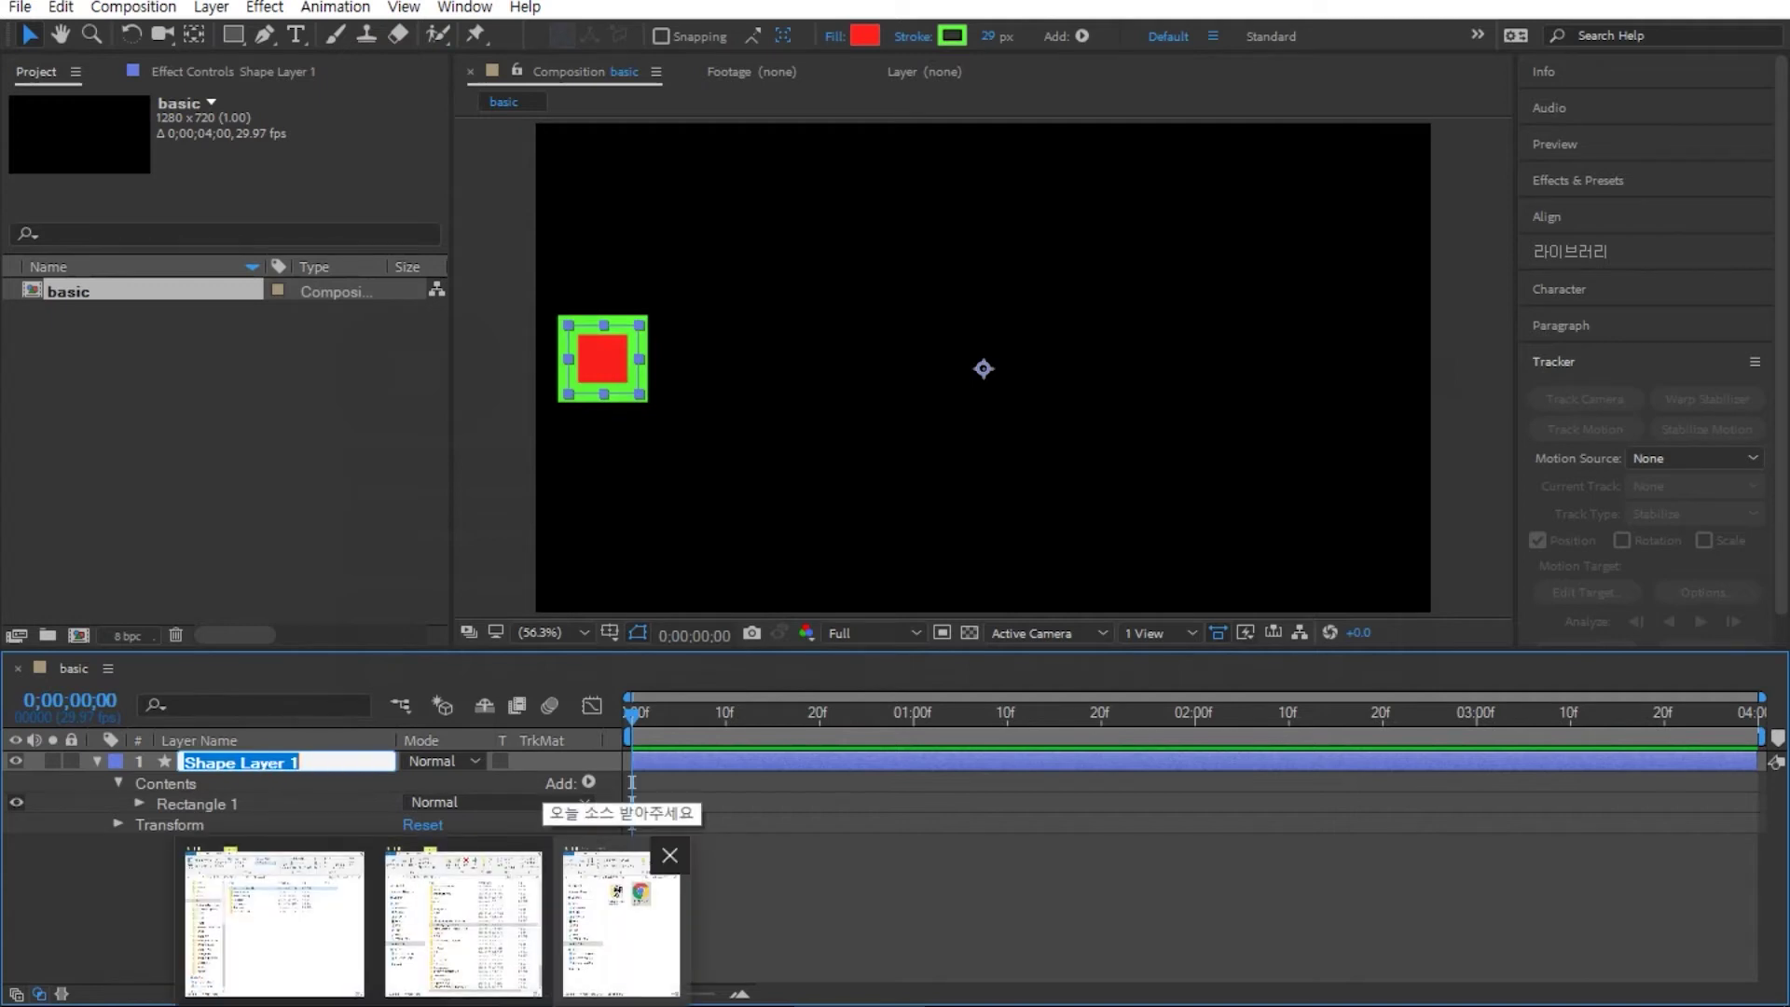
{"action": "type", "text": "bo"}
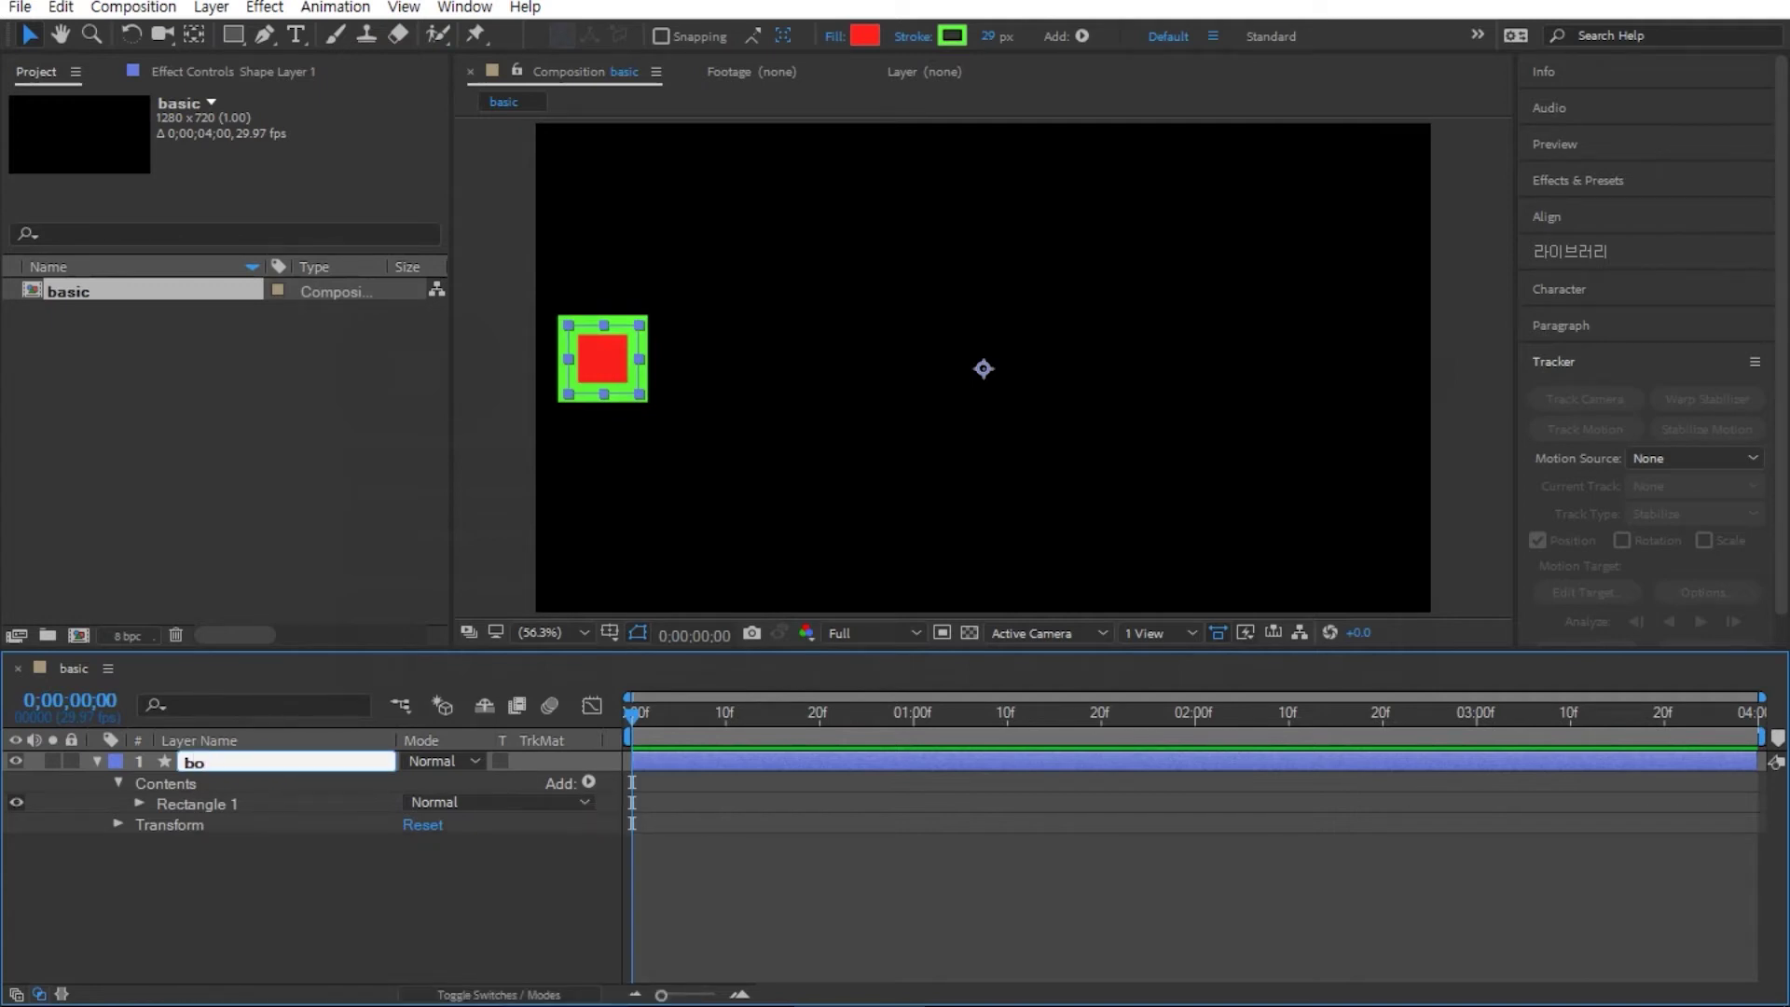
{"action": "type", "text": "x"}
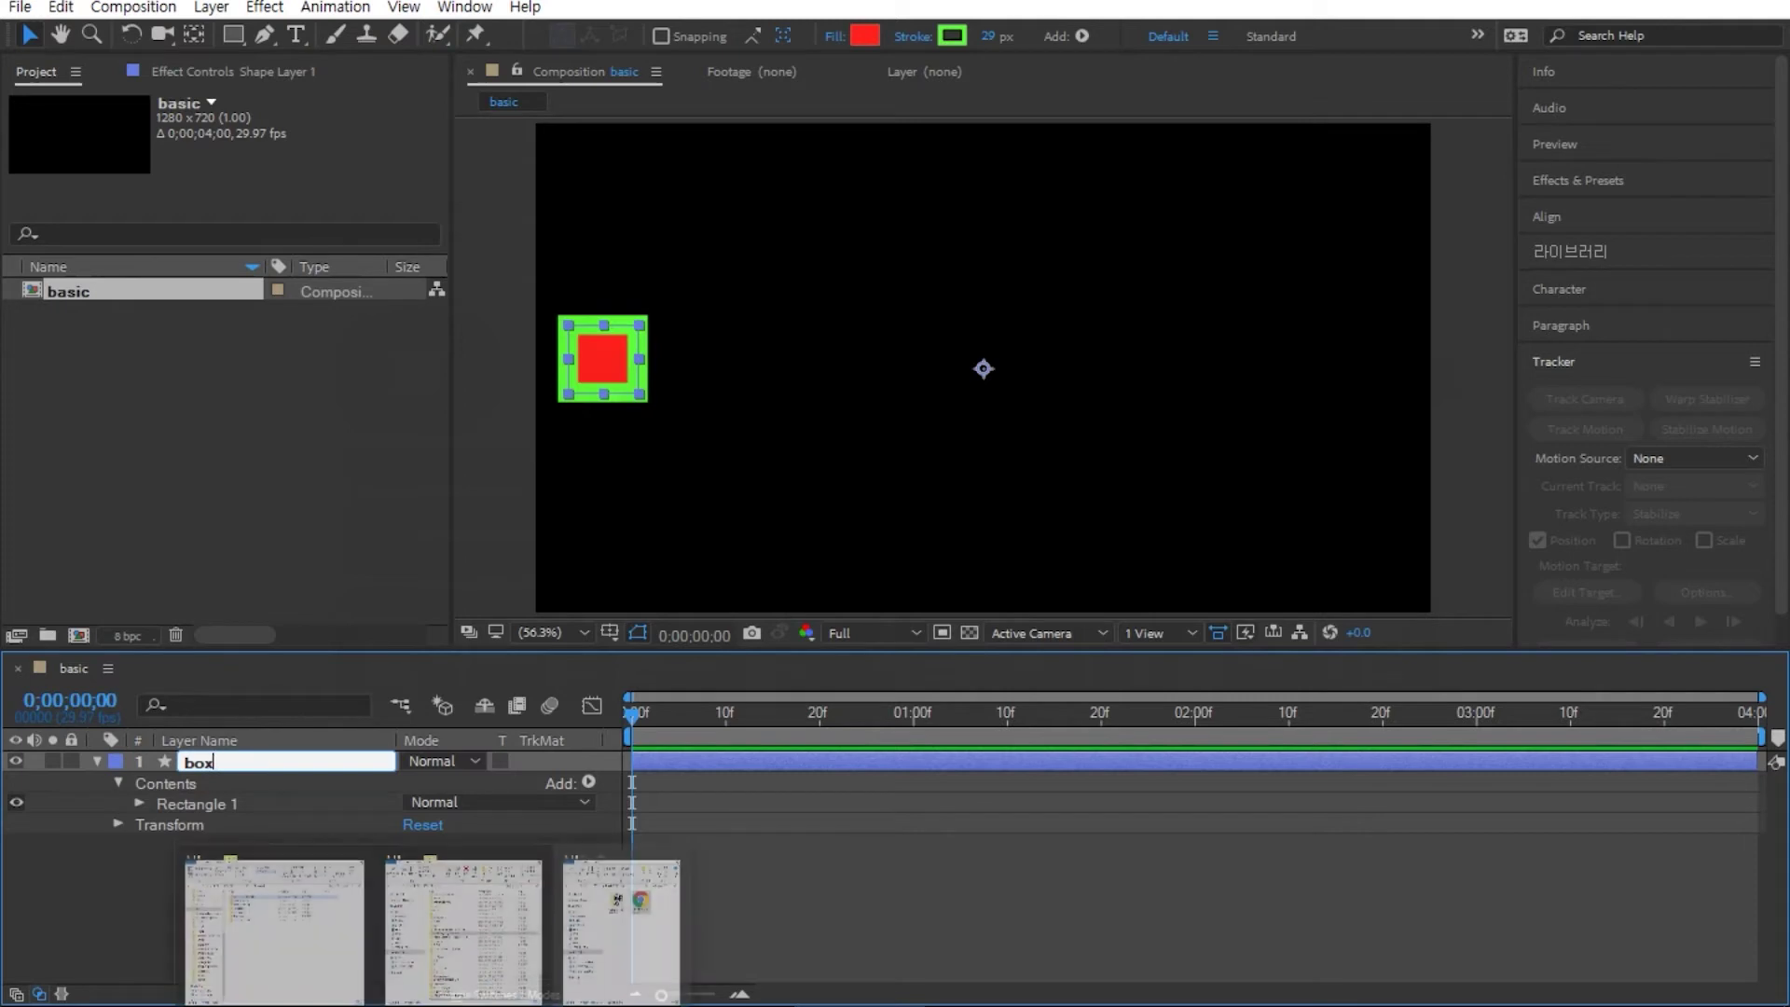
{"action": "left_click", "coordinate": [112, 903]}
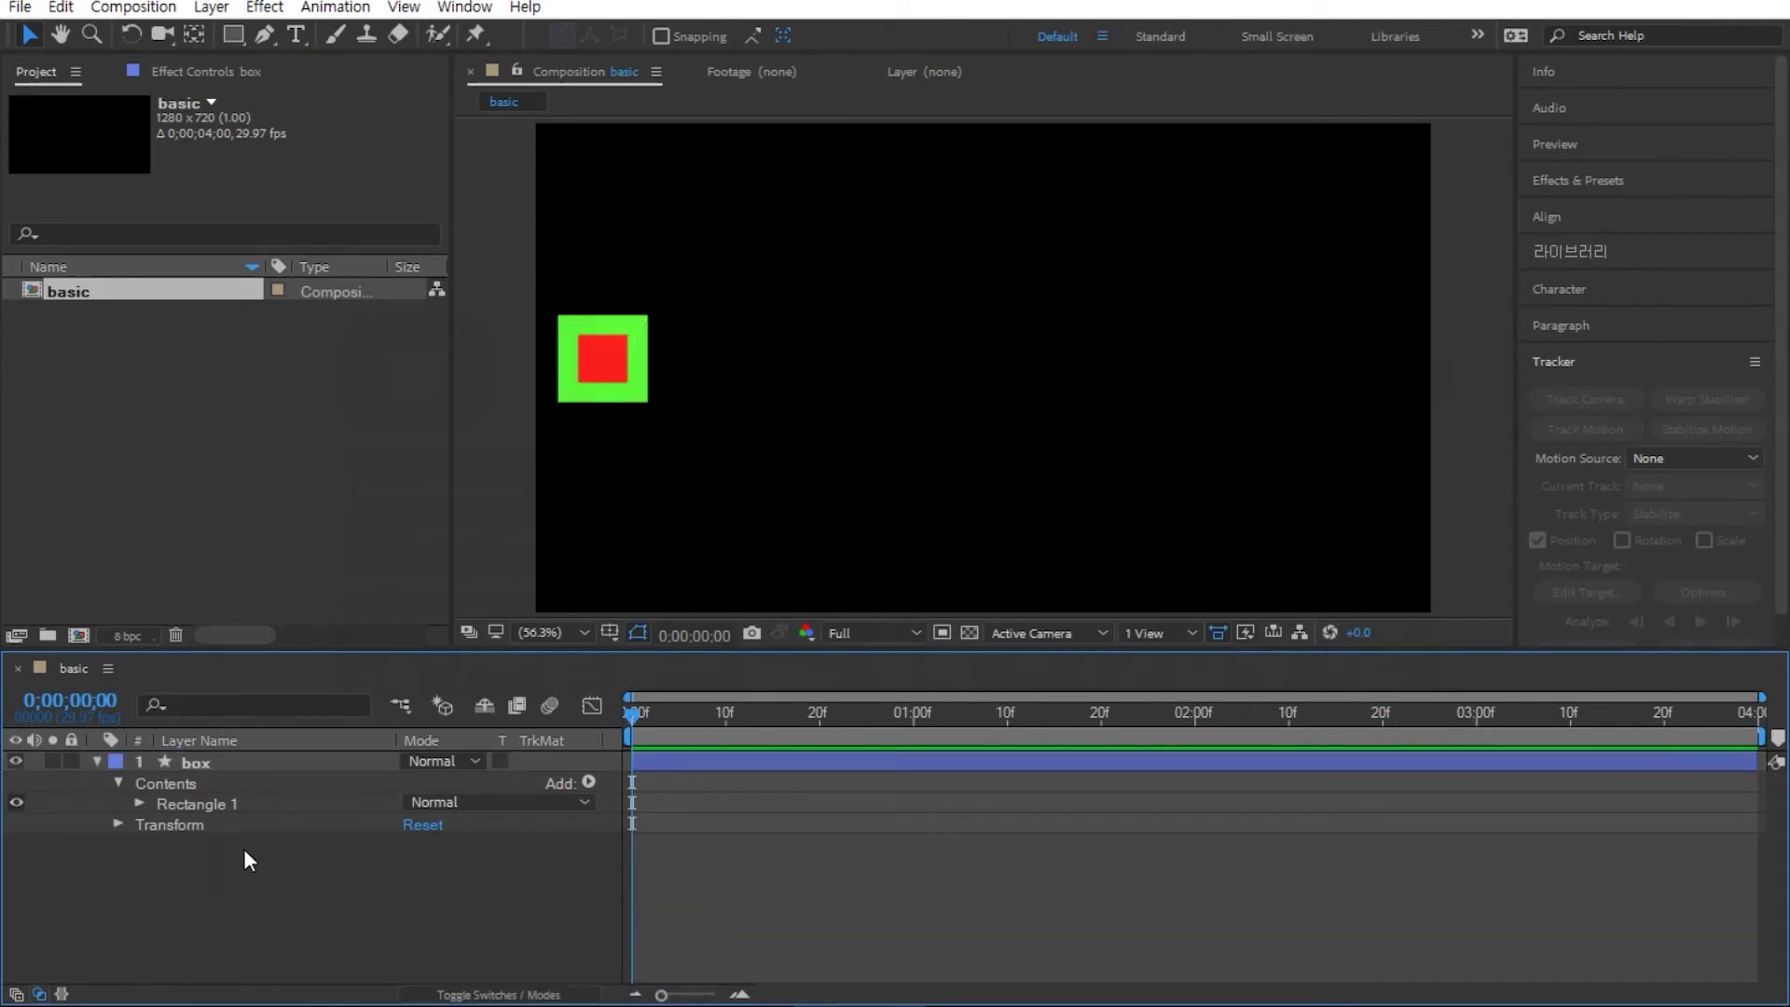
Step: Move the whole box layer, together with its anchor point, slightly right and up in the composition
{"action": "left_click", "coordinate": [217, 760]}
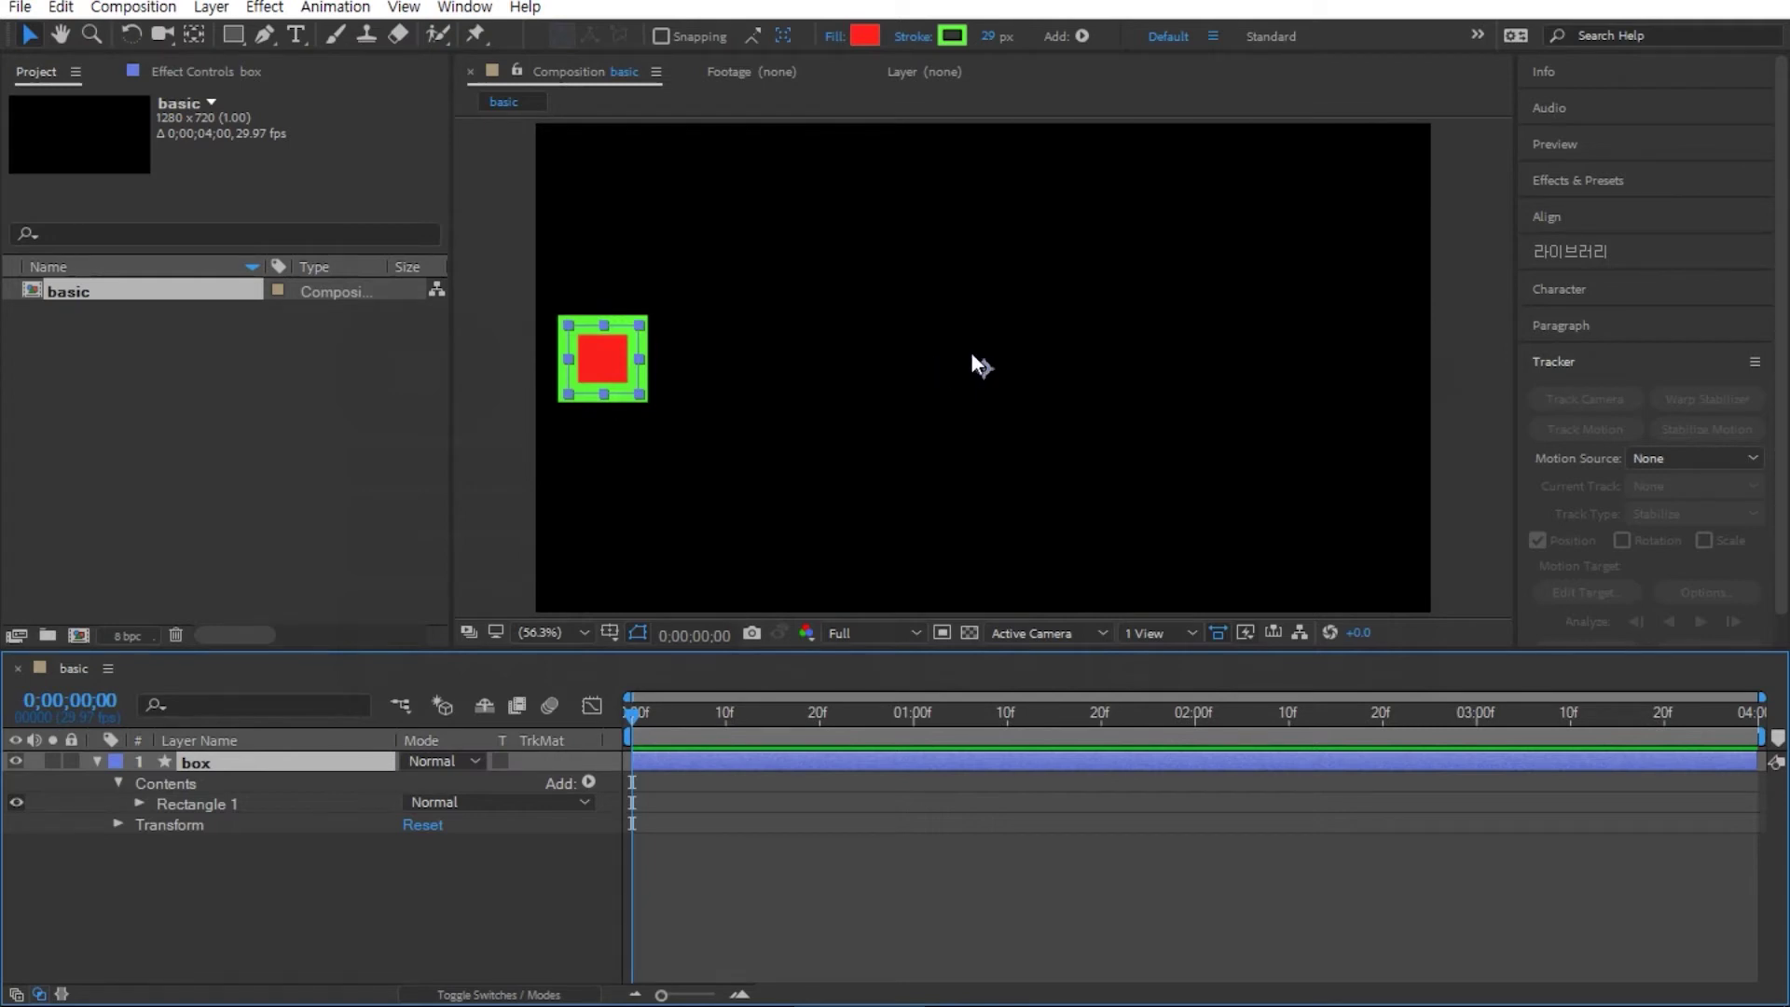
{"action": "left_click_drag", "start_coordinate": [578, 350], "coordinate": [673, 345]}
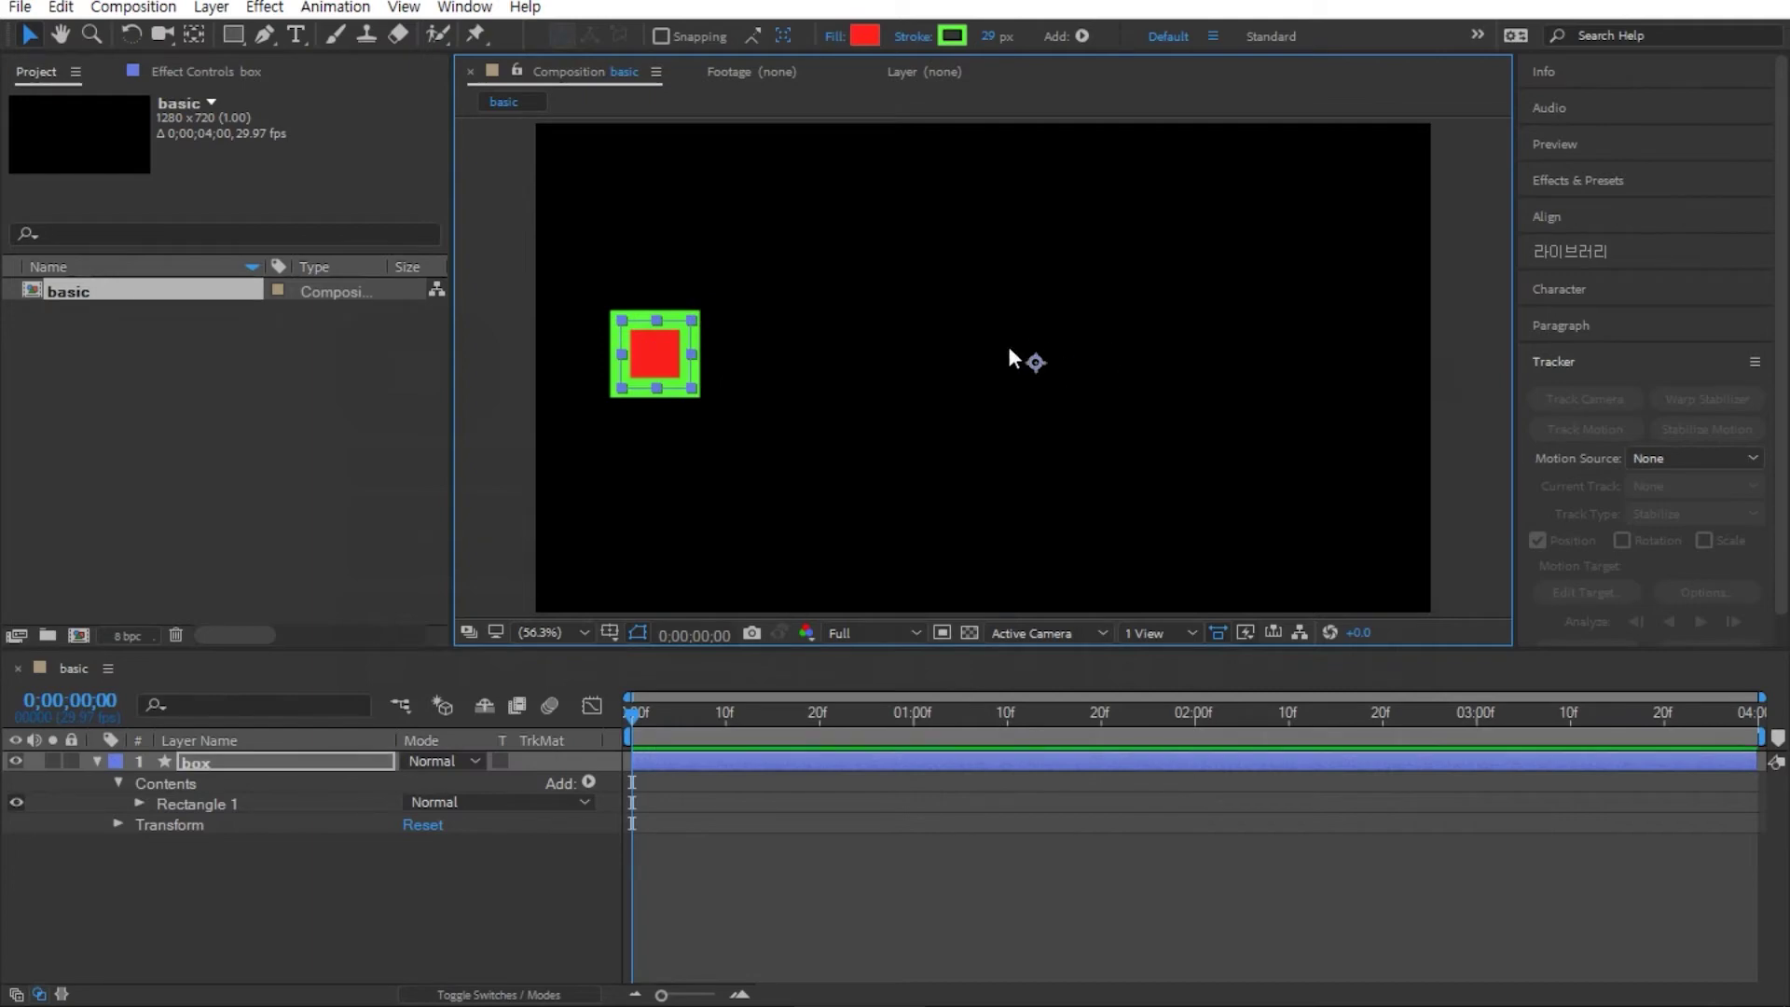
{"action": "mouse_move", "coordinate": [640, 348]}
{"action": "left_mouse_down"}
{"action": "mouse_move", "coordinate": [679, 276]}
{"action": "mouse_move", "coordinate": [695, 366]}
{"action": "mouse_move", "coordinate": [657, 347]}
{"action": "mouse_move", "coordinate": [652, 387]}
{"action": "mouse_move", "coordinate": [622, 366]}
{"action": "left_mouse_up"}
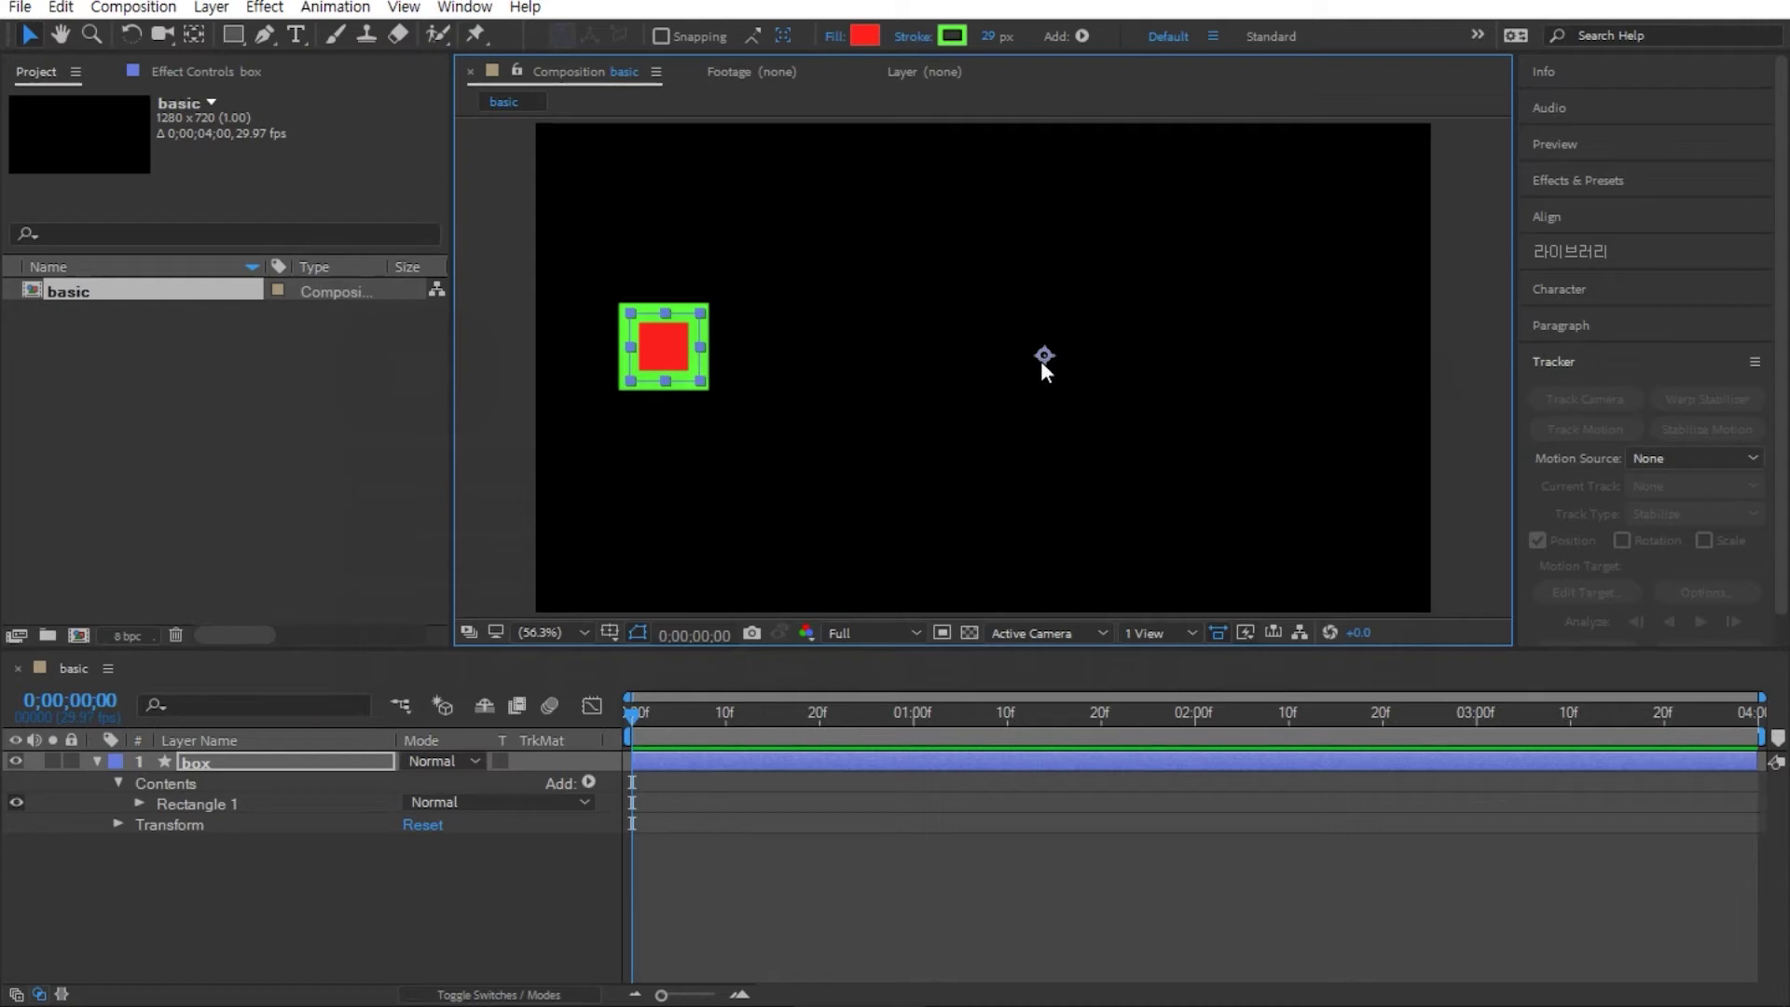
Step: Try rotating the box layer slightly clockwise around its distant anchor point with the Rotation tool, and undo the rotation
{"action": "left_click", "coordinate": [131, 34]}
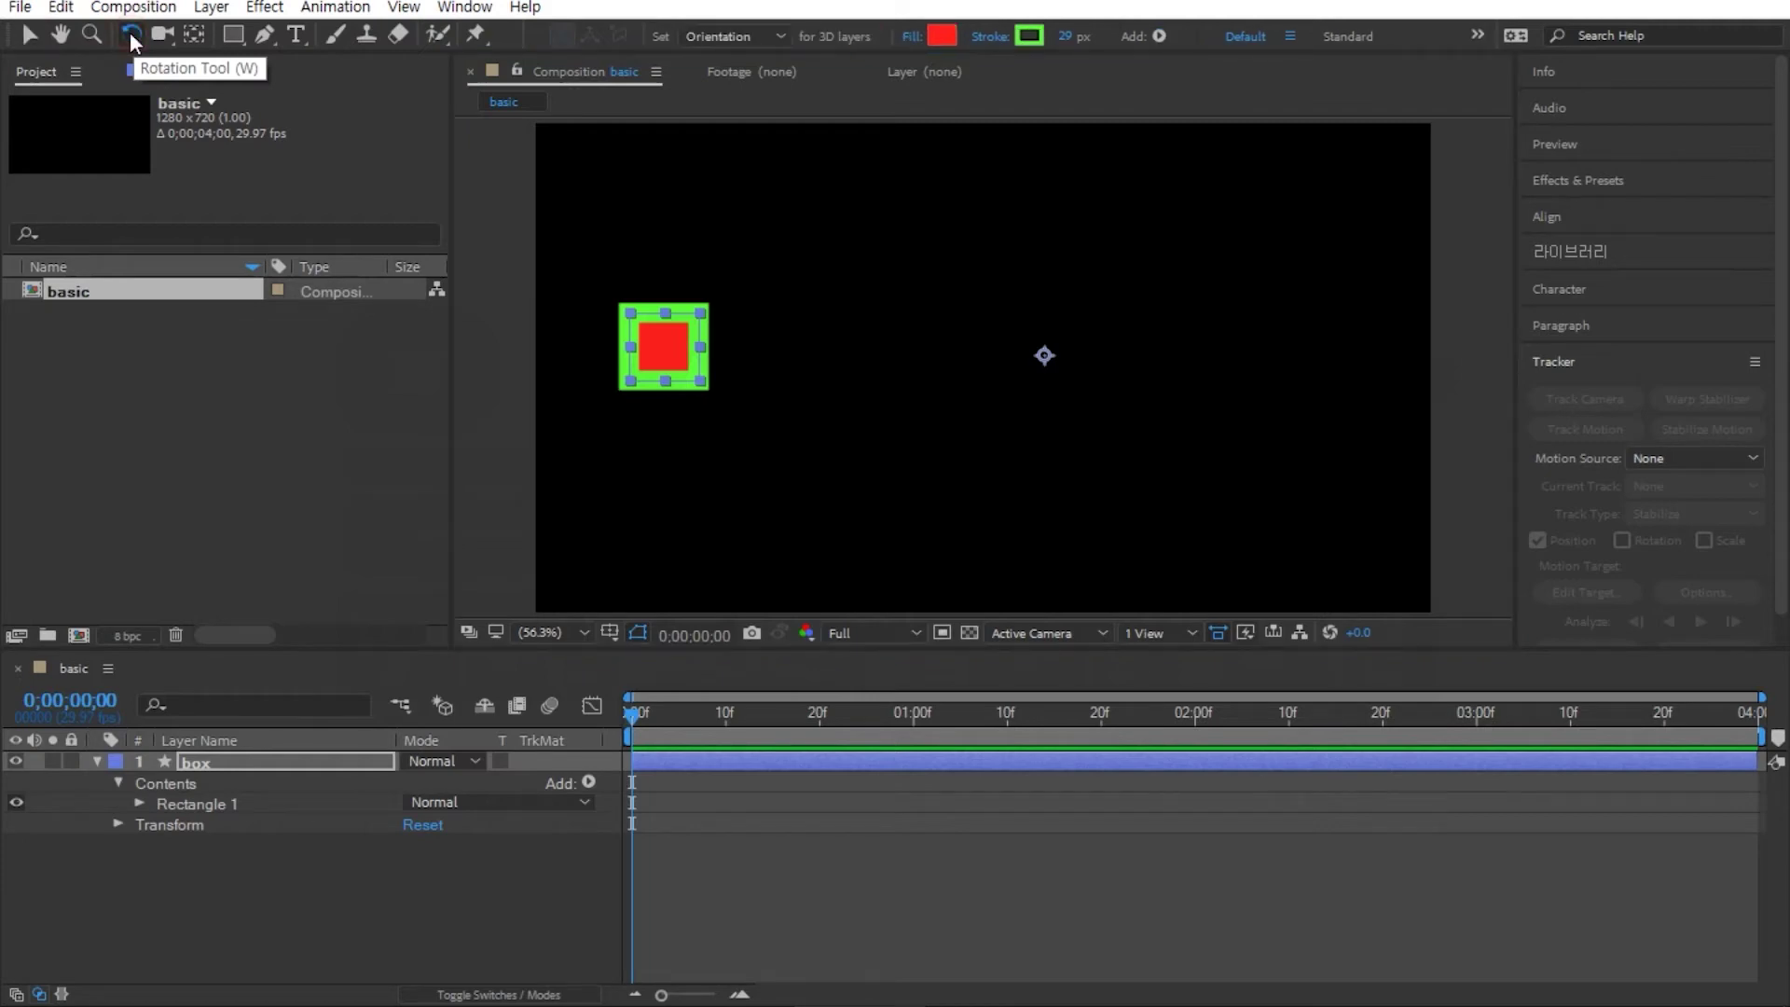
{"action": "left_click_drag", "start_coordinate": [751, 253], "coordinate": [924, 325]}
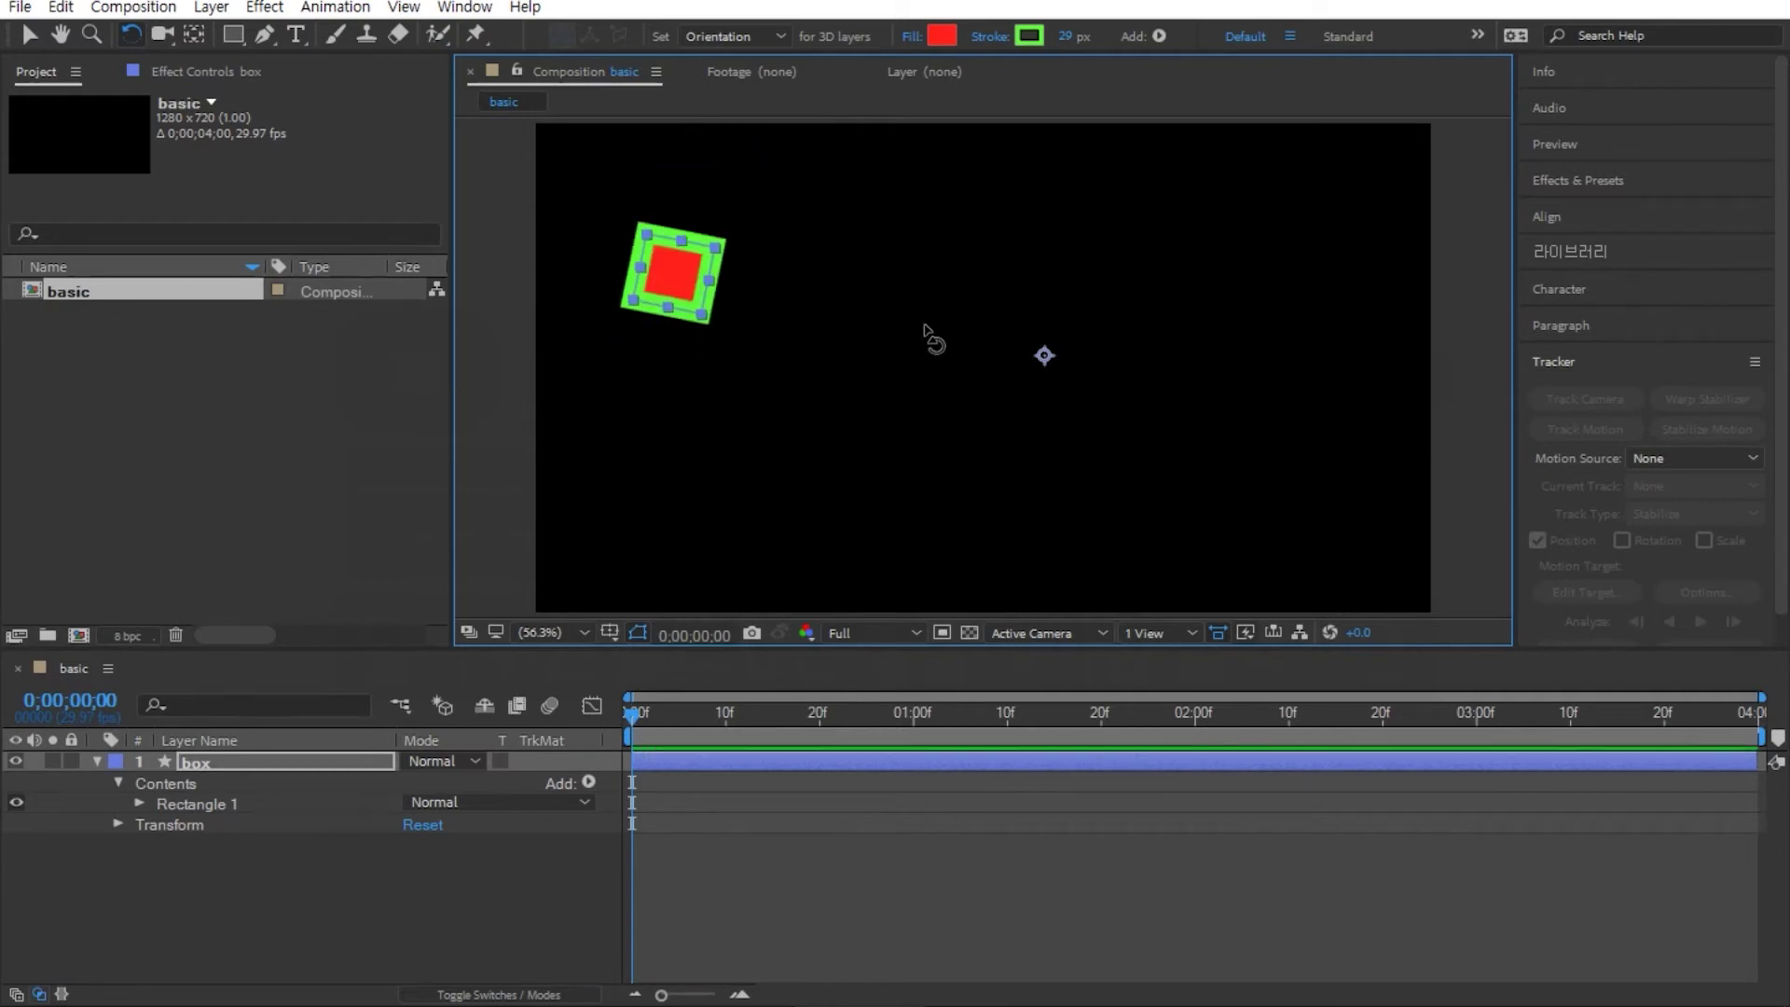
{"action": "key", "text": "ctrl+z"}
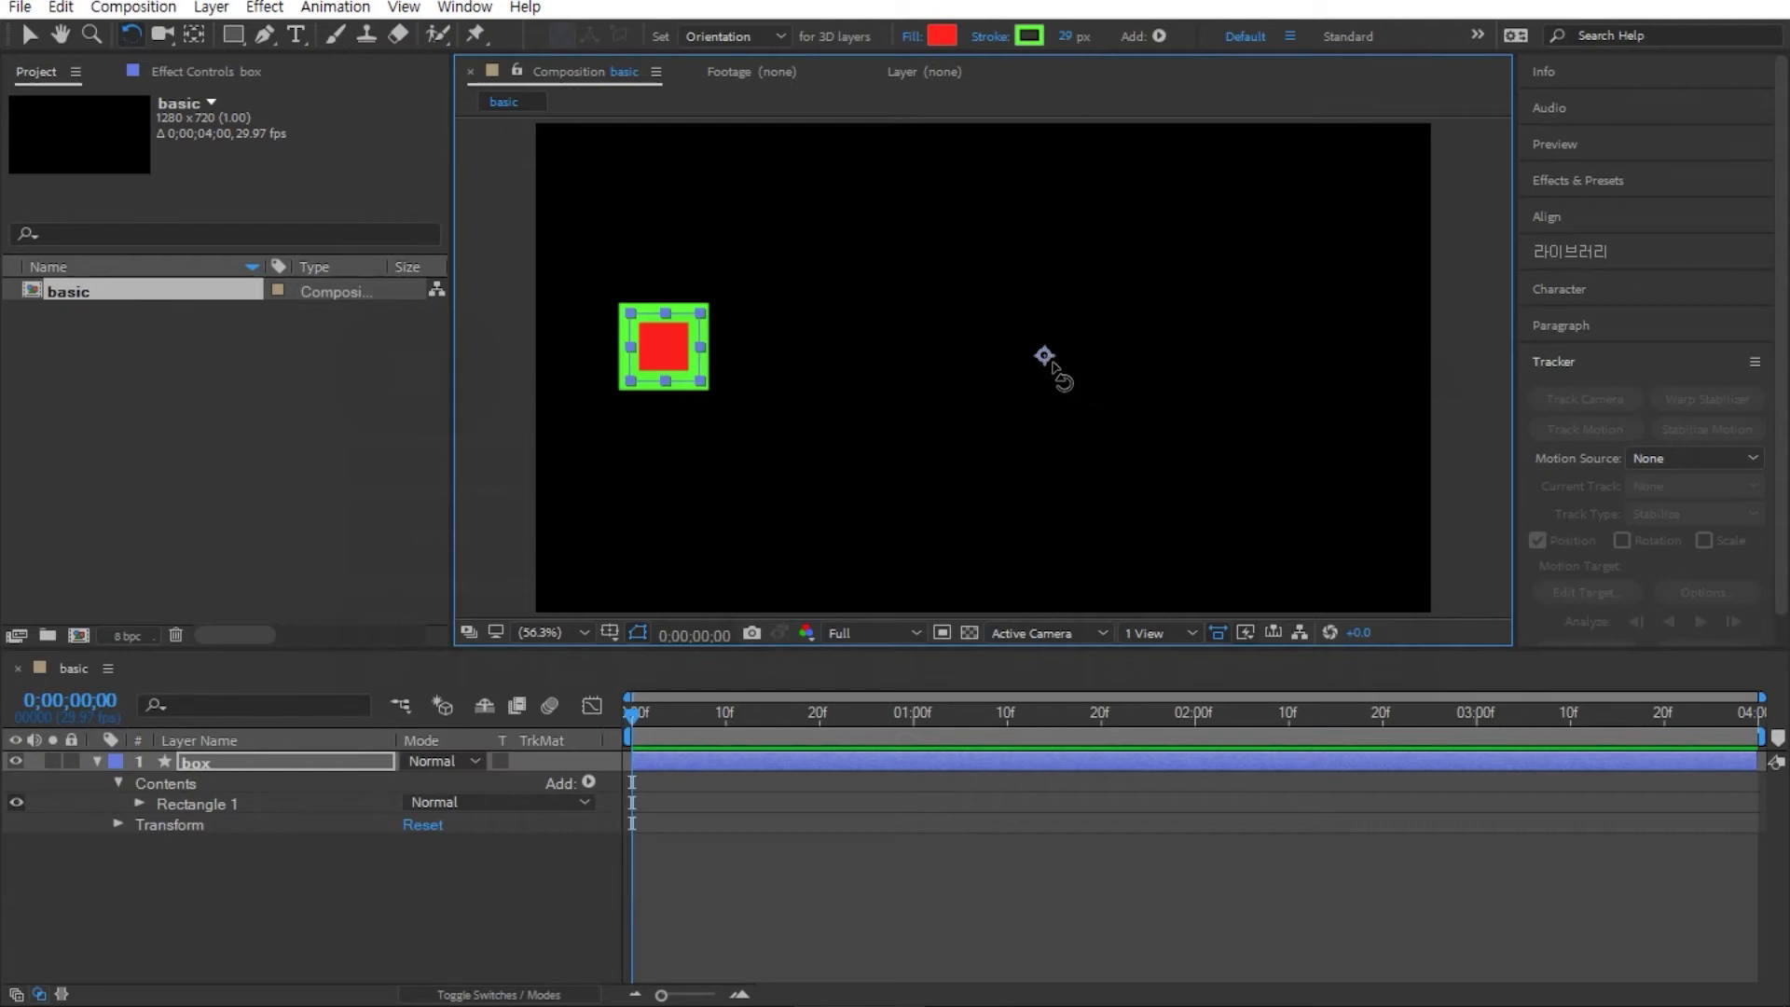
Step: Move the box layer's anchor point onto the centre of the square with the Pan Behind tool
{"action": "left_click", "coordinate": [193, 36]}
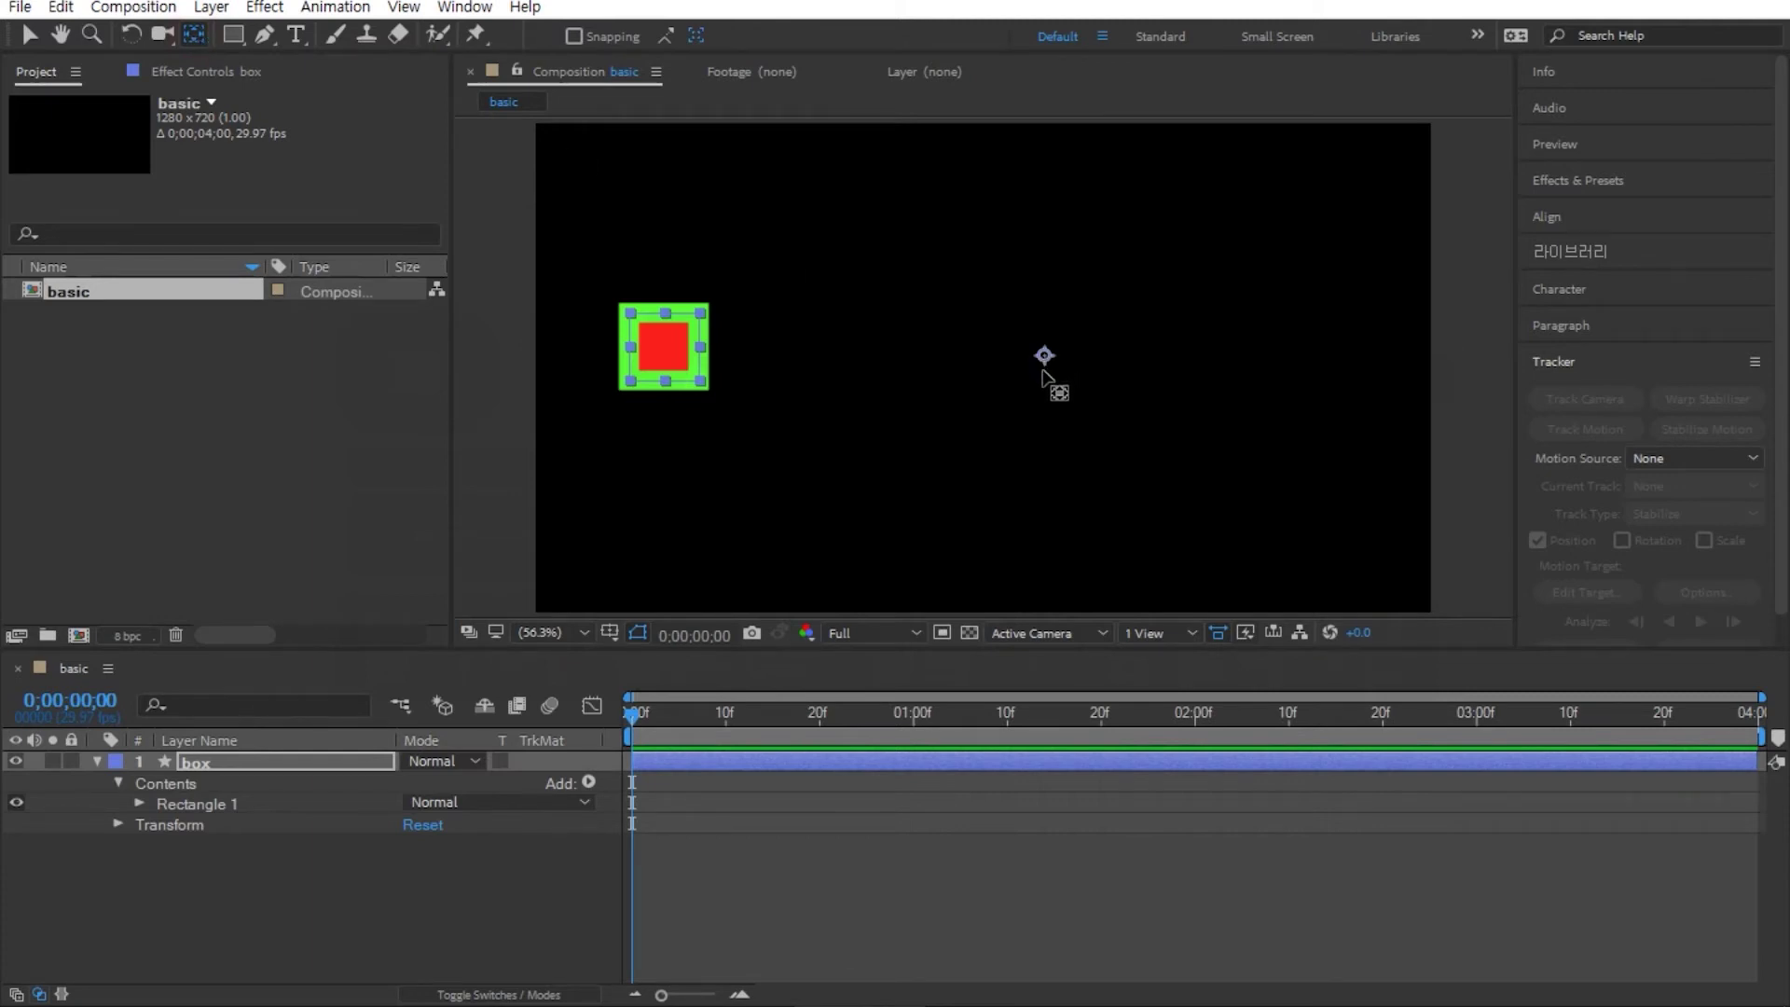
{"action": "left_click", "coordinate": [1045, 357]}
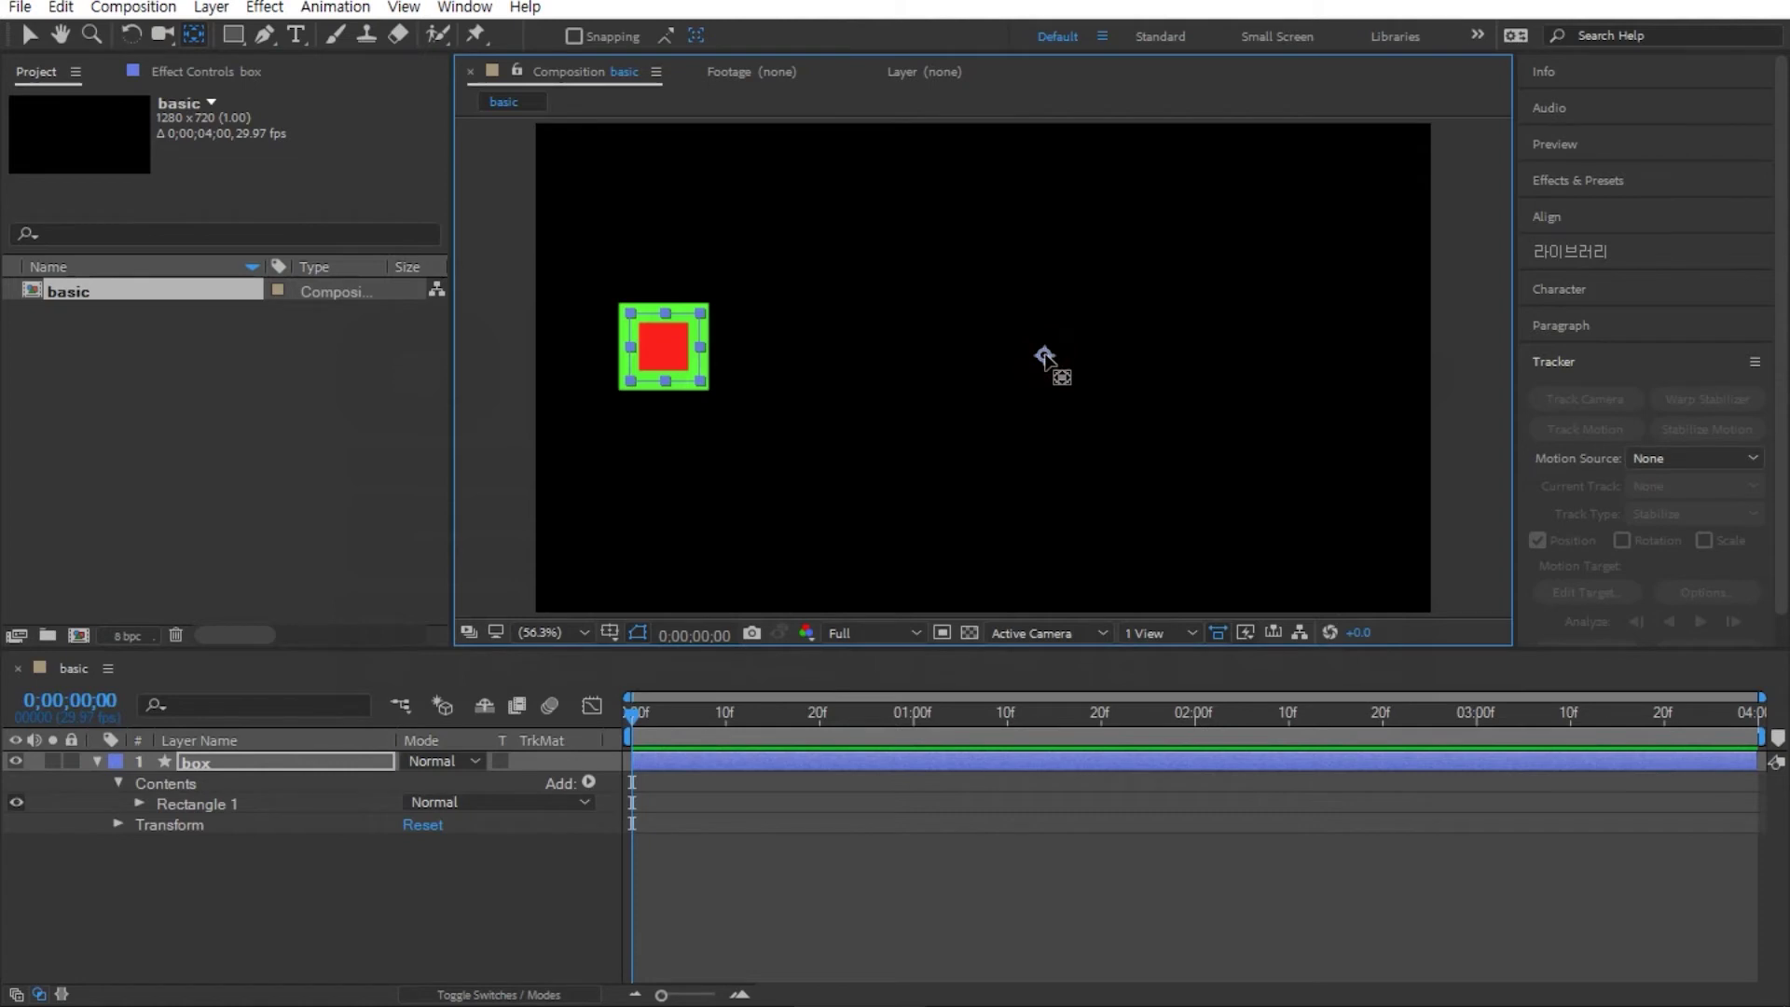
{"action": "left_click_drag", "start_coordinate": [1045, 357], "coordinate": [667, 349]}
Step: Try rotating the box layer around its centred anchor point with the Rotation tool, and undo the rotation
{"action": "left_click", "coordinate": [131, 35]}
{"action": "left_click", "coordinate": [718, 331]}
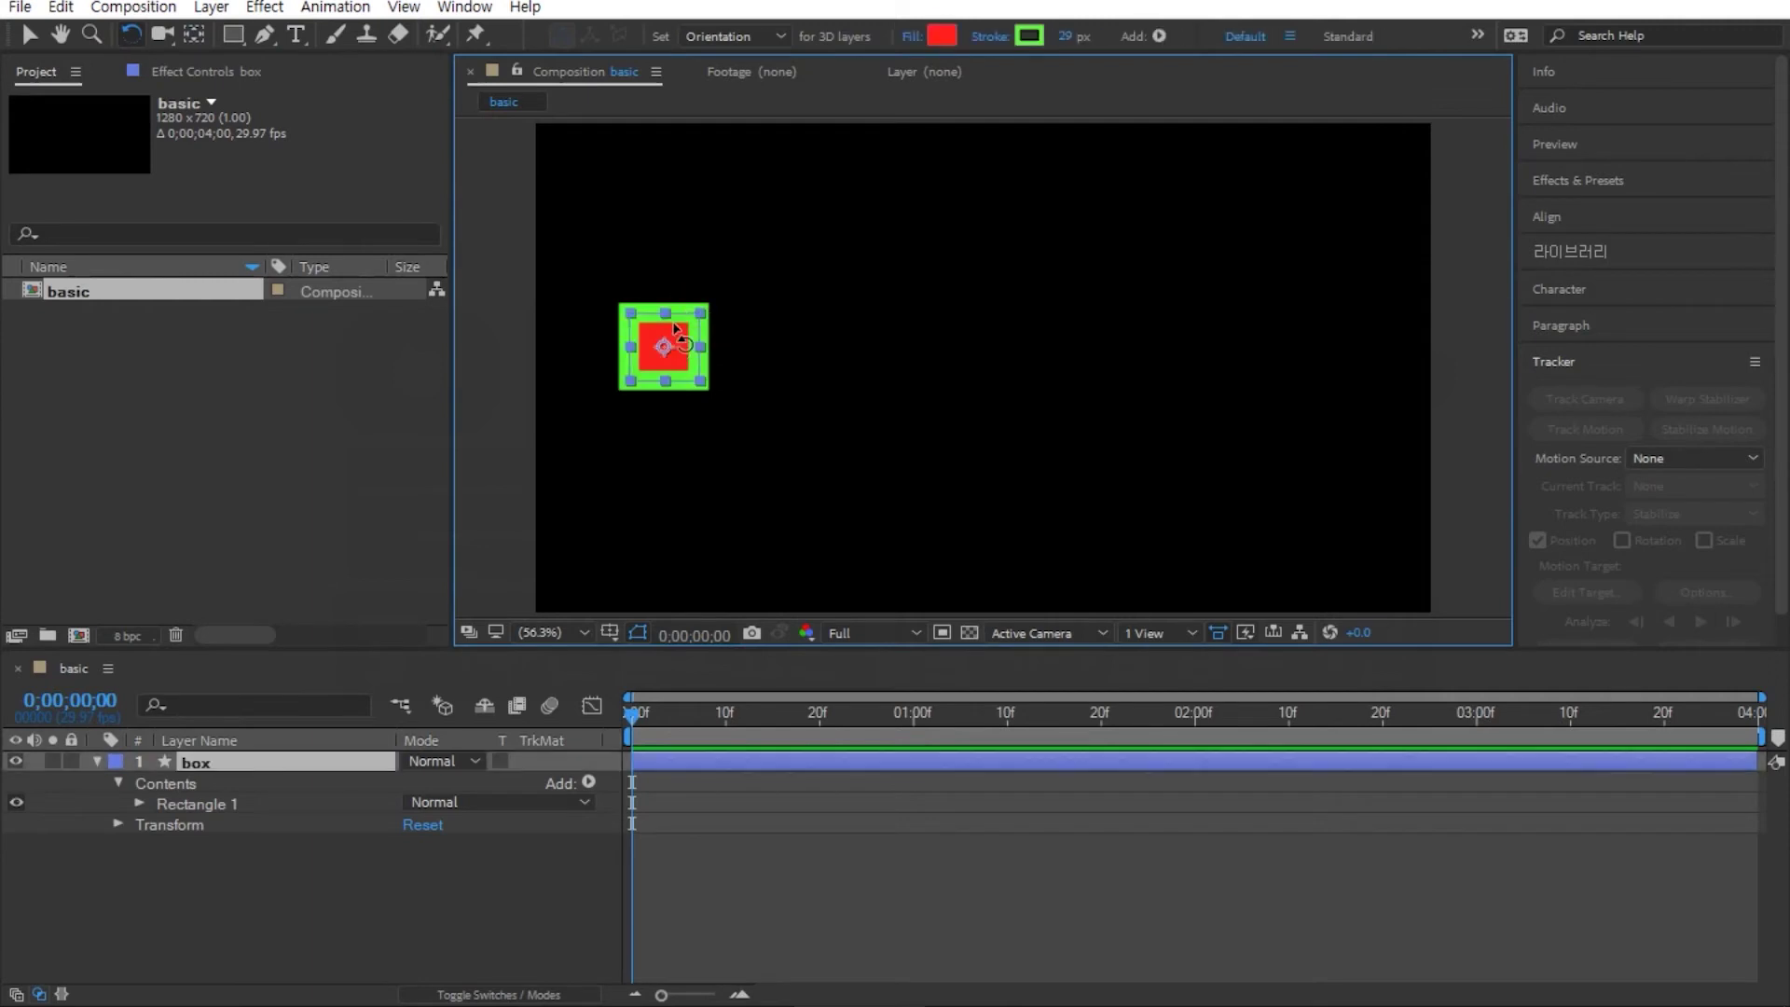
{"action": "mouse_move", "coordinate": [702, 364]}
{"action": "left_mouse_down"}
{"action": "mouse_move", "coordinate": [711, 279]}
{"action": "mouse_move", "coordinate": [774, 251]}
{"action": "mouse_move", "coordinate": [743, 410]}
{"action": "mouse_move", "coordinate": [746, 229]}
{"action": "mouse_move", "coordinate": [755, 344]}
{"action": "mouse_move", "coordinate": [739, 276]}
{"action": "mouse_move", "coordinate": [749, 303]}
{"action": "left_mouse_up"}
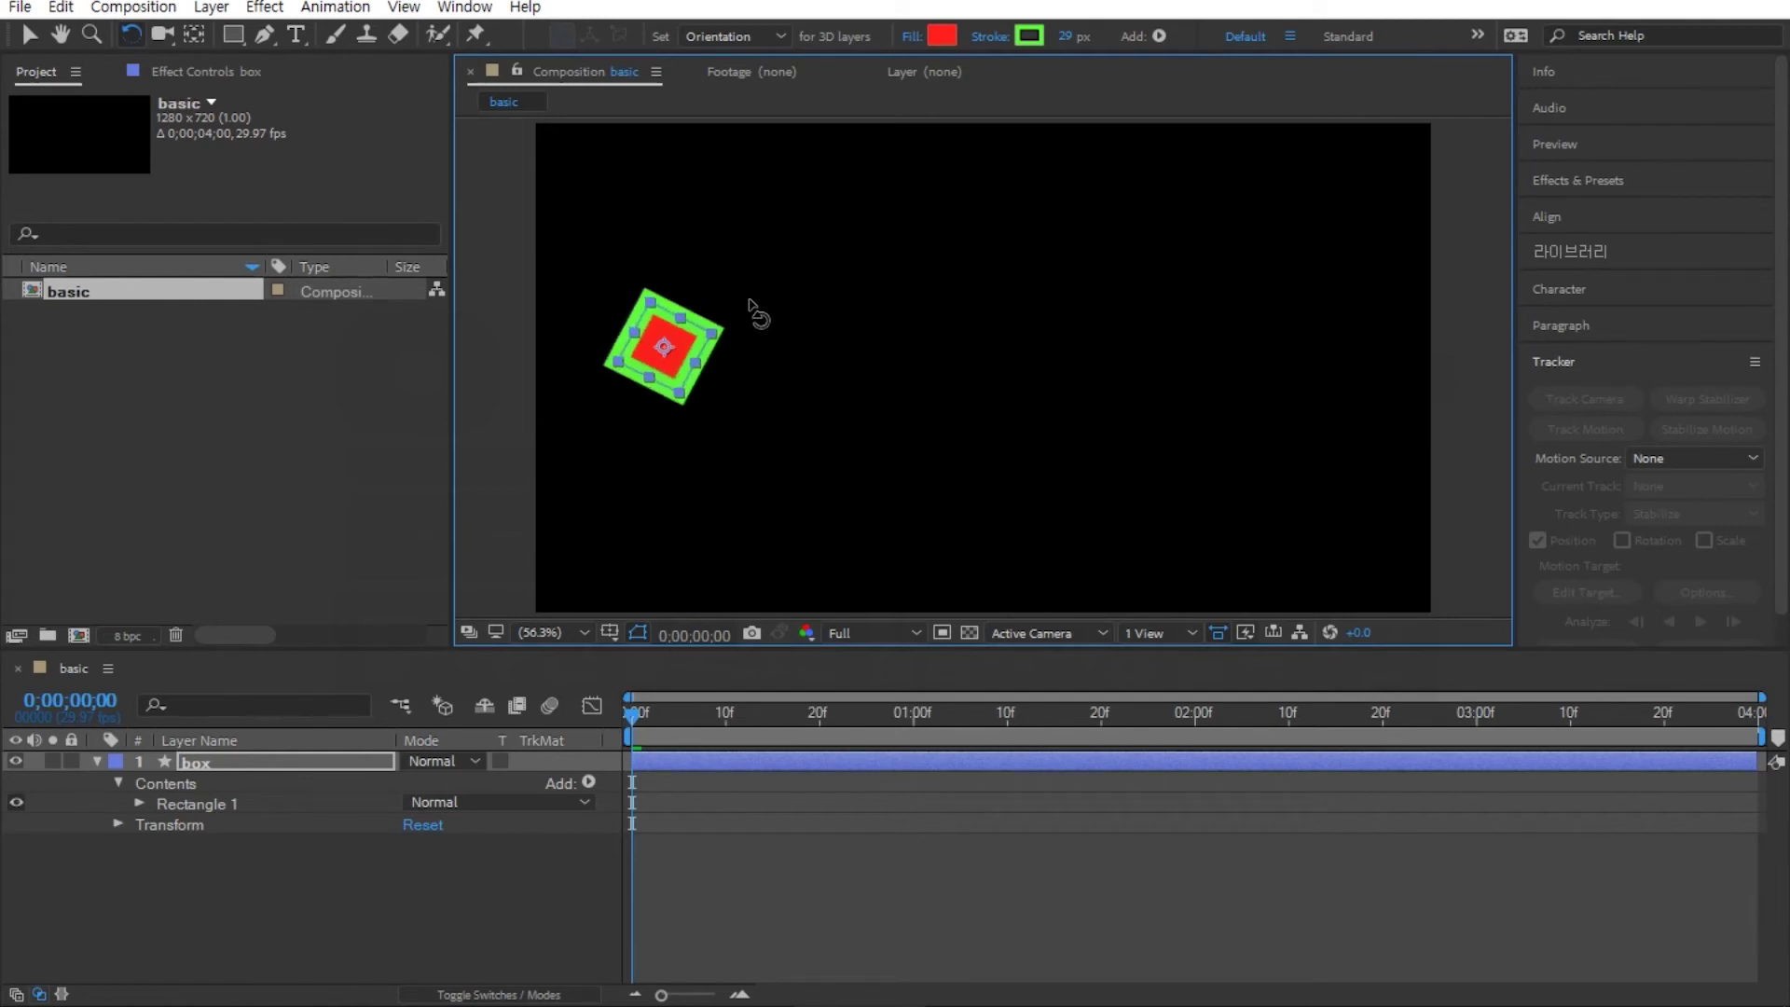
{"action": "key", "text": "ctrl+z"}
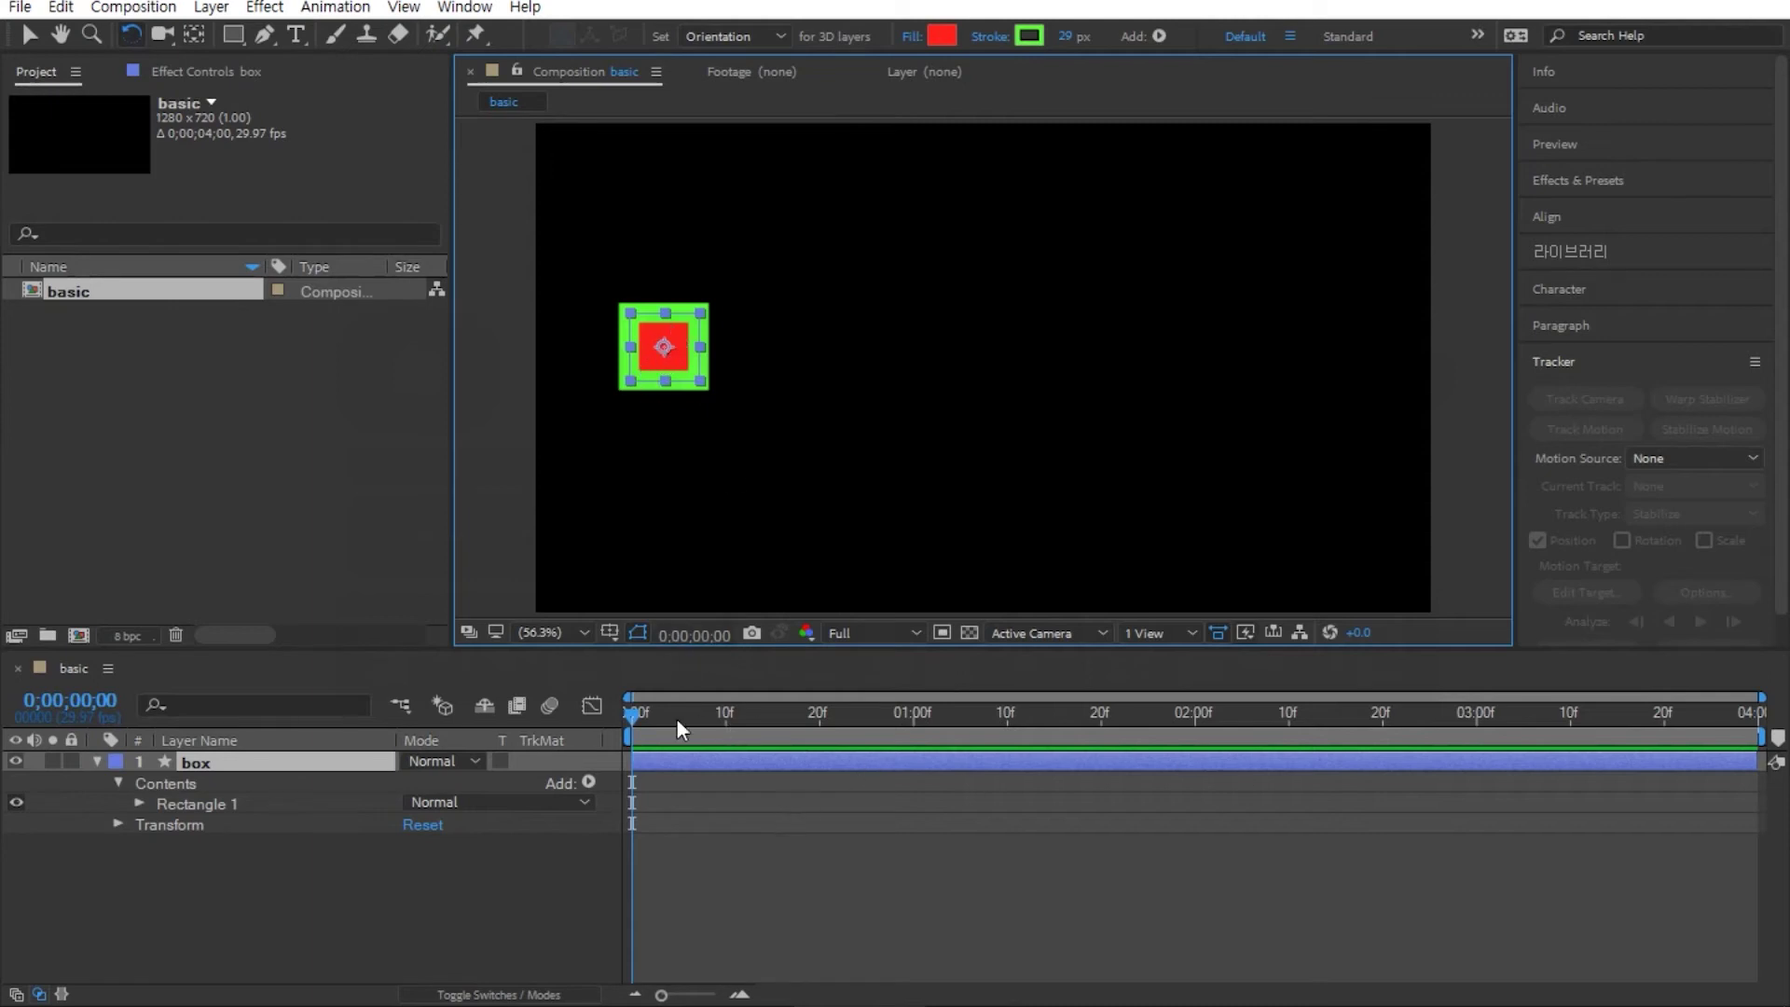
Step: Reveal the box layer's Transform properties, look into the Rectangle 1 group, and collapse the layer's Contents
{"action": "left_click", "coordinate": [117, 825]}
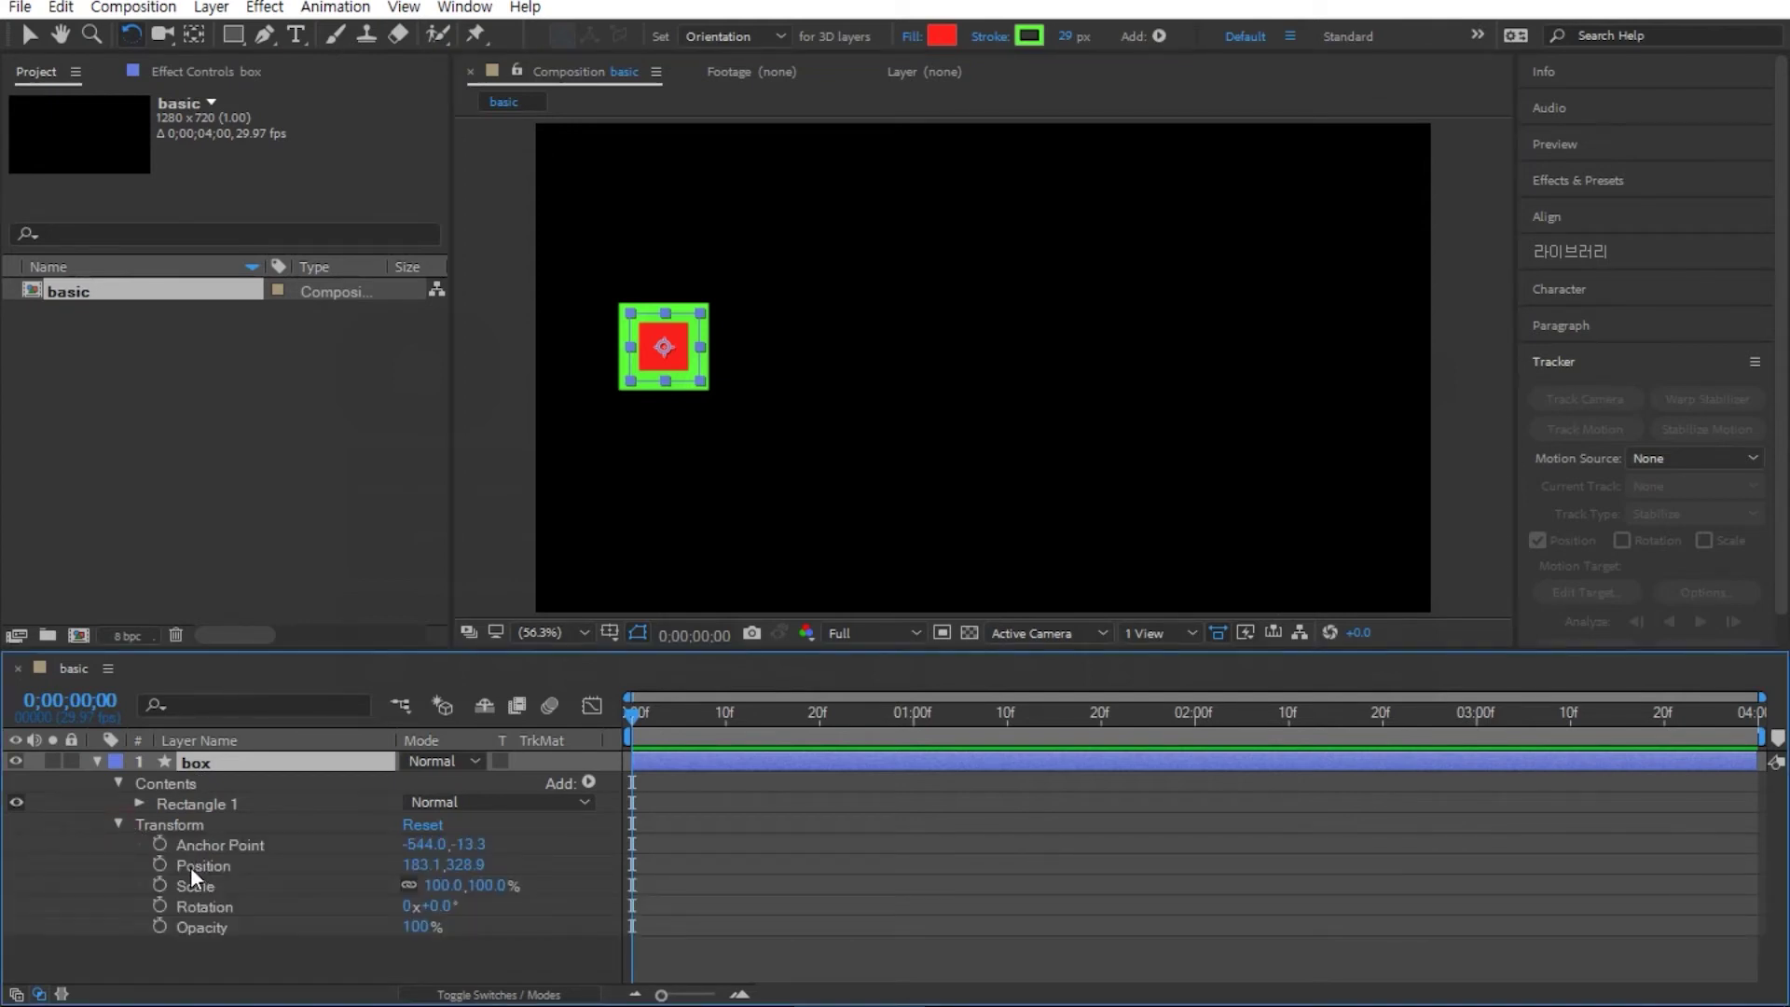
{"action": "left_click", "coordinate": [139, 803]}
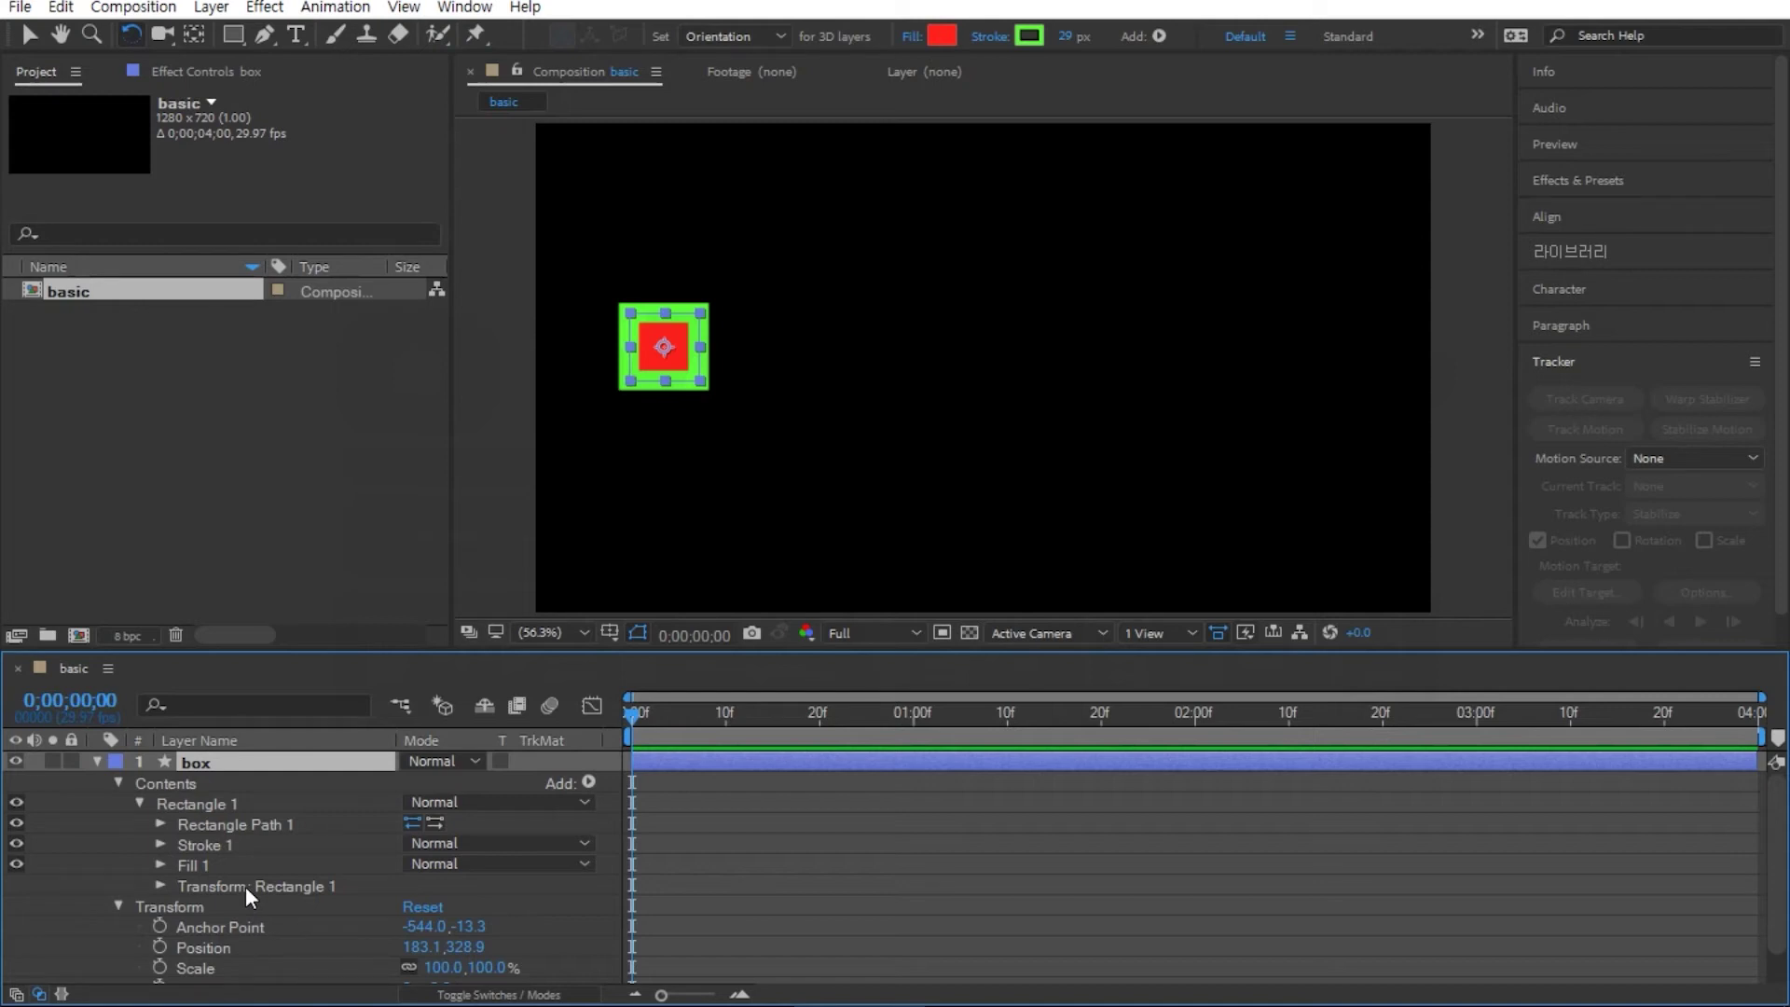
{"action": "left_click", "coordinate": [117, 785]}
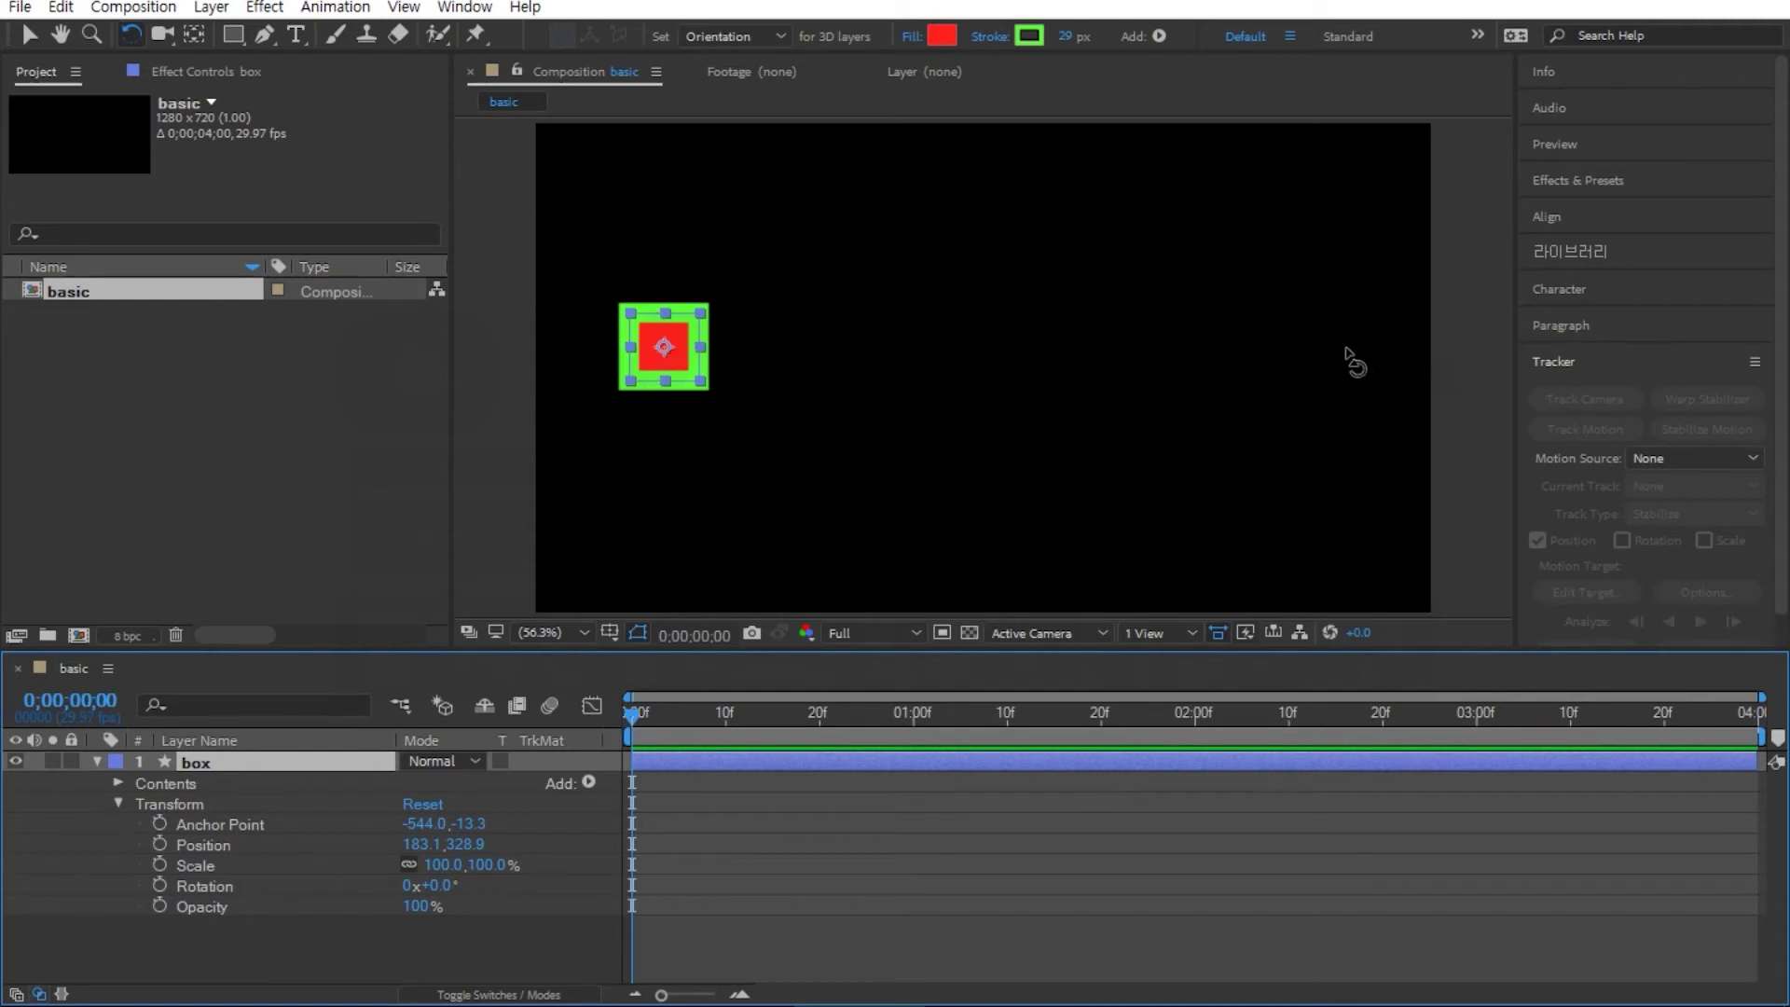
Step: Start animating the box layer's Position with a keyframe at 0;00;00;00, and check it by scrubbing the playhead forward and back
{"action": "left_click", "coordinate": [222, 847]}
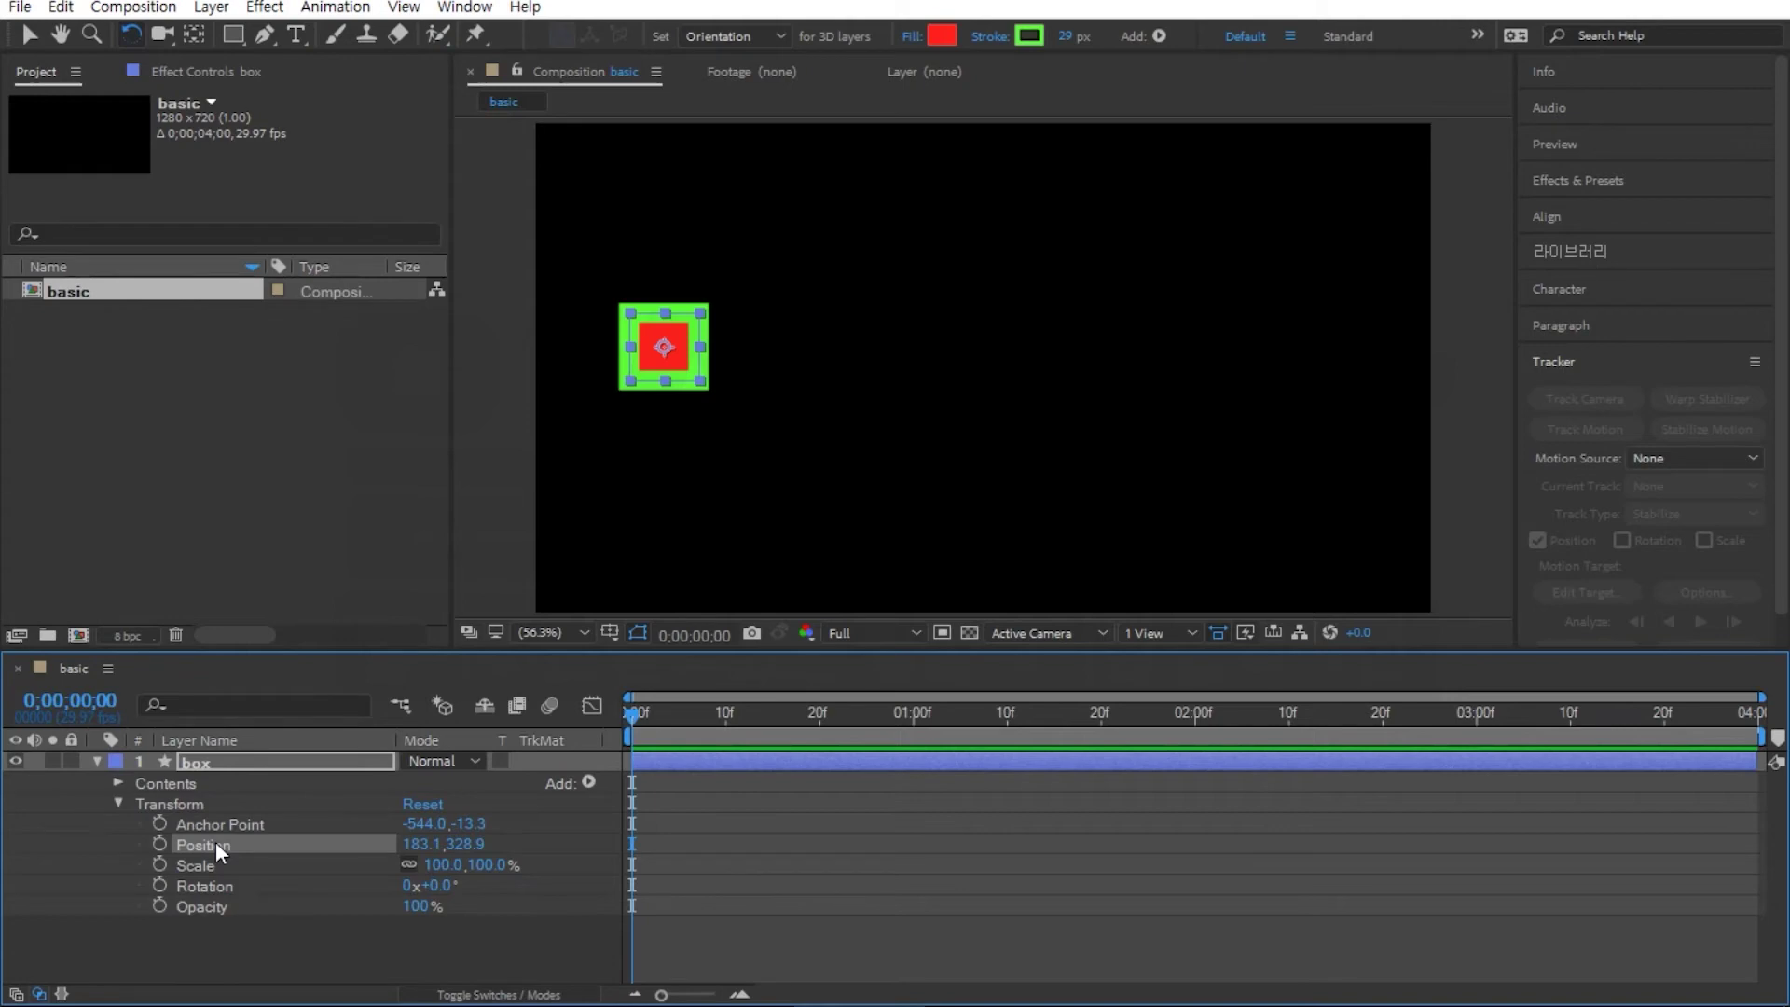
{"action": "left_click", "coordinate": [160, 843]}
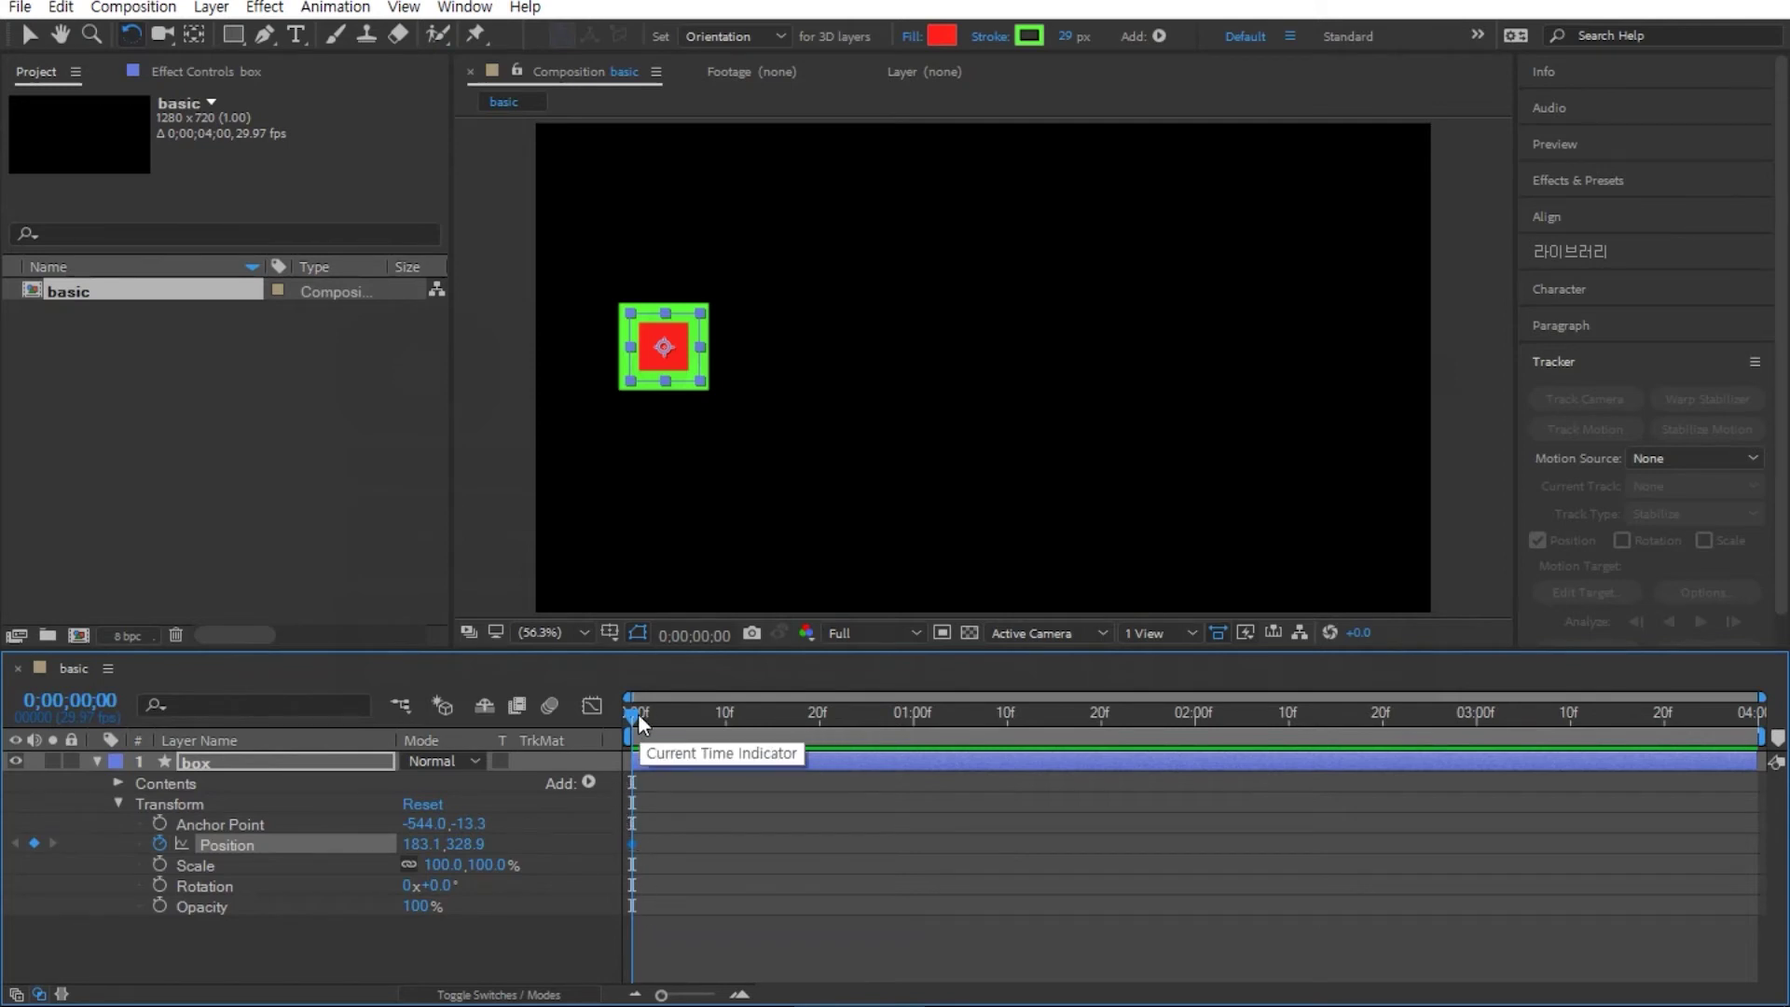
{"action": "left_click_drag", "start_coordinate": [636, 727], "coordinate": [696, 729]}
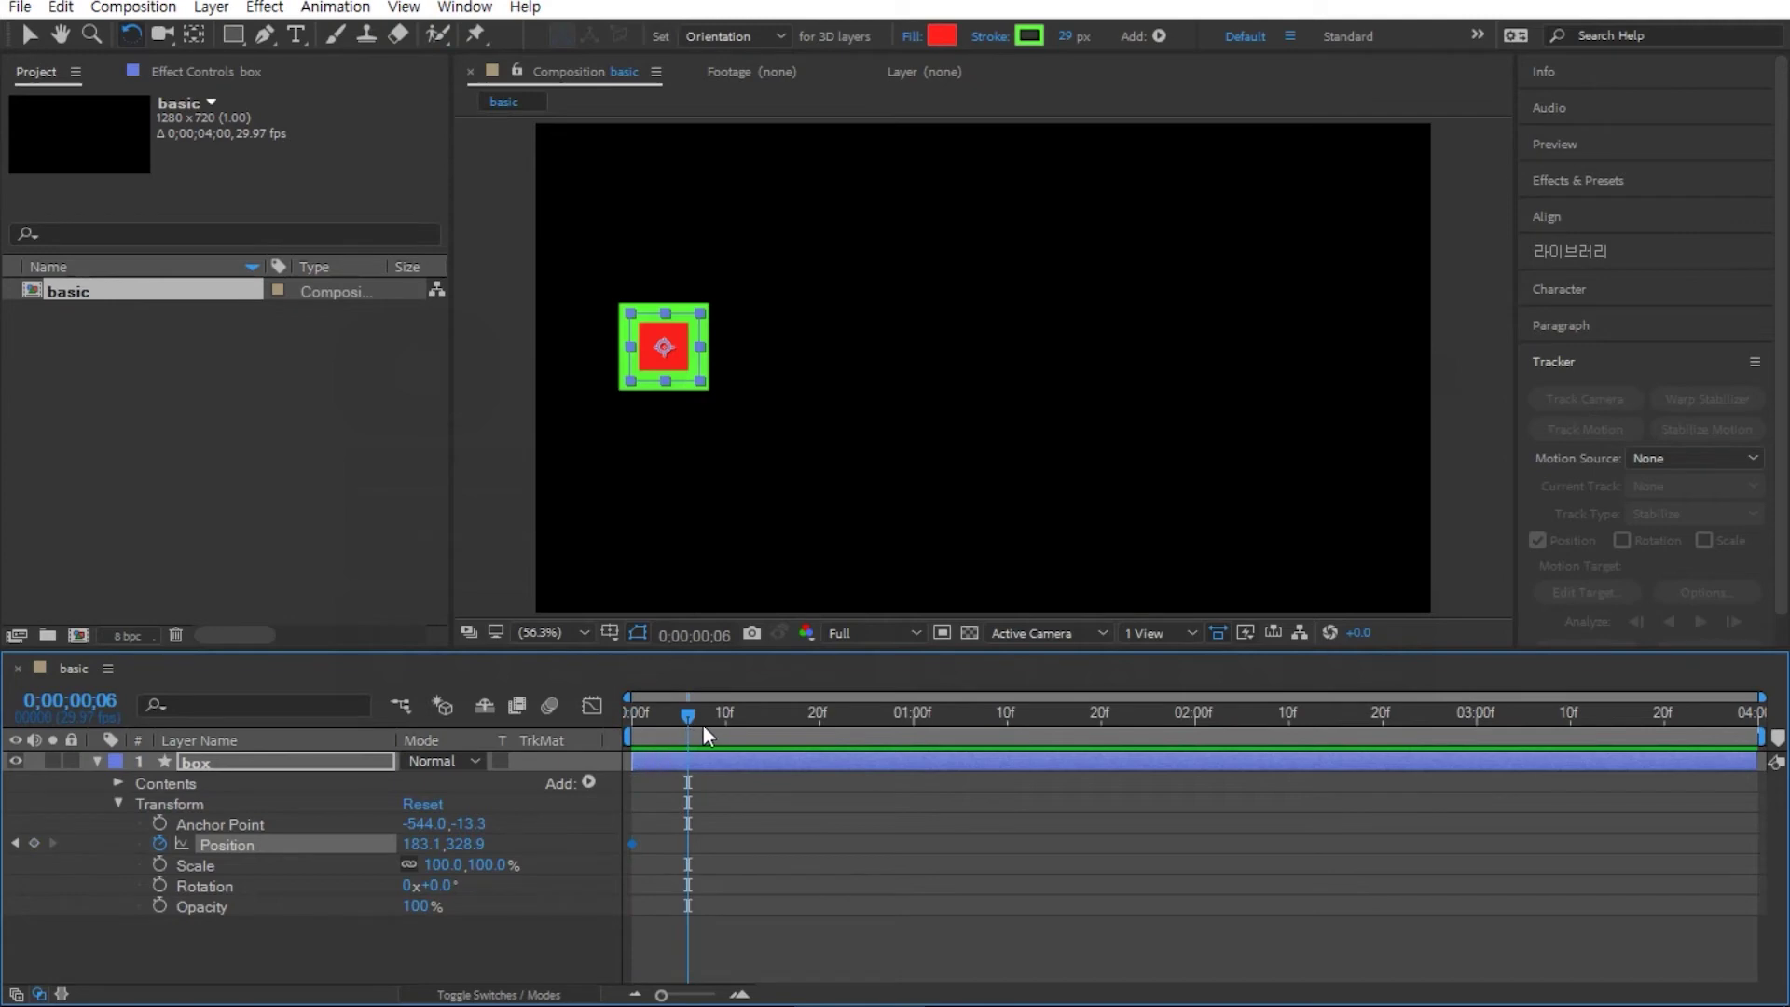
{"action": "left_click_drag", "start_coordinate": [688, 714], "coordinate": [604, 719]}
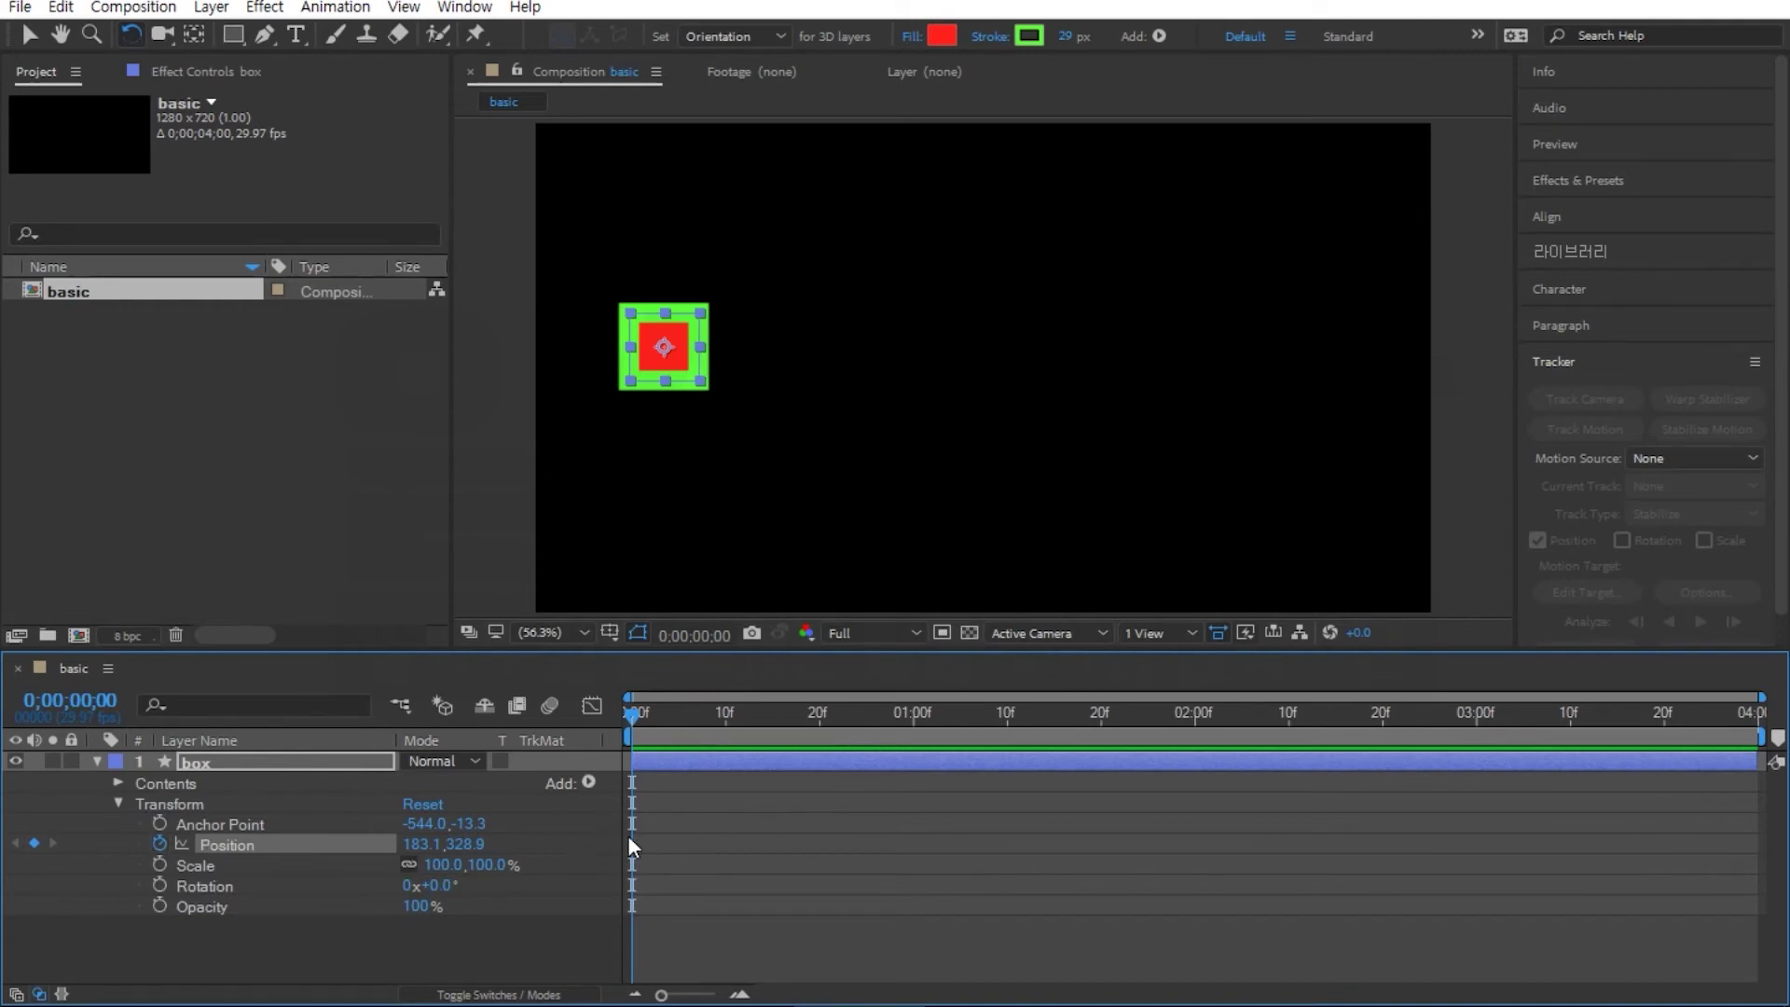
{"action": "mouse_move", "coordinate": [632, 845]}
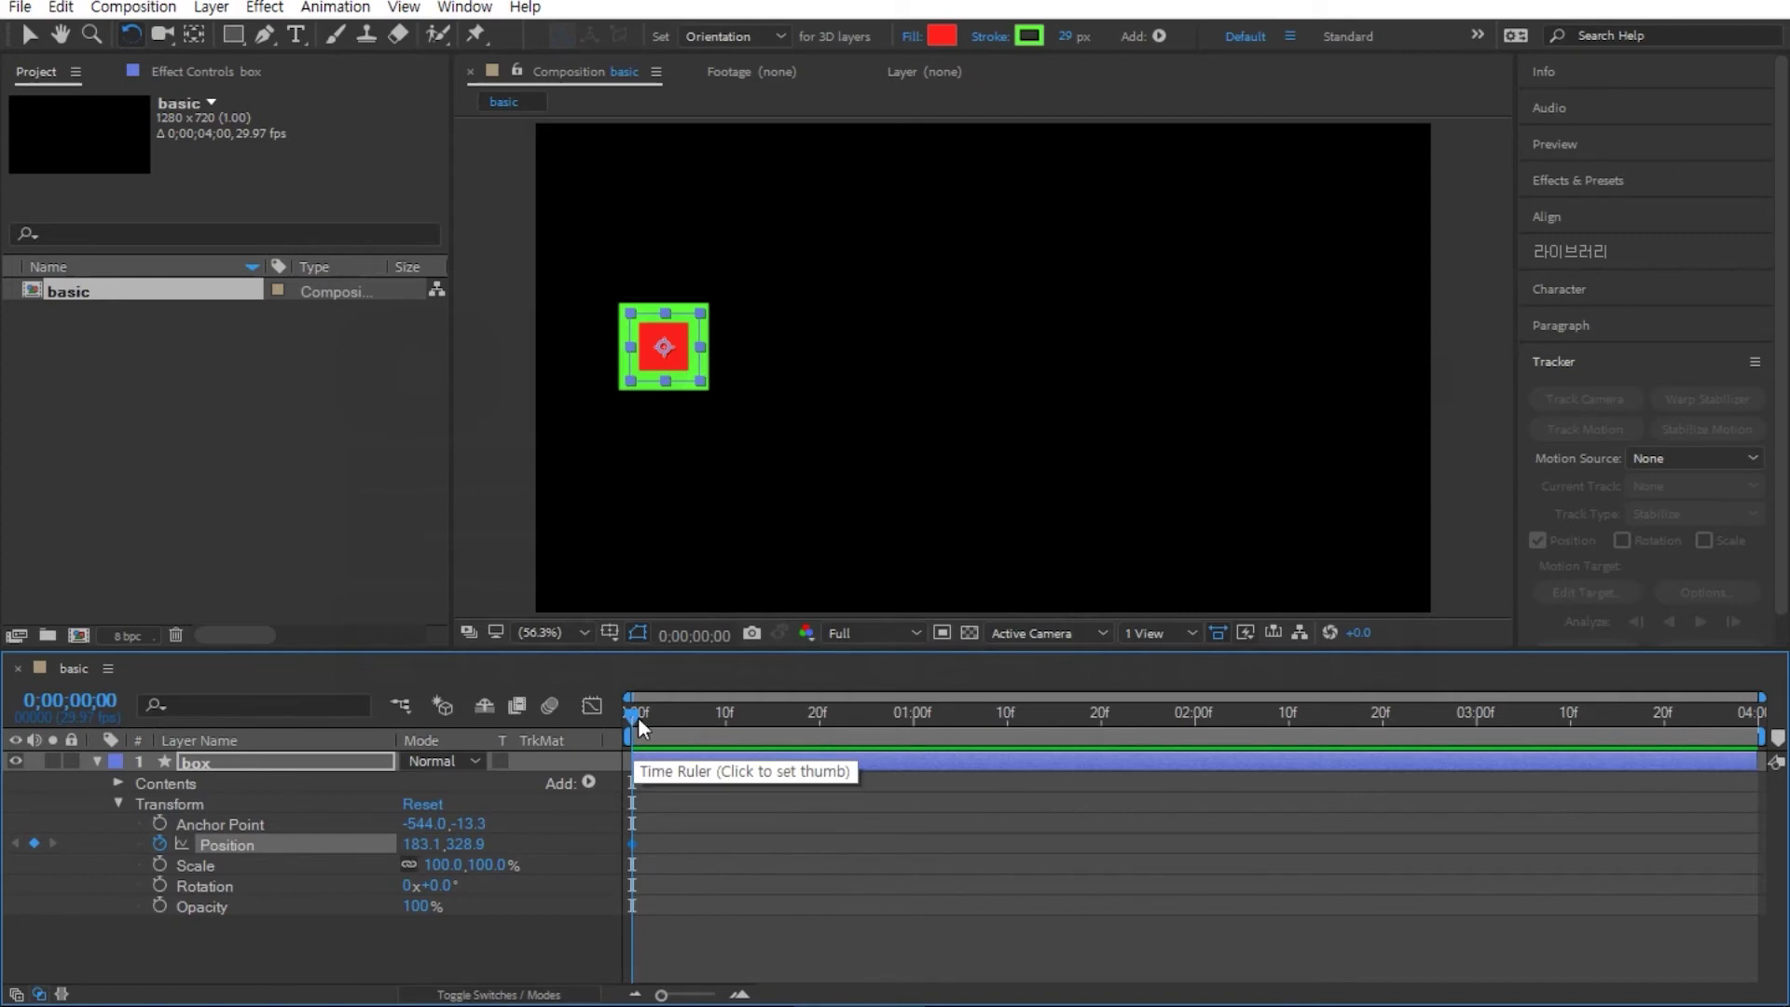
Step: Add a Position keyframe at 0;00;02;00 by moving the box straight across to about 1131, 329, and preview the motion
{"action": "left_click_drag", "start_coordinate": [635, 730], "coordinate": [1197, 770]}
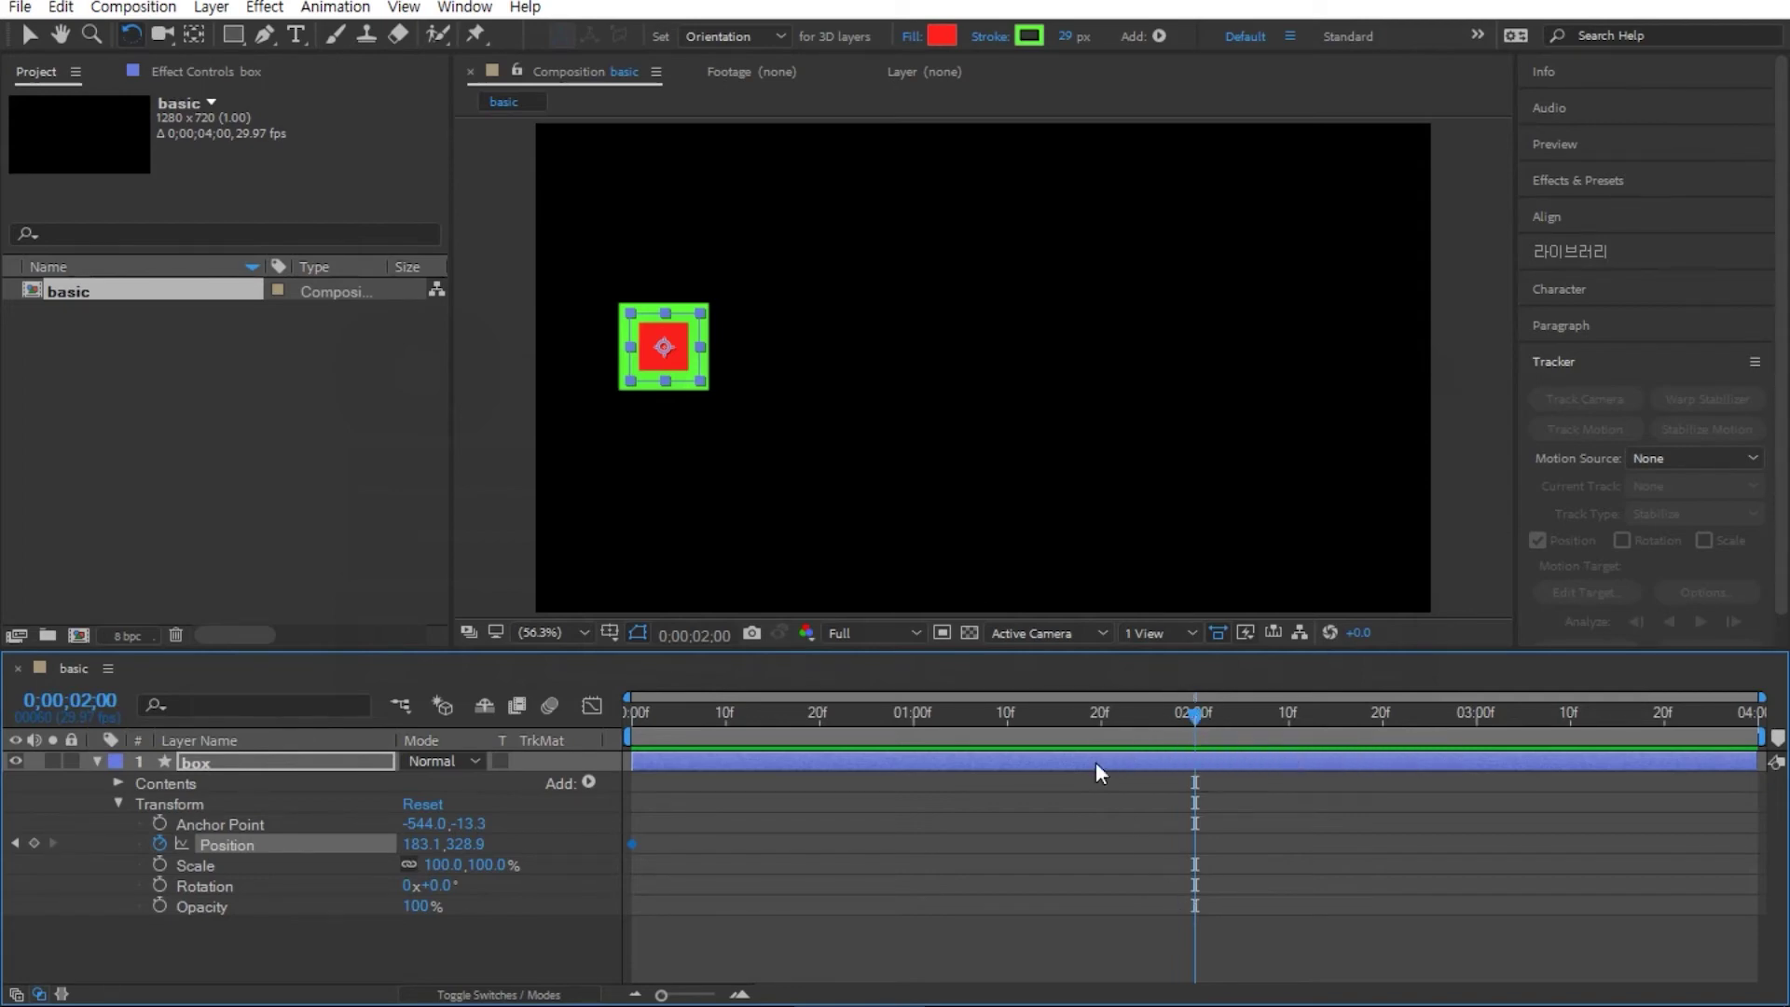
{"action": "left_click", "coordinate": [27, 36]}
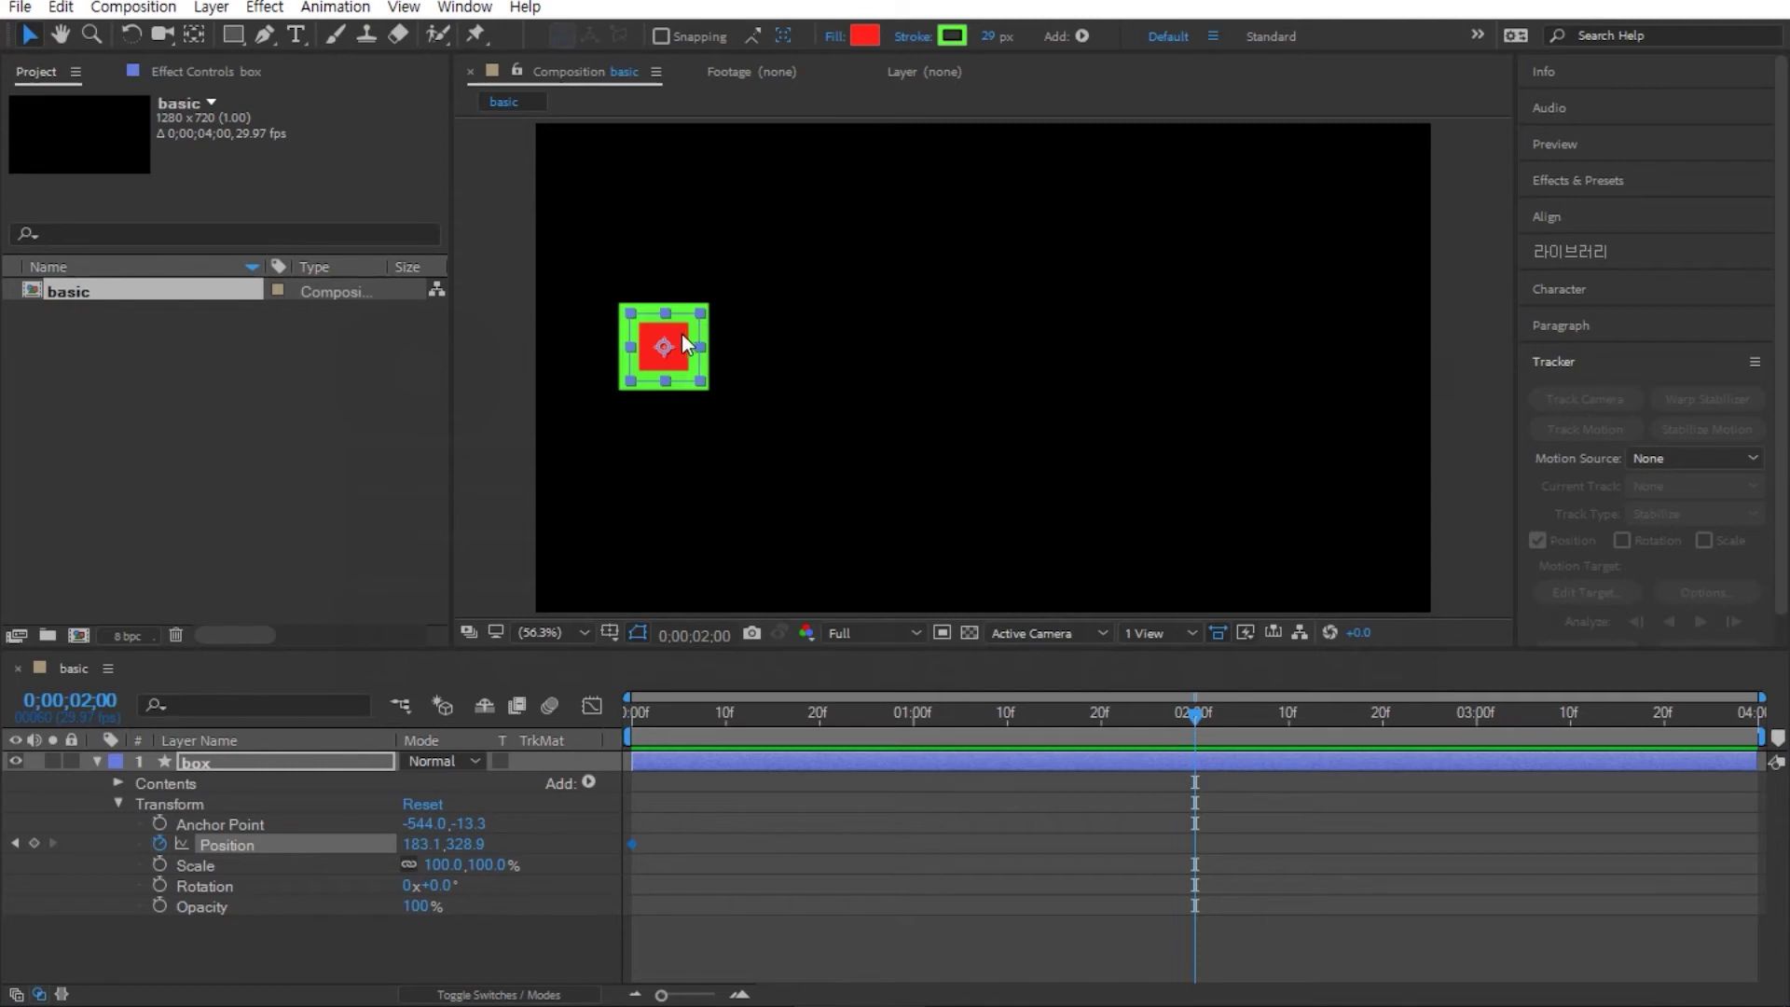
{"action": "left_click_drag", "start_coordinate": [676, 334], "coordinate": [1337, 329]}
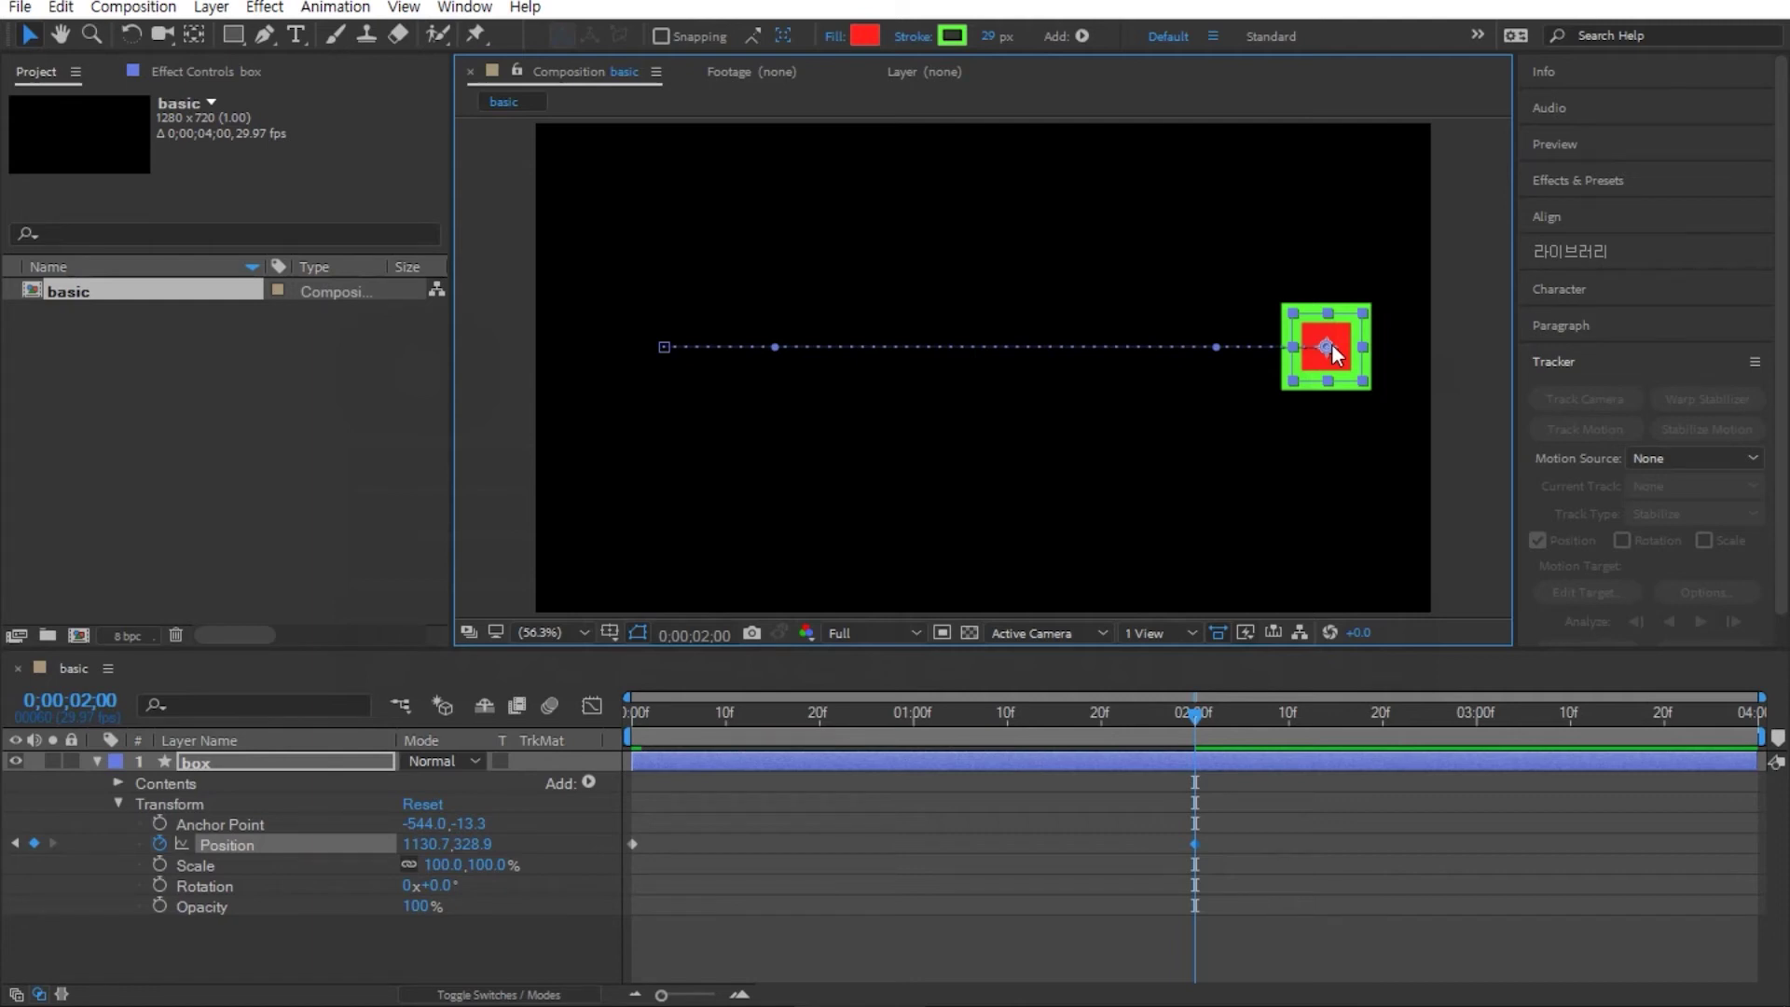
{"action": "key", "text": "space"}
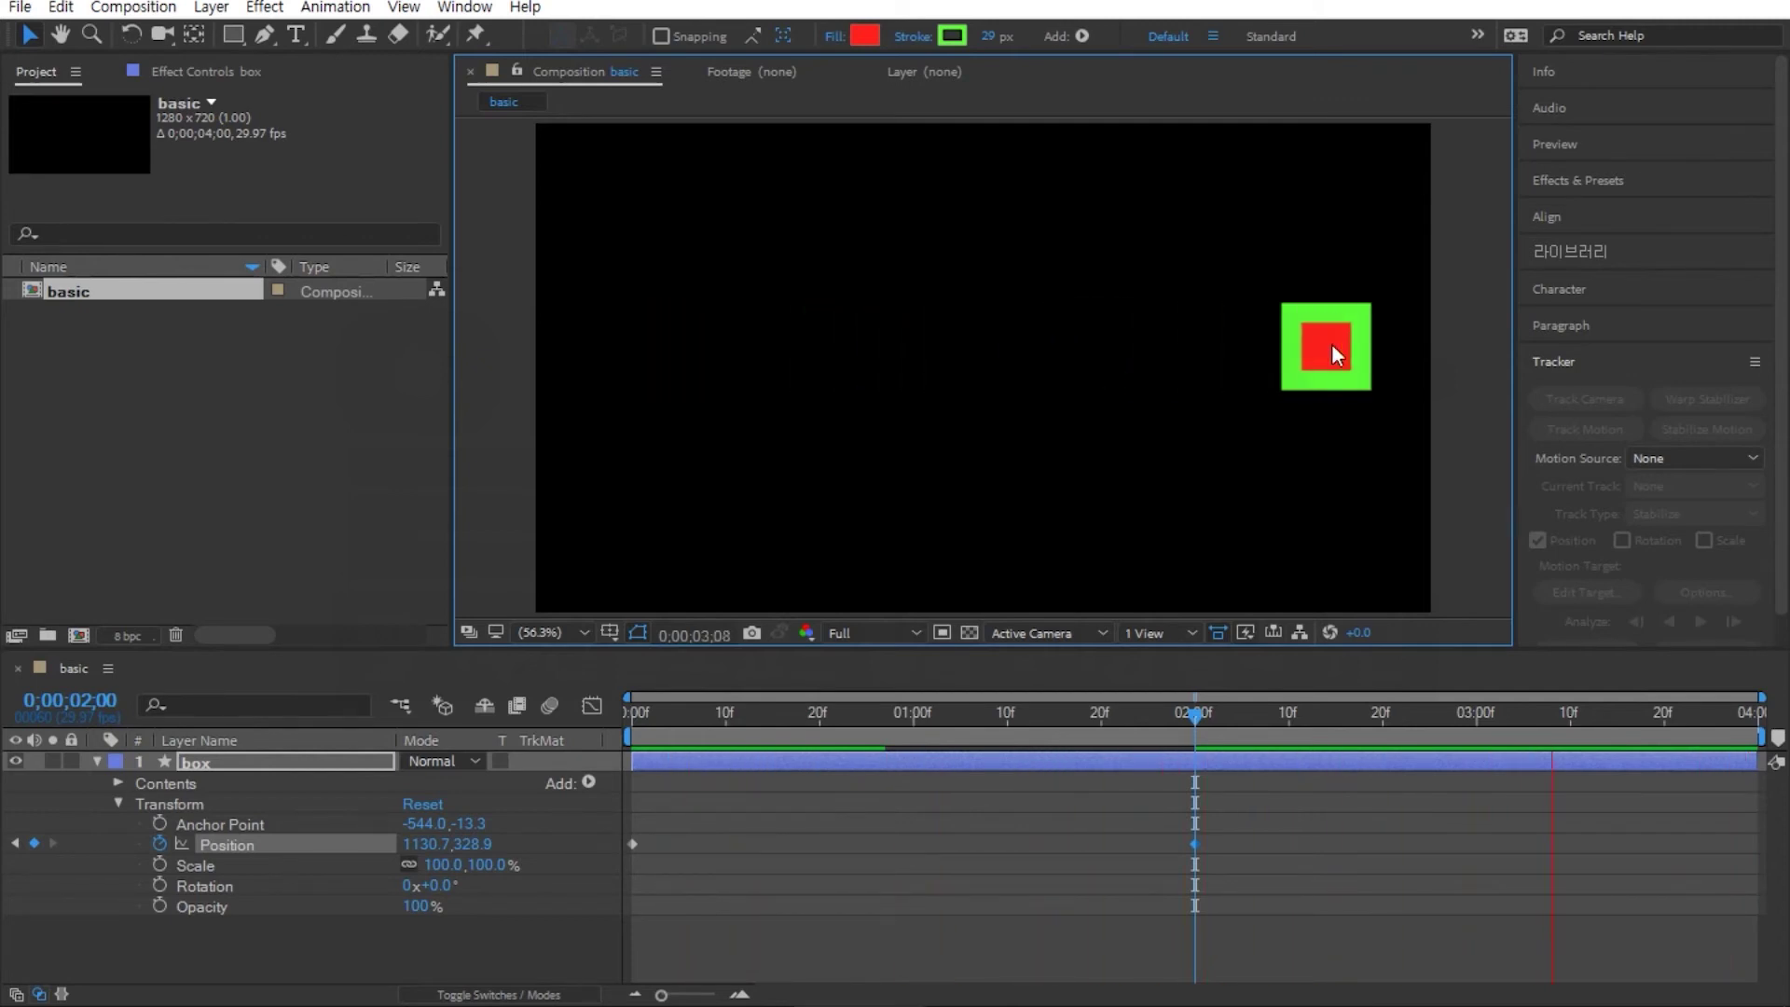
{"action": "key", "text": "space"}
Step: Add a Position keyframe at the last frame, 0;00;03;29, by moving the box back to its starting place at about 183, 329
{"action": "left_click_drag", "start_coordinate": [1156, 720], "coordinate": [1533, 746]}
{"action": "key", "text": "End"}
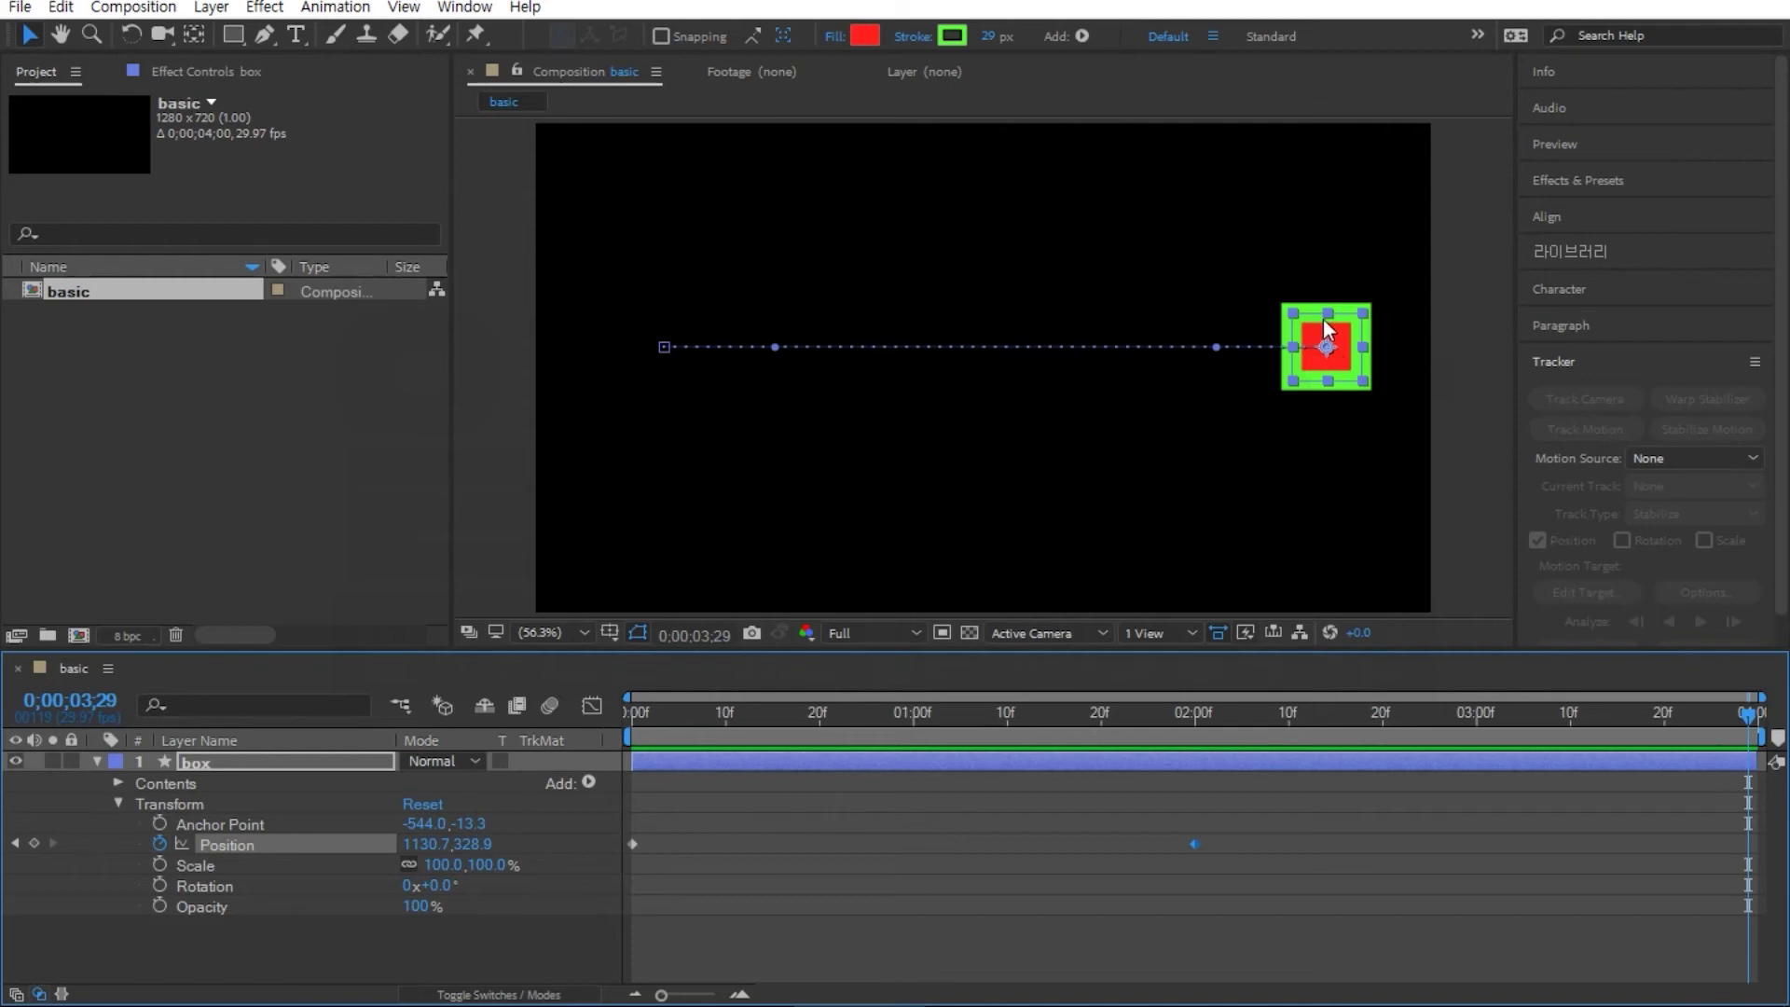
{"action": "left_click_drag", "start_coordinate": [1343, 345], "coordinate": [682, 355]}
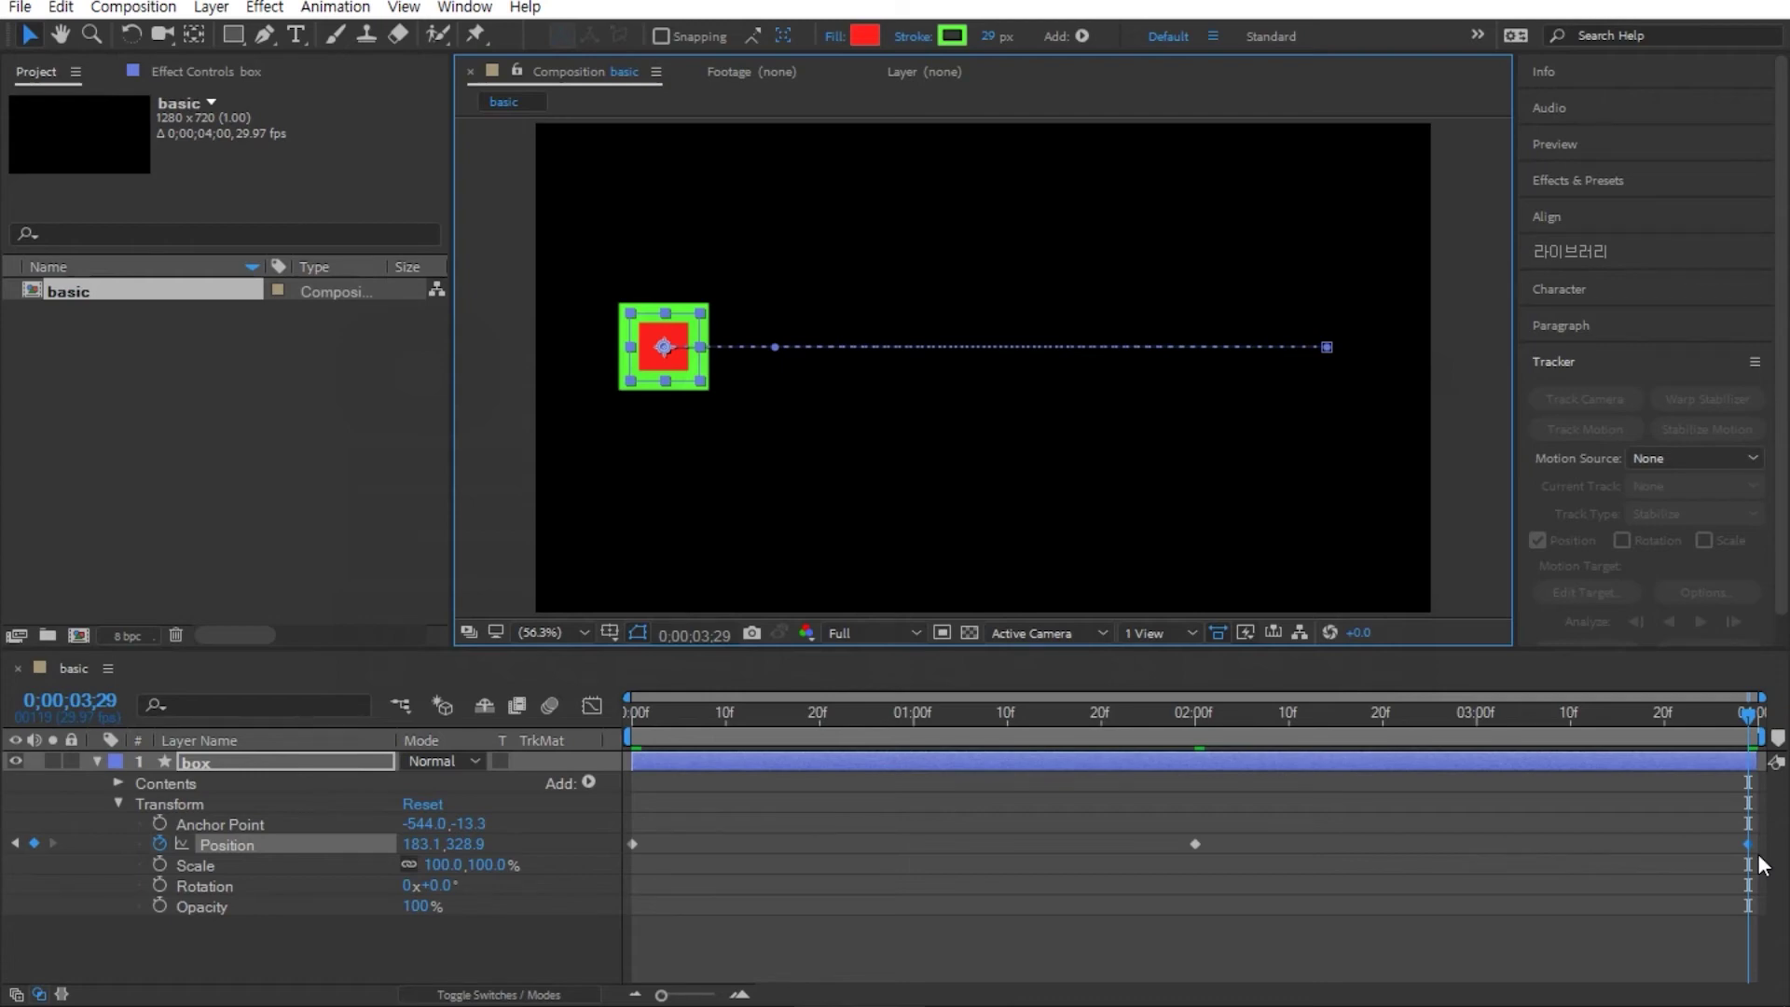
Step: Preview the box's back-and-forth animation several times, starting playback from different points in the first second
{"action": "key", "text": "space"}
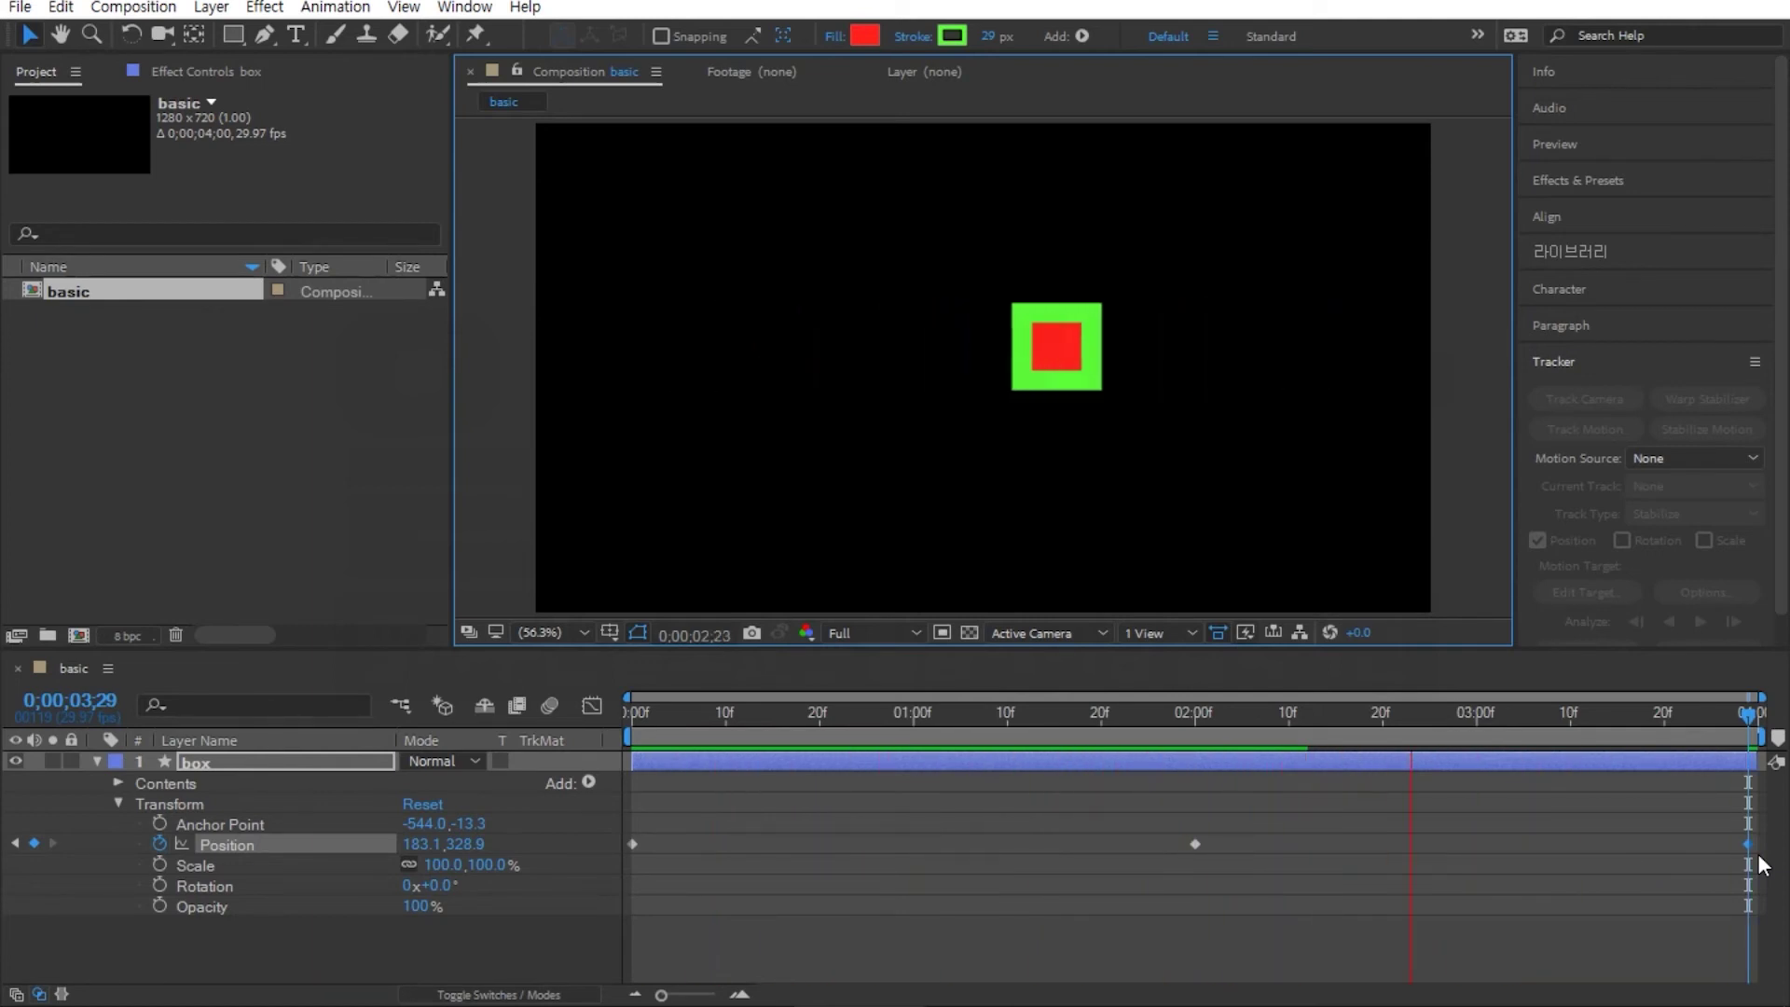
{"action": "key", "text": "space"}
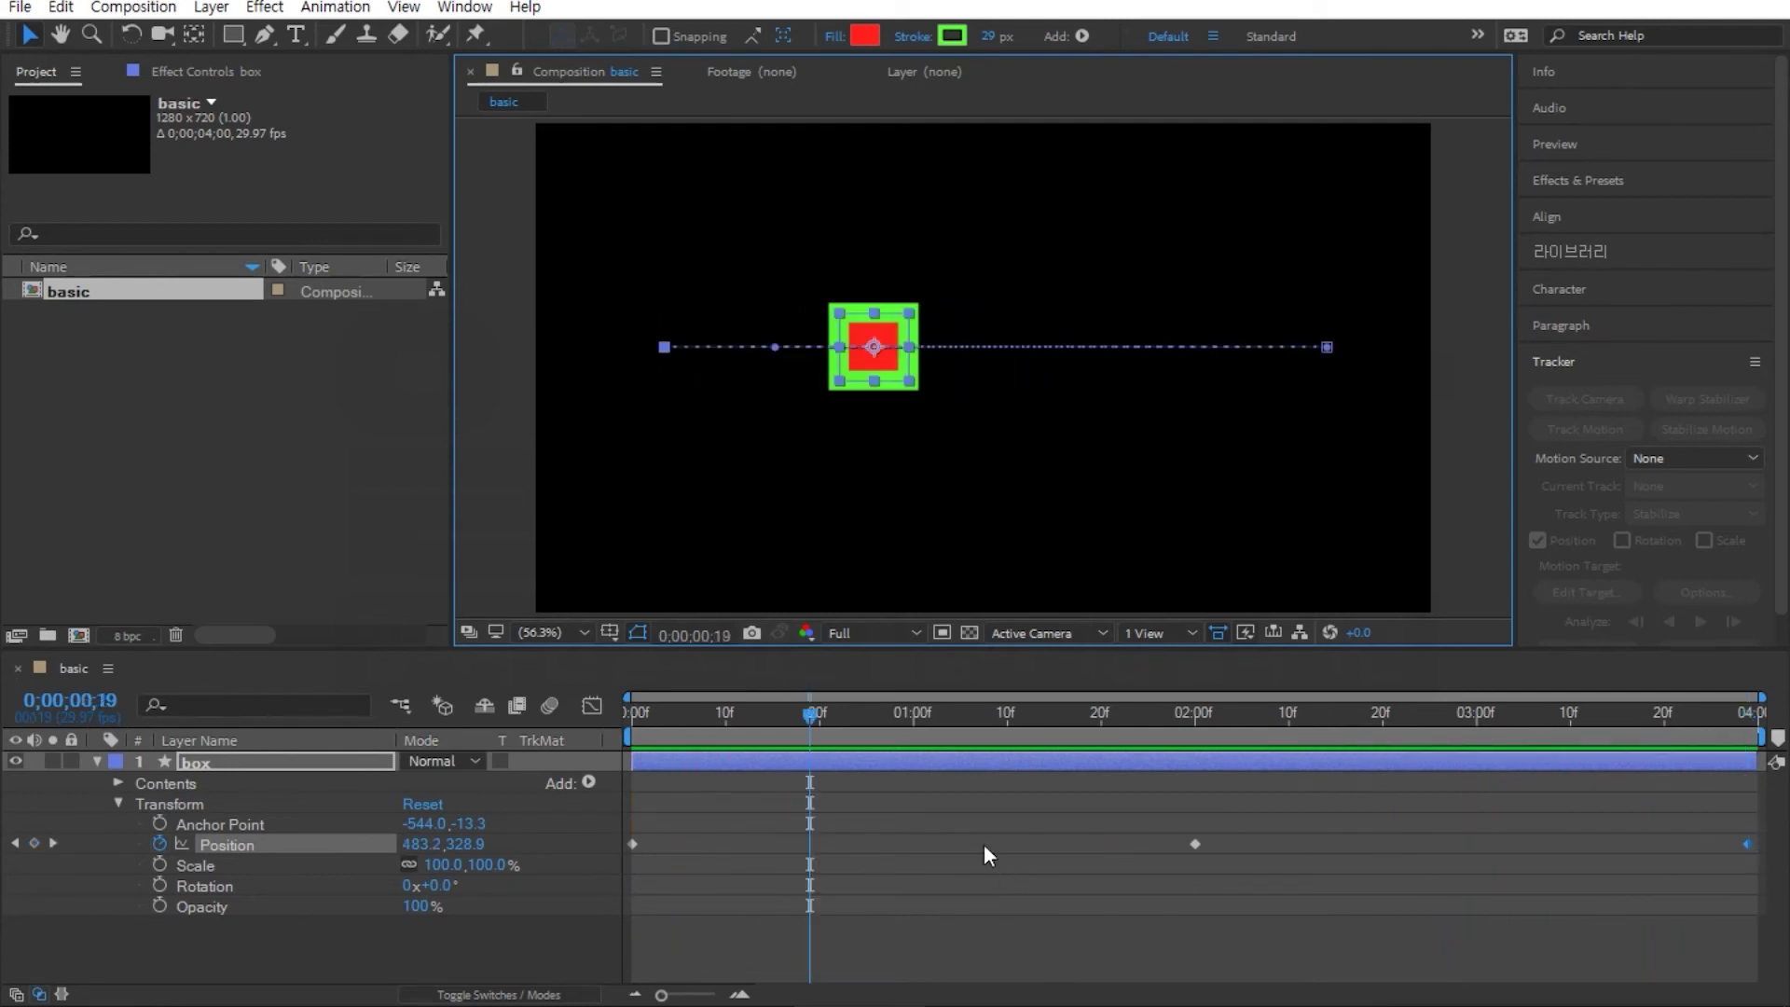
{"action": "key", "text": "space"}
{"action": "left_click", "coordinate": [800, 718]}
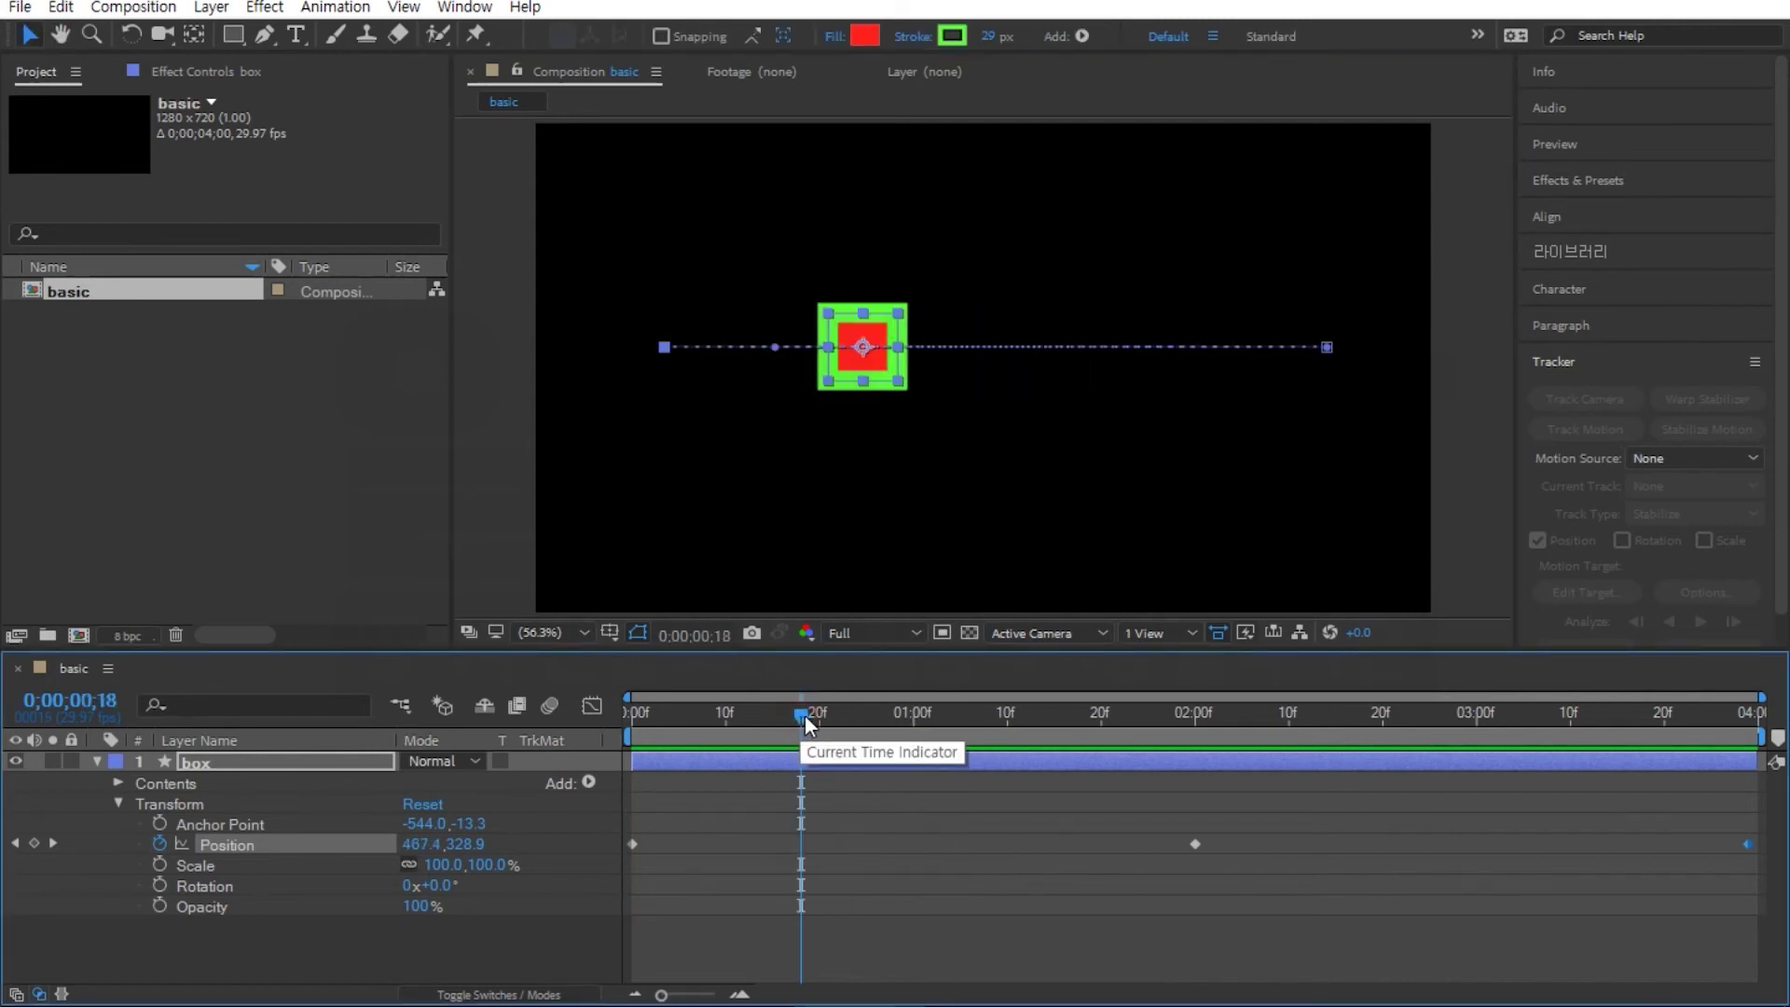
{"action": "left_click", "coordinate": [854, 722]}
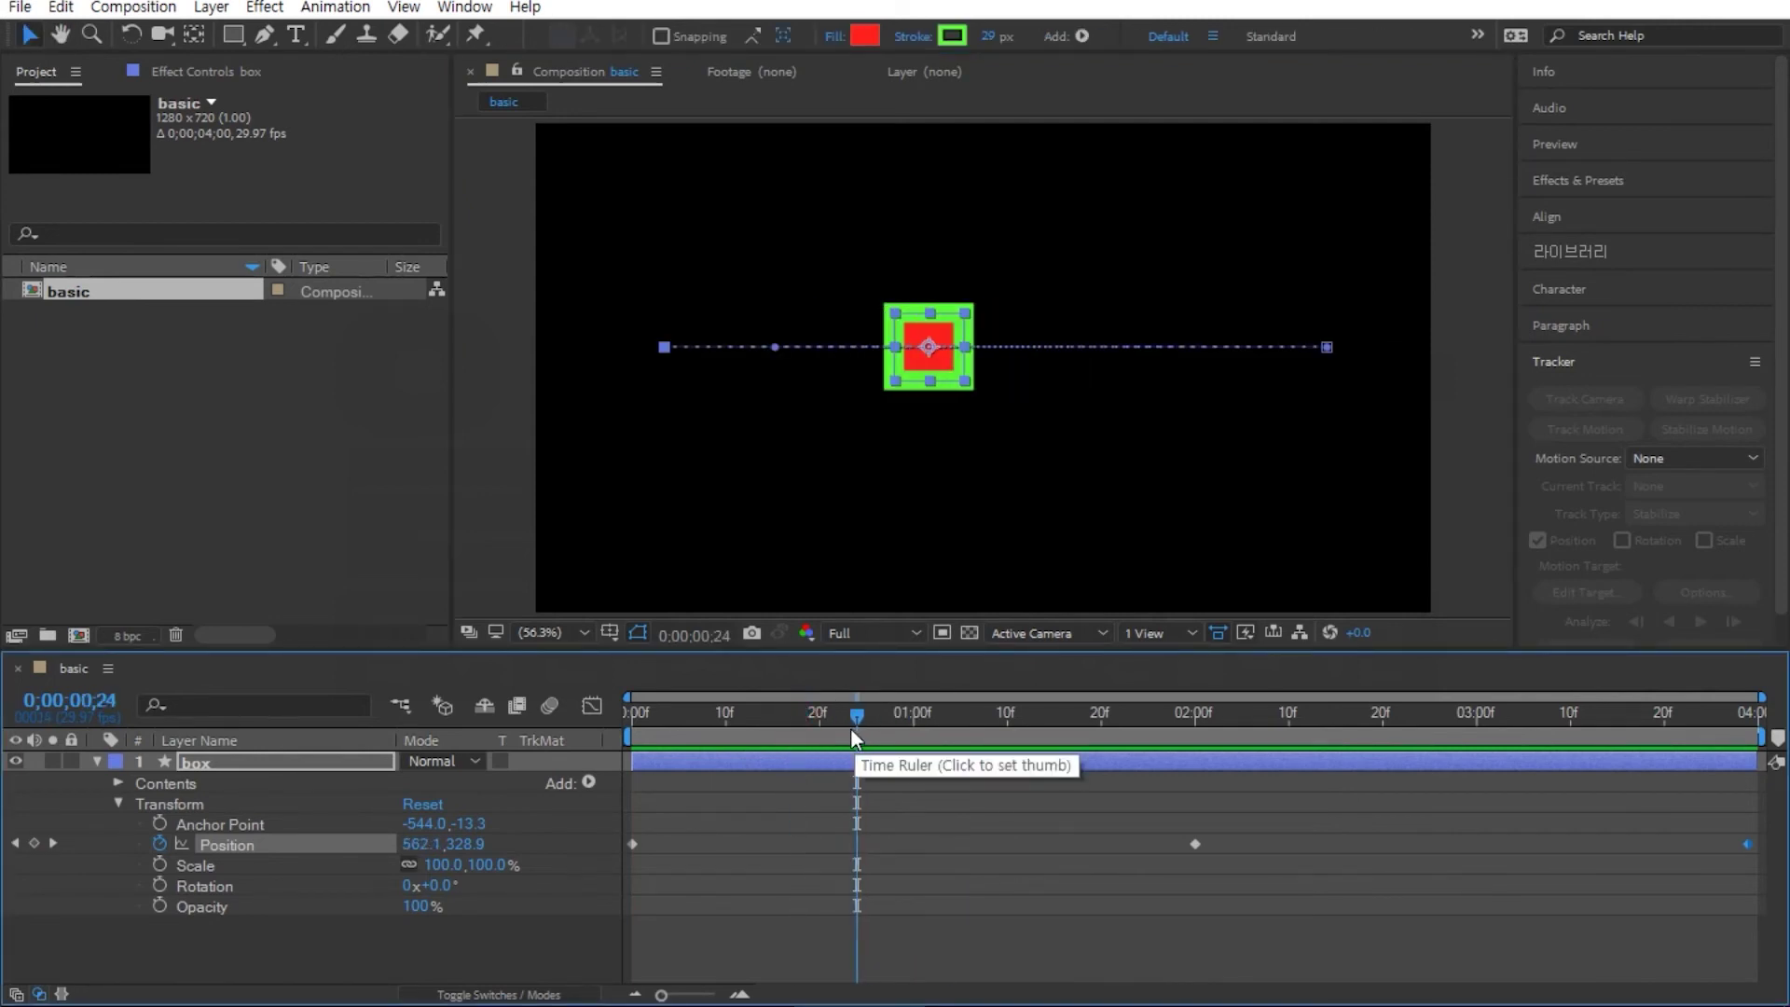
{"action": "left_click", "coordinate": [848, 725]}
{"action": "key", "text": "space"}
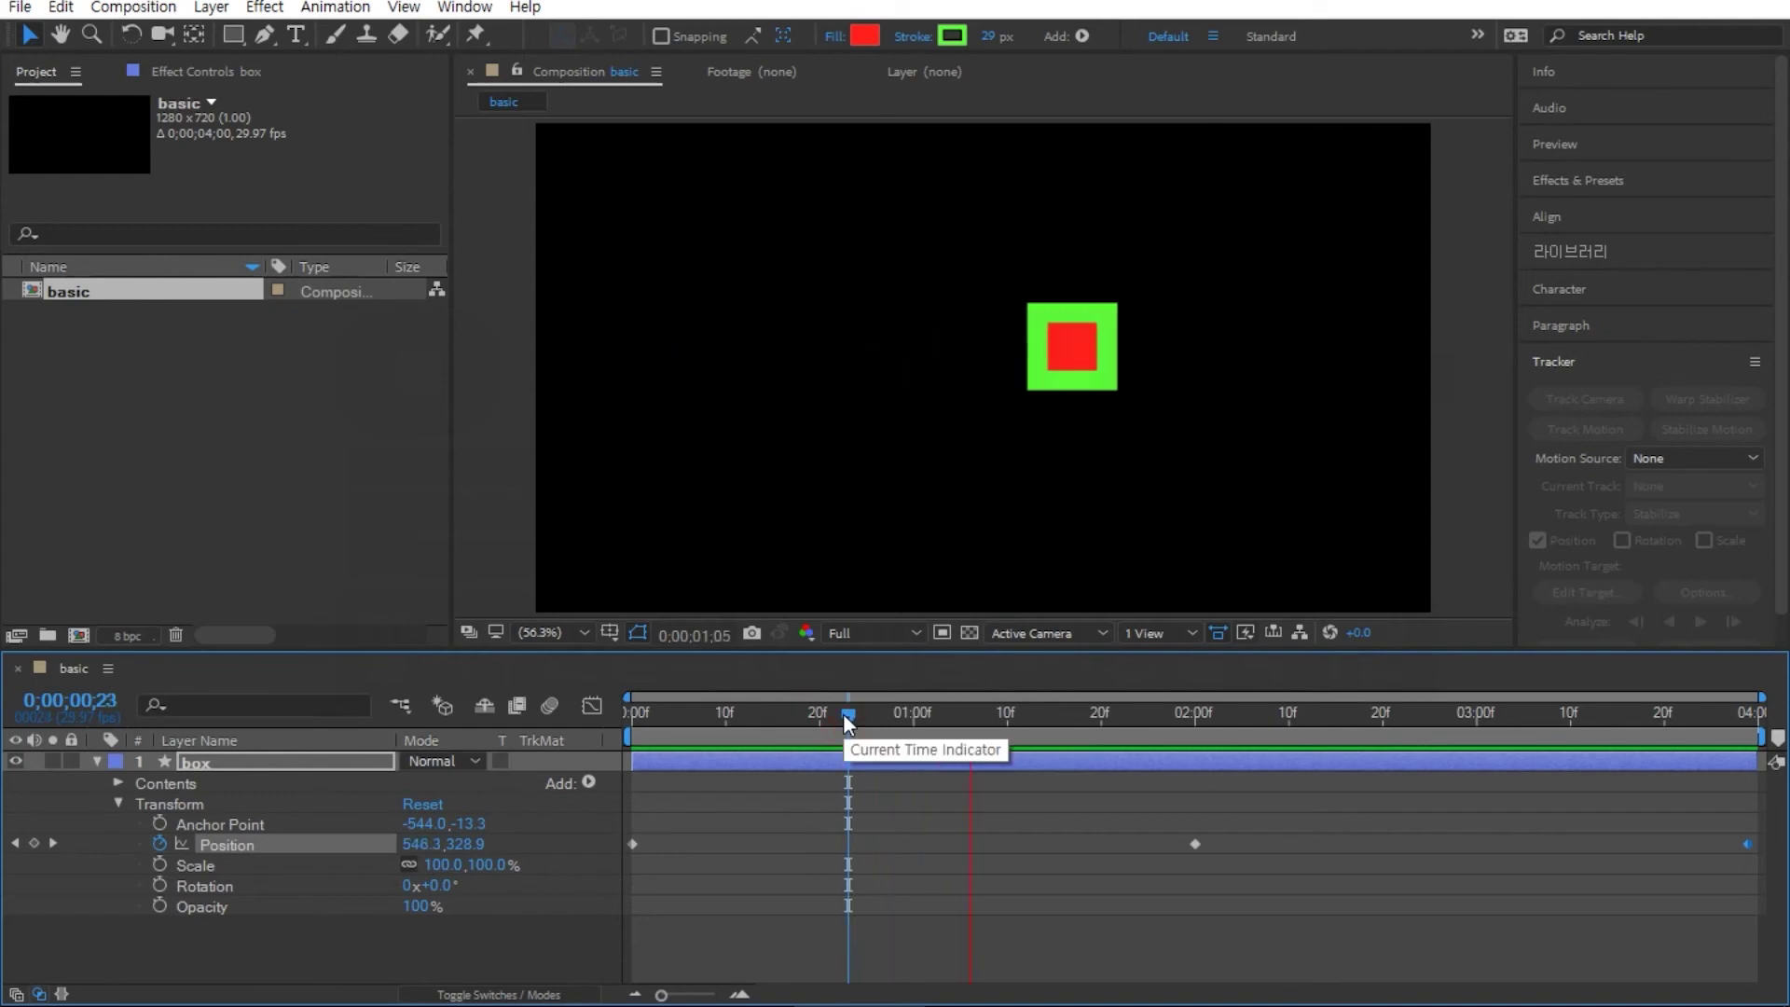
{"action": "key", "text": "space"}
Step: Scrub the playhead back to 0;00;00;08, and turn the composition's view refresh off and on again
{"action": "left_click_drag", "start_coordinate": [783, 724], "coordinate": [726, 724]}
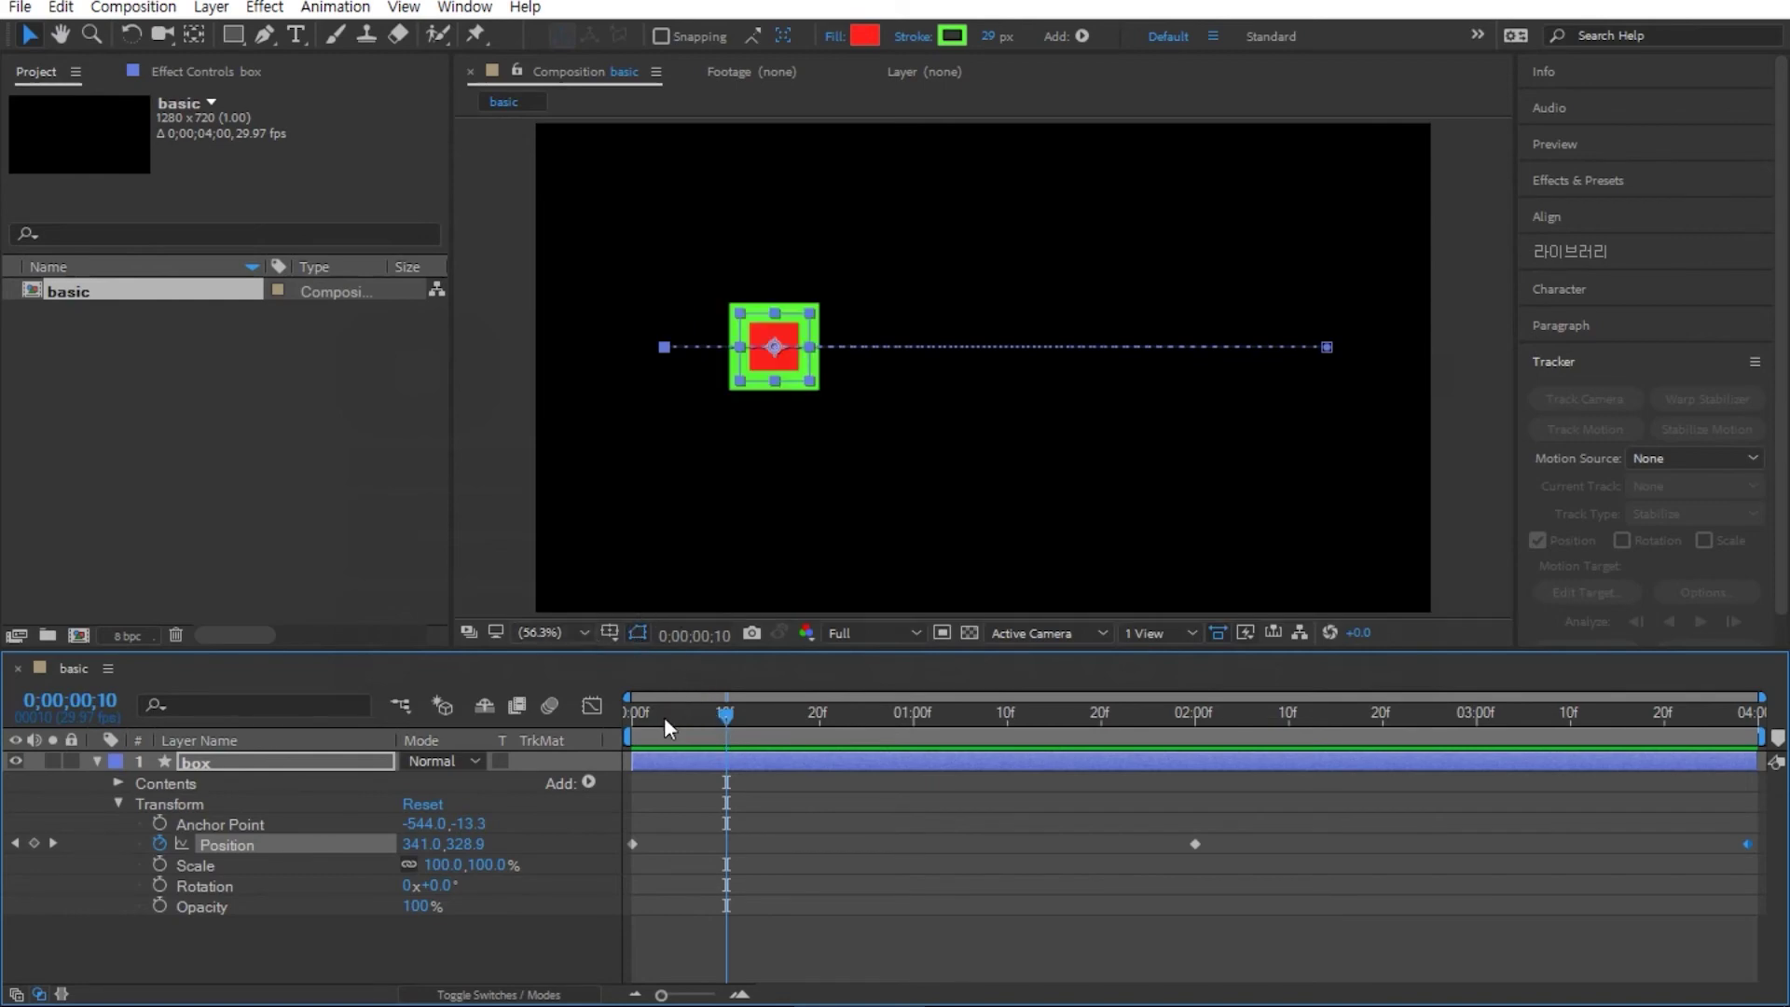
{"action": "left_click_drag", "start_coordinate": [664, 718], "coordinate": [706, 723]}
{"action": "key", "text": "Caps_Lock"}
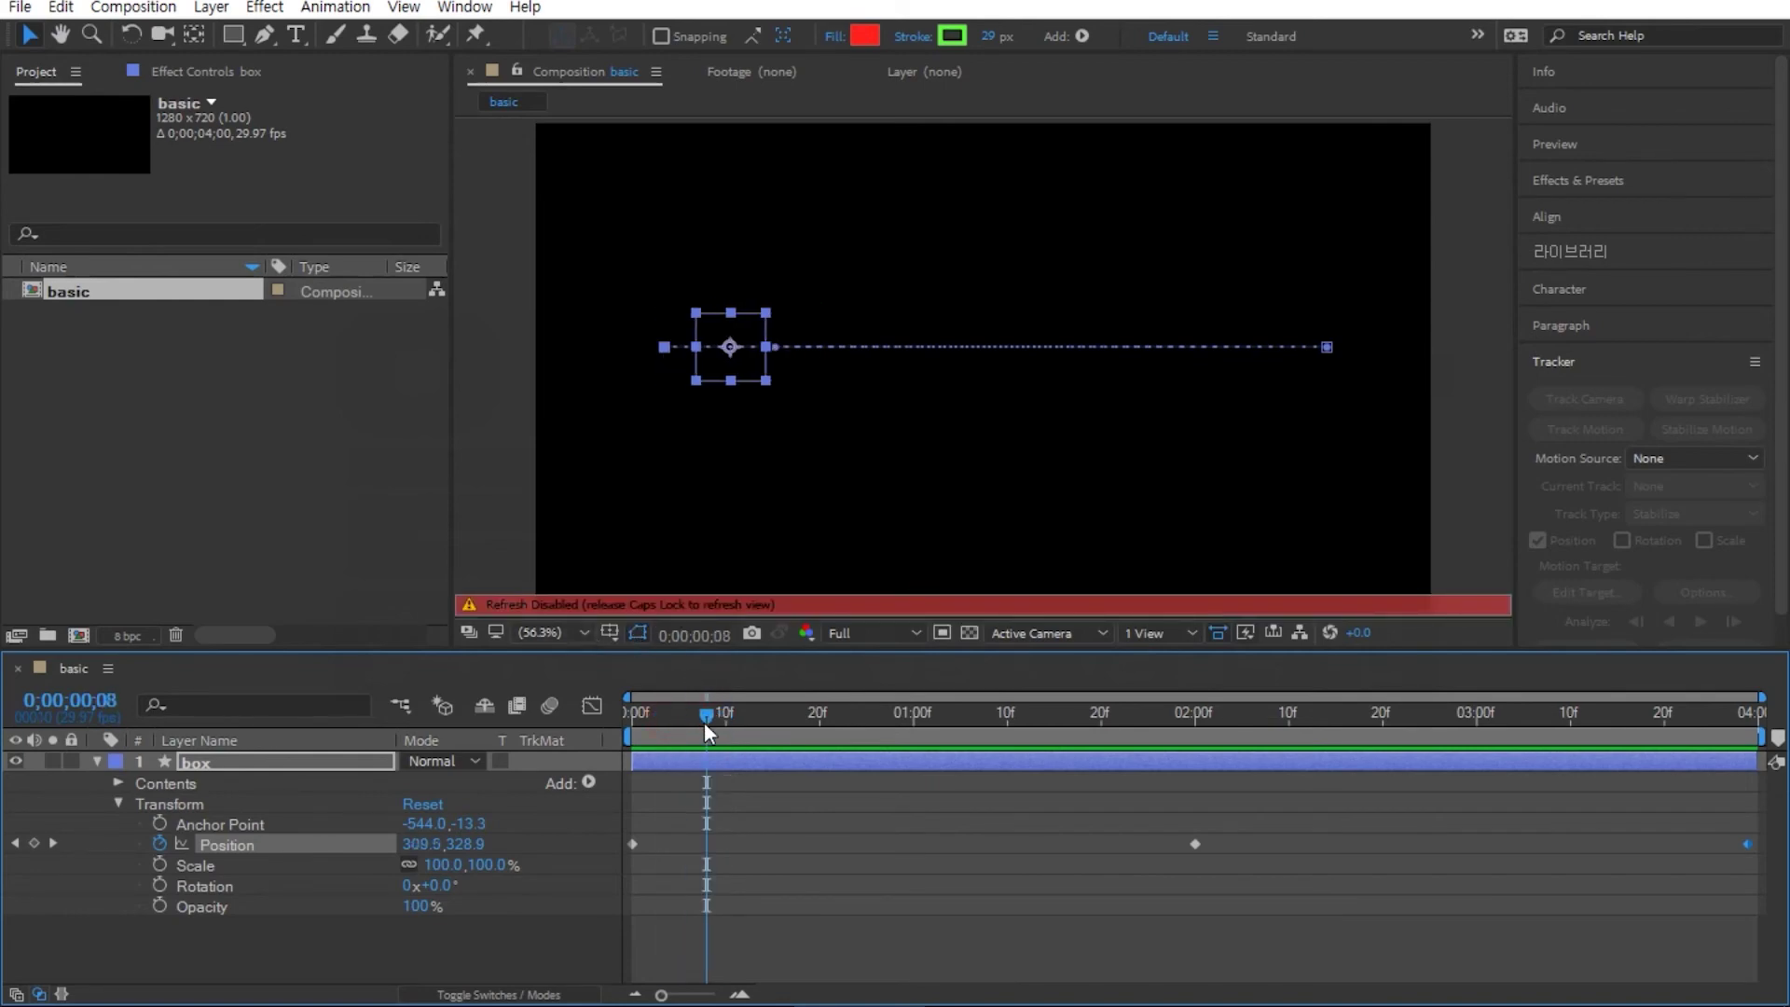
{"action": "key", "text": "Caps_Lock"}
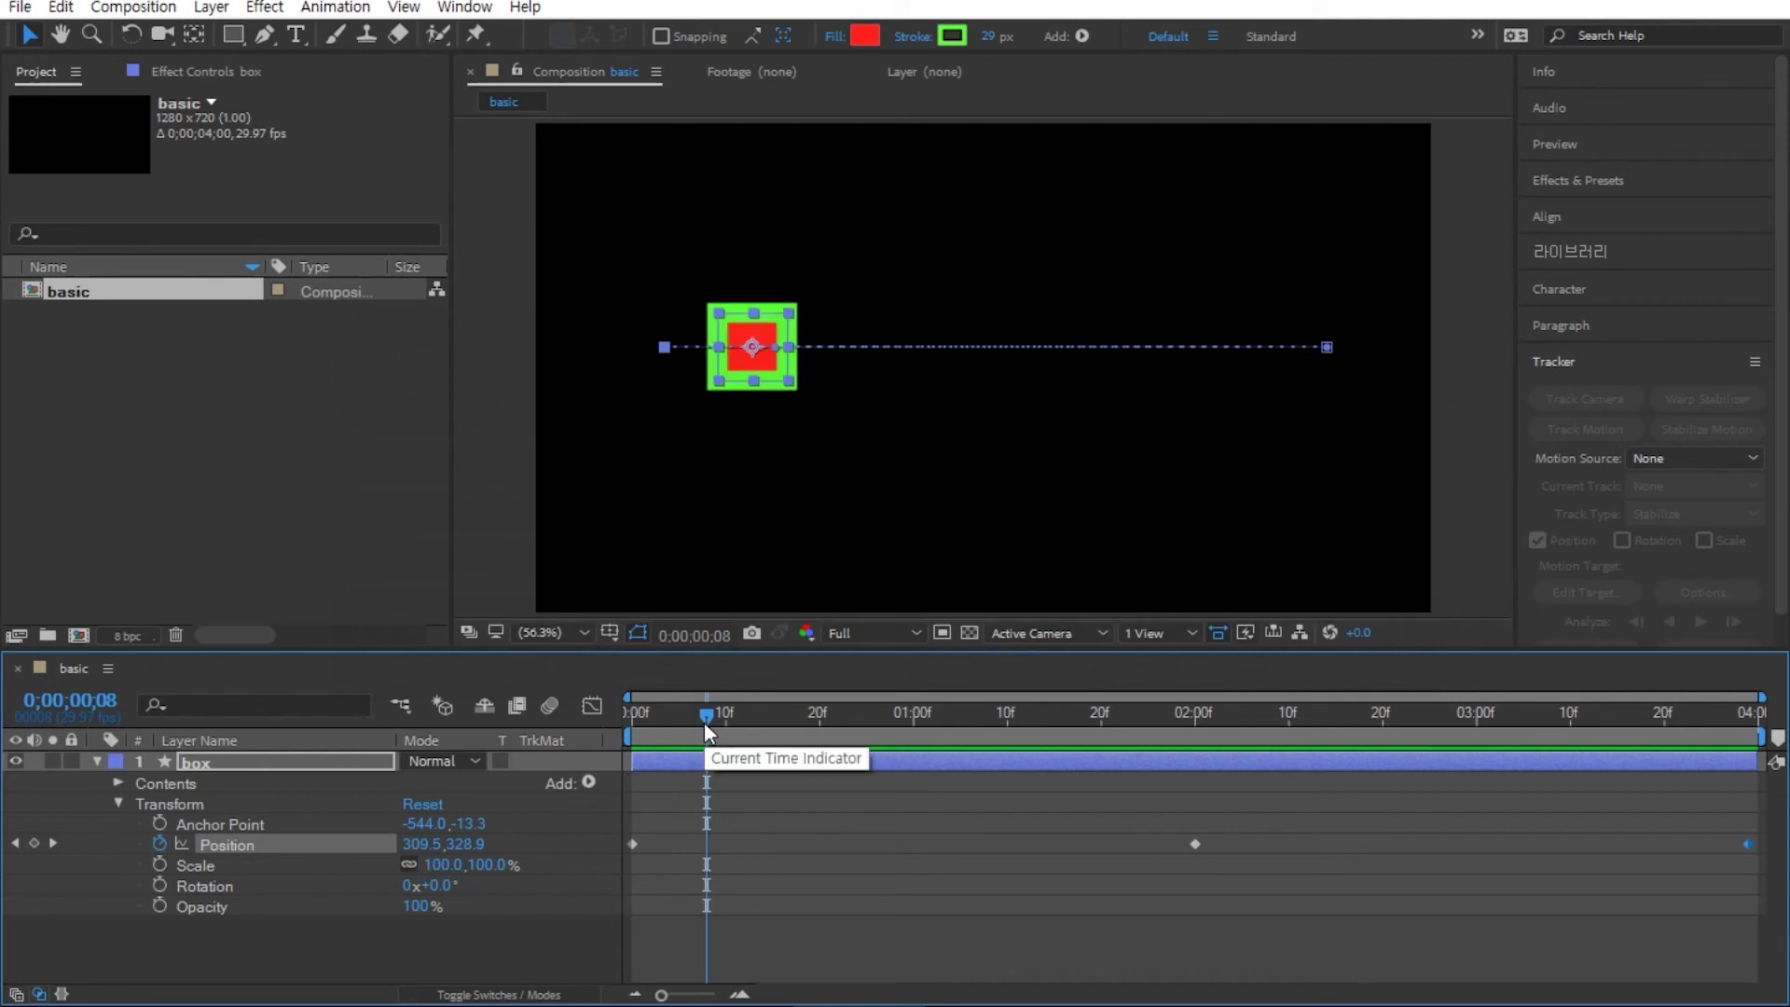
Step: Delete the box layer and draw a new square just up and left of the composition's centre with the Rectangle tool
{"action": "left_click", "coordinate": [190, 762]}
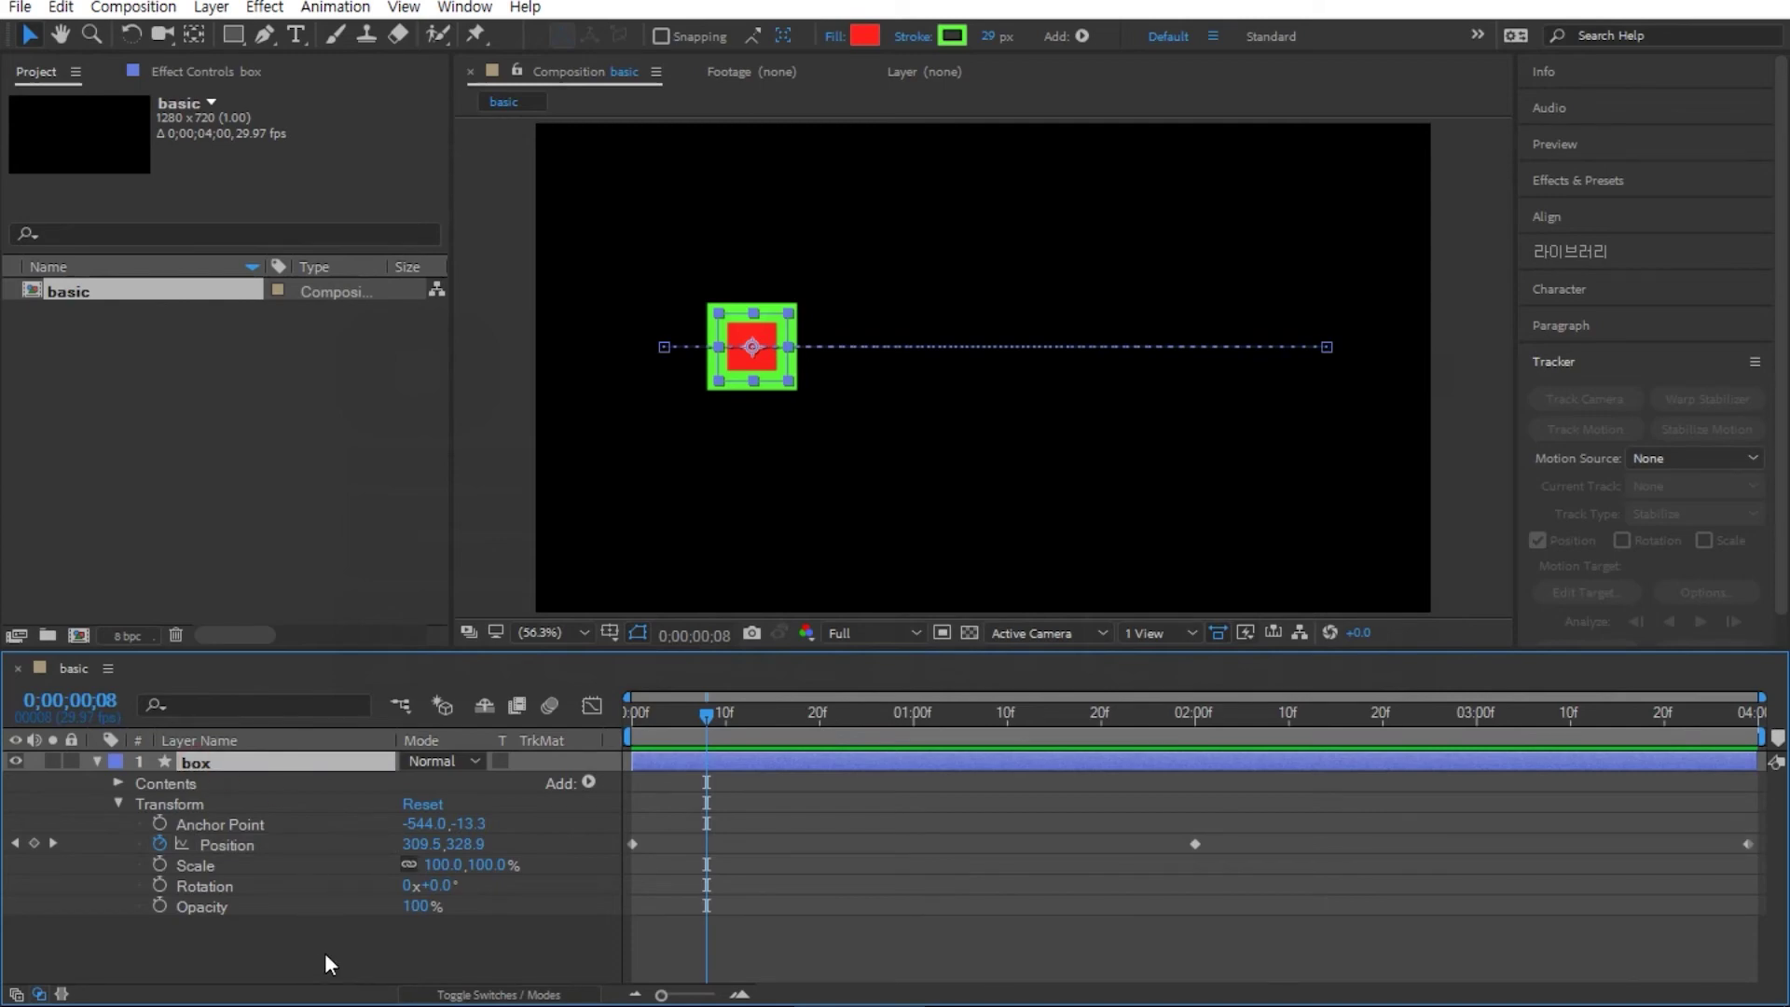
{"action": "key", "text": "Delete"}
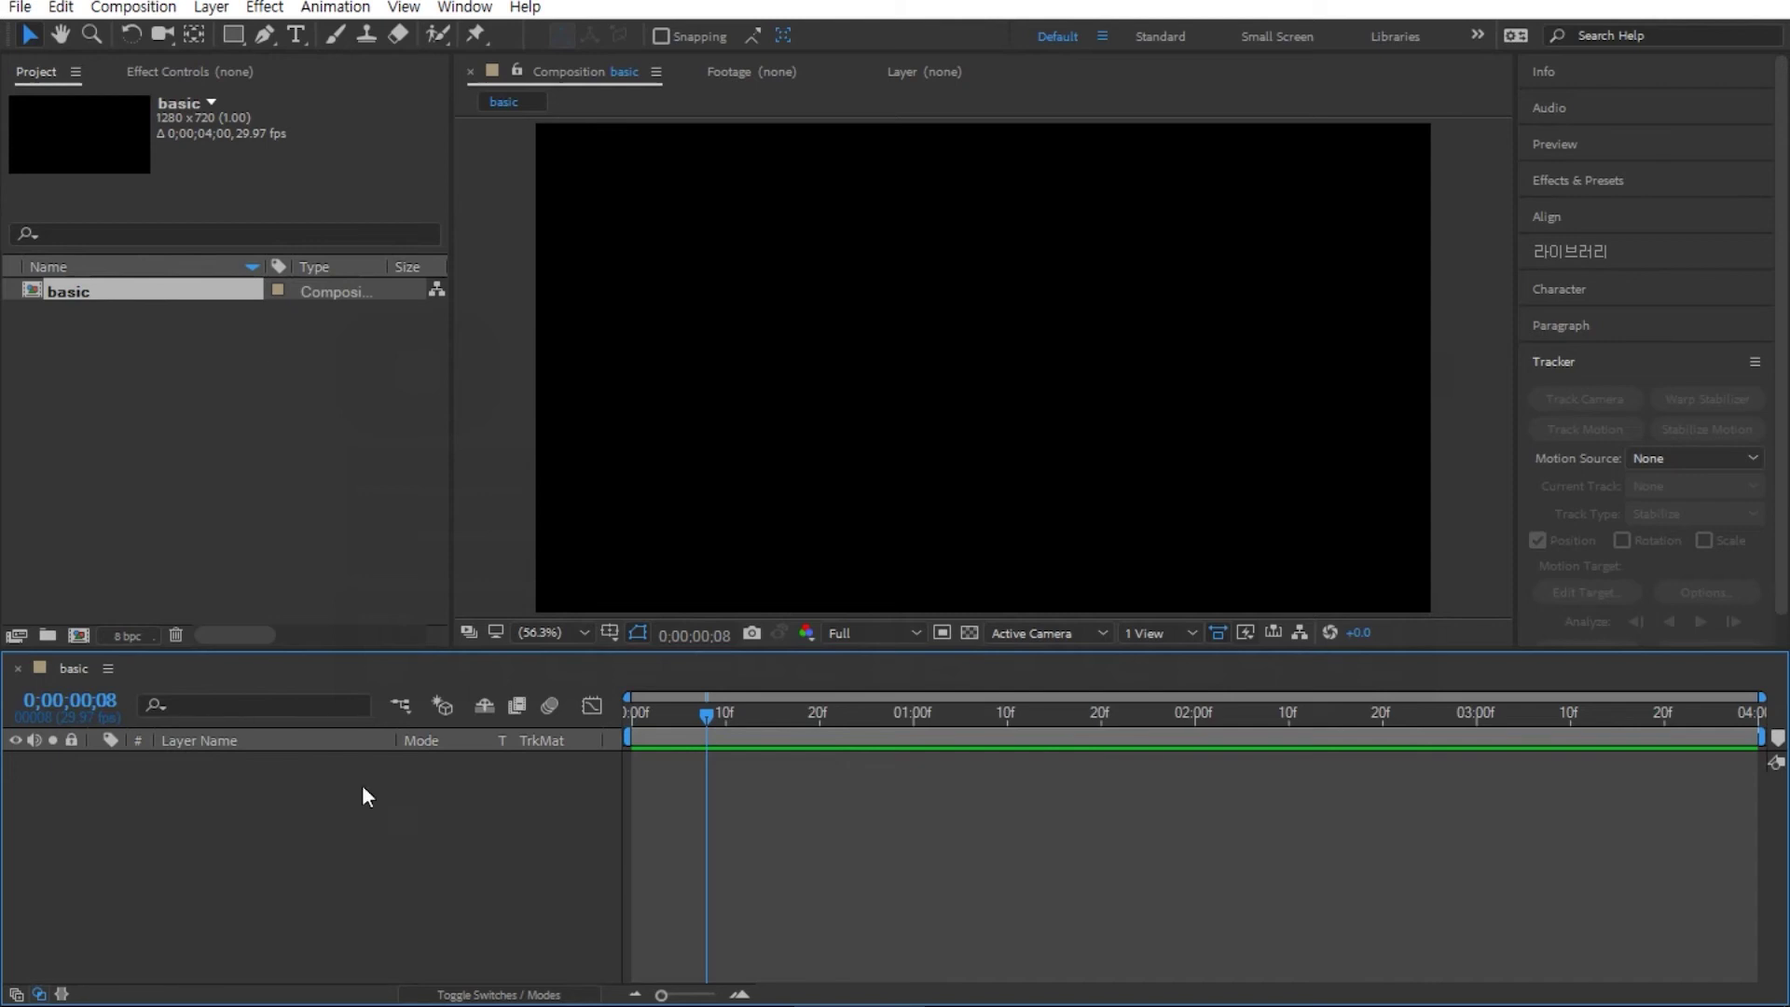
{"action": "left_click", "coordinate": [233, 36]}
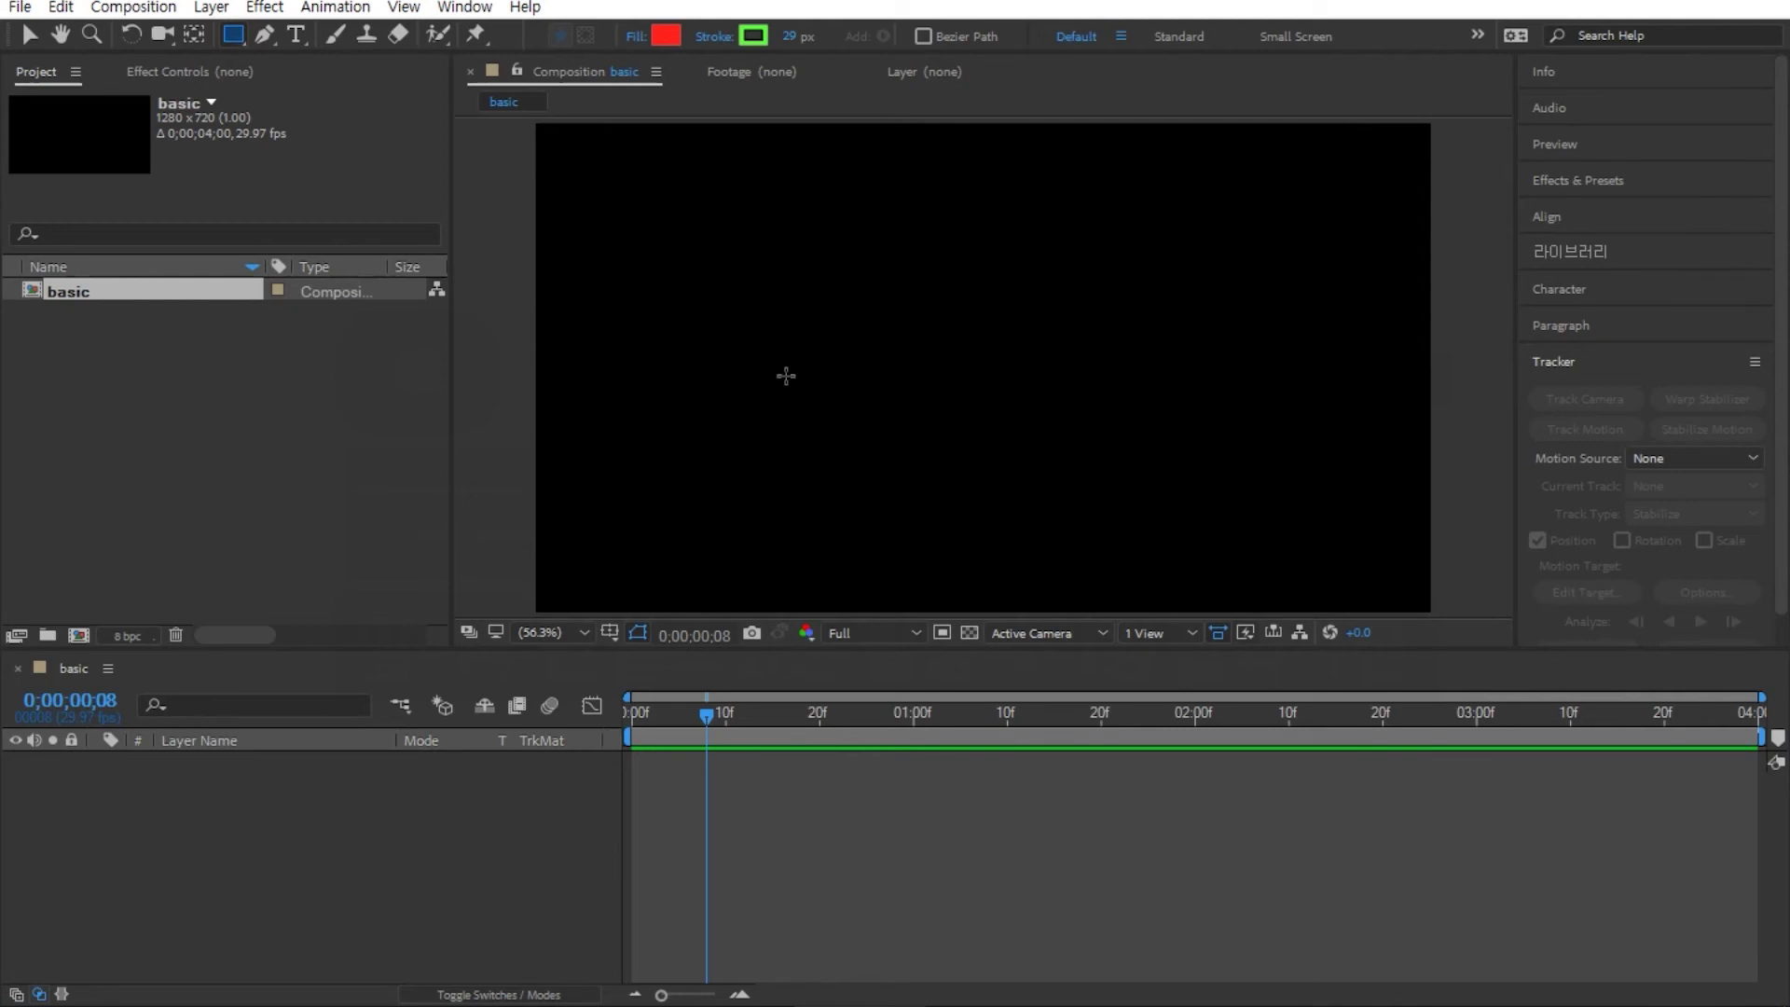
{"action": "mouse_move", "coordinate": [911, 324]}
{"action": "left_mouse_down"}
{"action": "mouse_move", "coordinate": [982, 377]}
{"action": "mouse_move", "coordinate": [939, 347]}
{"action": "left_mouse_up"}
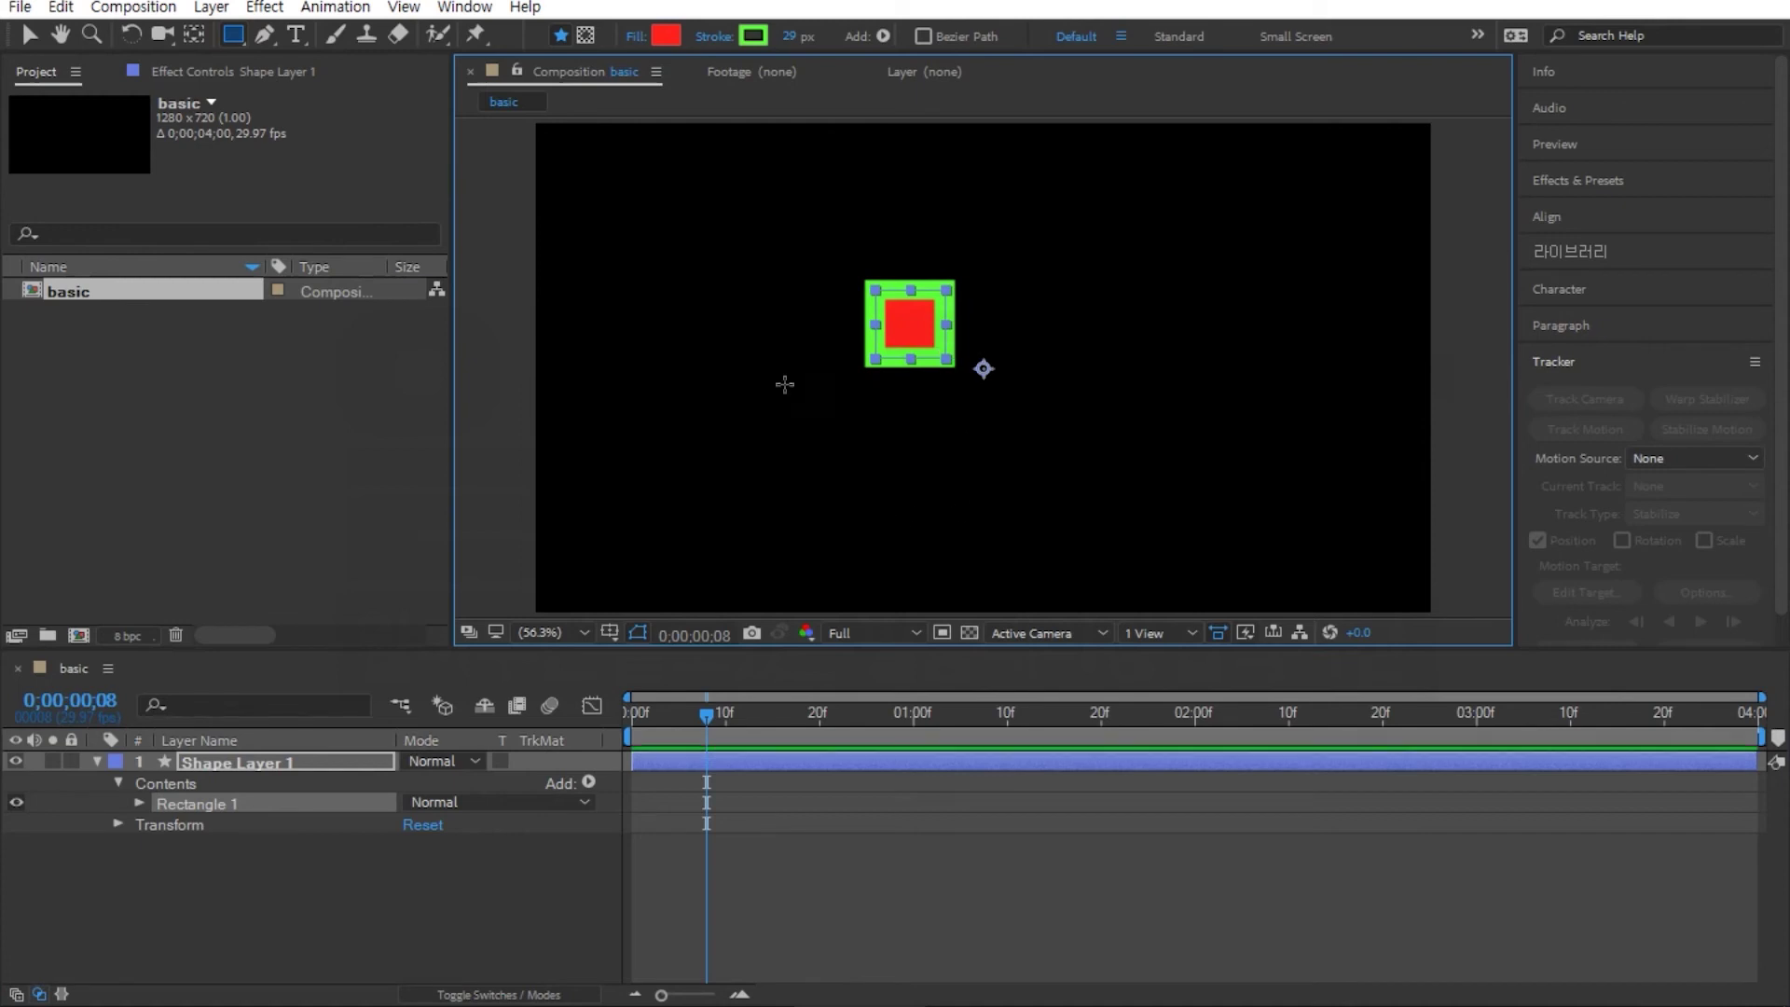
Step: Select the whole Shape Layer 1 and move it slightly right and up in the composition with the Selection tool
{"action": "left_click", "coordinate": [26, 37]}
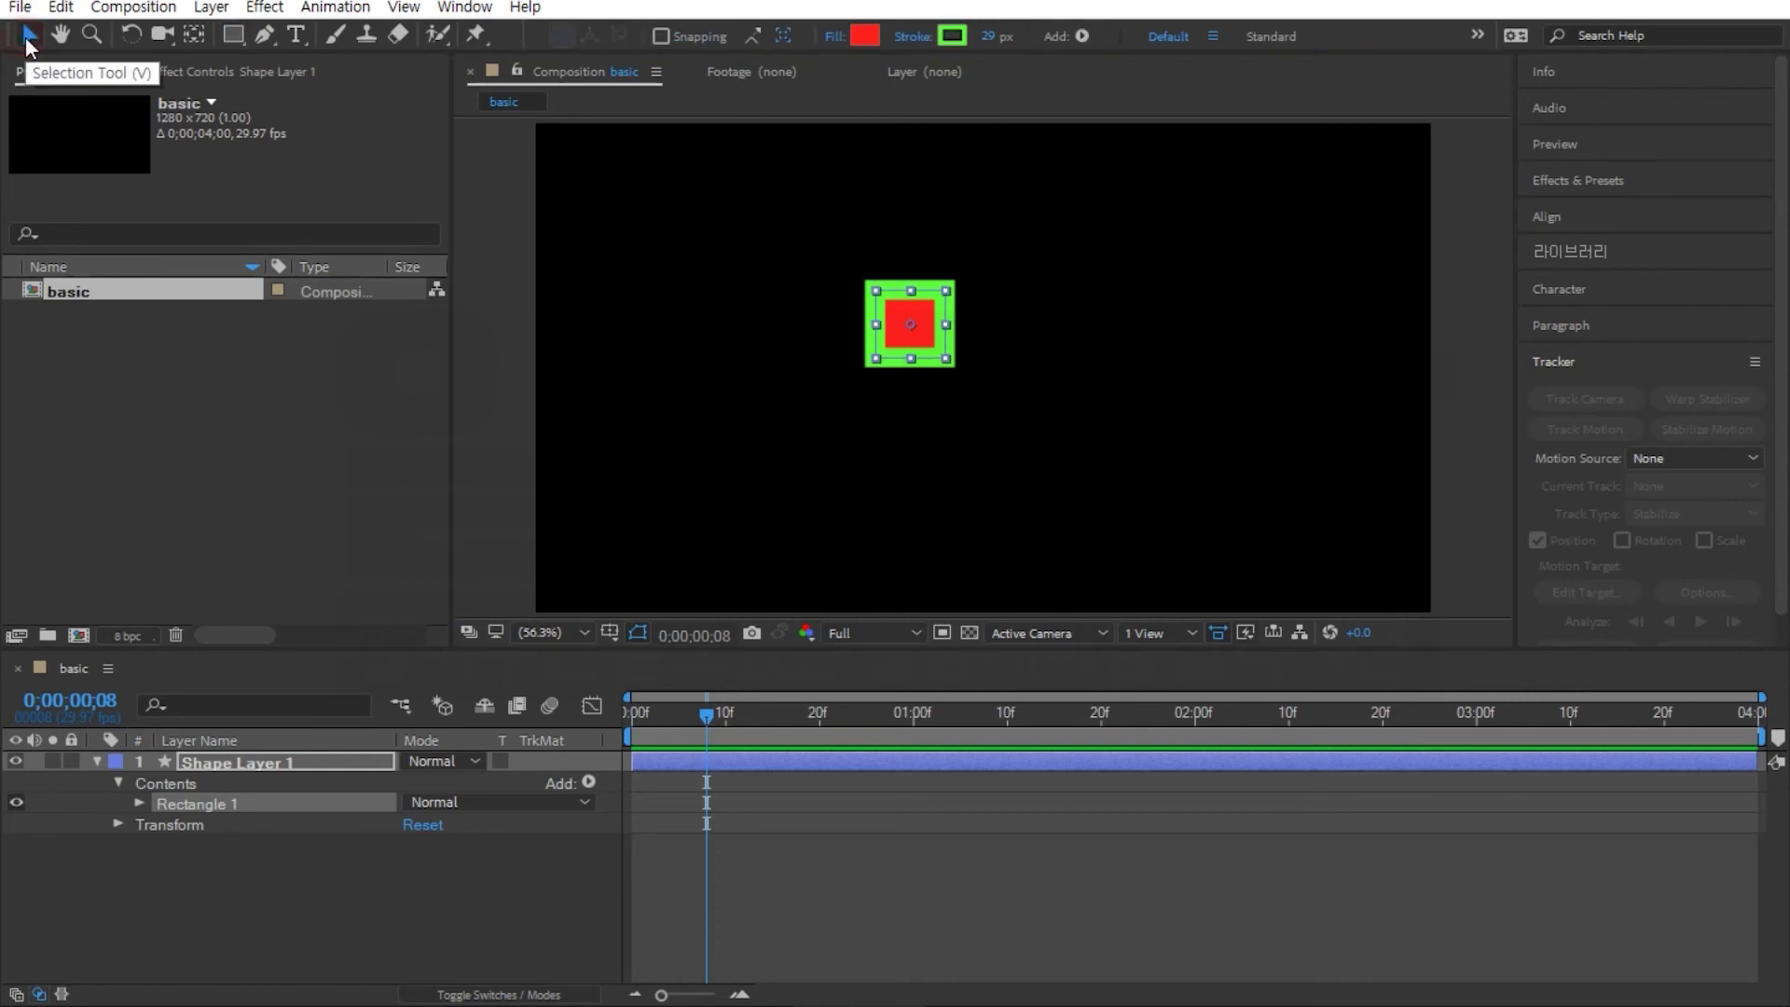
{"action": "left_click", "coordinate": [797, 254]}
{"action": "left_click", "coordinate": [911, 300]}
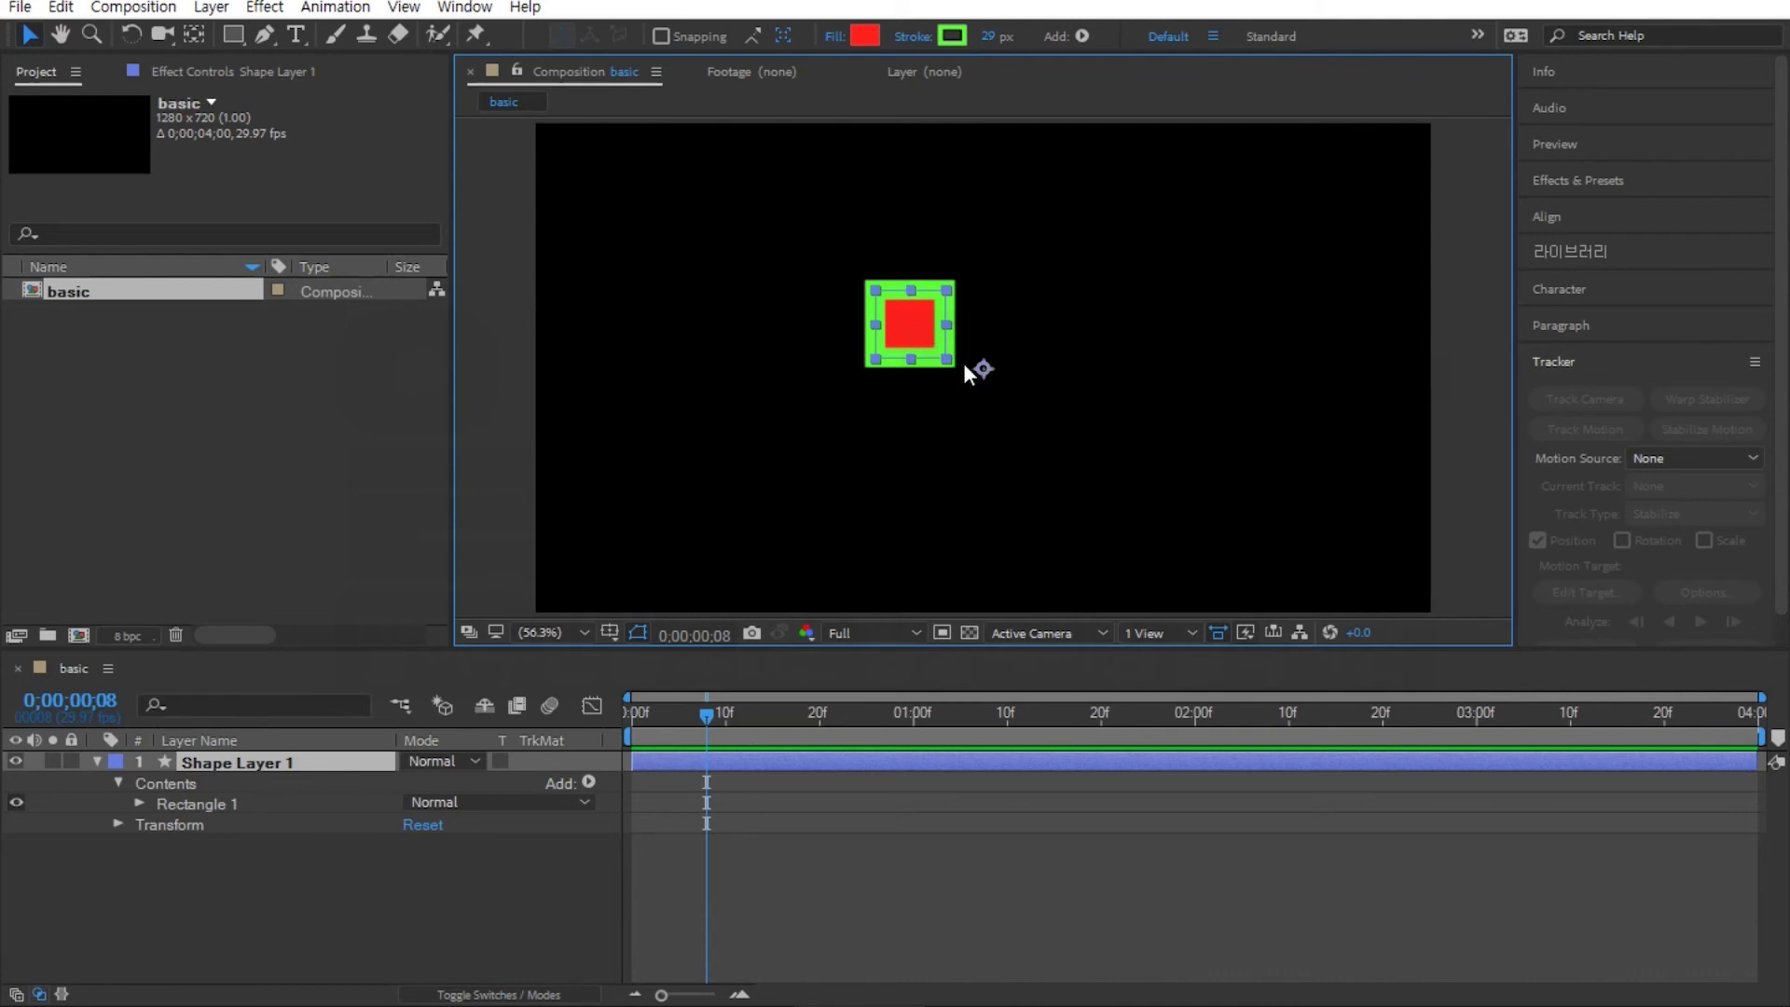
{"action": "left_click_drag", "start_coordinate": [932, 352], "coordinate": [953, 309]}
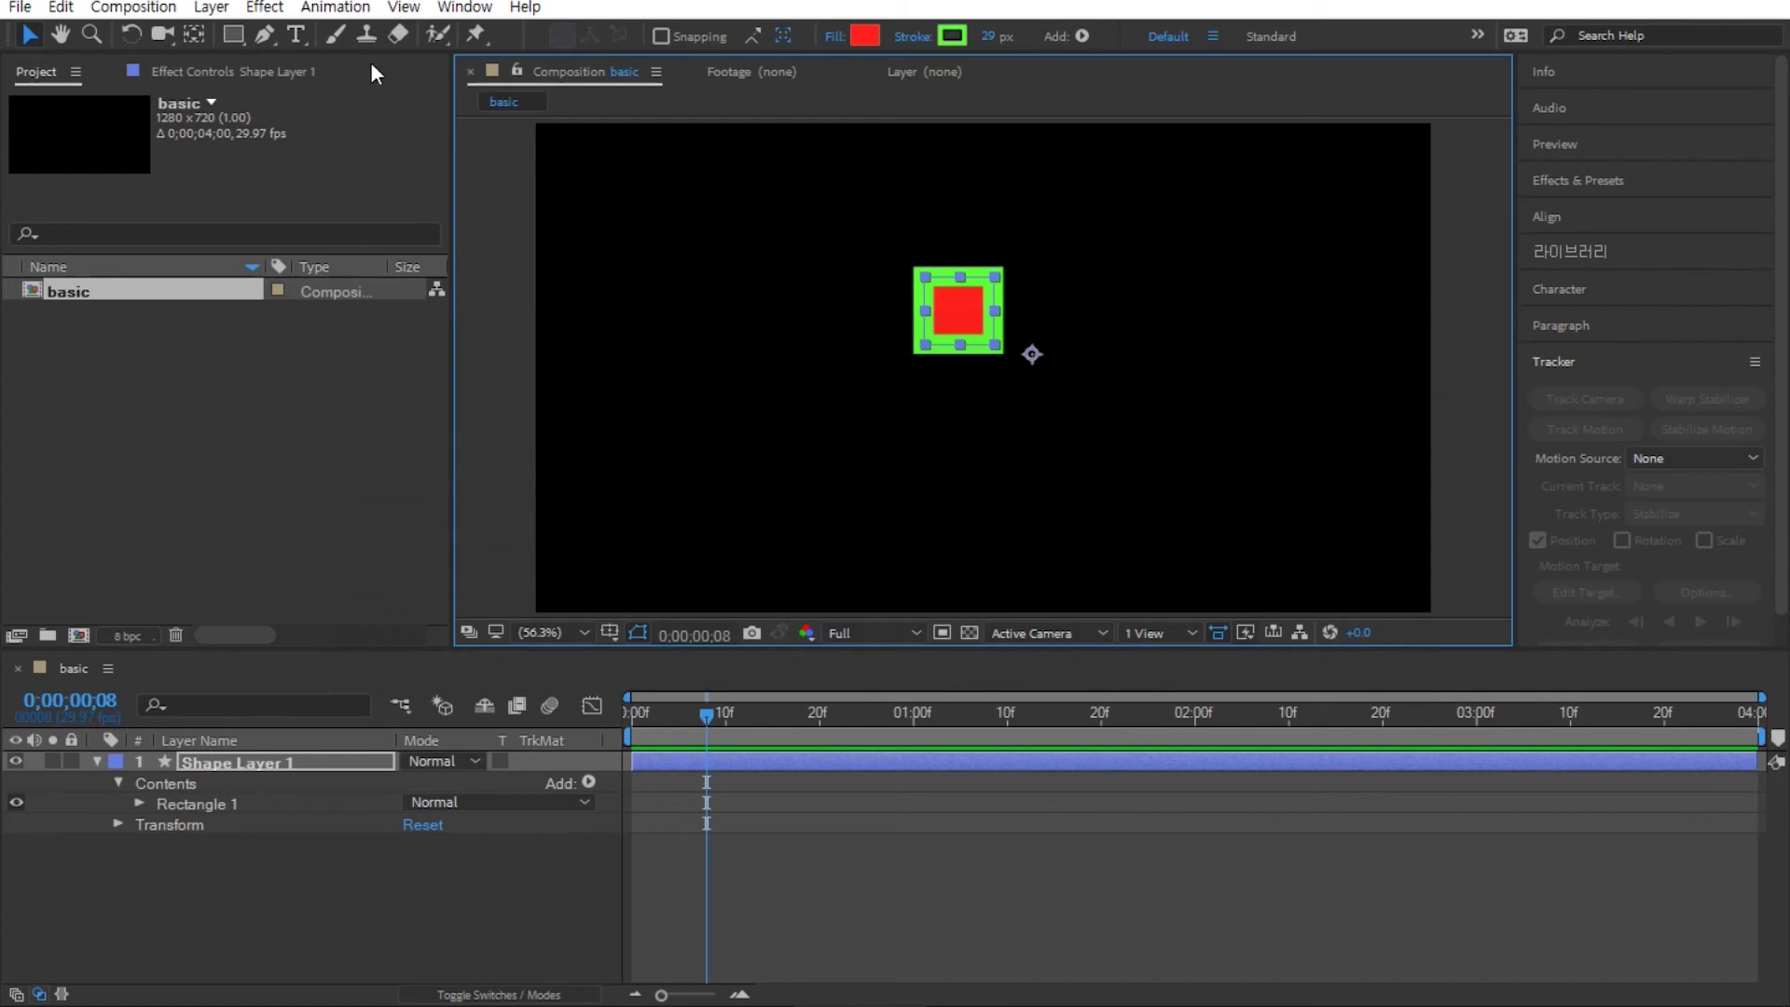
Step: Centre the square's anchor point inside it with the Pan Behind tool, and move the square to the composition's left side
{"action": "left_click", "coordinate": [197, 34]}
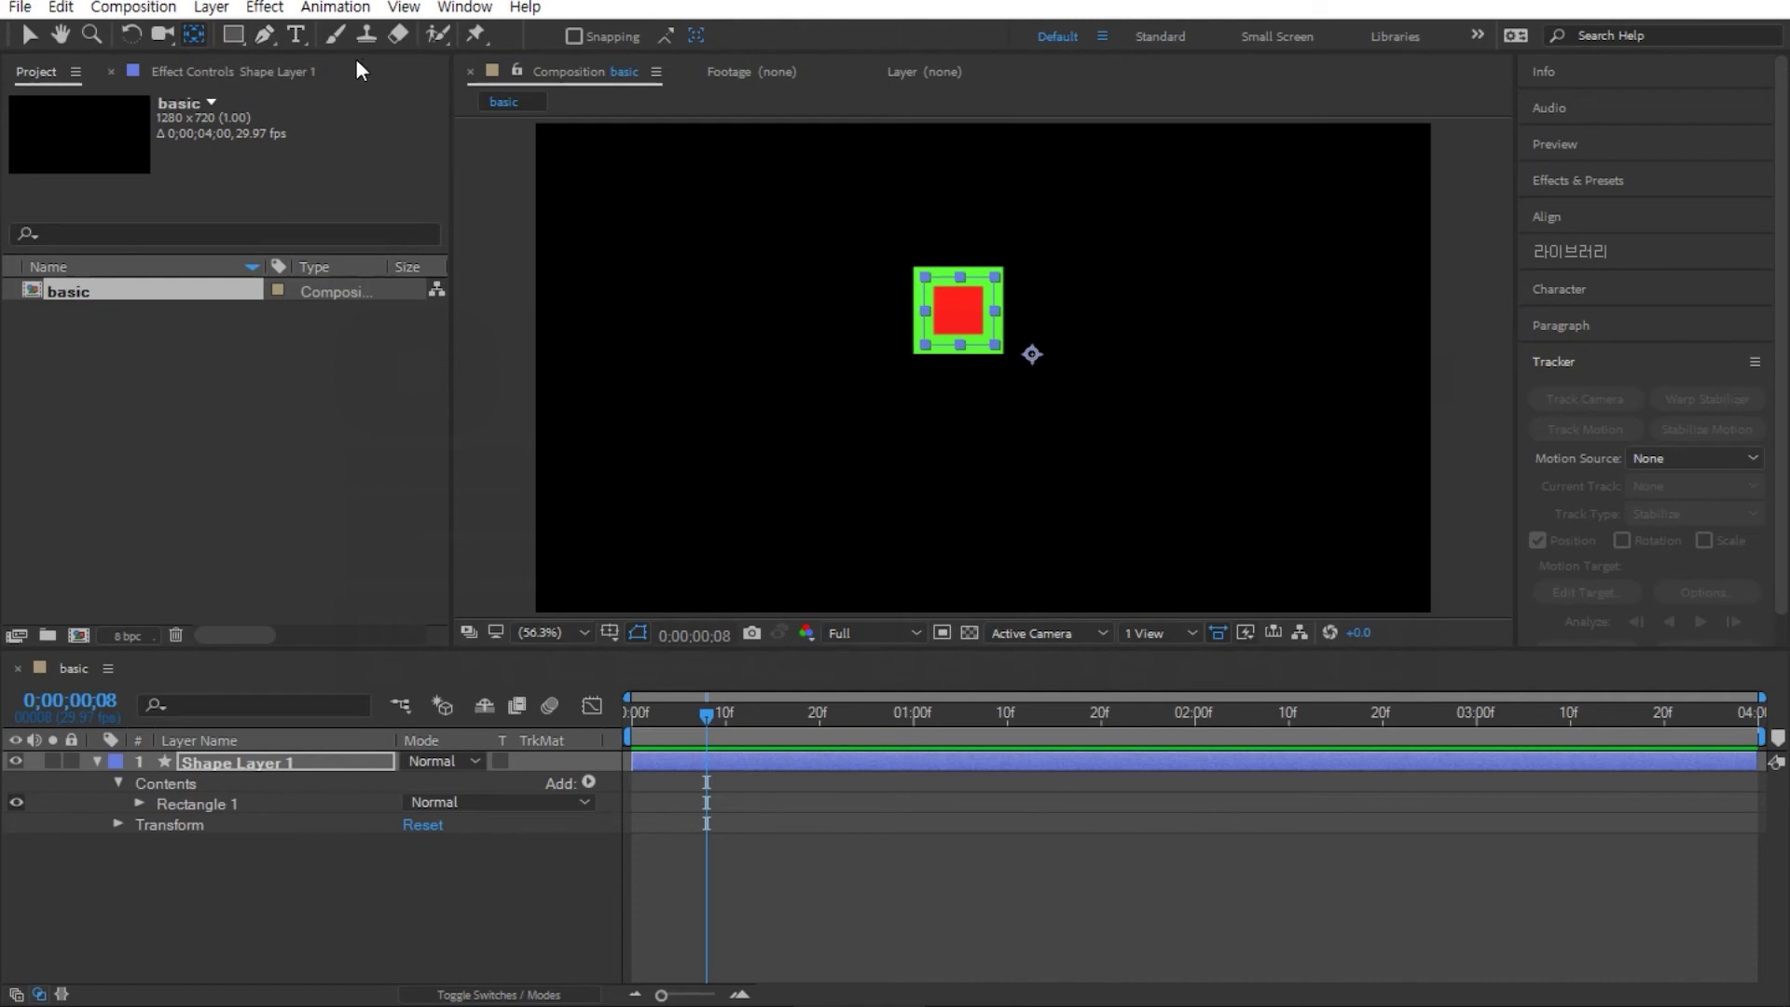
{"action": "left_click_drag", "start_coordinate": [1032, 354], "coordinate": [960, 307]}
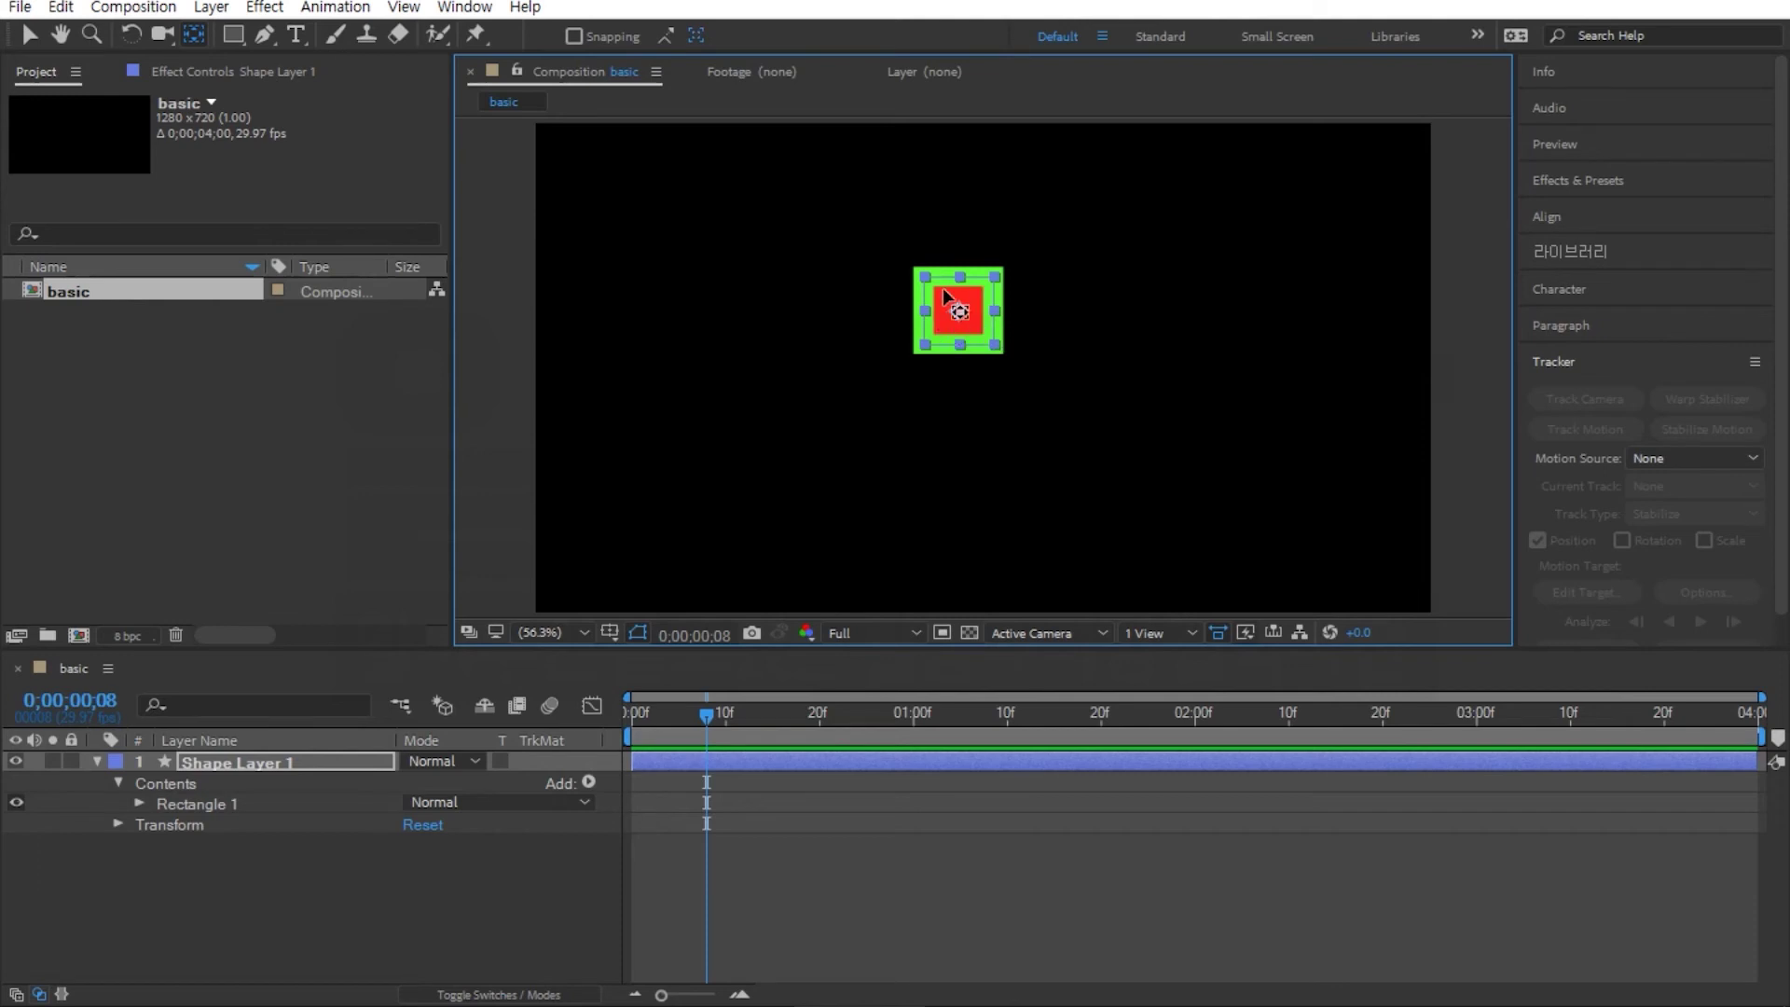
{"action": "left_click", "coordinate": [29, 34]}
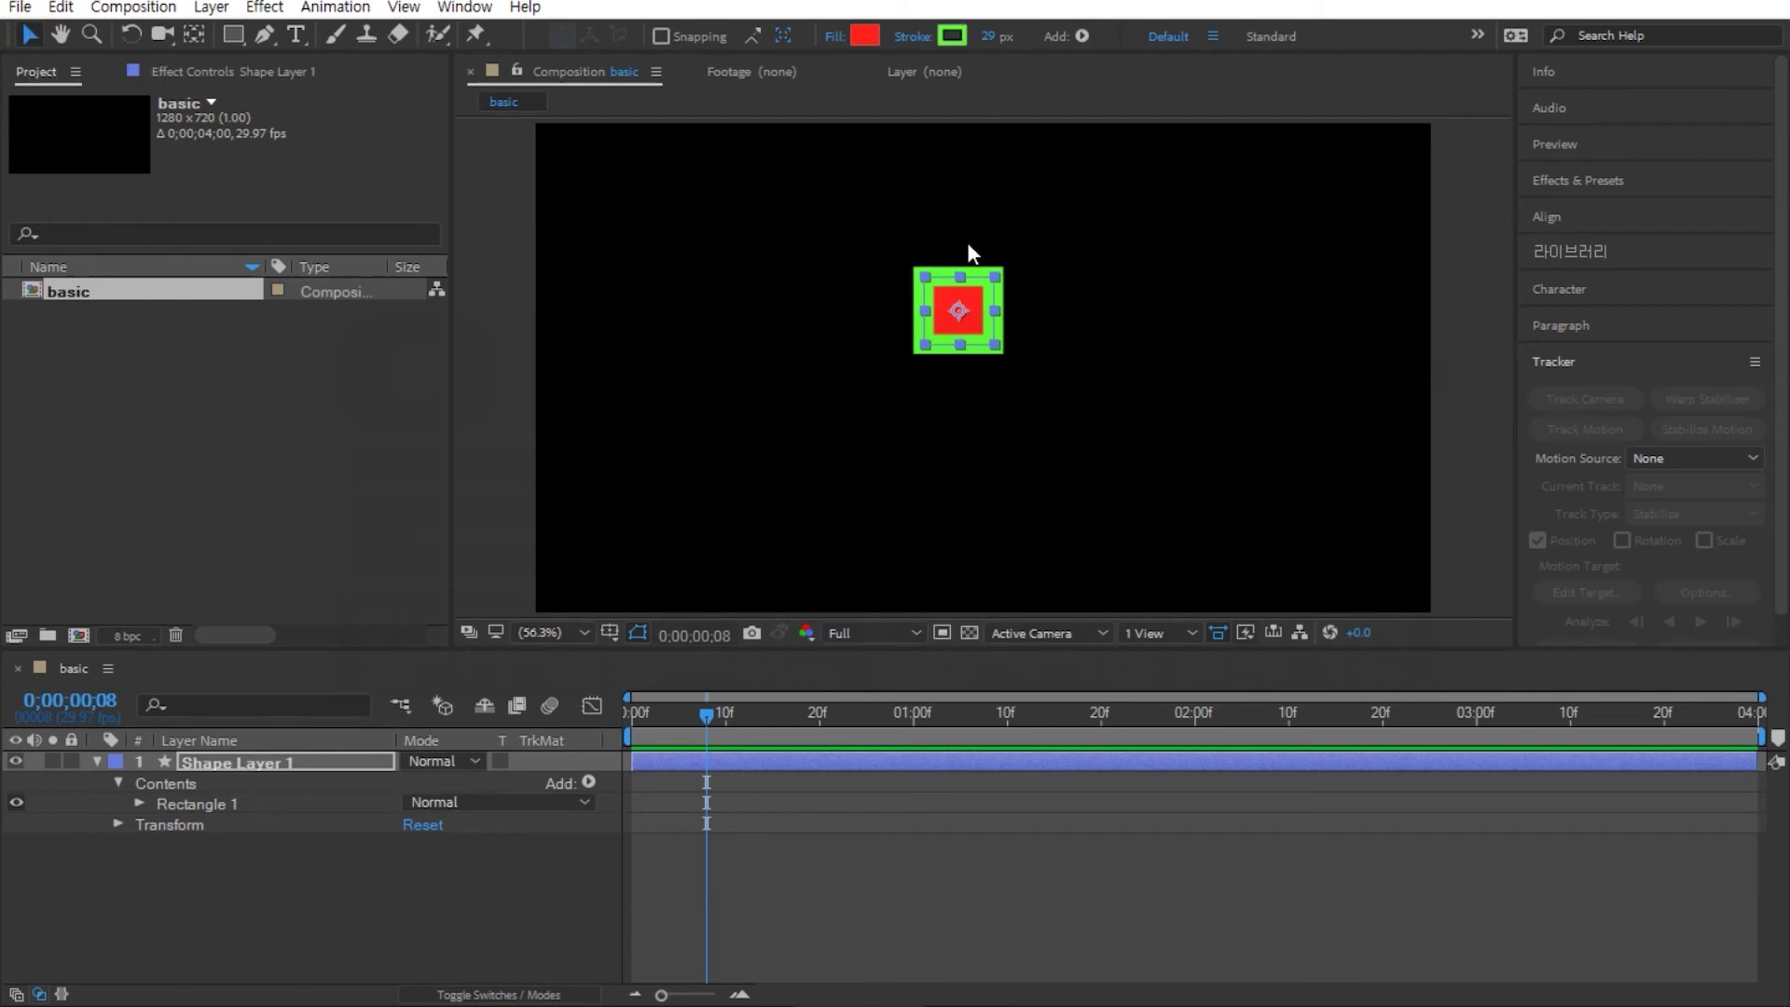
{"action": "left_click_drag", "start_coordinate": [977, 294], "coordinate": [638, 347]}
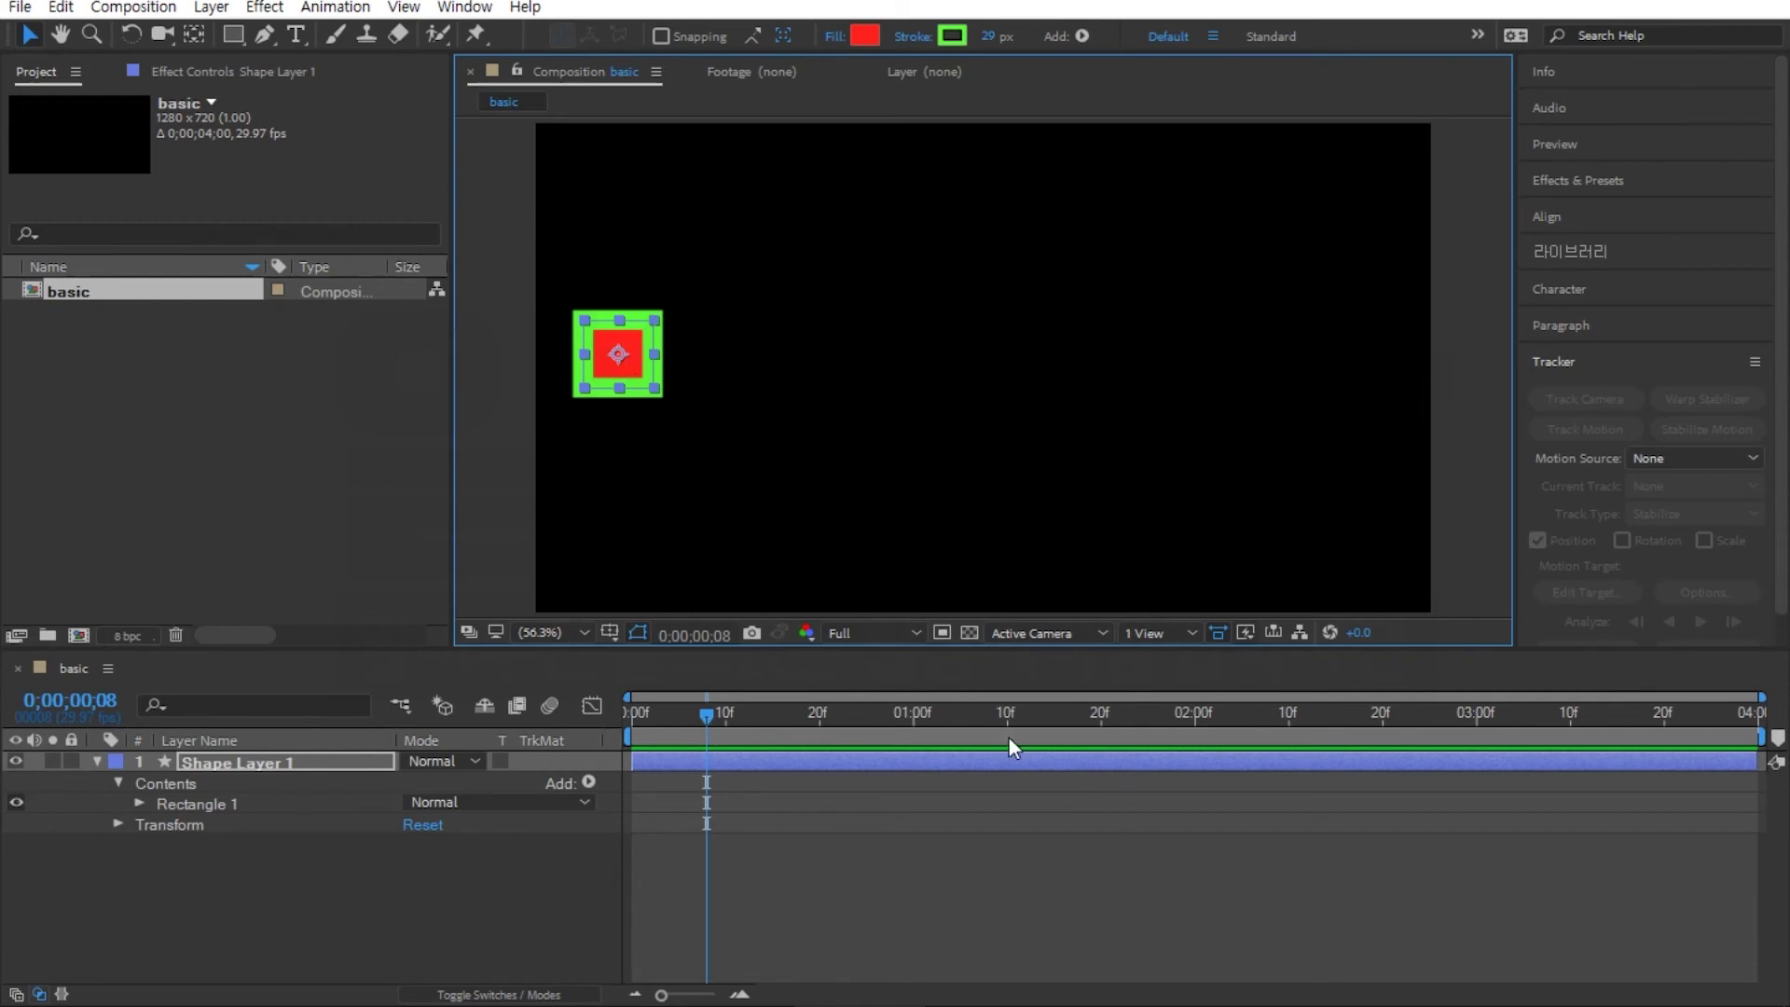
Step: Scrub the playhead back and forth across the timeline to check whether the square moves without keyframes
{"action": "left_click_drag", "start_coordinate": [708, 714], "coordinate": [1101, 714]}
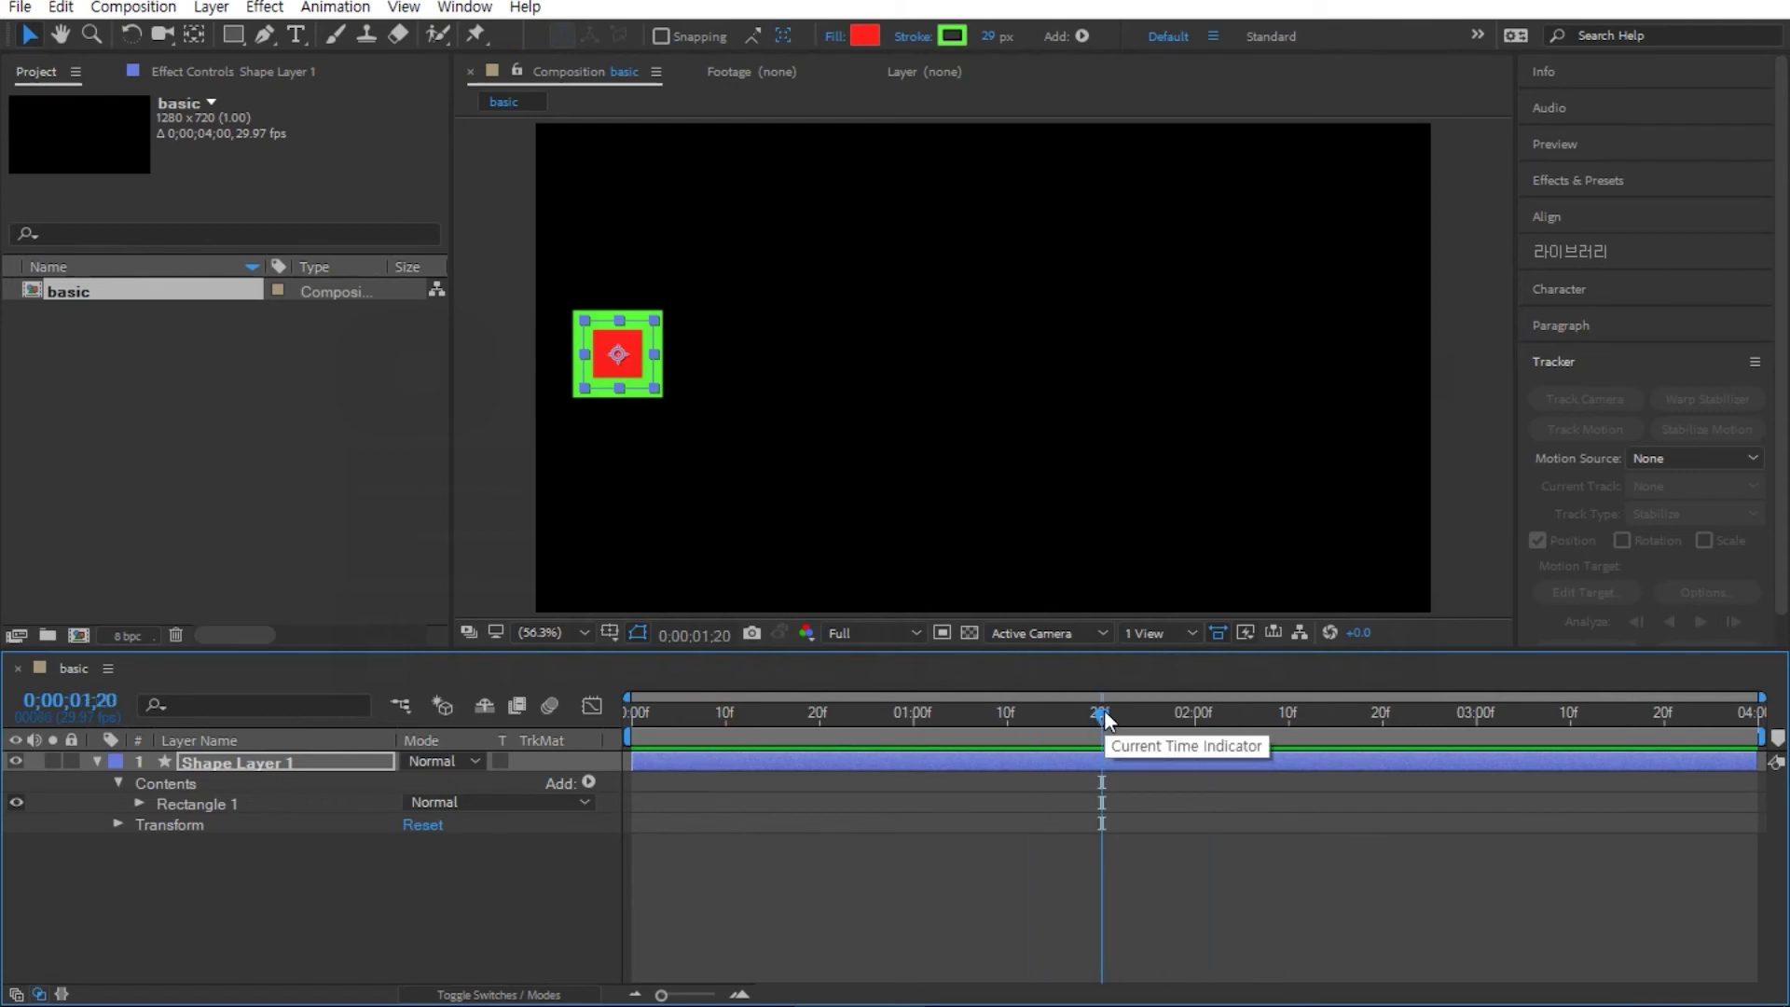
{"action": "left_click_drag", "start_coordinate": [1044, 716], "coordinate": [563, 715]}
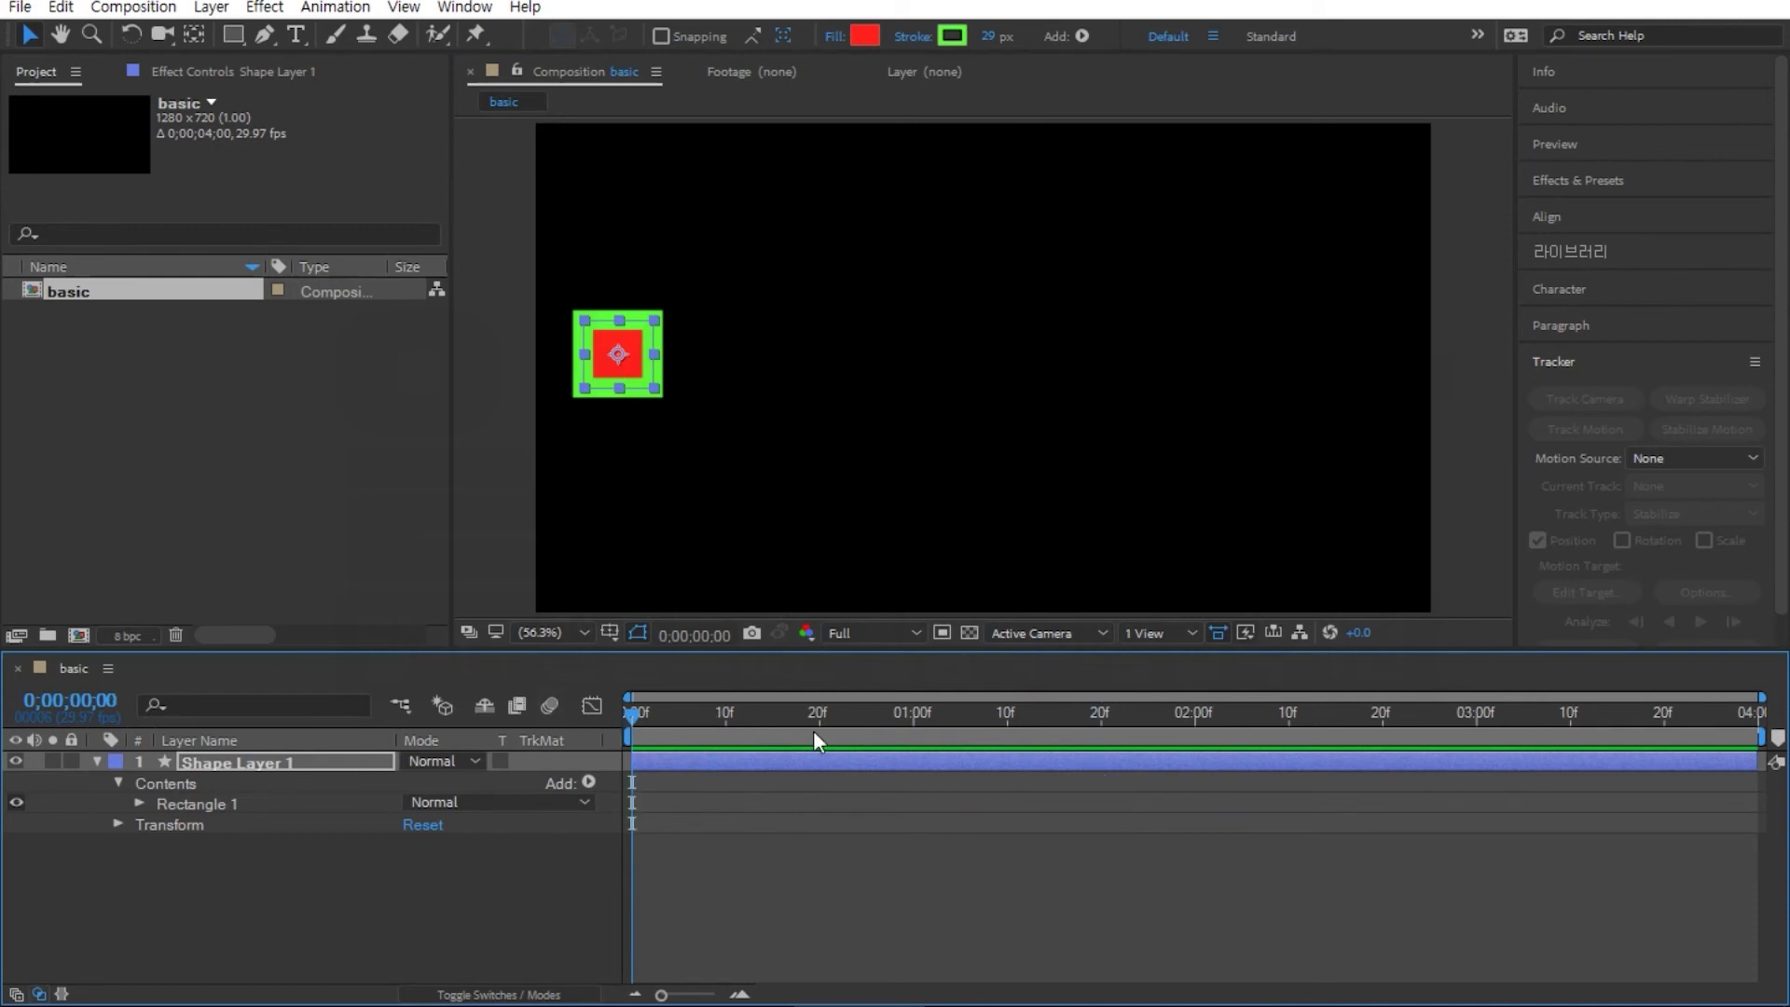
{"action": "left_click_drag", "start_coordinate": [685, 713], "coordinate": [1156, 718]}
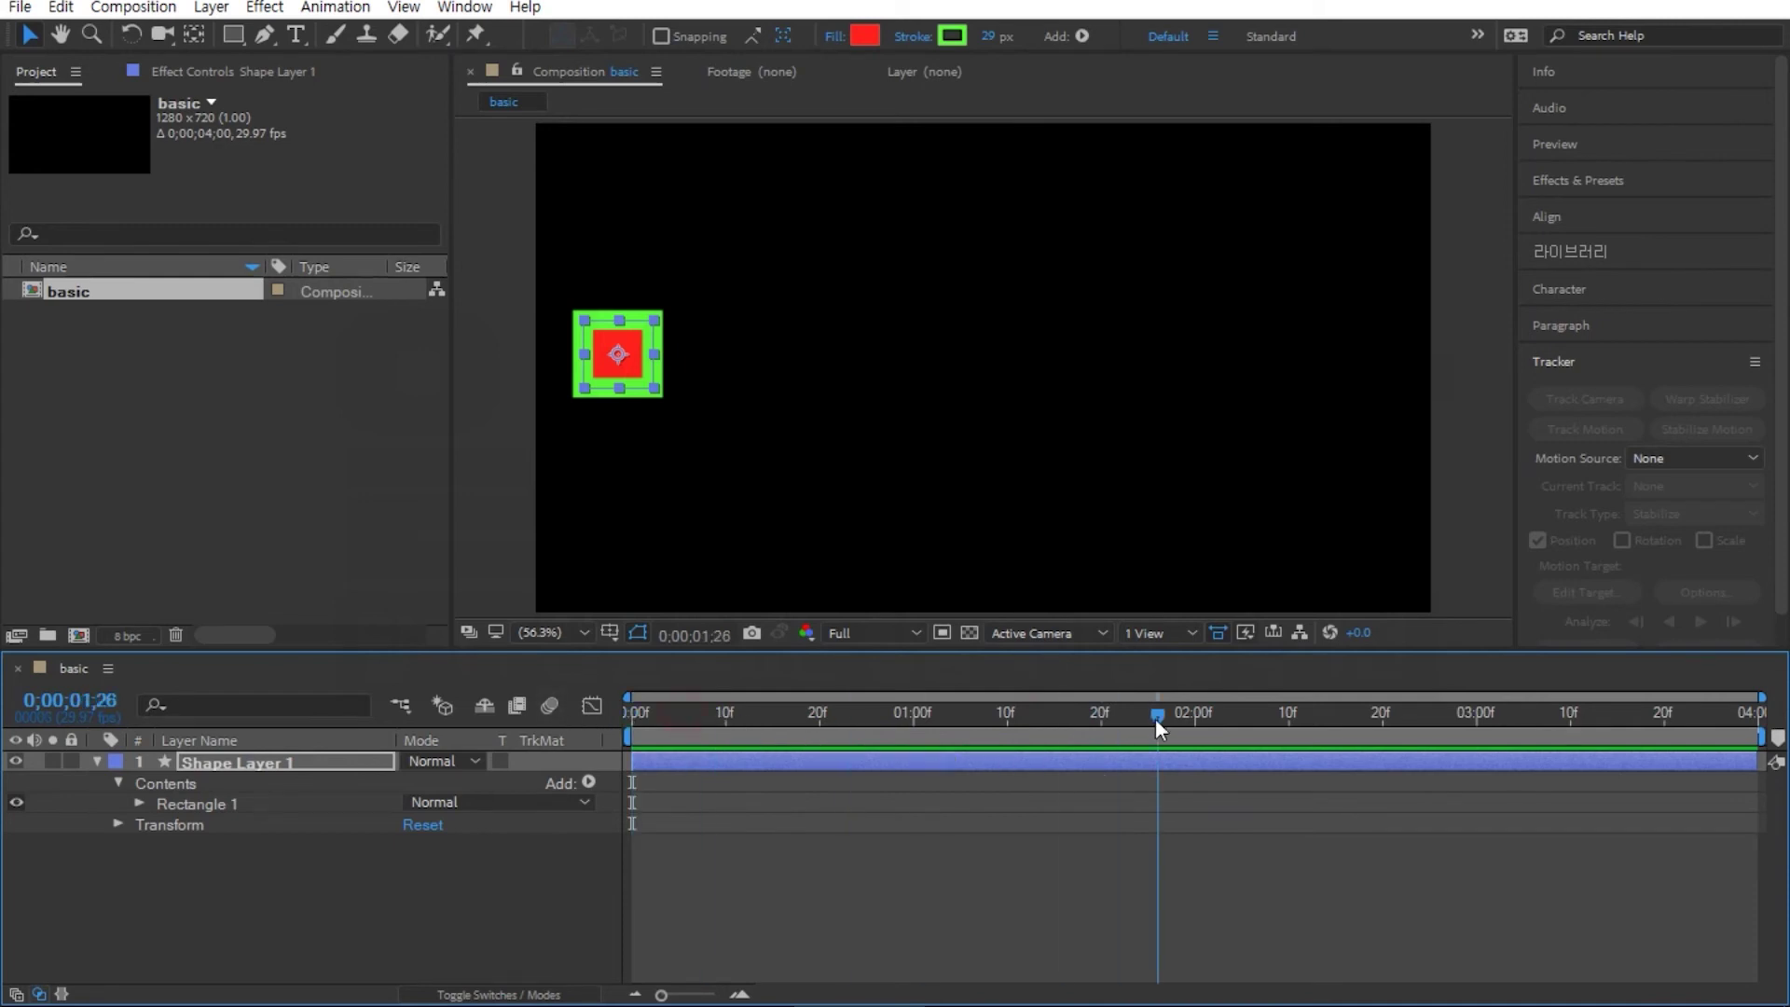
{"action": "left_click", "coordinate": [1577, 714]}
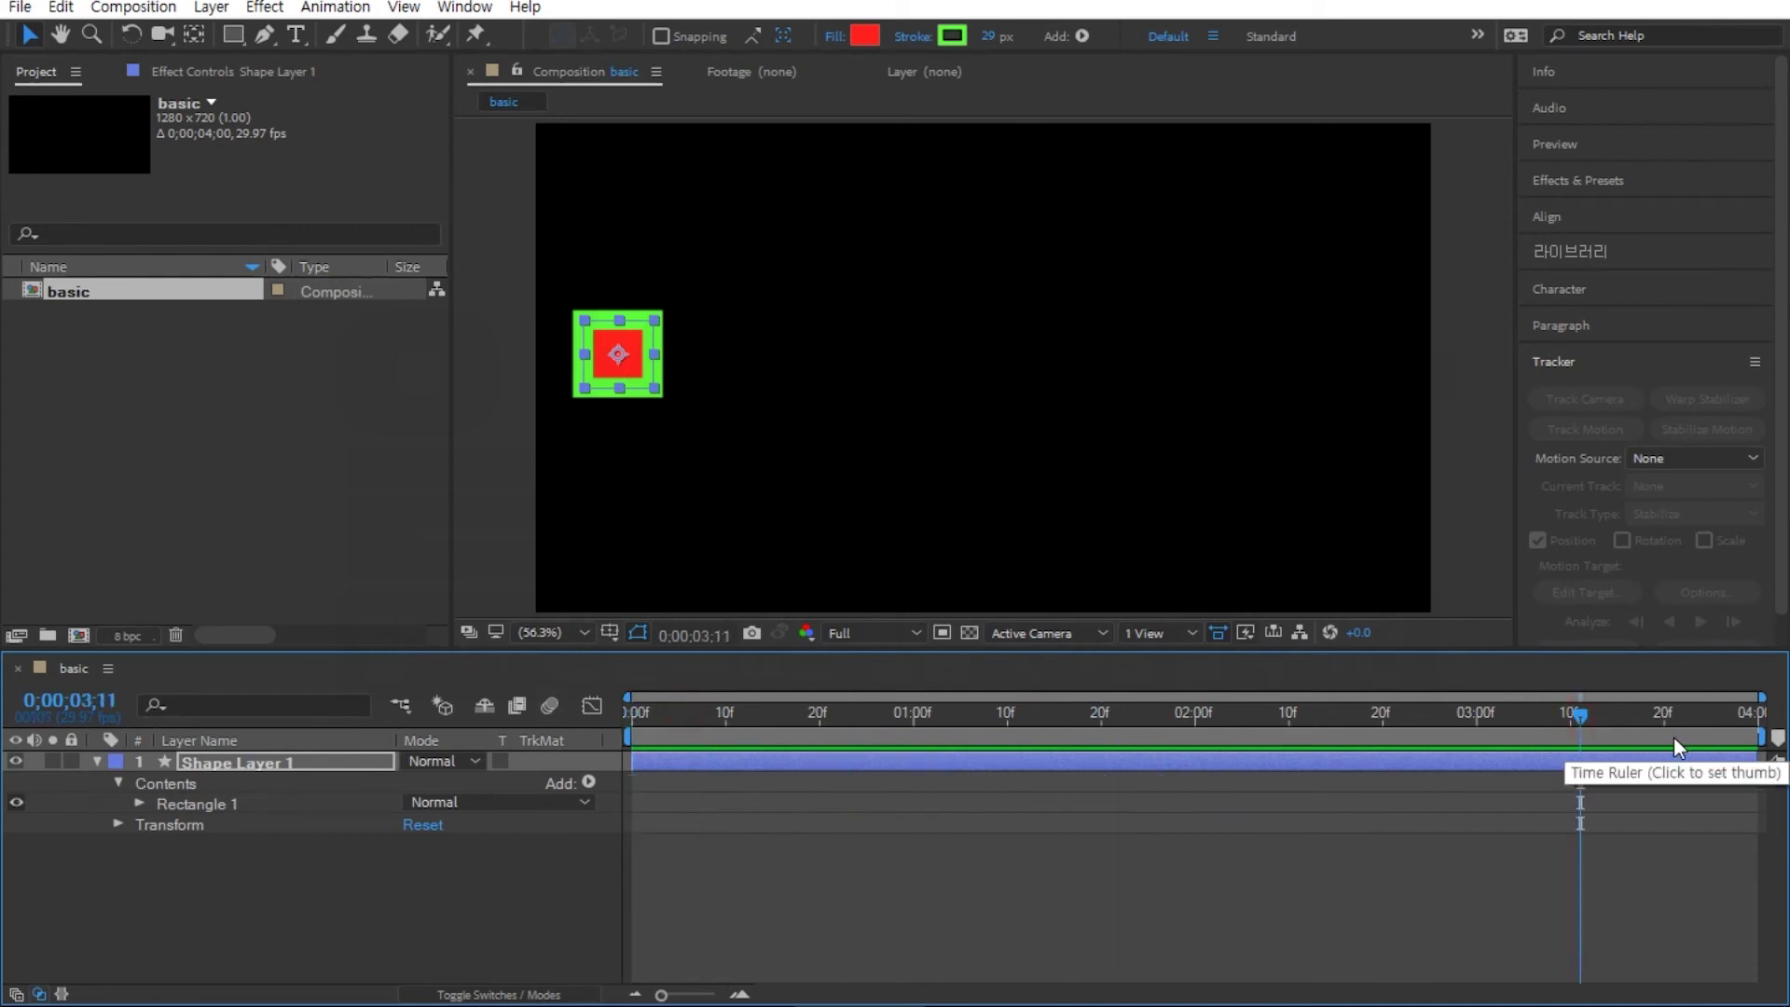
{"action": "left_click", "coordinate": [1323, 716]}
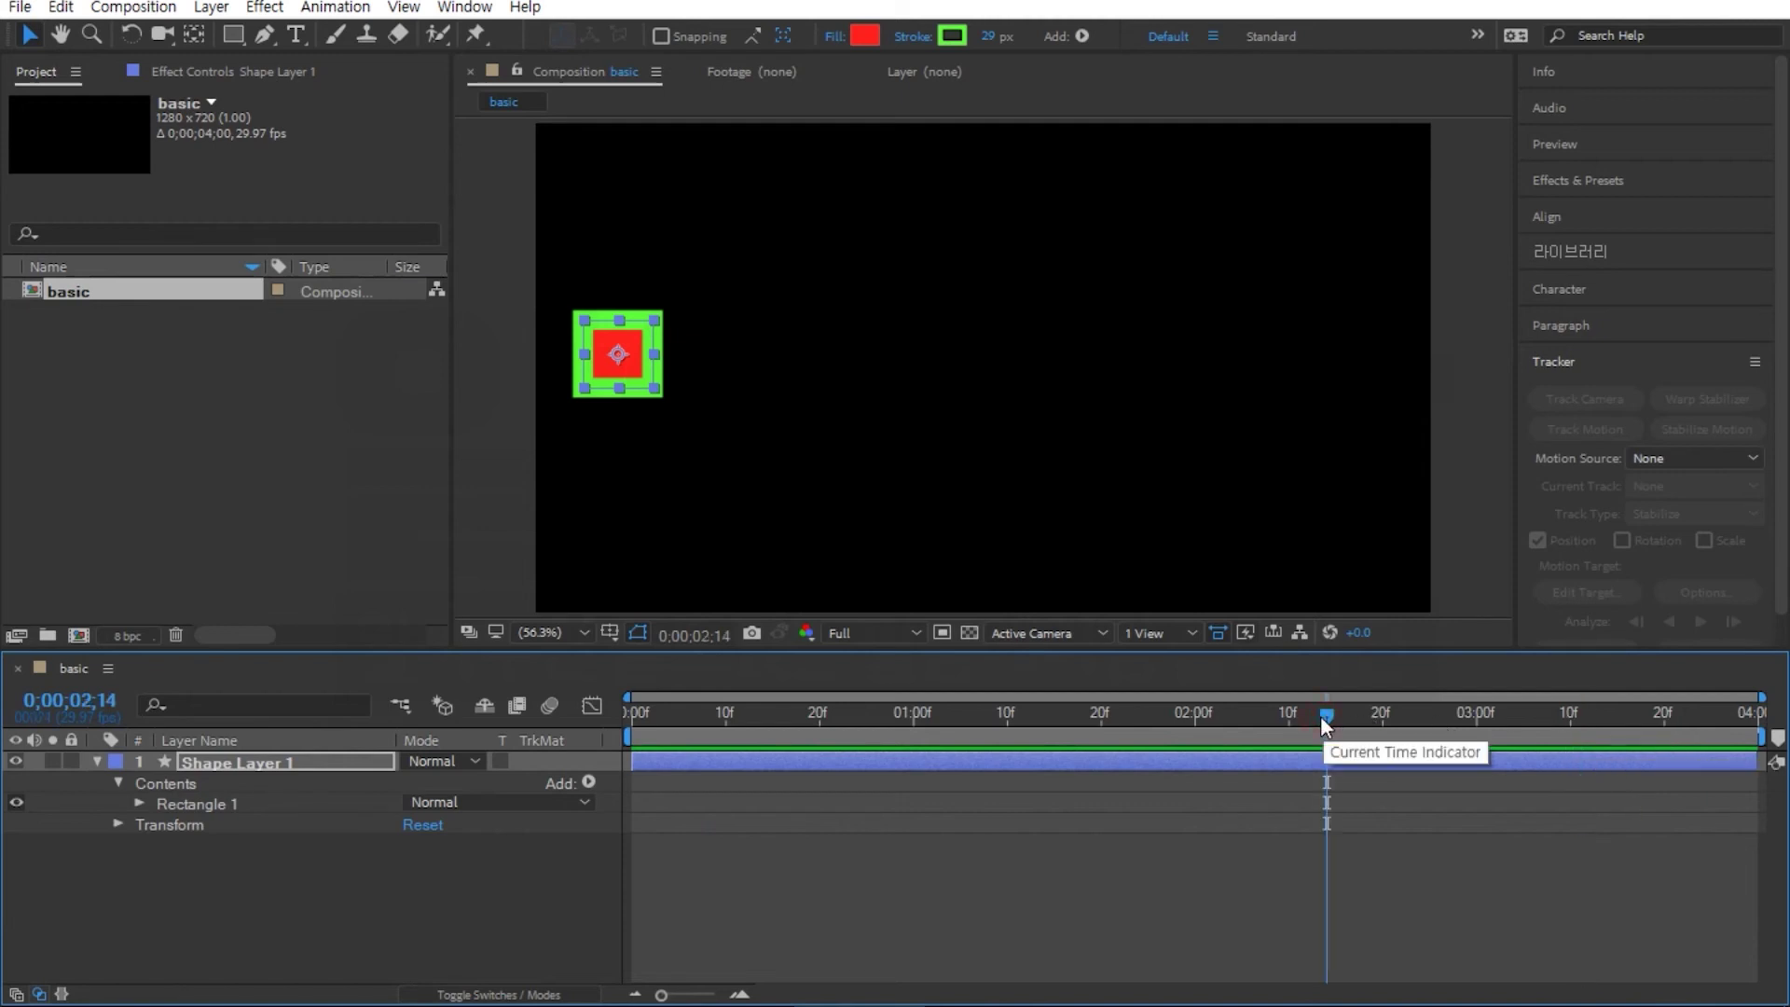
Step: Return the playhead to 0;00;00;00 and add a Position keyframe to Shape Layer 1 from its Transform properties
{"action": "left_click_drag", "start_coordinate": [1324, 714], "coordinate": [630, 714]}
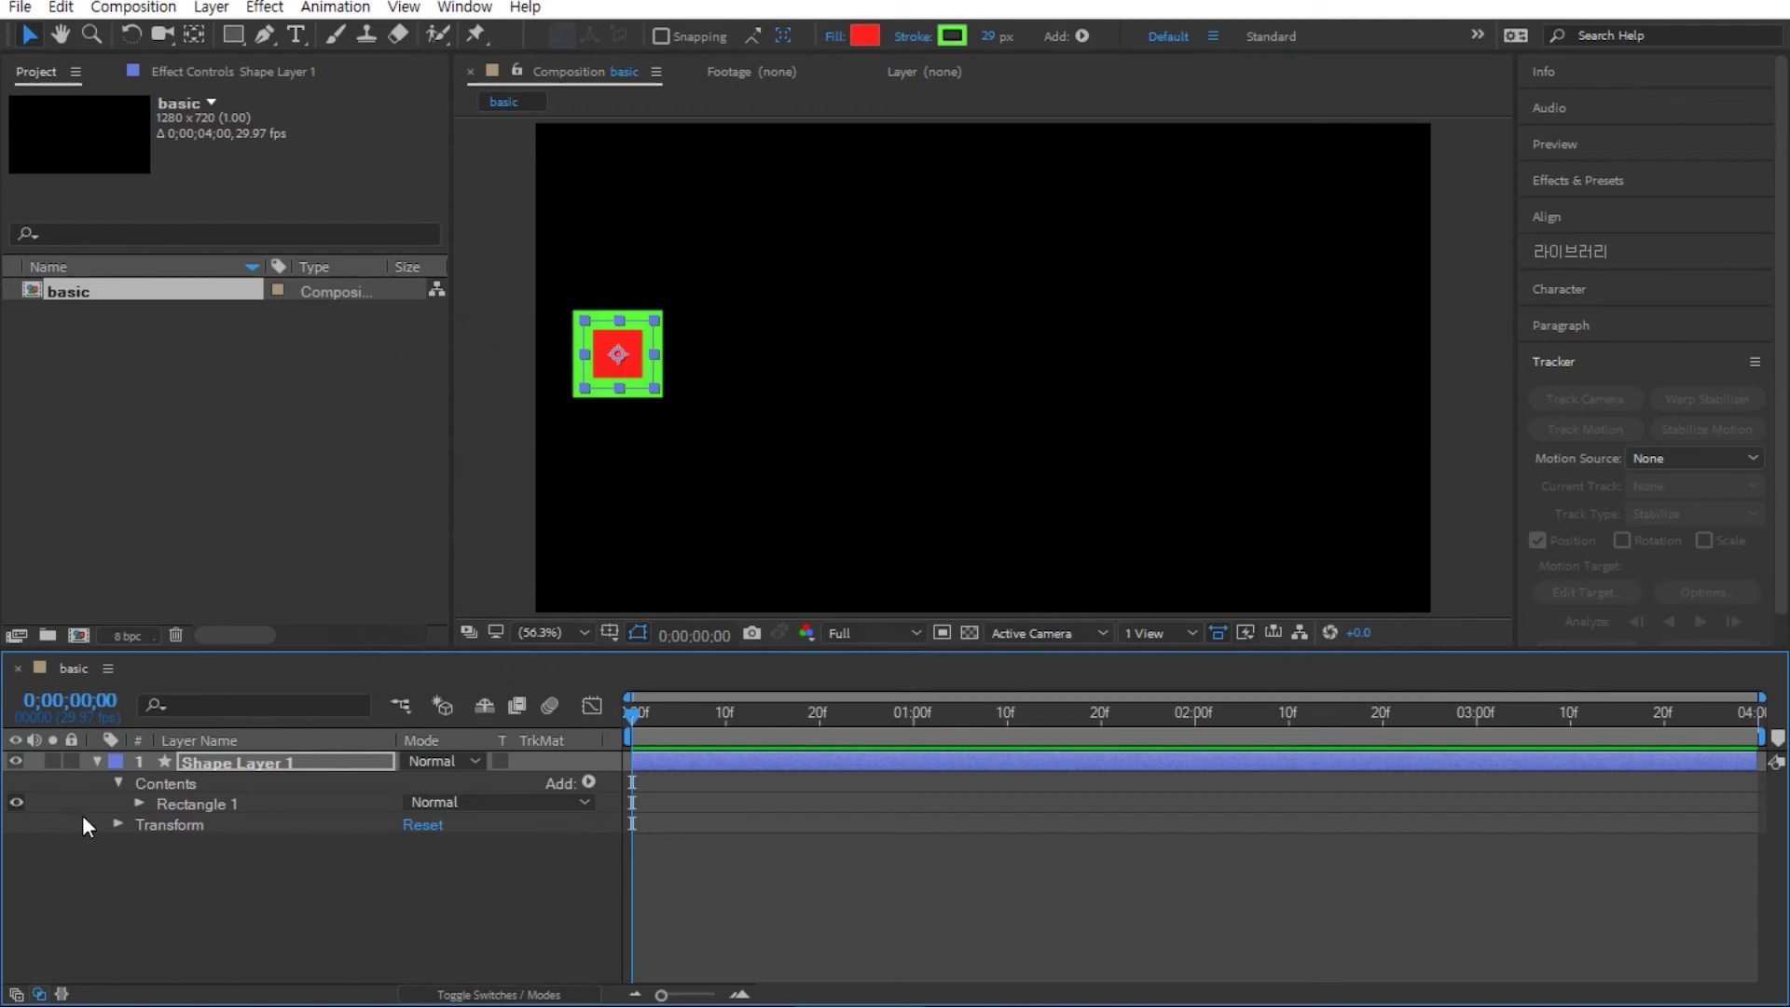
{"action": "left_click", "coordinate": [158, 826]}
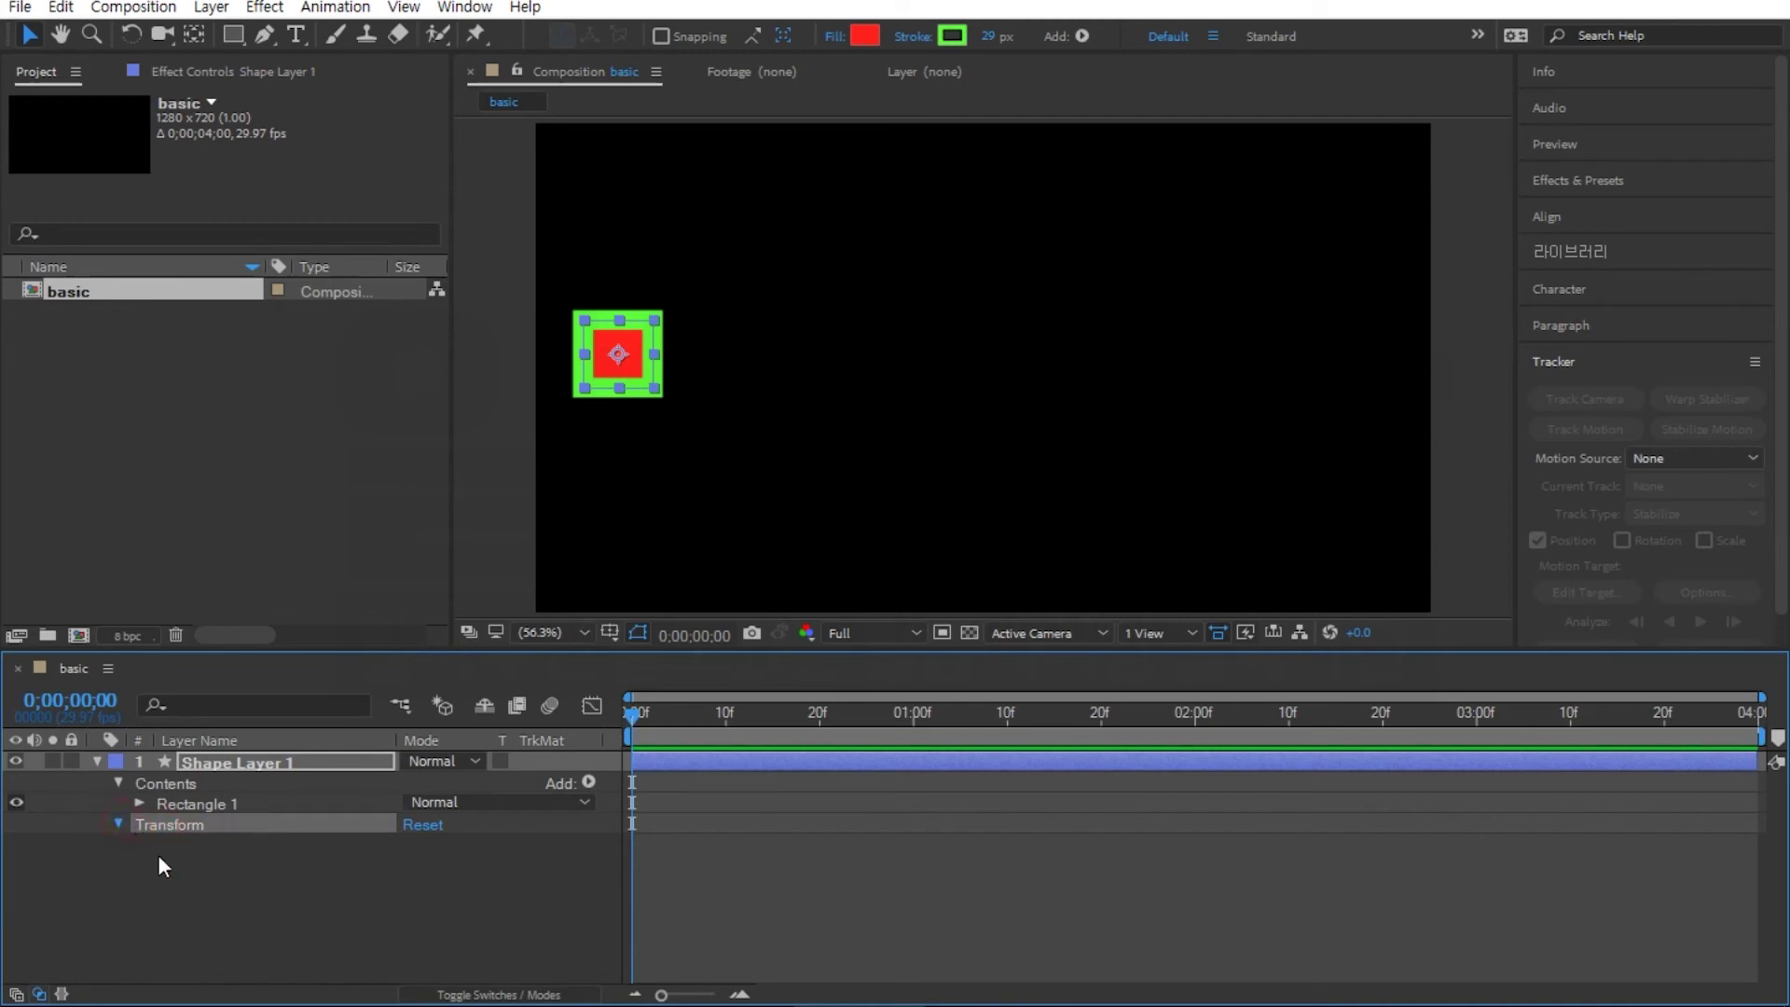
{"action": "left_click", "coordinate": [118, 823]}
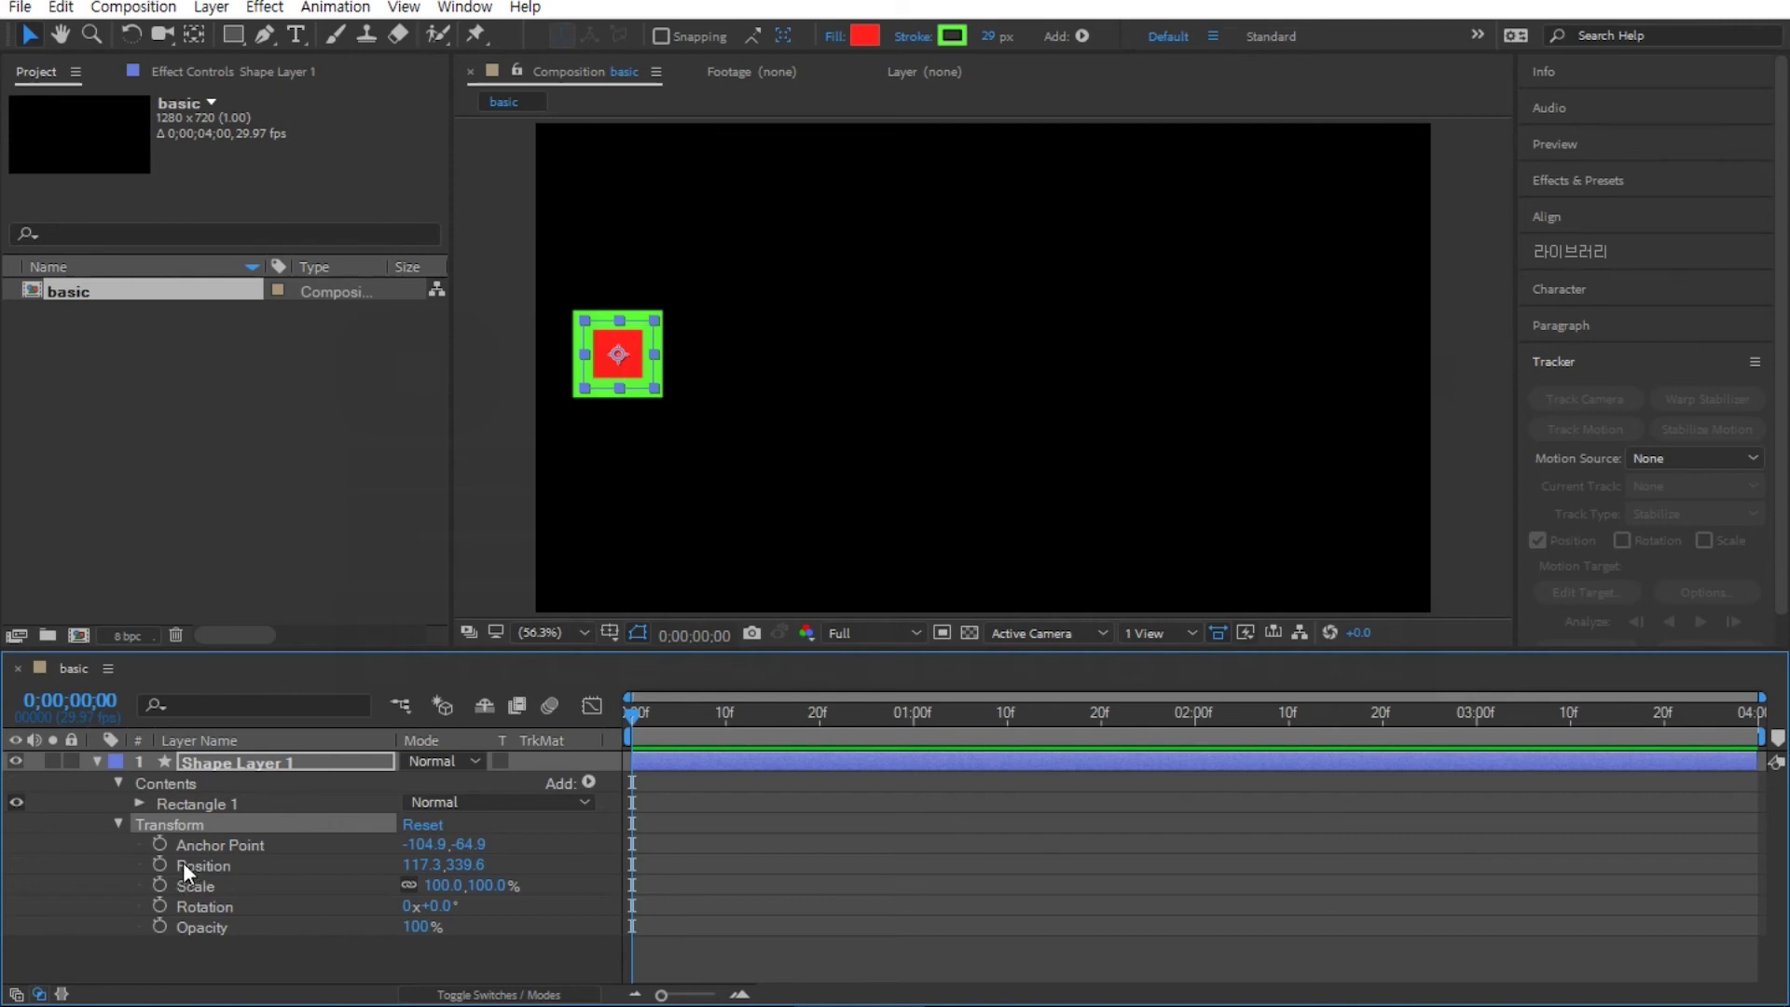
{"action": "left_click", "coordinate": [160, 864]}
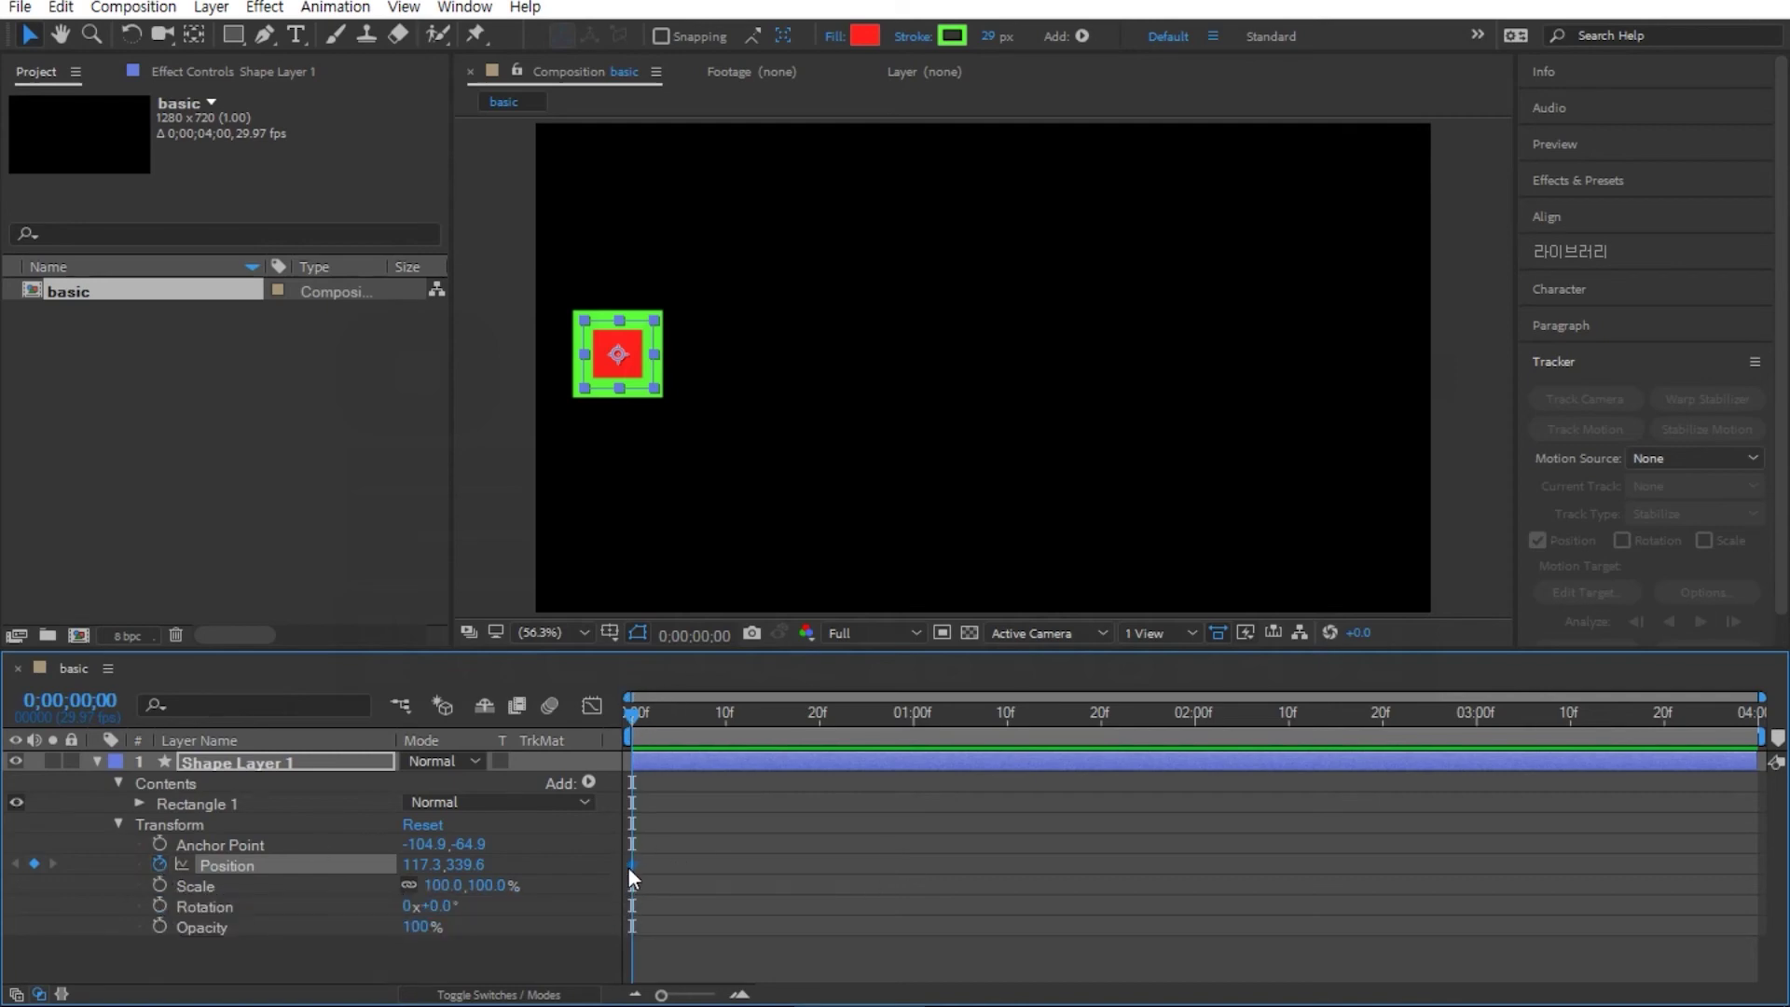
{"action": "mouse_move", "coordinate": [630, 866]}
Step: At 0;00;02;00, move the square horizontally to the composition's right side, at about 1166, 340, and preview the motion
{"action": "left_click", "coordinate": [1196, 718]}
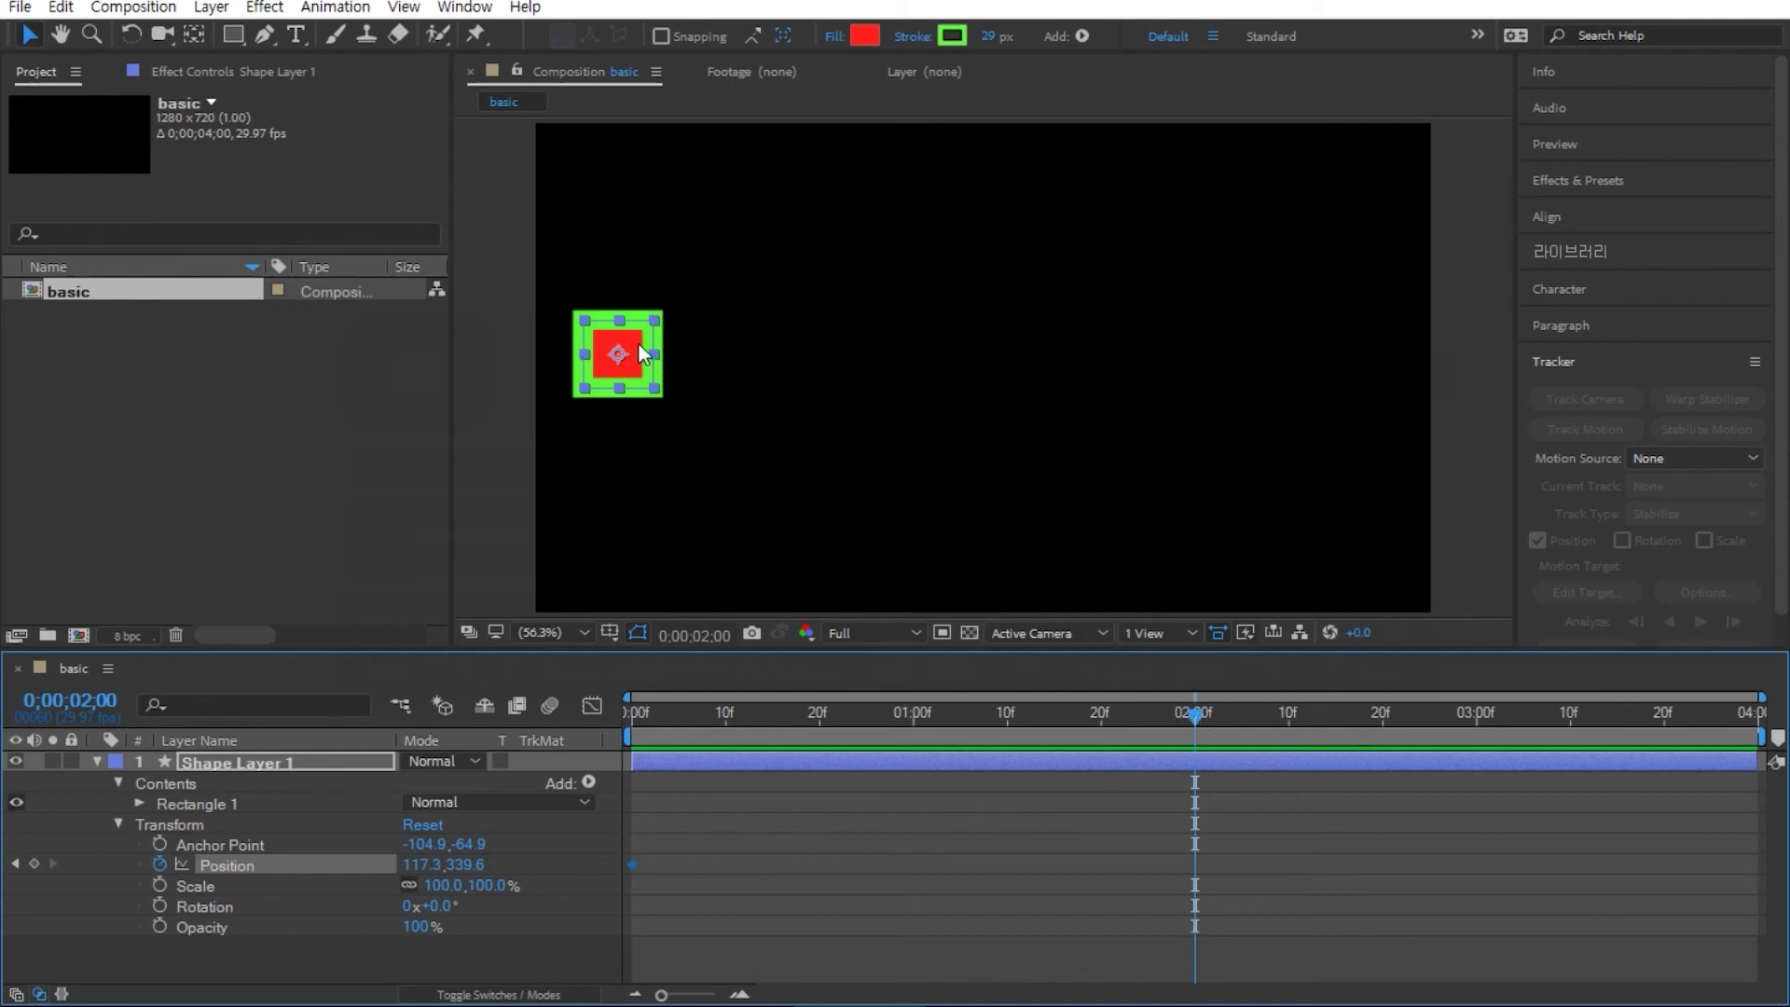
{"action": "left_click_drag", "start_coordinate": [639, 341], "coordinate": [1373, 351]}
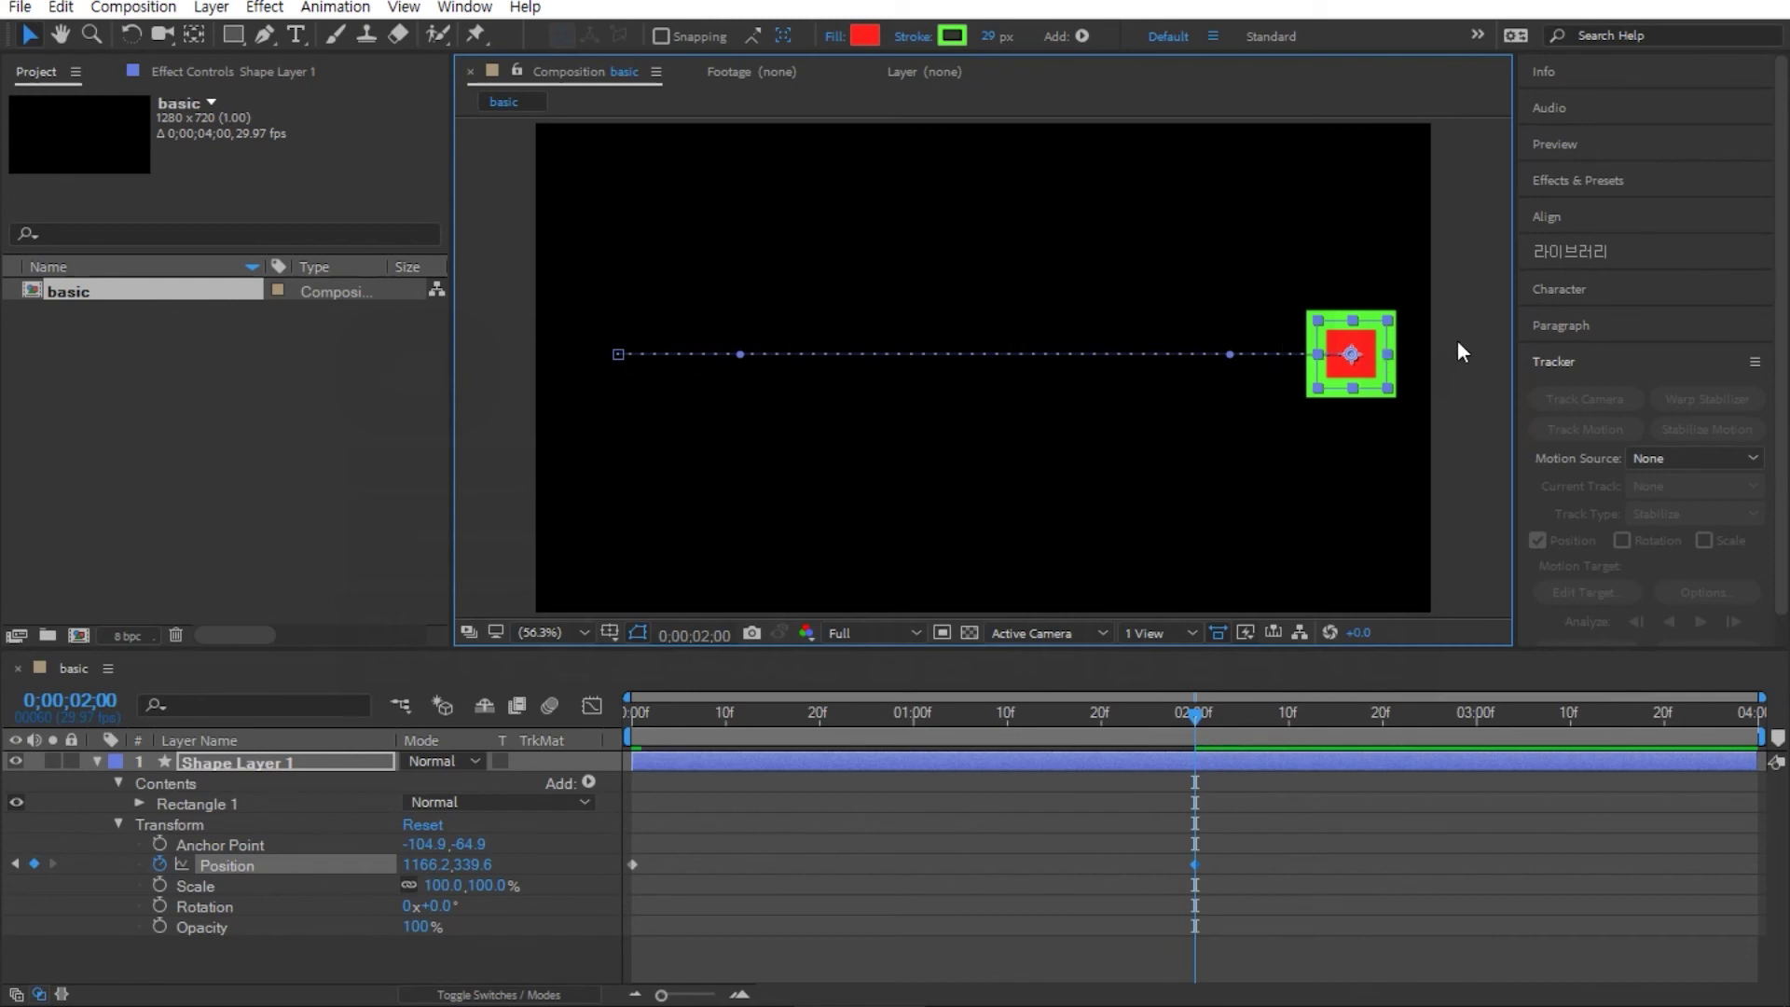
{"action": "key", "text": "space"}
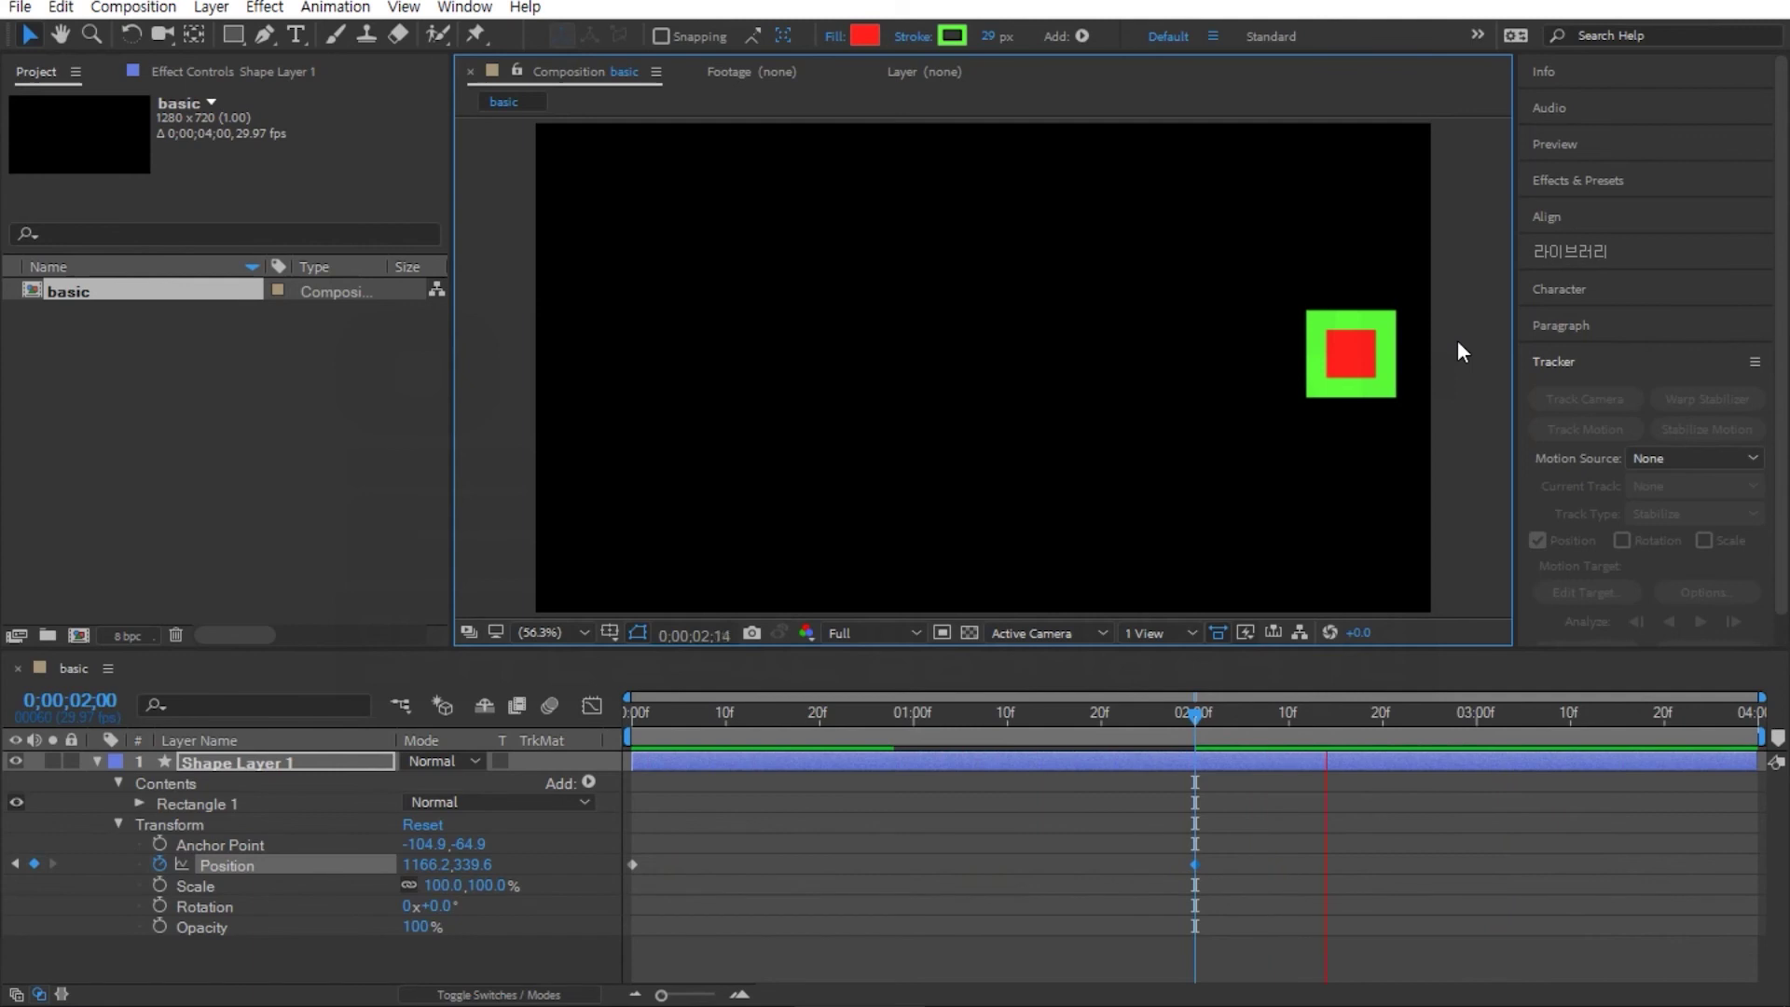
{"action": "key", "text": "space"}
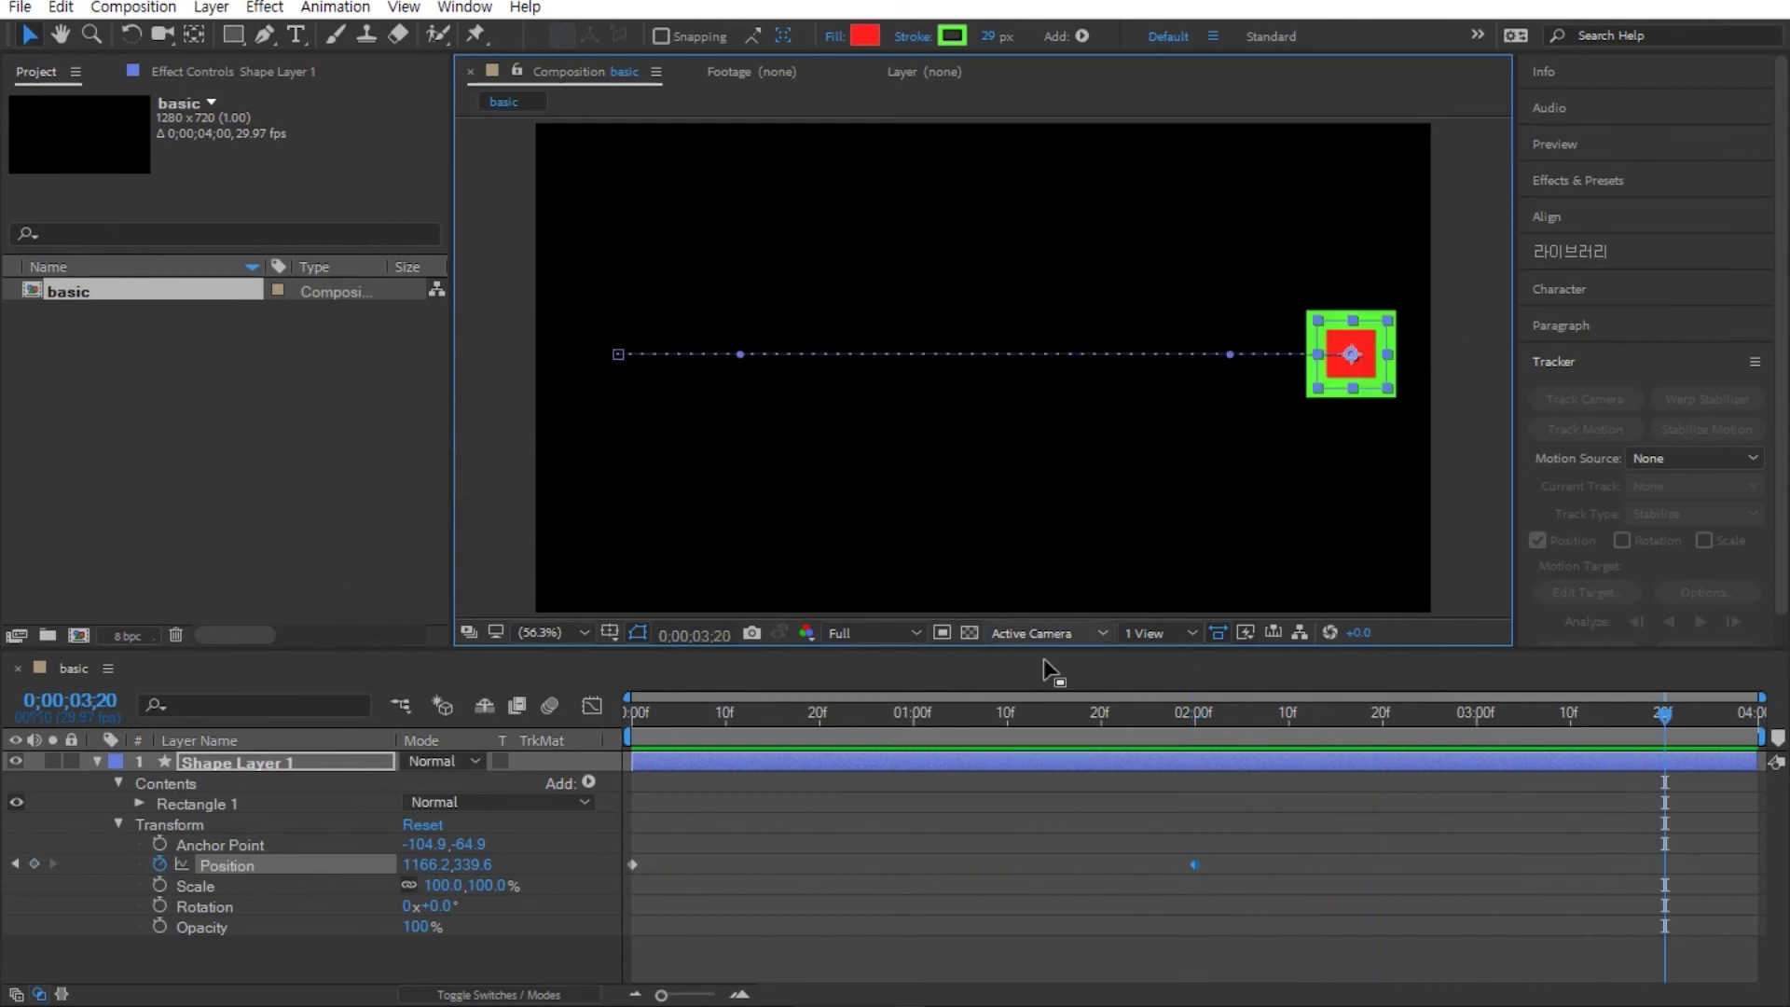
Step: At 0;00;03;29, move the square back to the composition's left side, at about 121, 340, and preview the animation
{"action": "left_click_drag", "start_coordinate": [1199, 714], "coordinate": [1751, 732]}
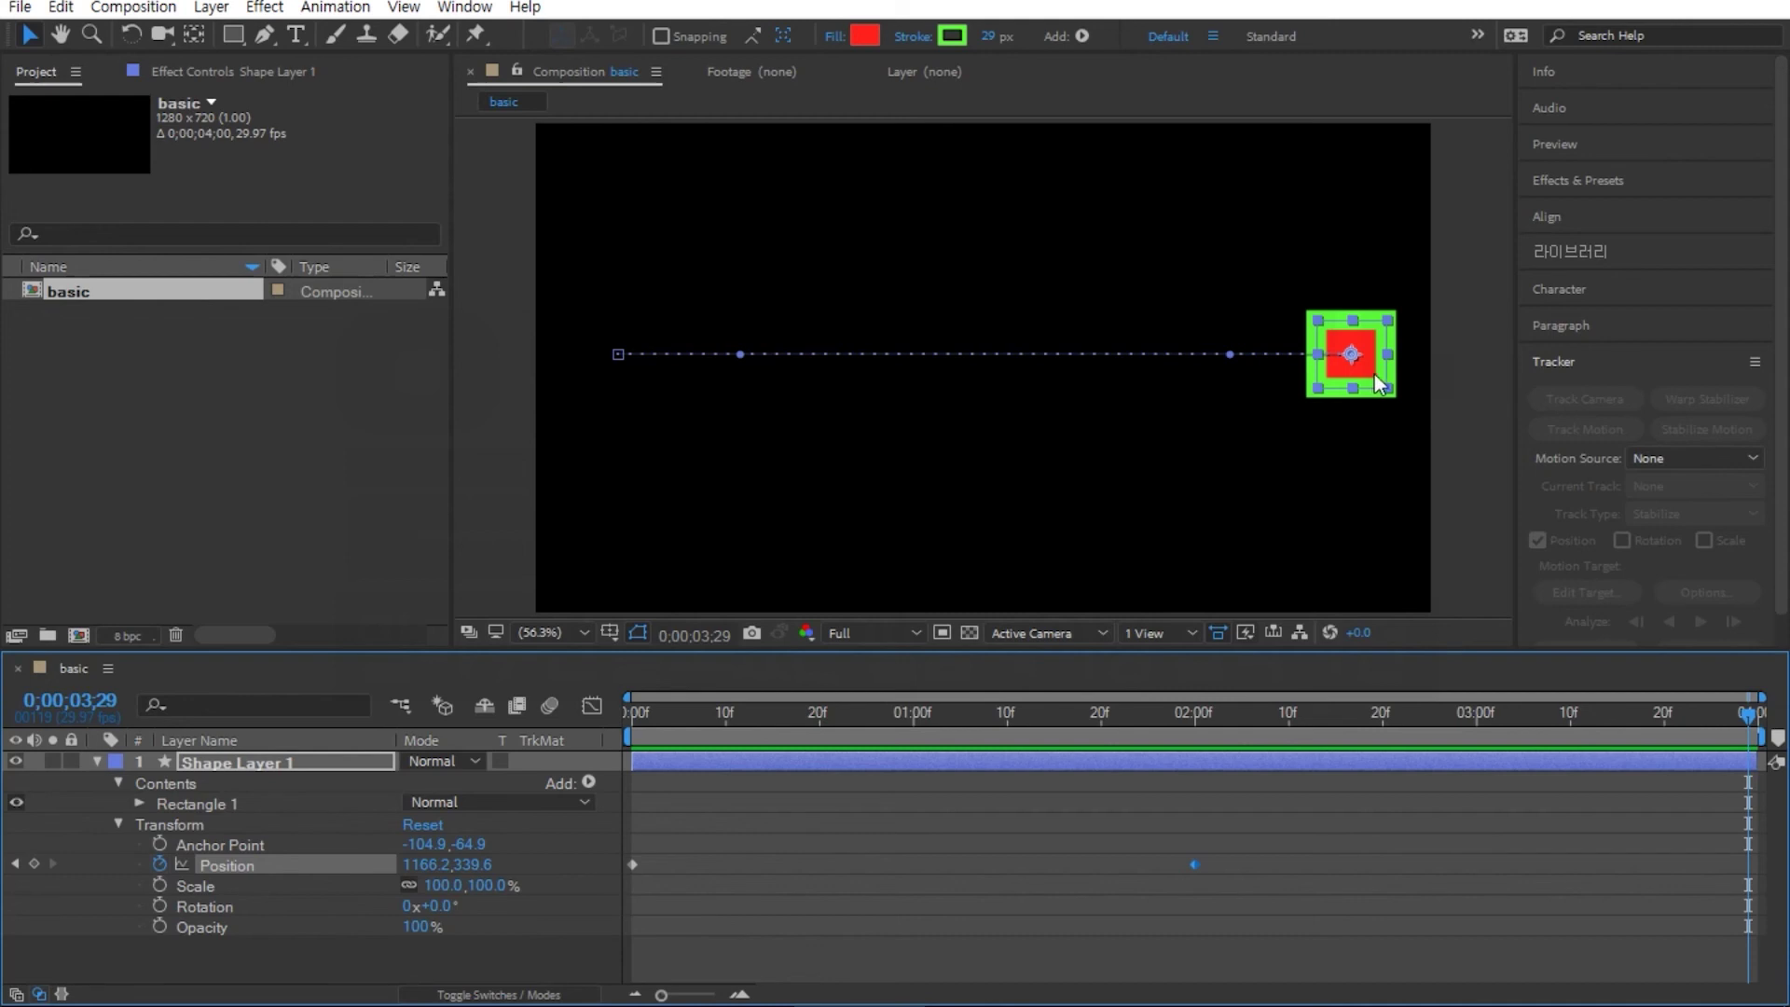
{"action": "left_click_drag", "start_coordinate": [1379, 382], "coordinate": [650, 387]}
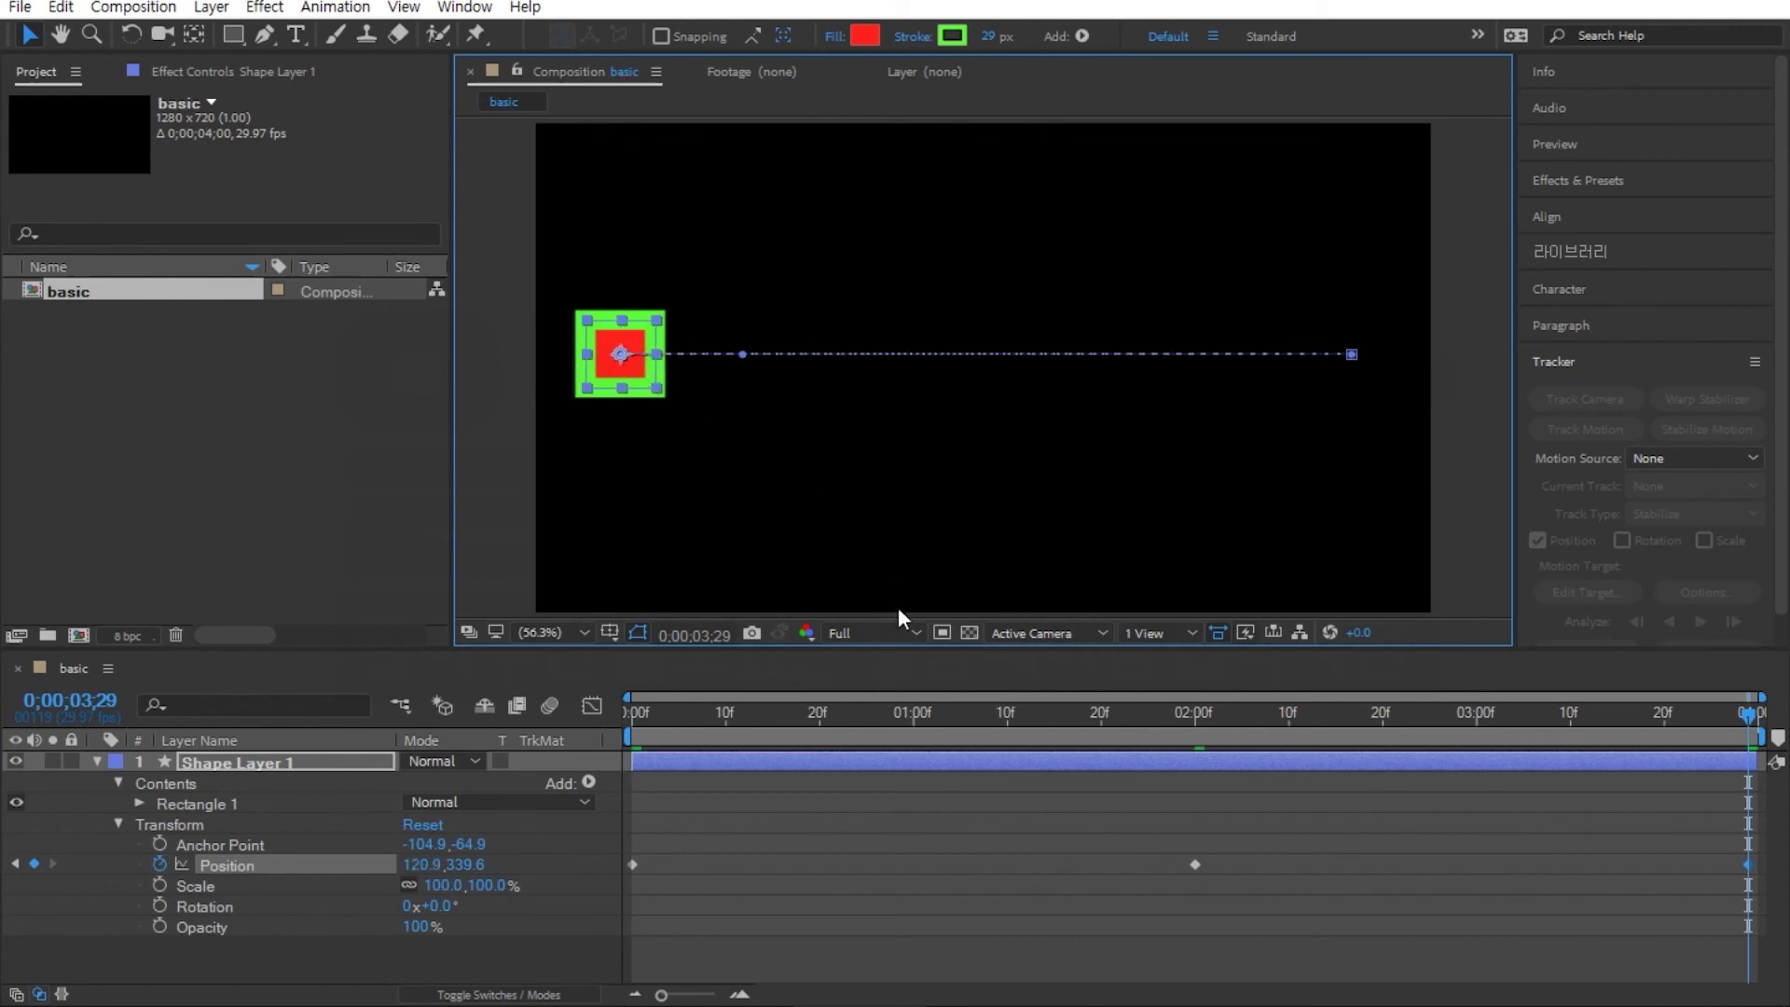
{"action": "key", "text": "space"}
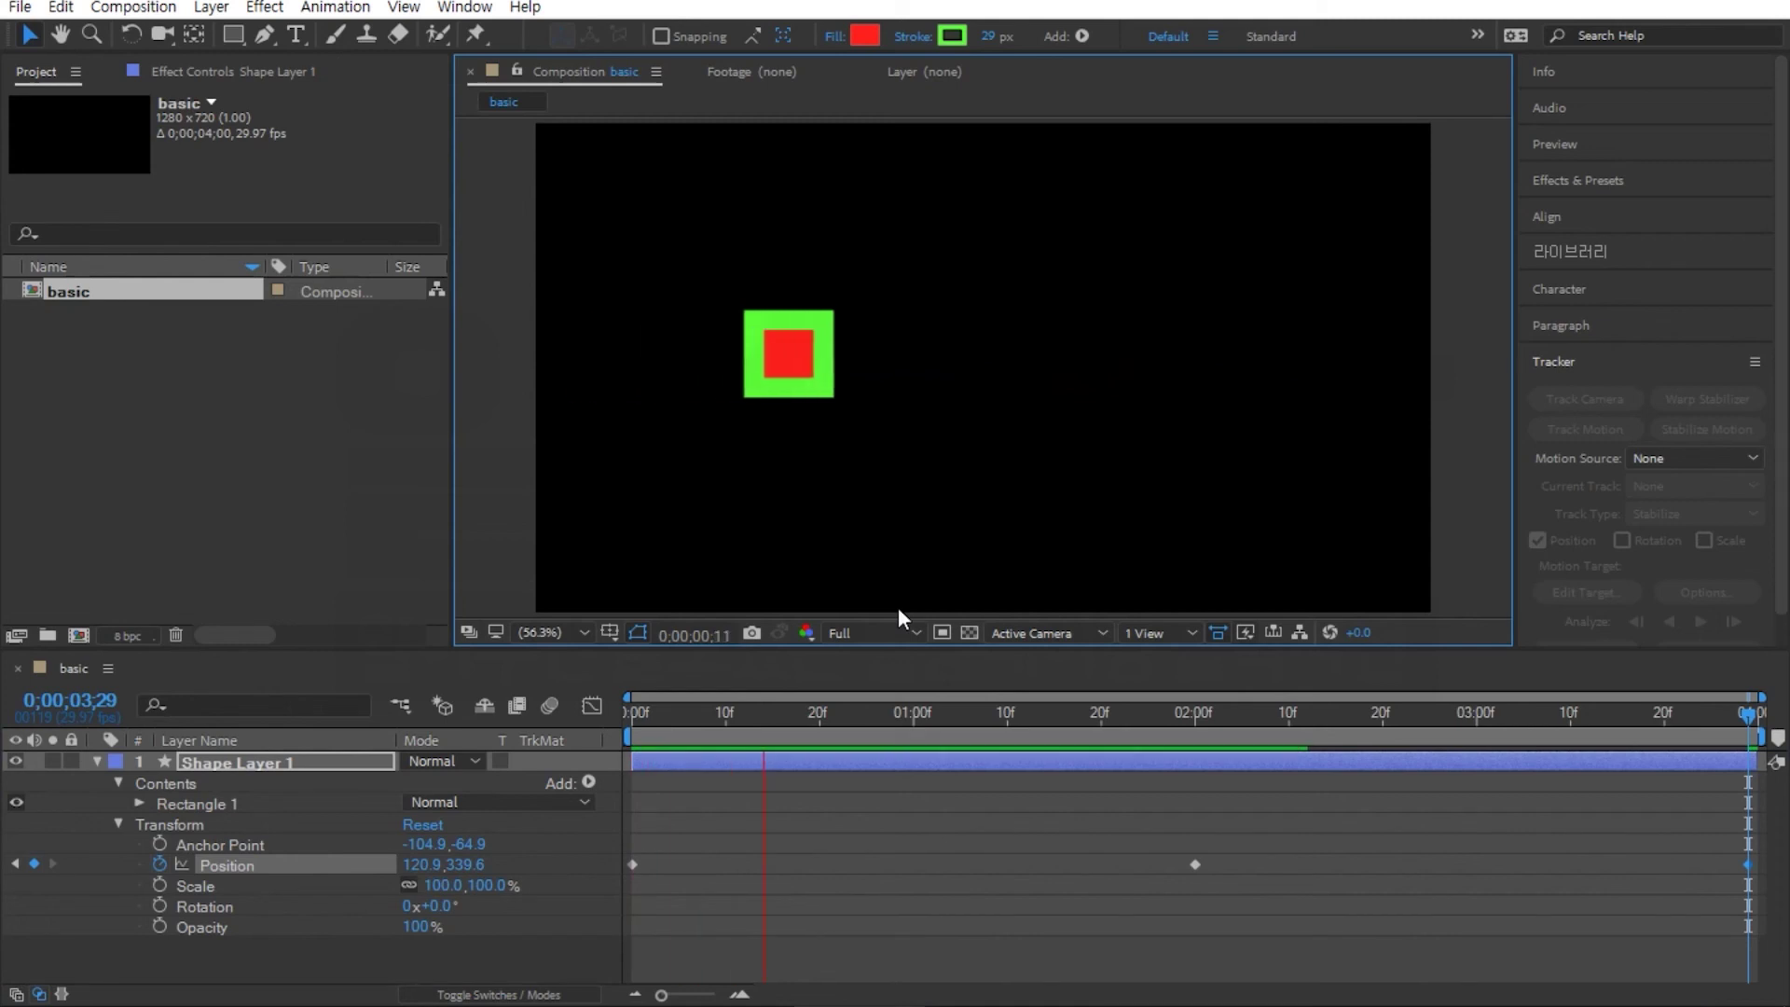
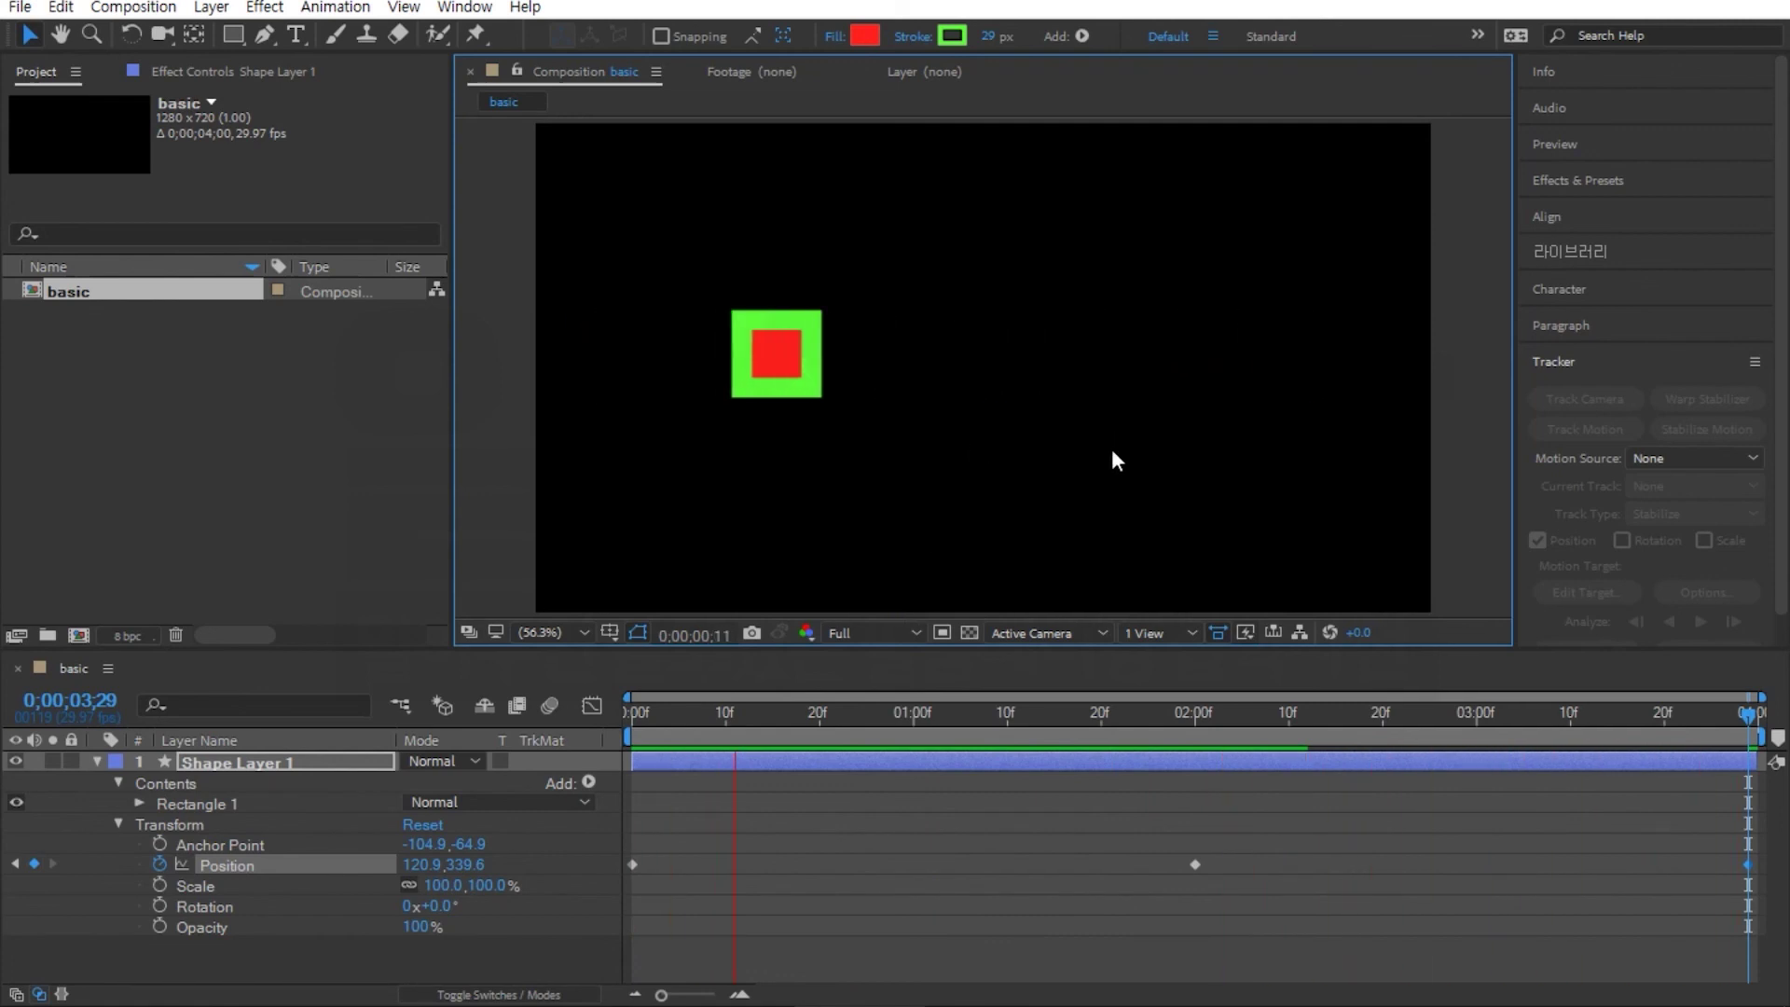
{"action": "key", "text": "space"}
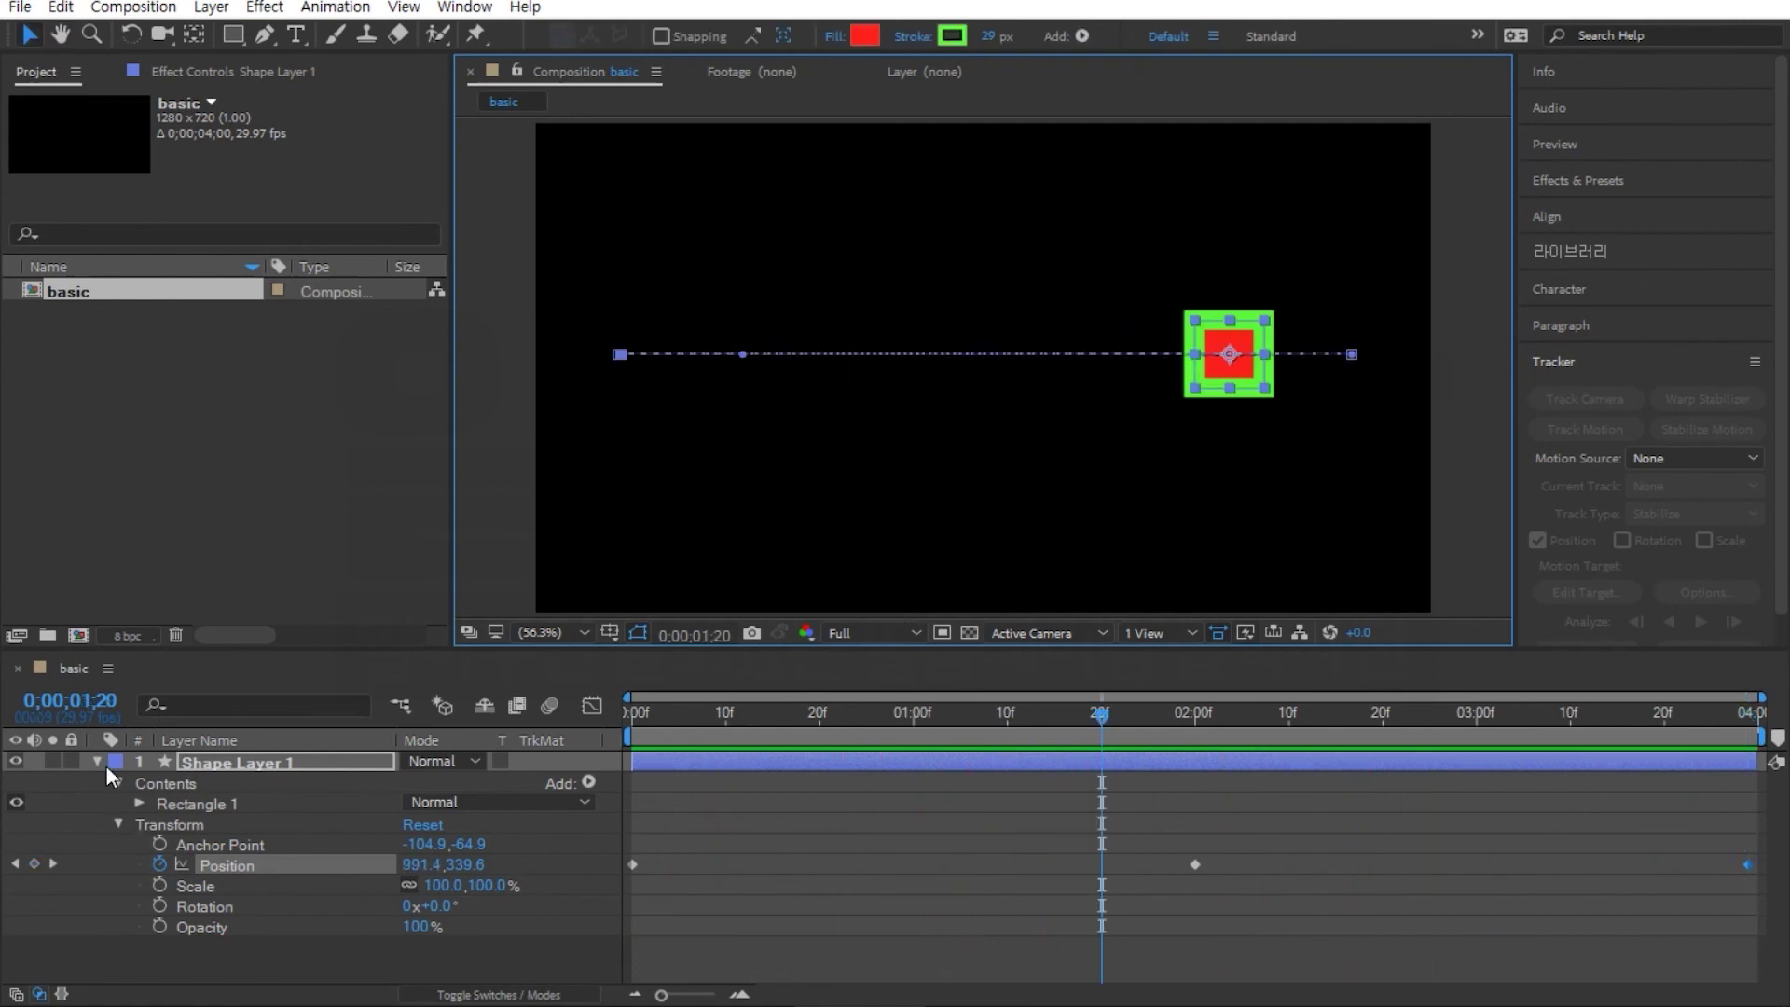
Step: Collapse Shape Layer 1, rename it "box" and deselect it
{"action": "left_click", "coordinate": [97, 762]}
{"action": "left_click", "coordinate": [206, 858]}
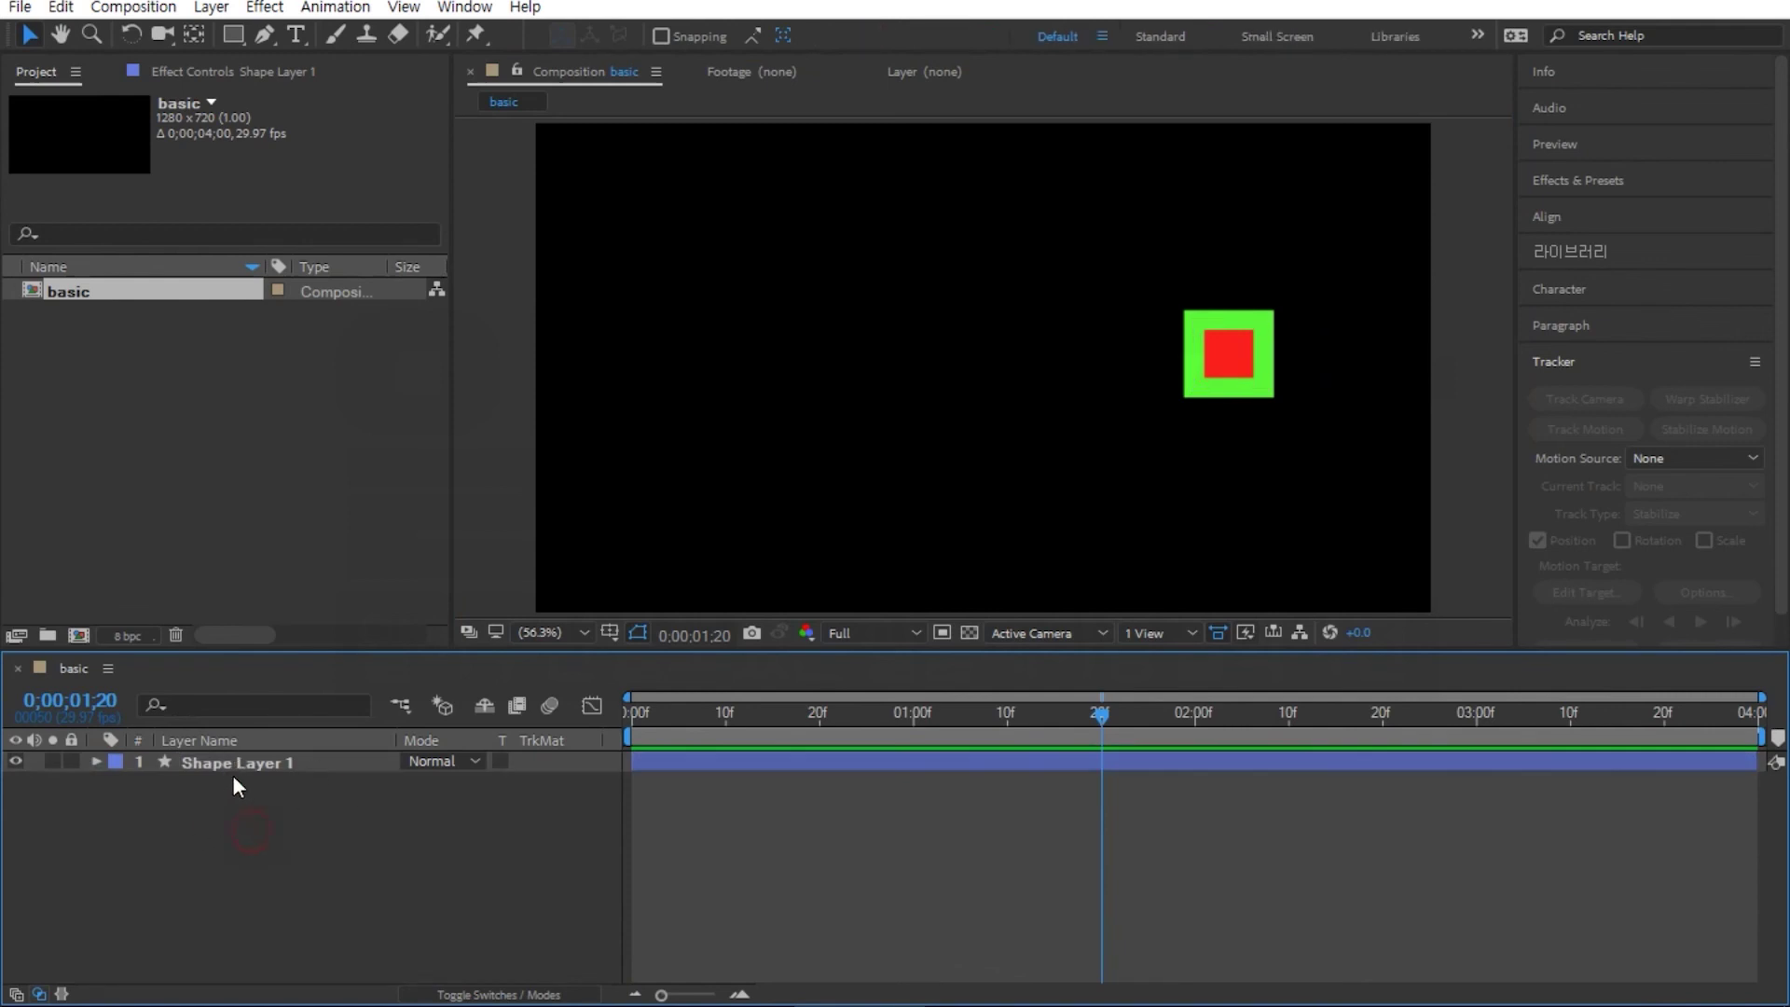
{"action": "left_click", "coordinate": [239, 762]}
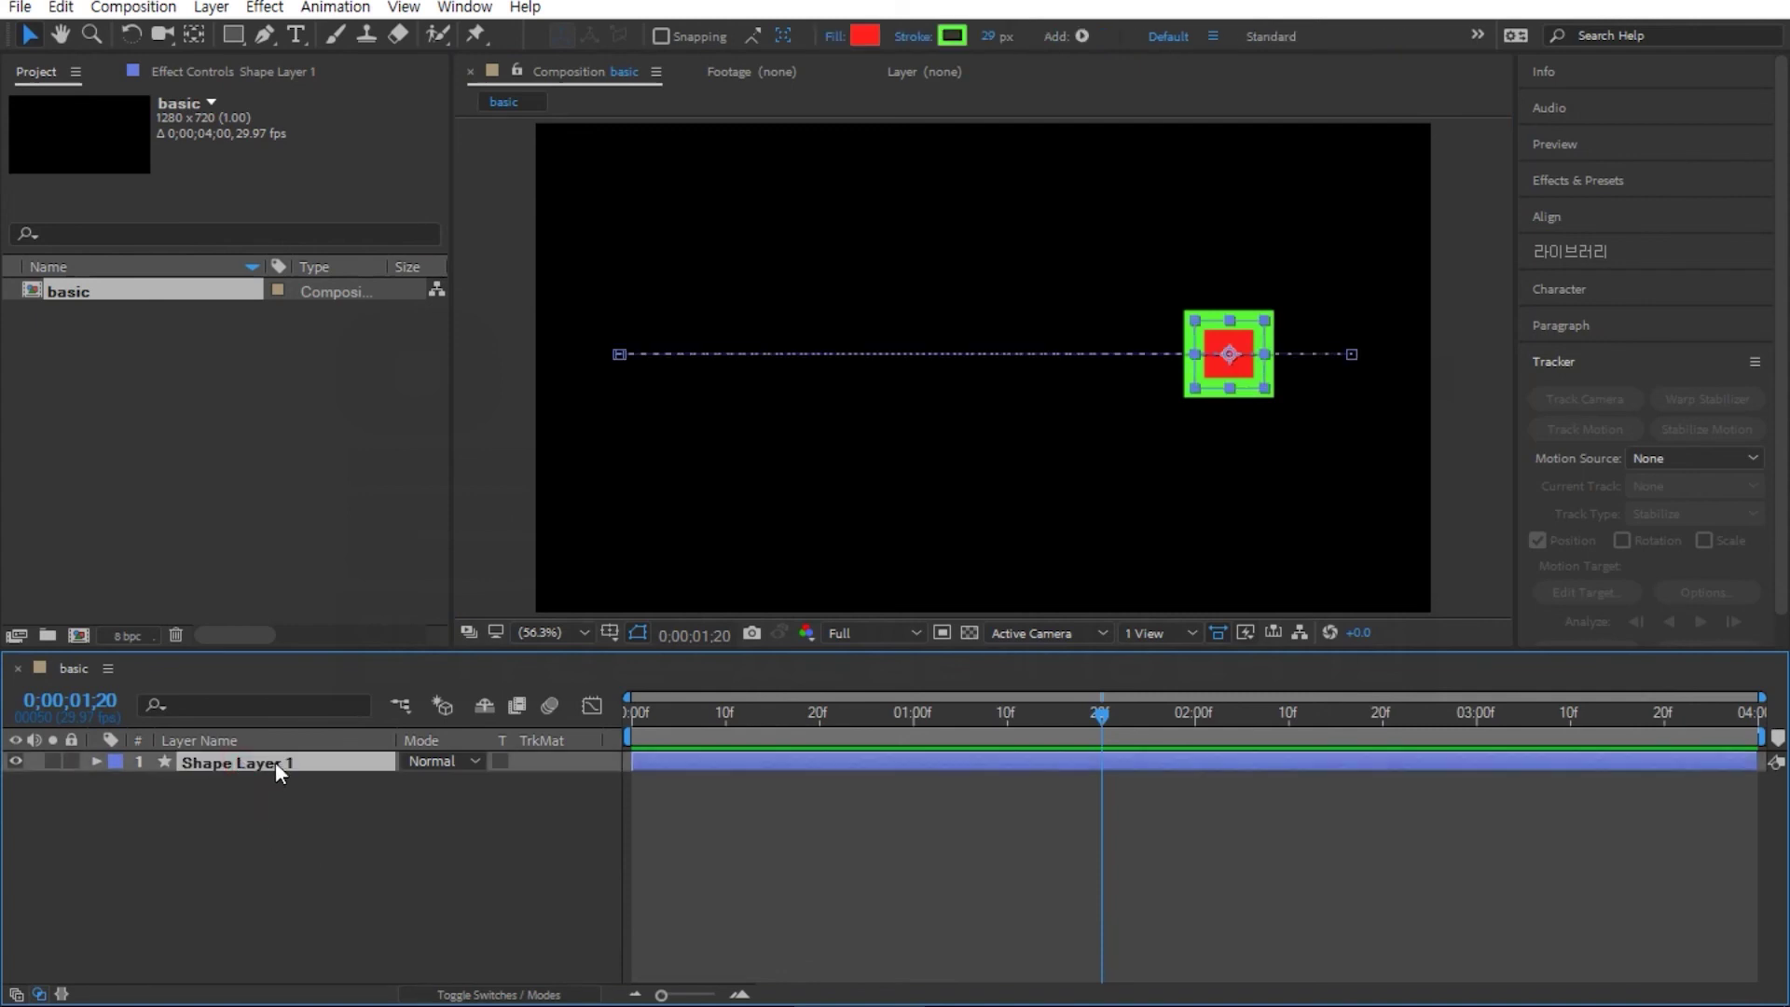
{"action": "key", "text": "Return"}
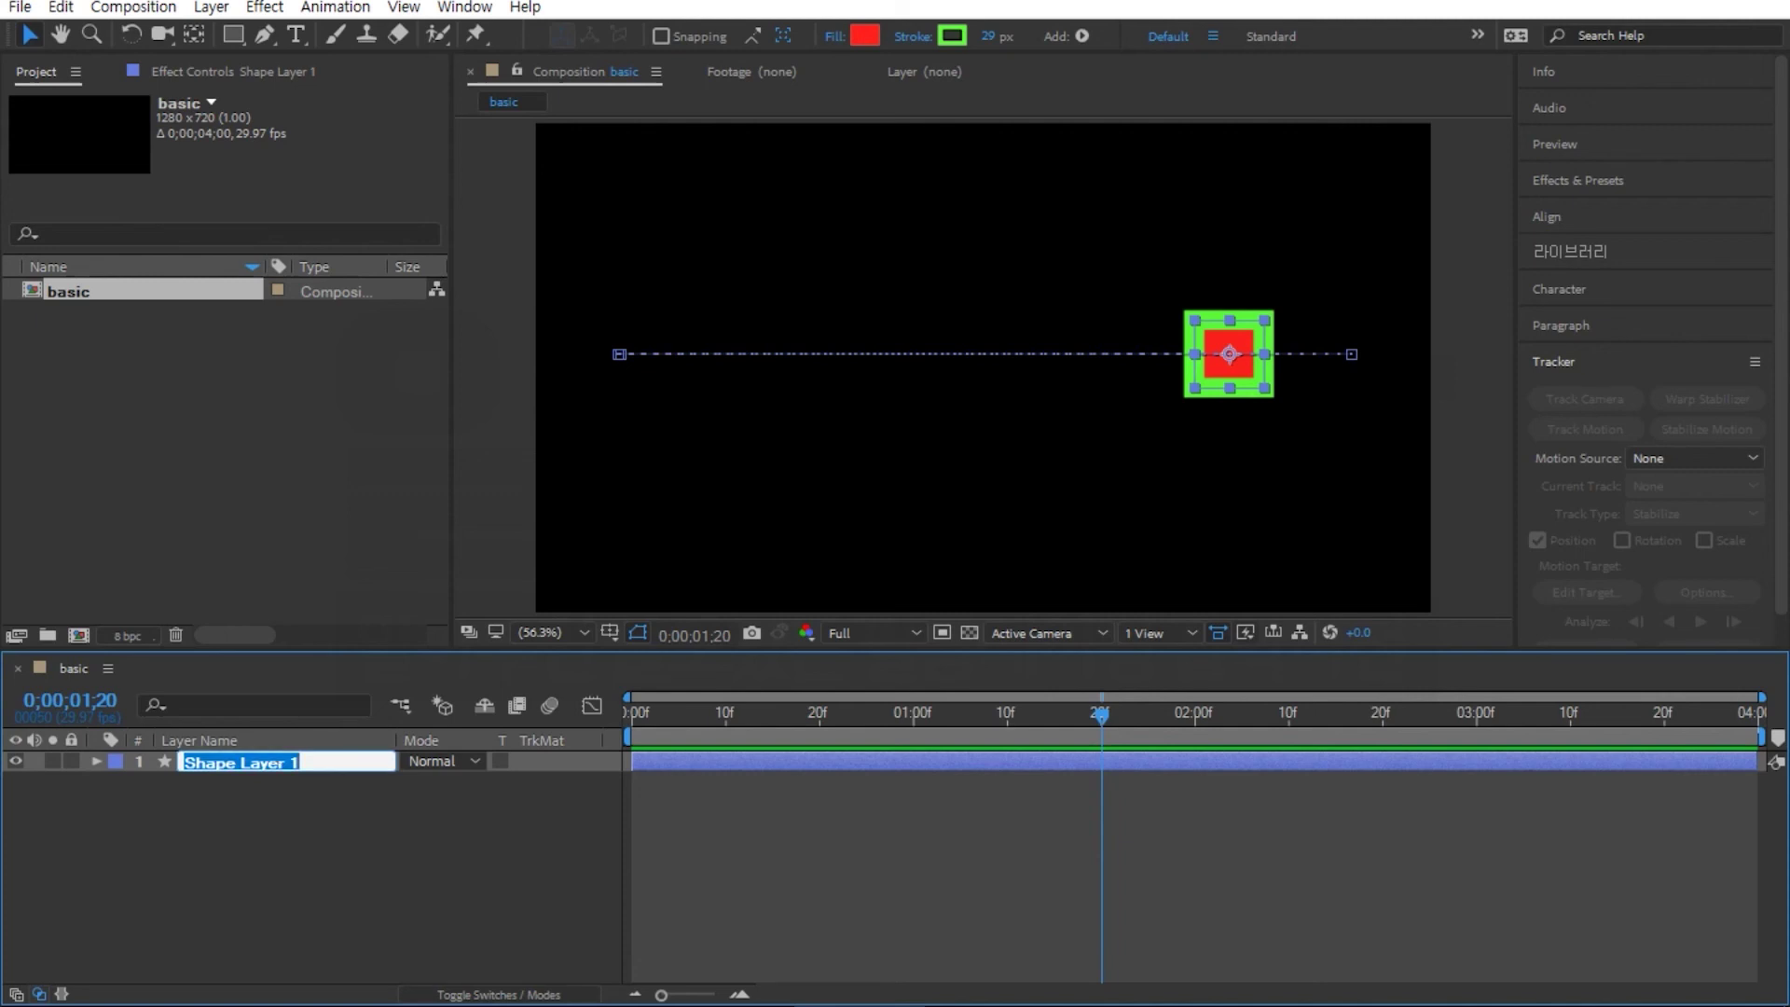
{"action": "type", "text": "box"}
{"action": "key", "text": "Return"}
{"action": "left_click", "coordinate": [232, 901]}
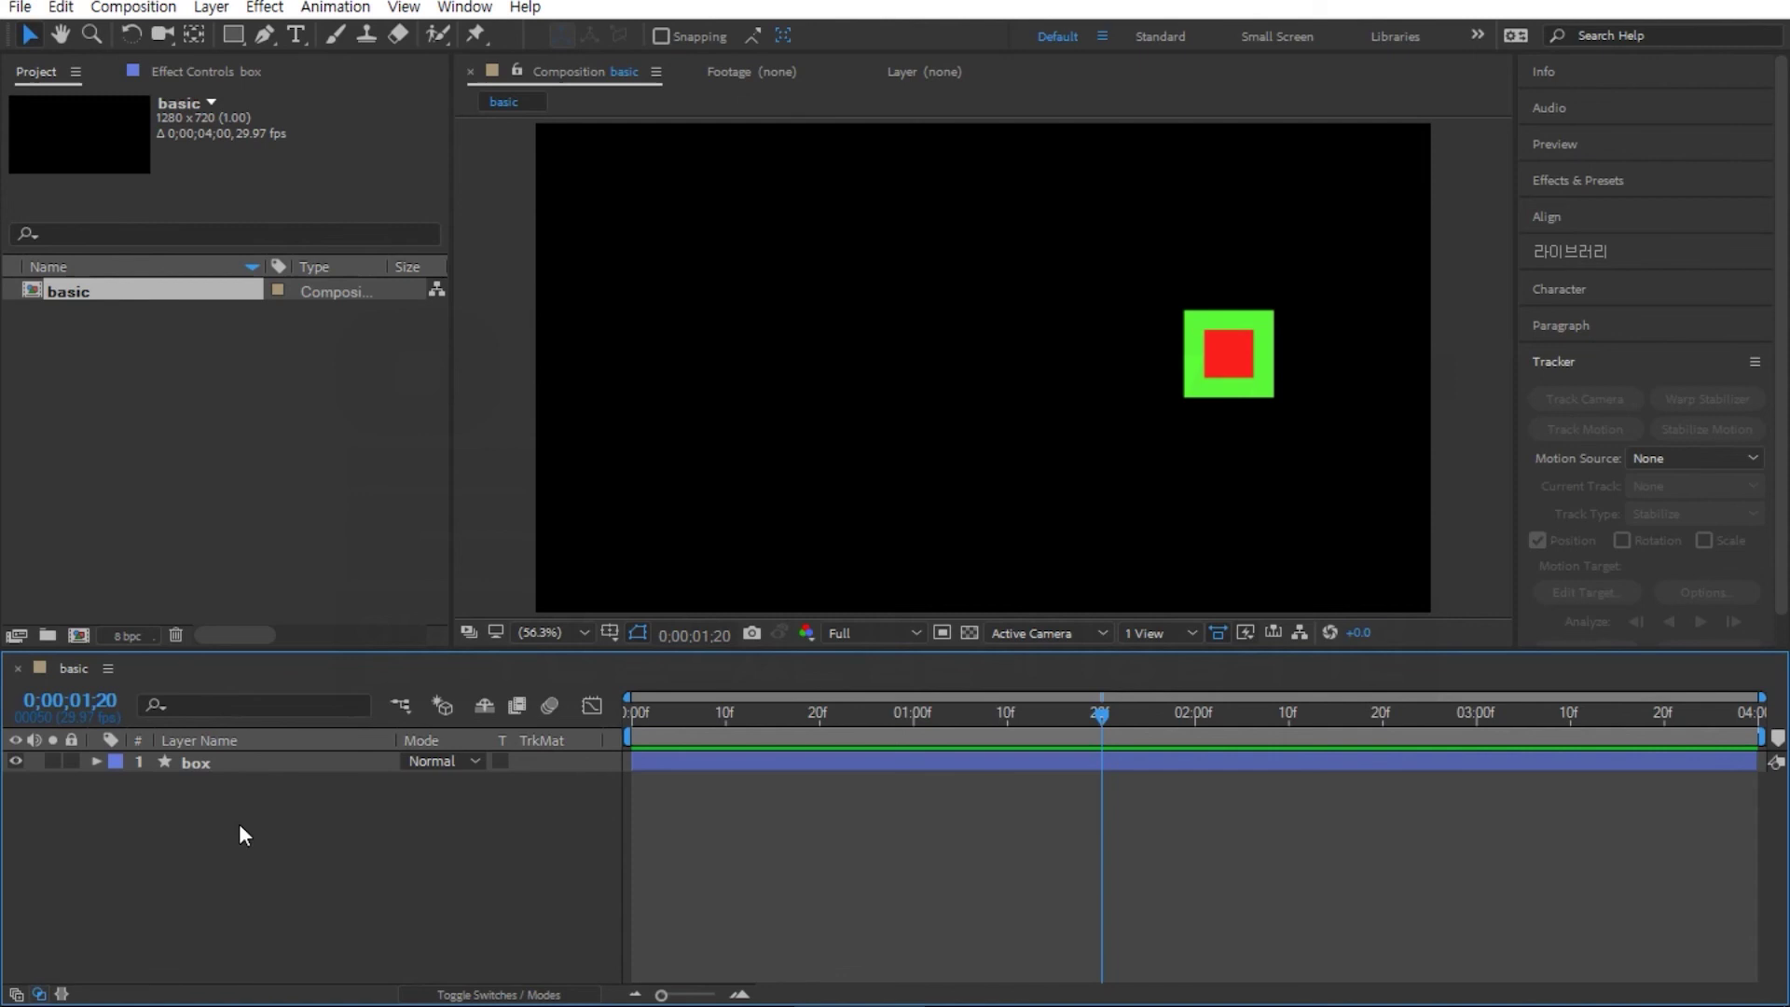
Step: With the box layer selected, draw two more rectangles inside it, one below and one above the motion path
{"action": "left_click", "coordinate": [201, 763]}
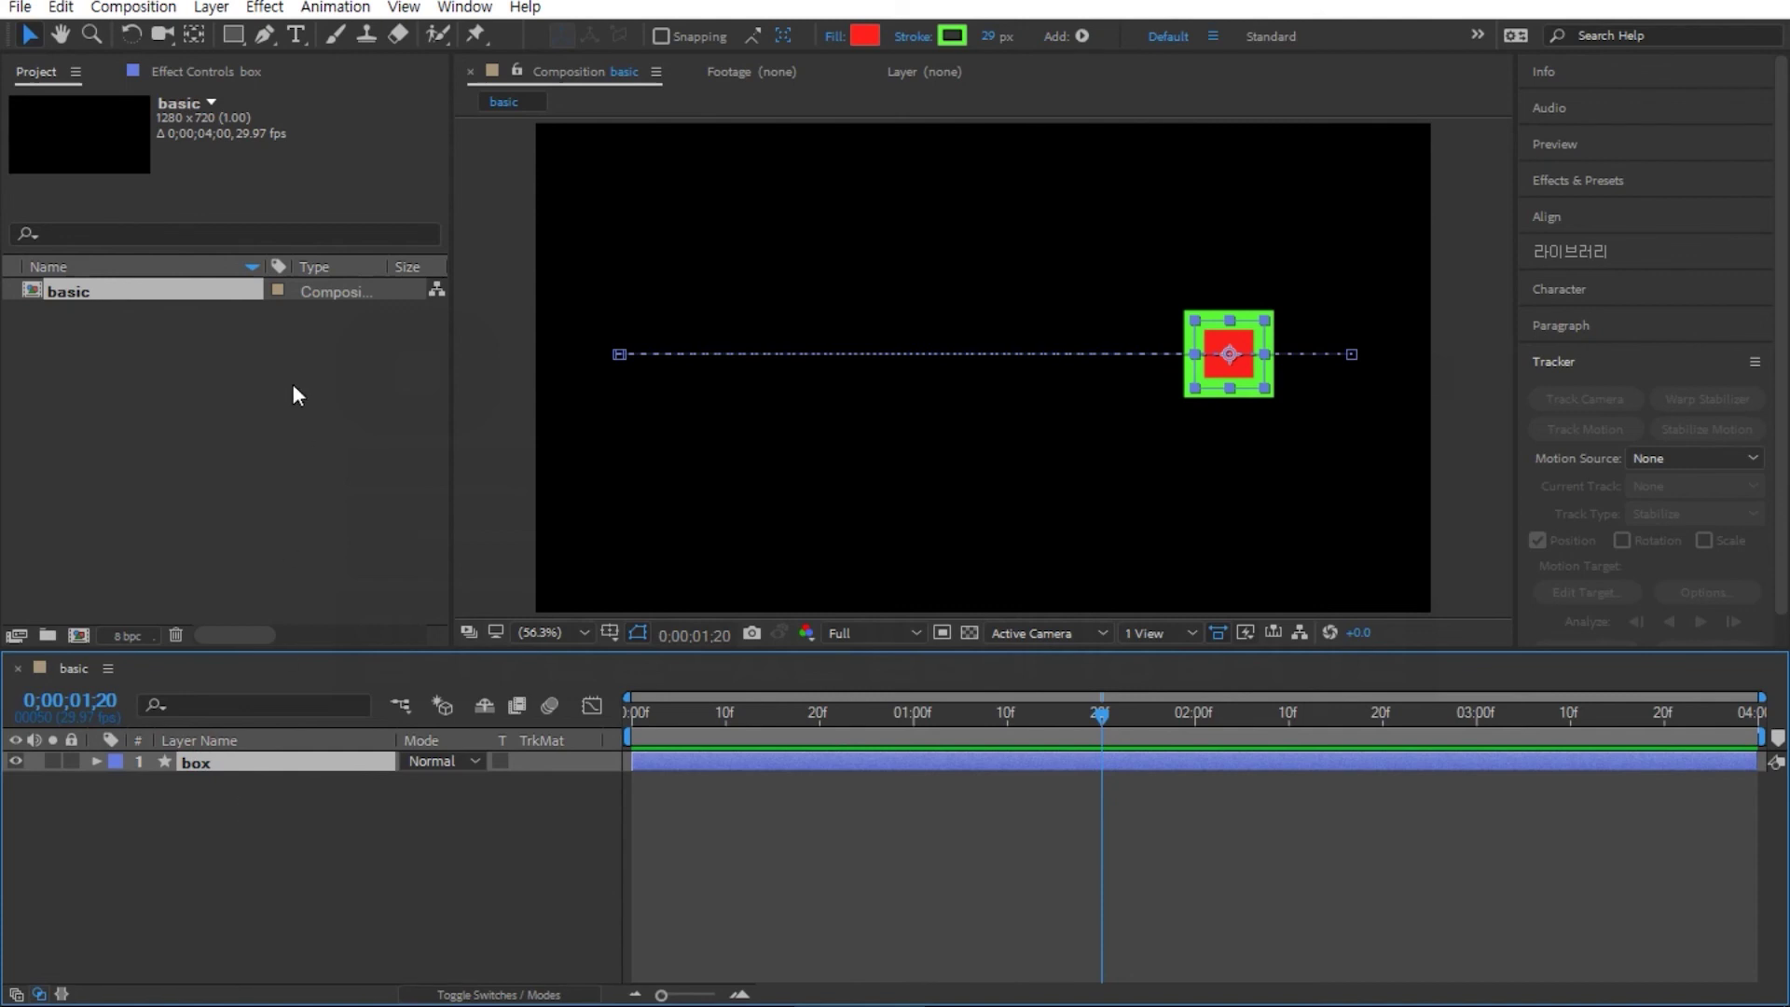
{"action": "left_click", "coordinate": [233, 35]}
{"action": "left_click_drag", "start_coordinate": [917, 452], "coordinate": [1019, 506]}
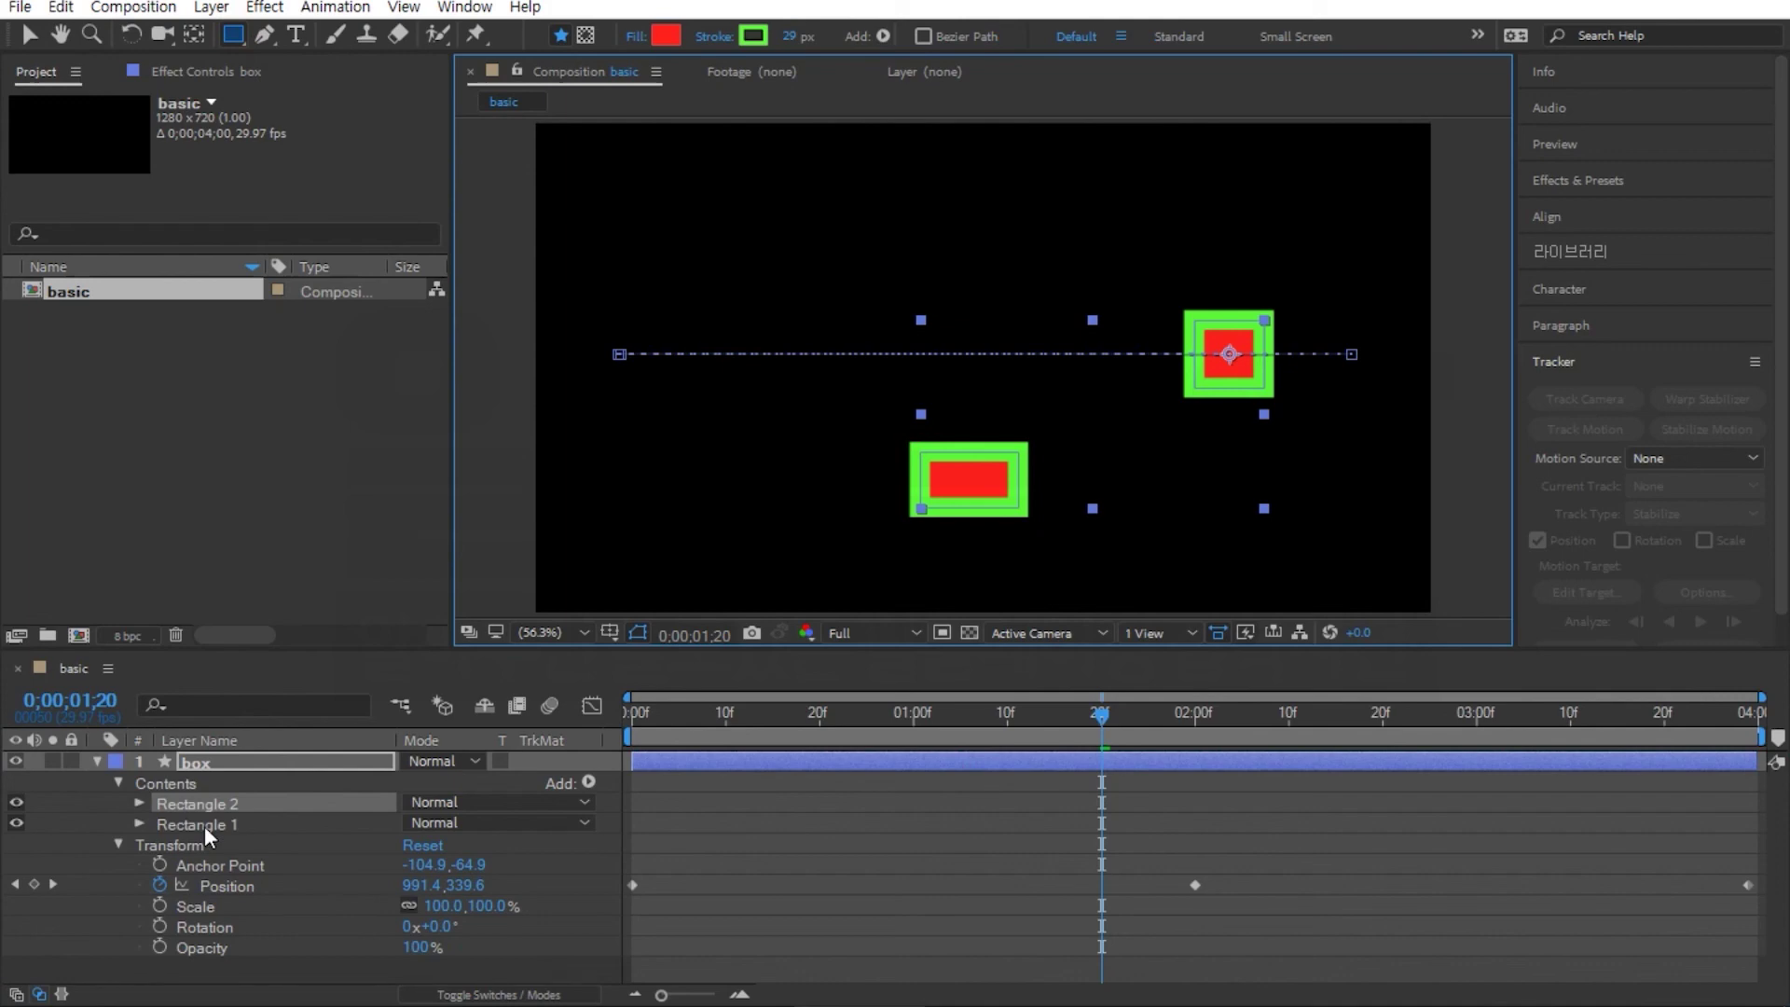
{"action": "left_click_drag", "start_coordinate": [830, 193], "coordinate": [912, 263]}
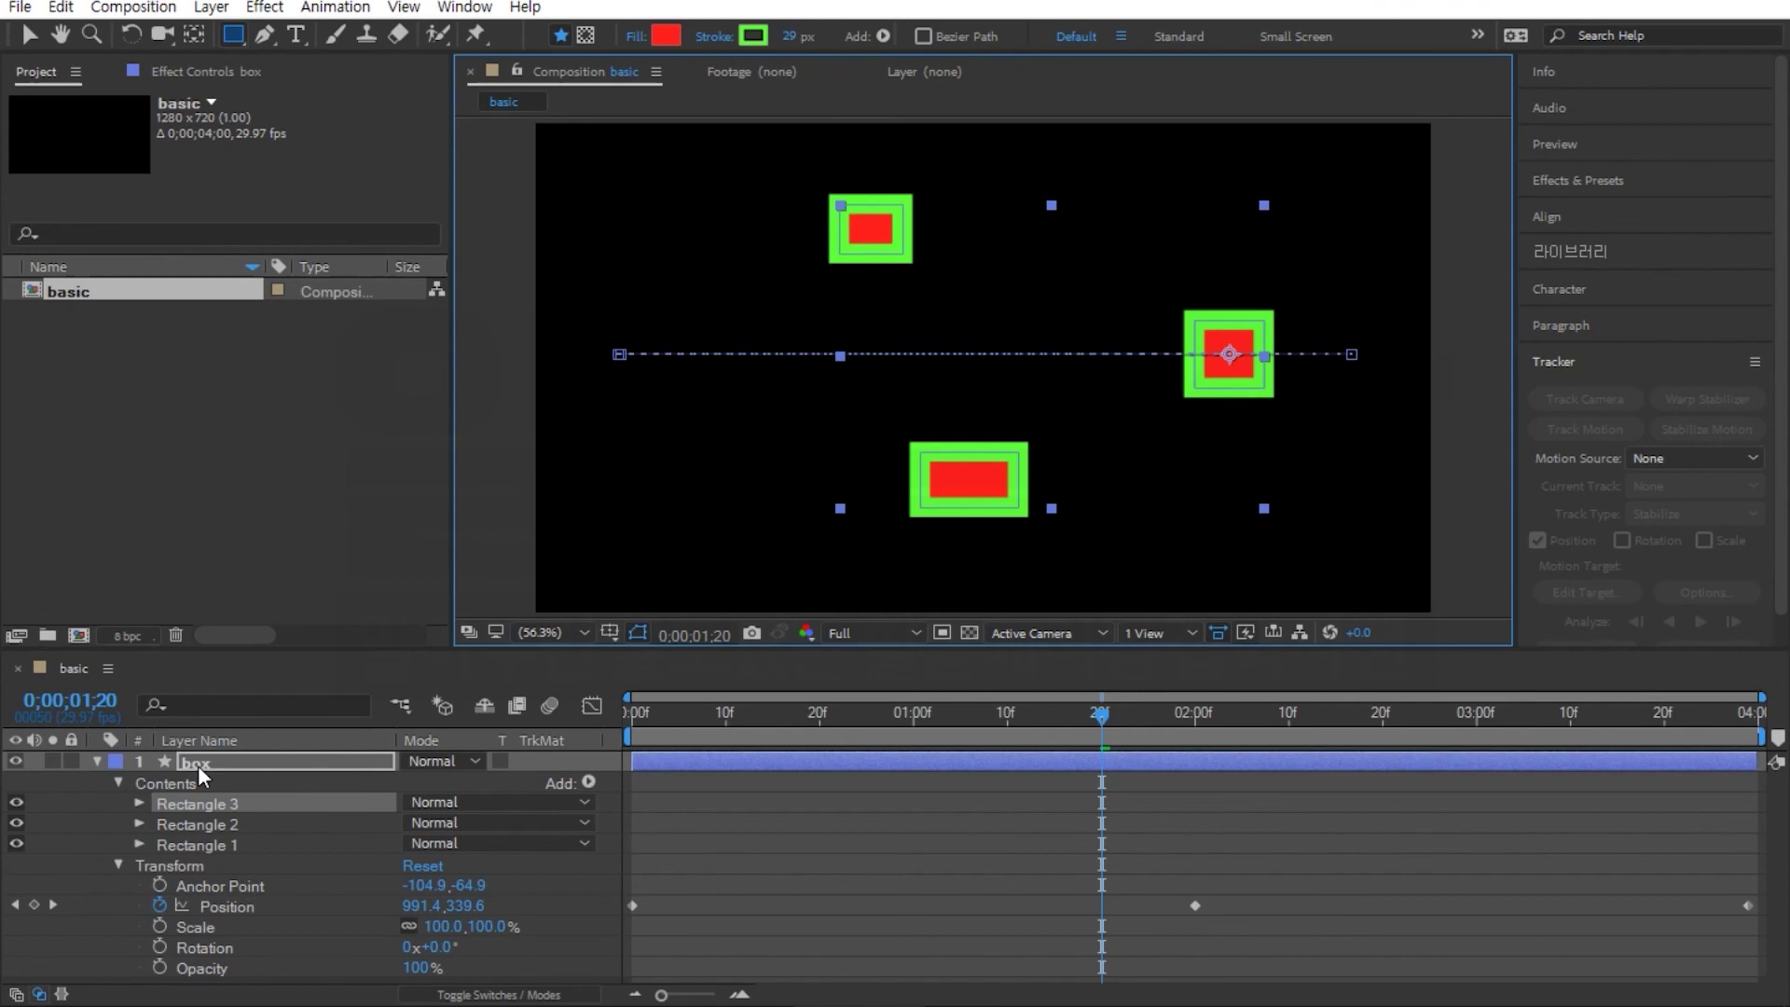
Step: Delete Rectangle 2 and Rectangle 3 from the box layer, then collapse the layer and leave it deselected
{"action": "left_click", "coordinate": [207, 819], "text": "ctrl"}
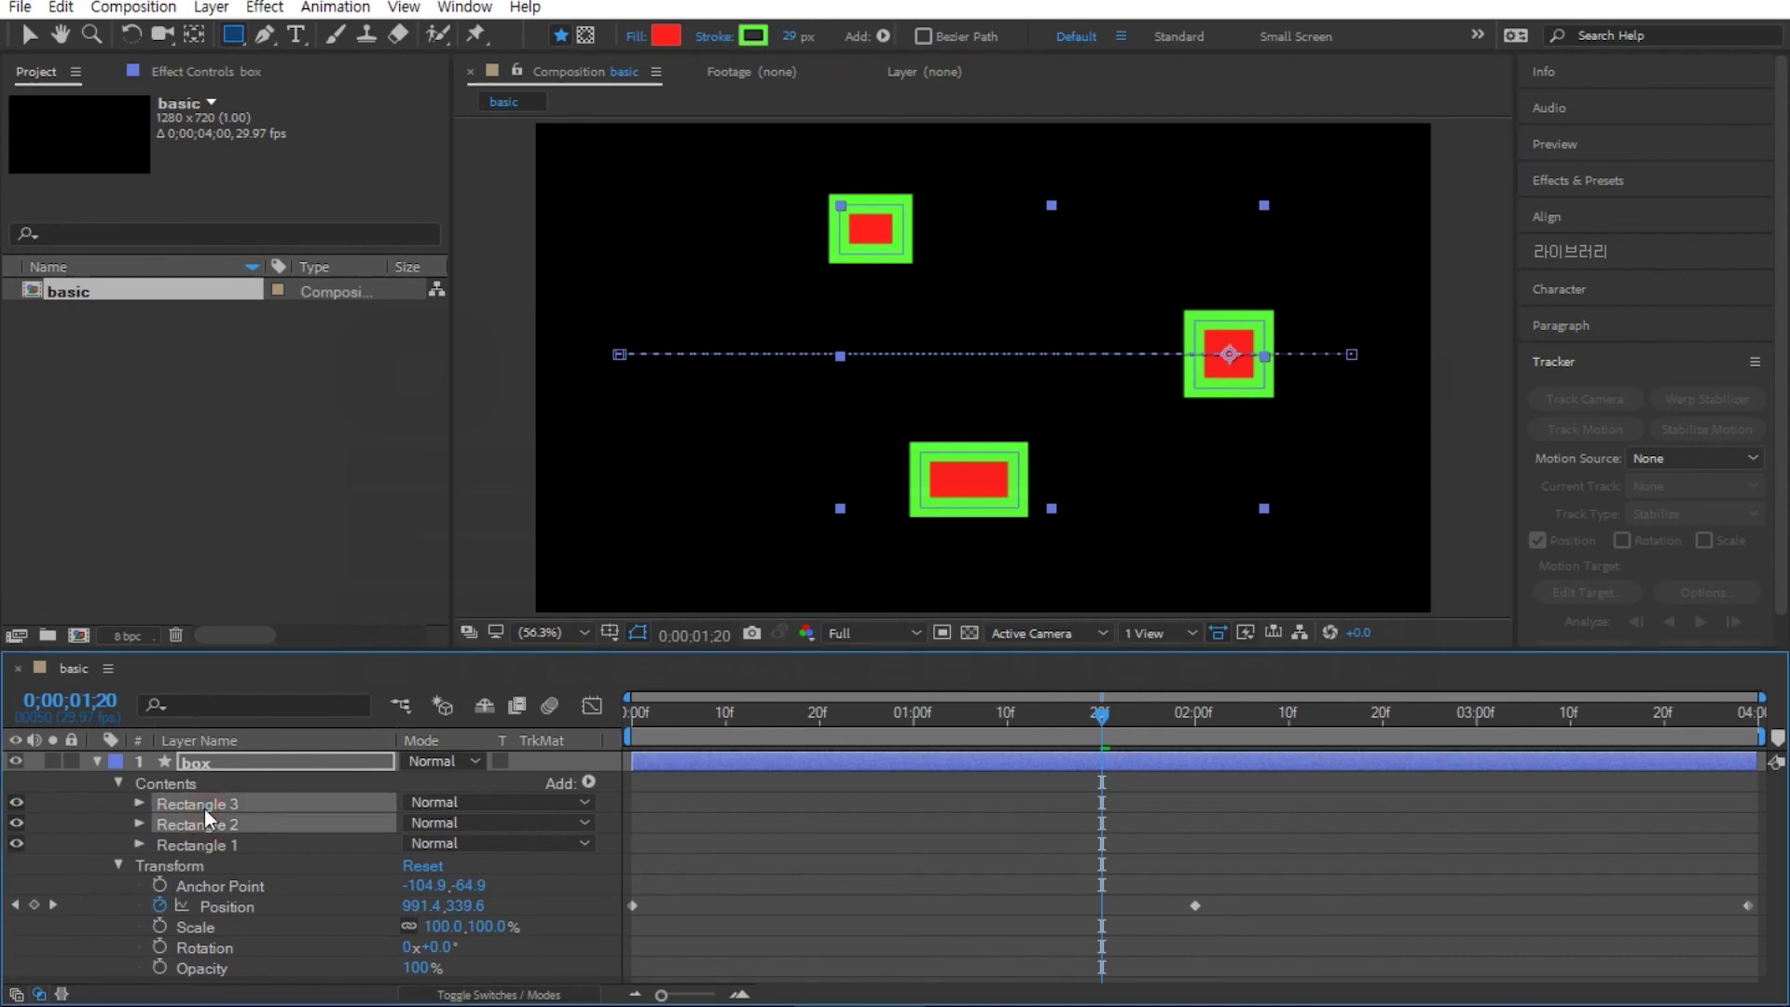
{"action": "key", "text": "Delete"}
{"action": "left_click", "coordinate": [159, 762]}
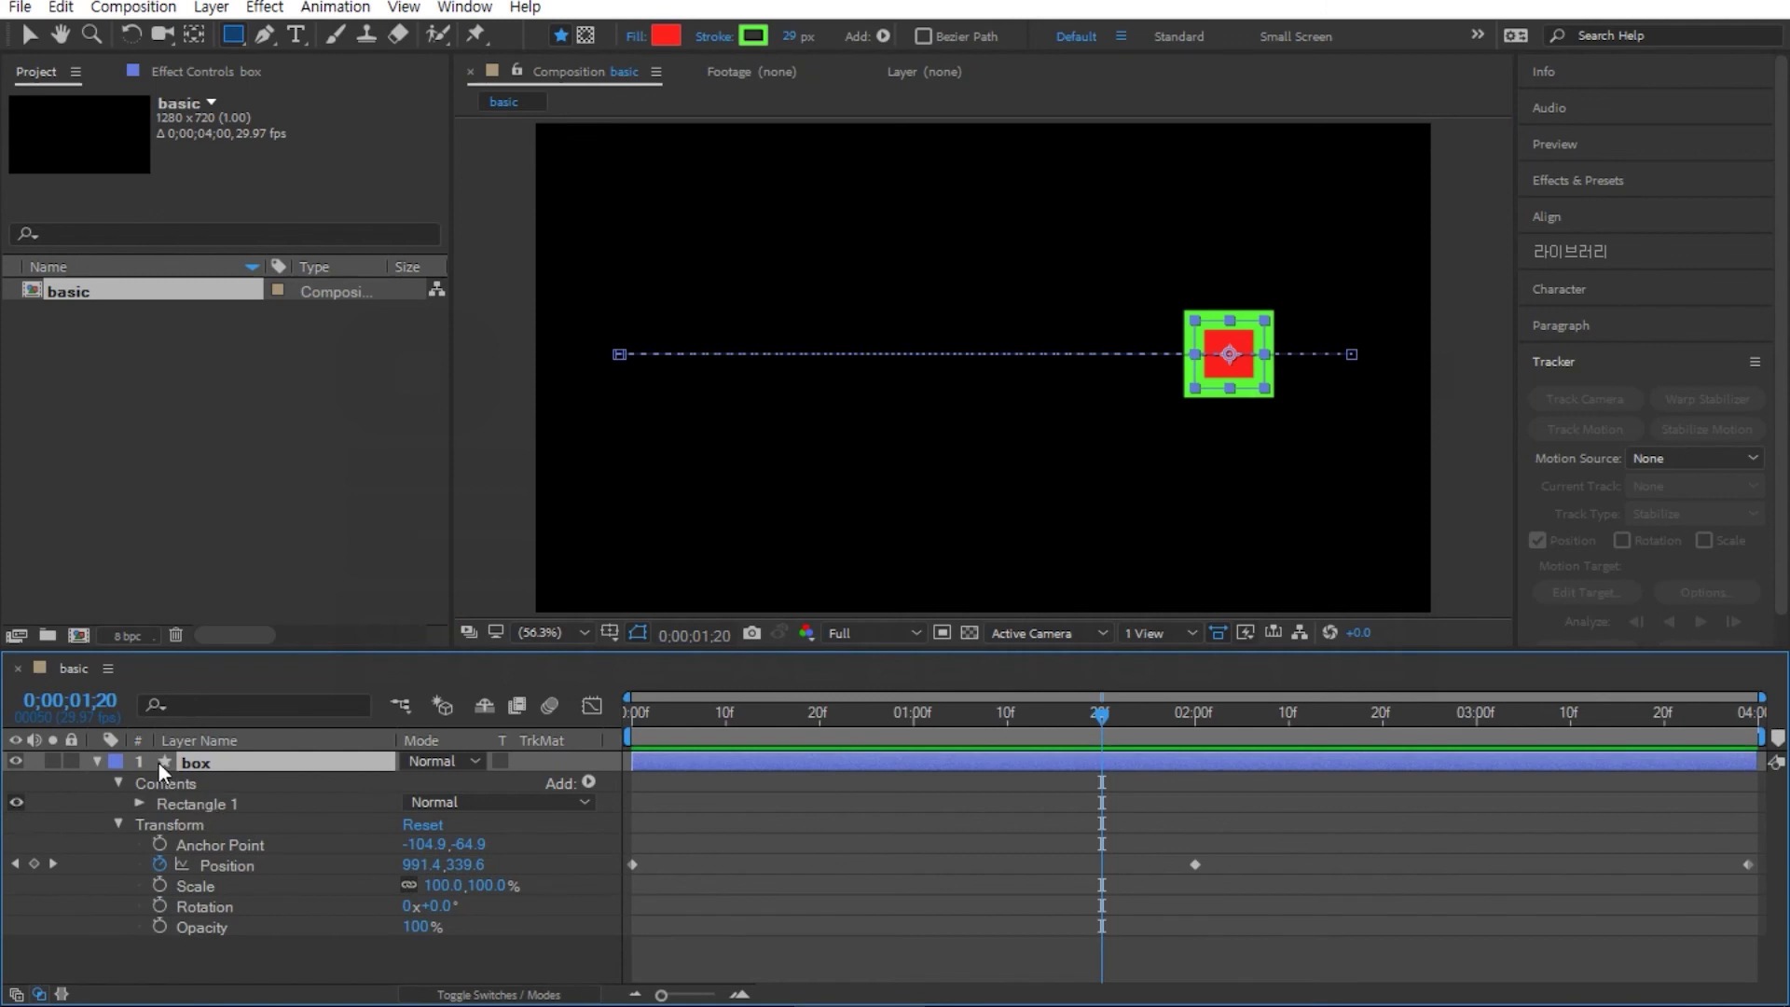
{"action": "left_click", "coordinate": [97, 763]}
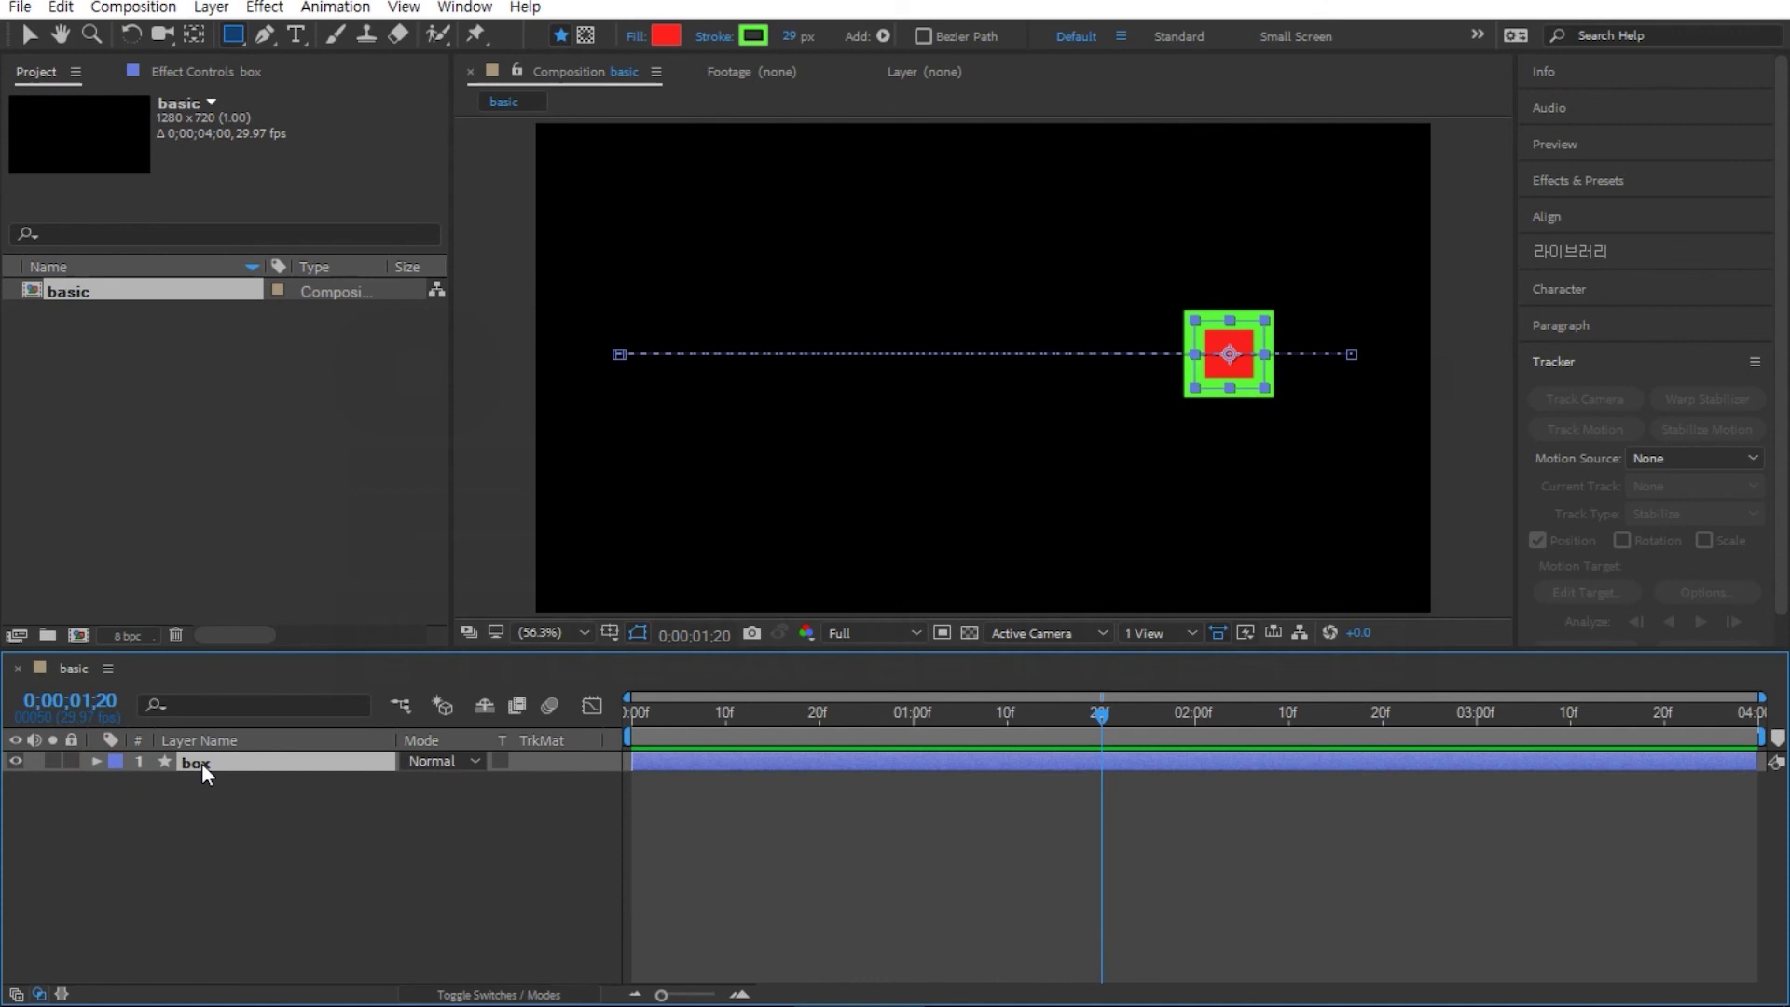
{"action": "left_click", "coordinate": [232, 830]}
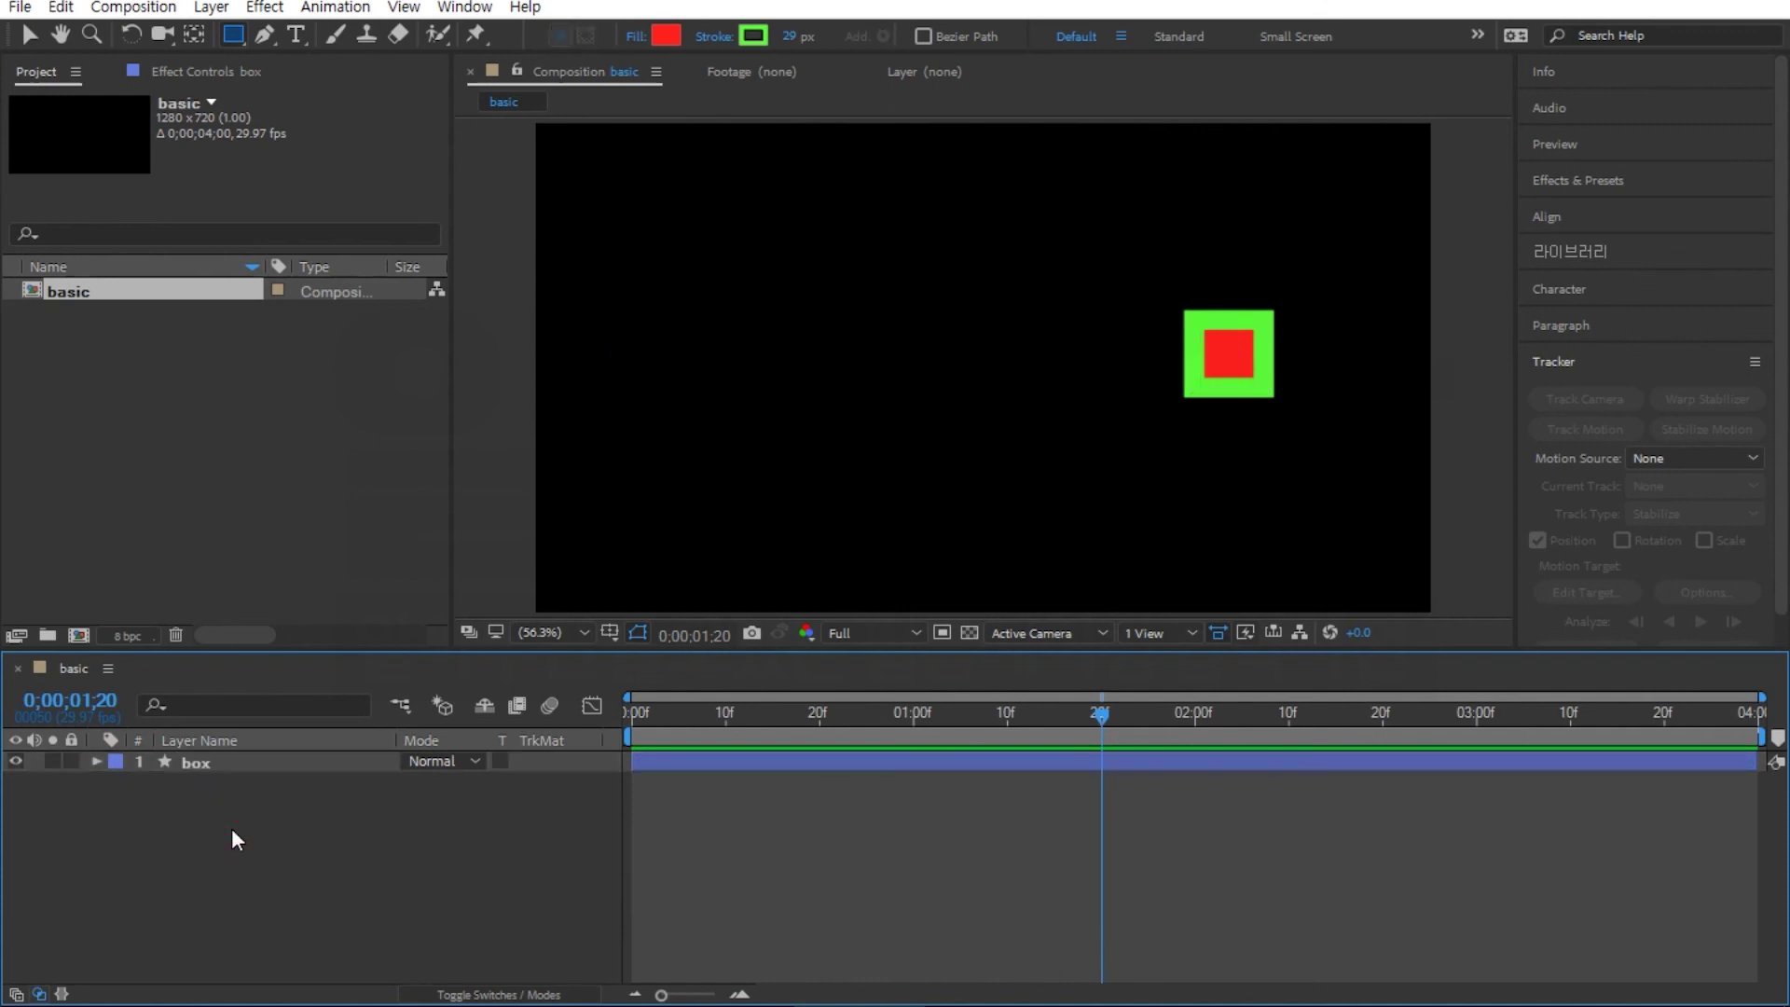
{"action": "left_click", "coordinate": [205, 764]}
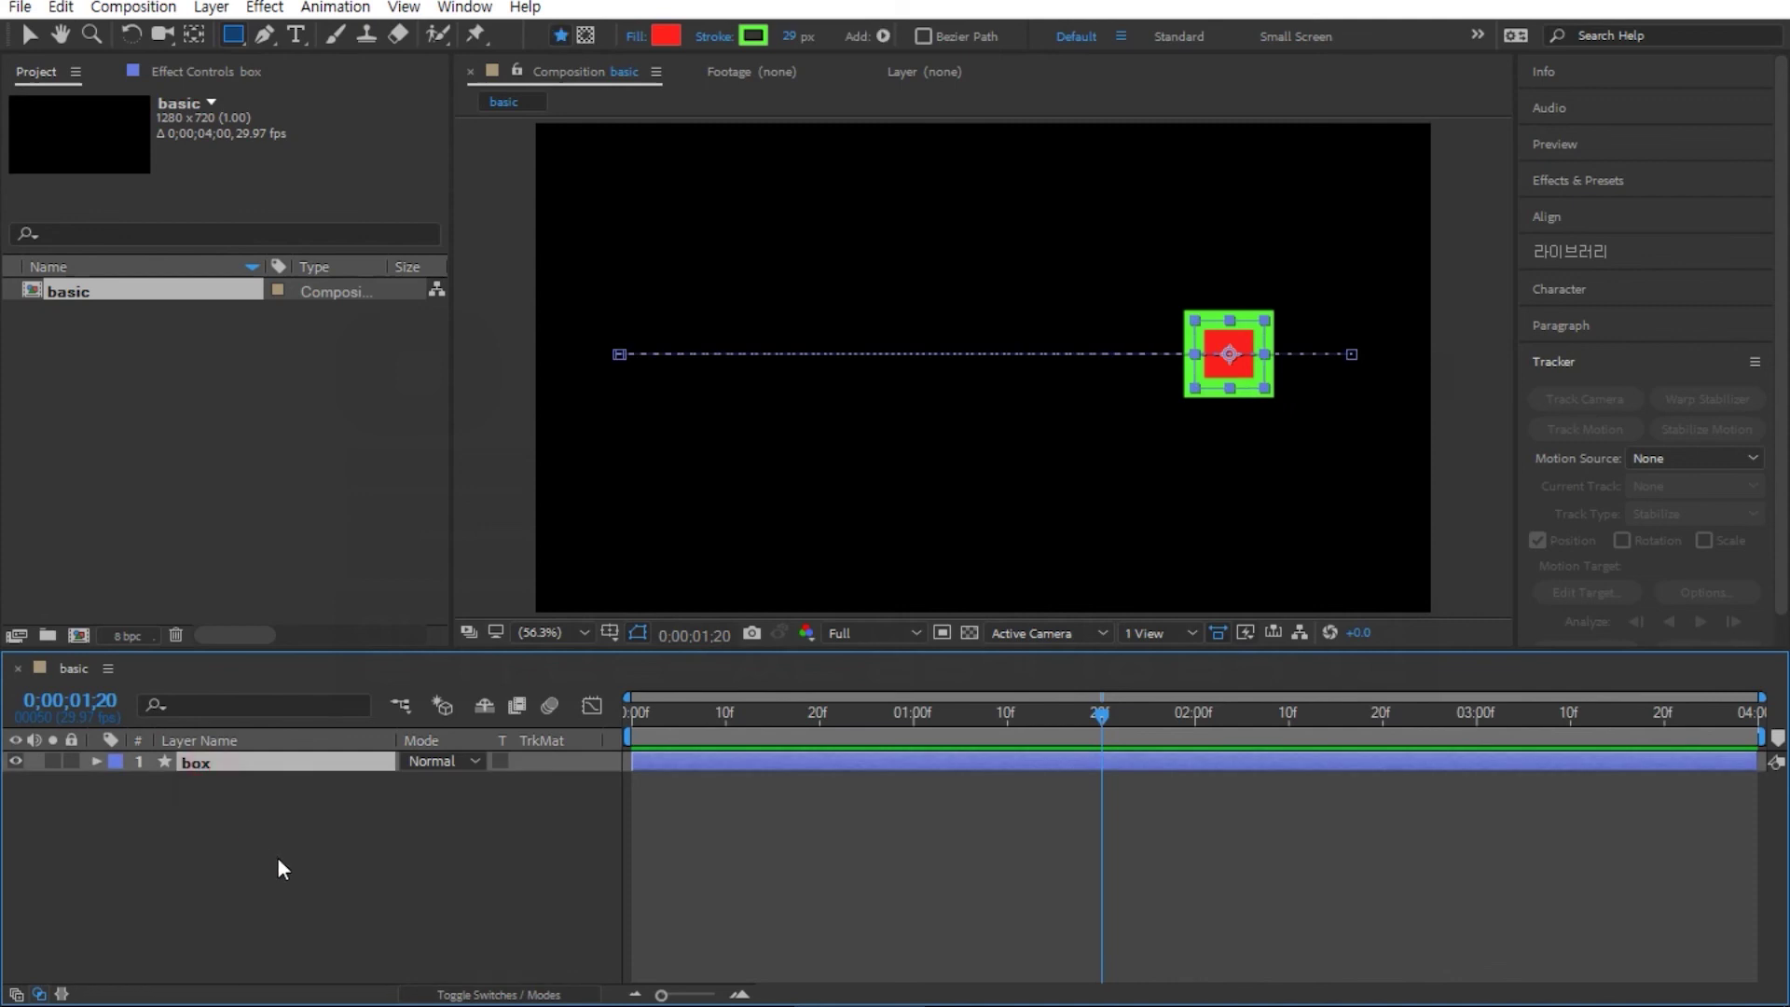
{"action": "left_click", "coordinate": [280, 858]}
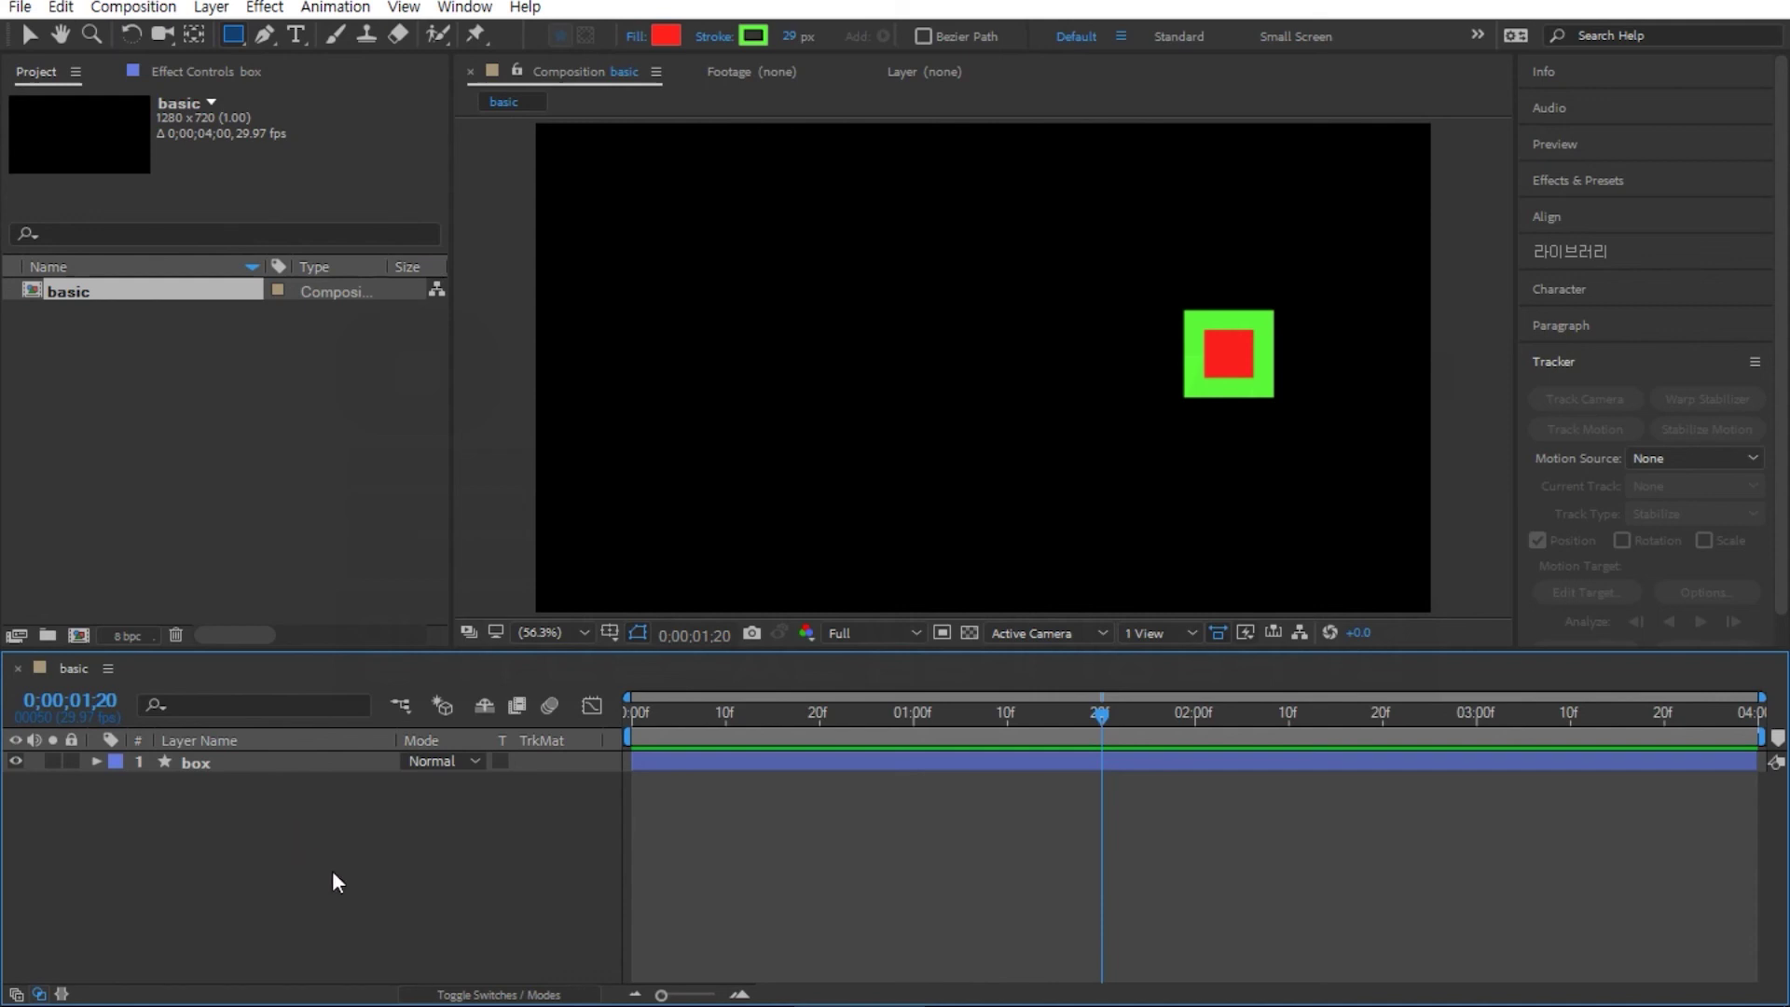
Step: Draw a small square near the composition's upper-left corner on a new shape layer and fill it with cyan
{"action": "left_click", "coordinate": [233, 34]}
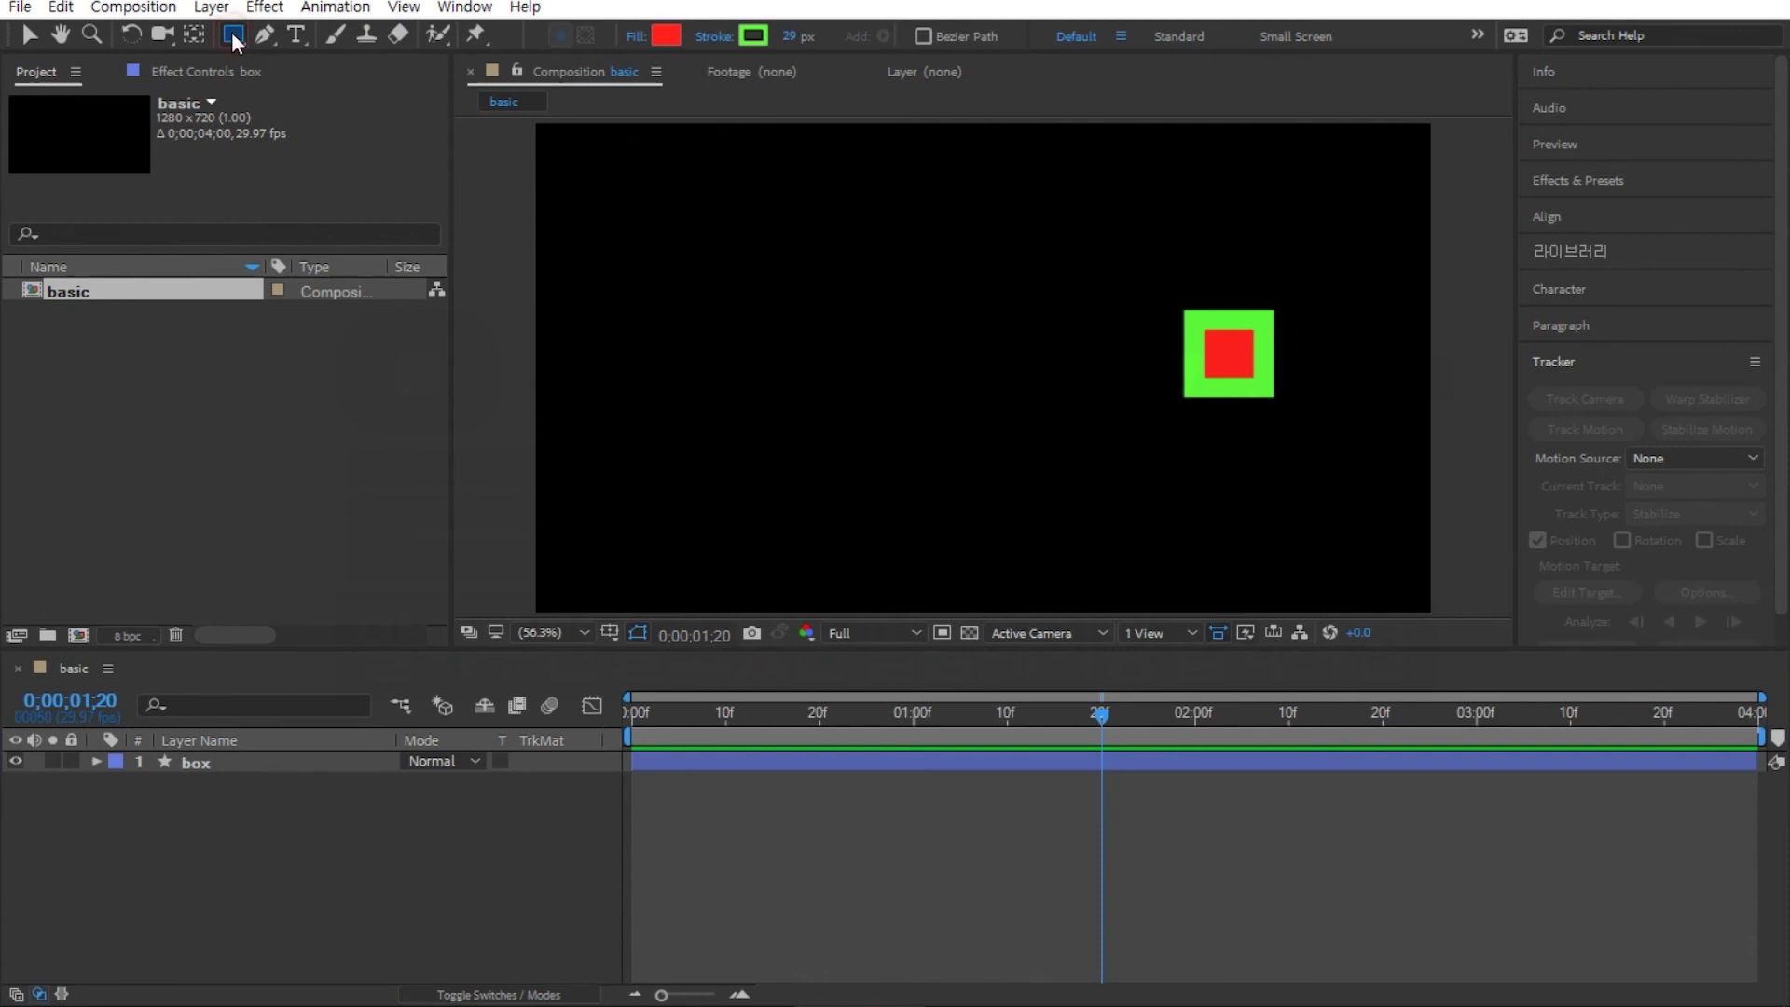
{"action": "mouse_move", "coordinate": [652, 186]}
{"action": "left_mouse_down"}
{"action": "mouse_move", "coordinate": [668, 236]}
{"action": "mouse_move", "coordinate": [700, 229]}
{"action": "mouse_move", "coordinate": [649, 207]}
{"action": "left_mouse_up"}
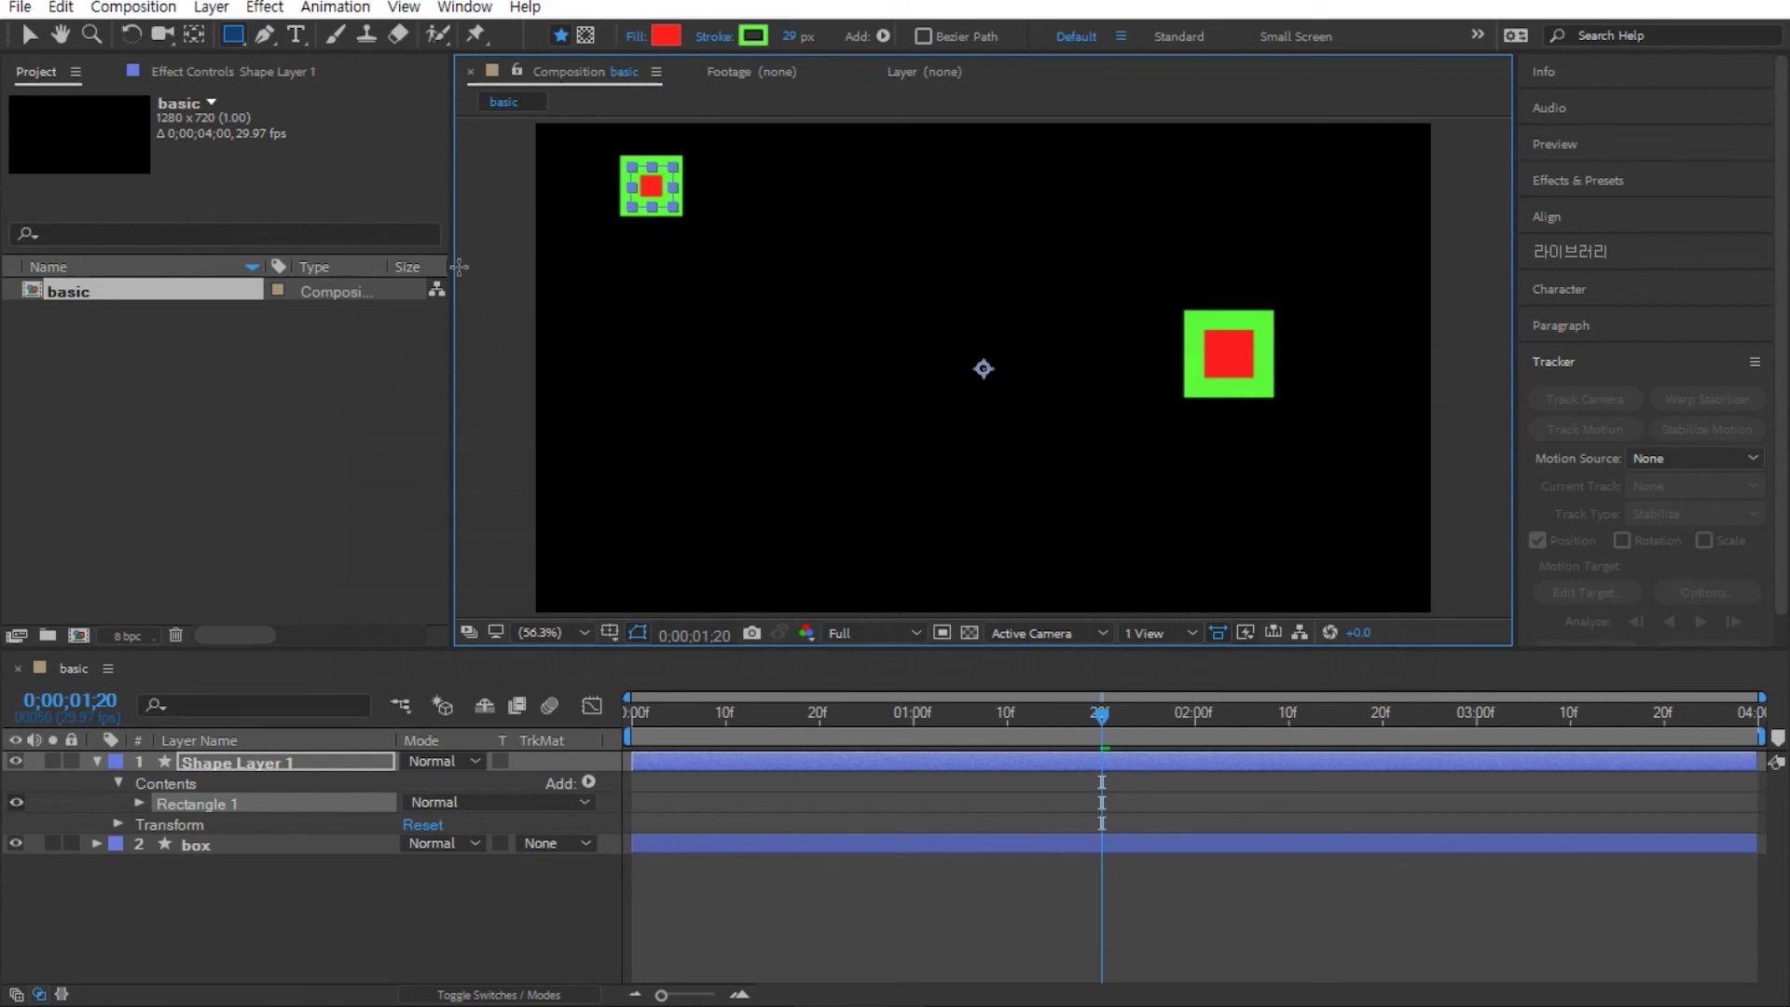
{"action": "left_click", "coordinate": [664, 37]}
{"action": "left_click_drag", "start_coordinate": [925, 456], "coordinate": [953, 496]}
{"action": "left_click", "coordinate": [1171, 352]}
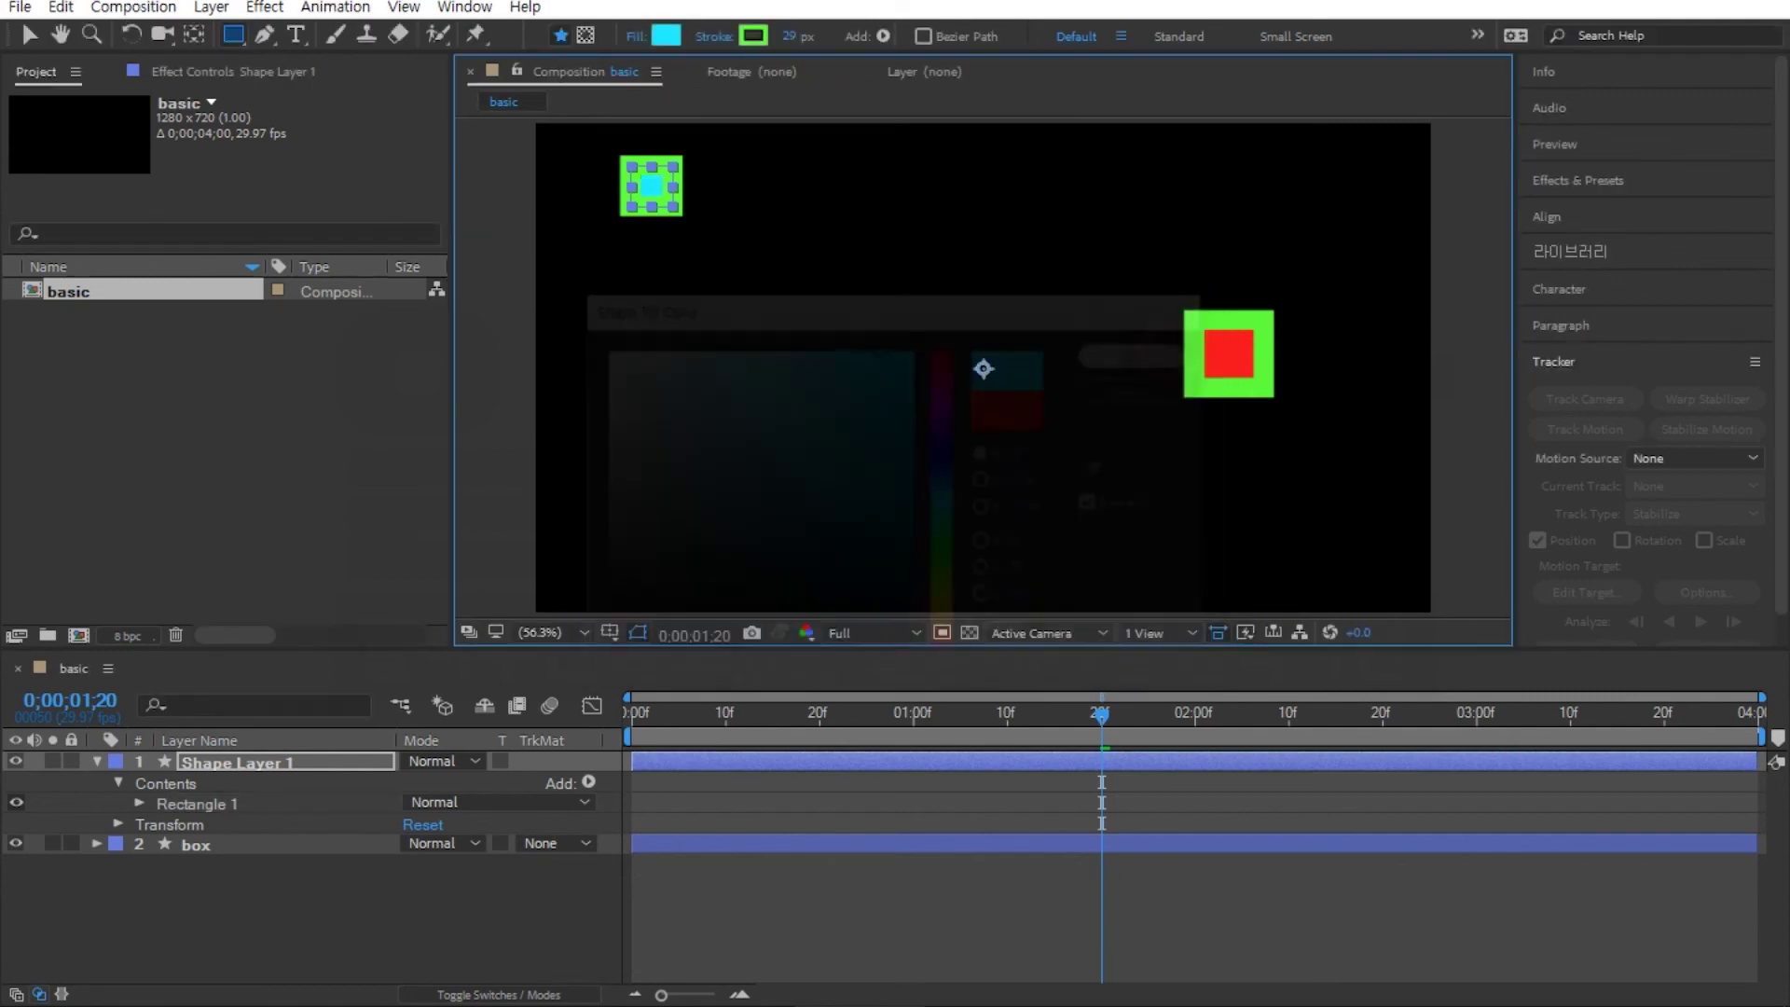
Step: Set the small square's stroke to blue with a width of 9 px, and deselect the layer
{"action": "left_click", "coordinate": [758, 41]}
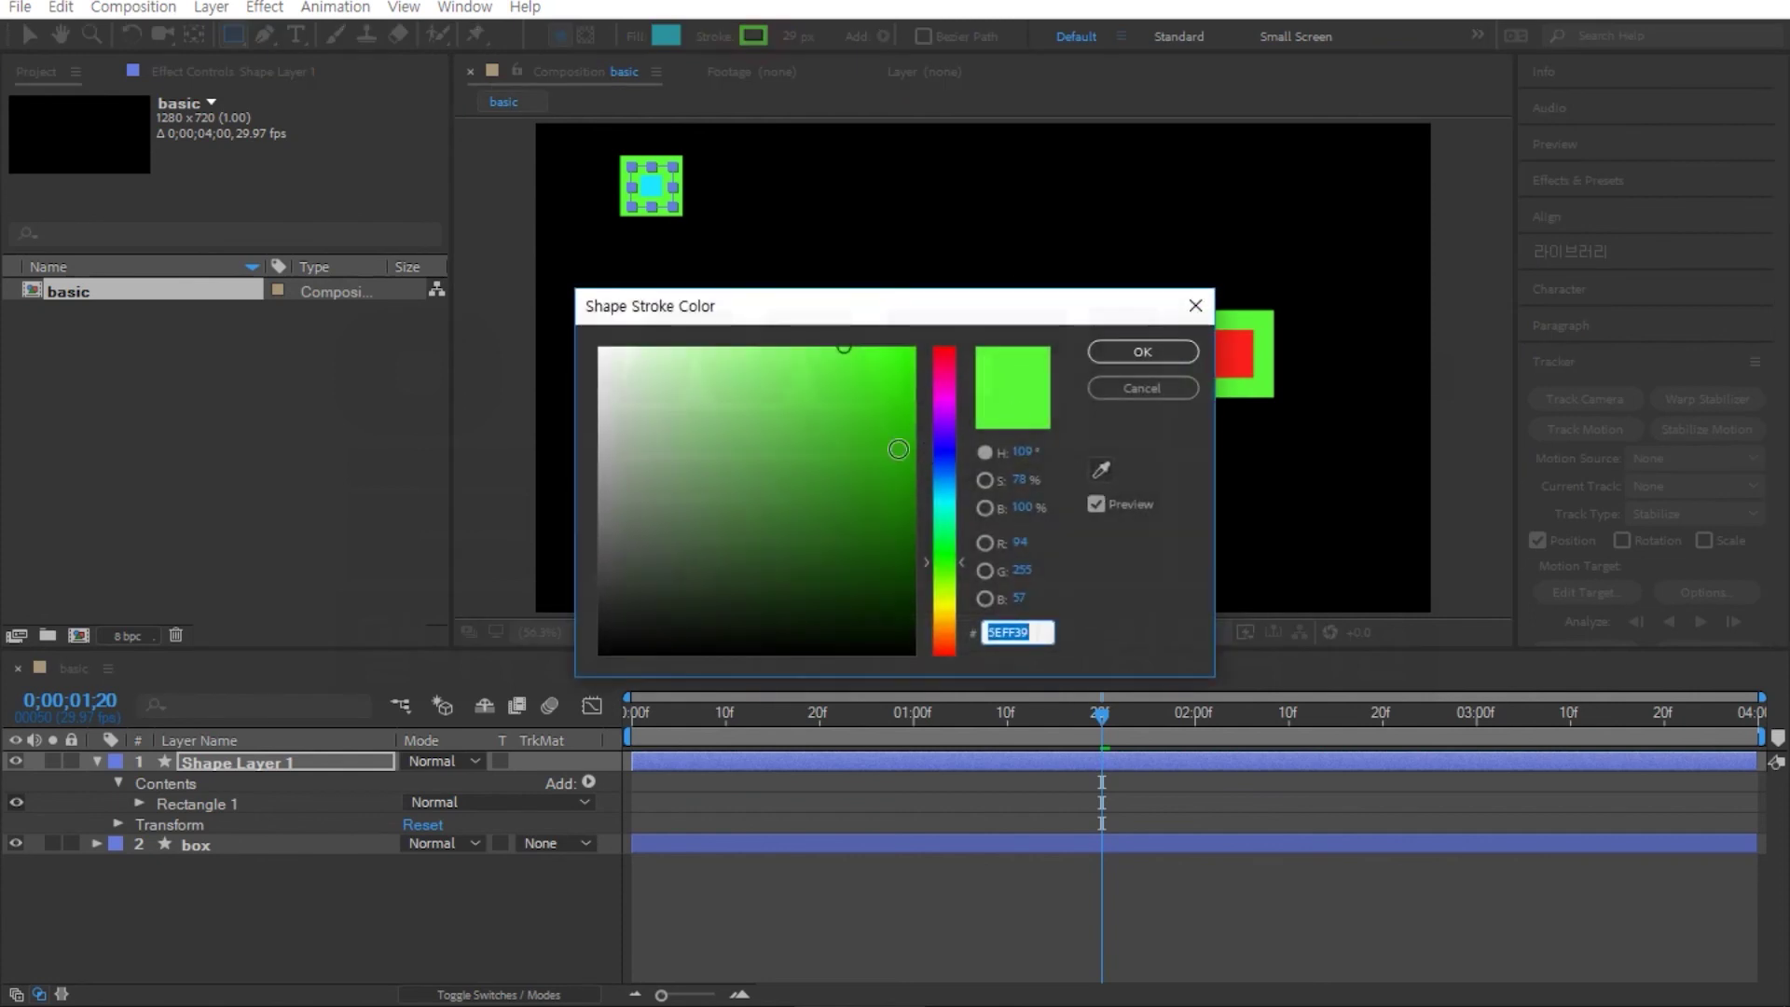
{"action": "left_click_drag", "start_coordinate": [949, 540], "coordinate": [949, 450]}
{"action": "left_click", "coordinate": [1136, 351]}
{"action": "left_click_drag", "start_coordinate": [795, 38], "coordinate": [775, 46]}
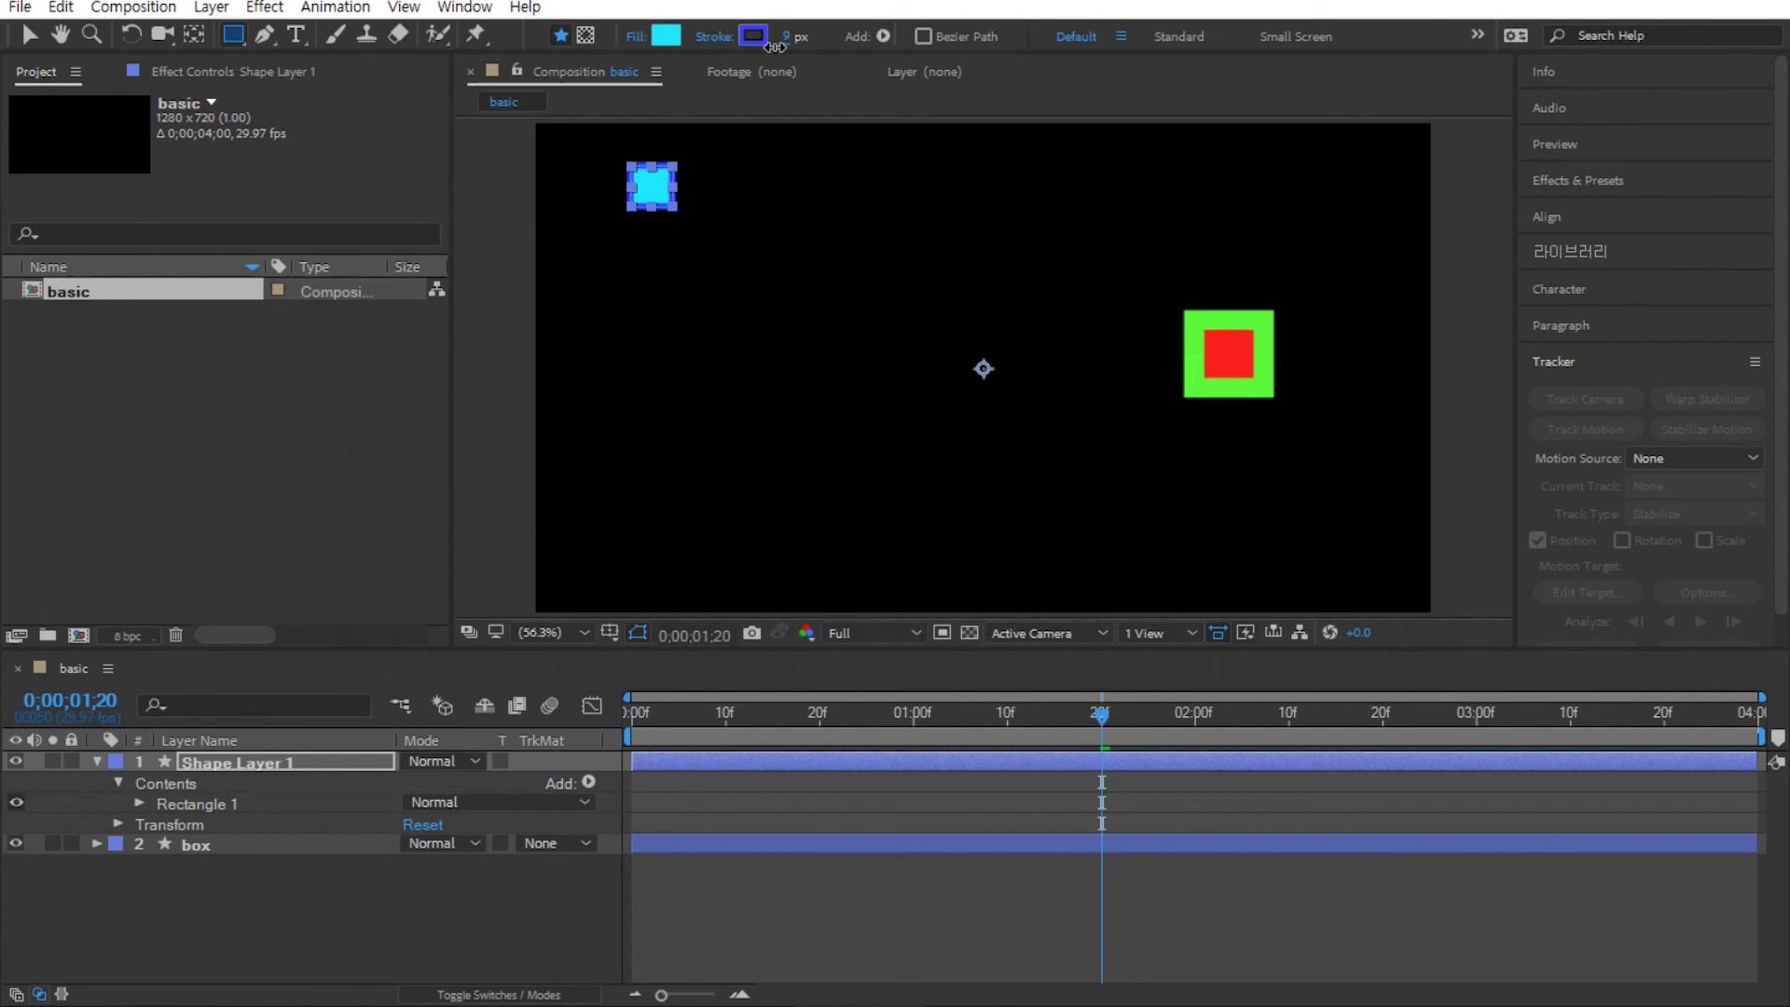
{"action": "left_click", "coordinate": [283, 933]}
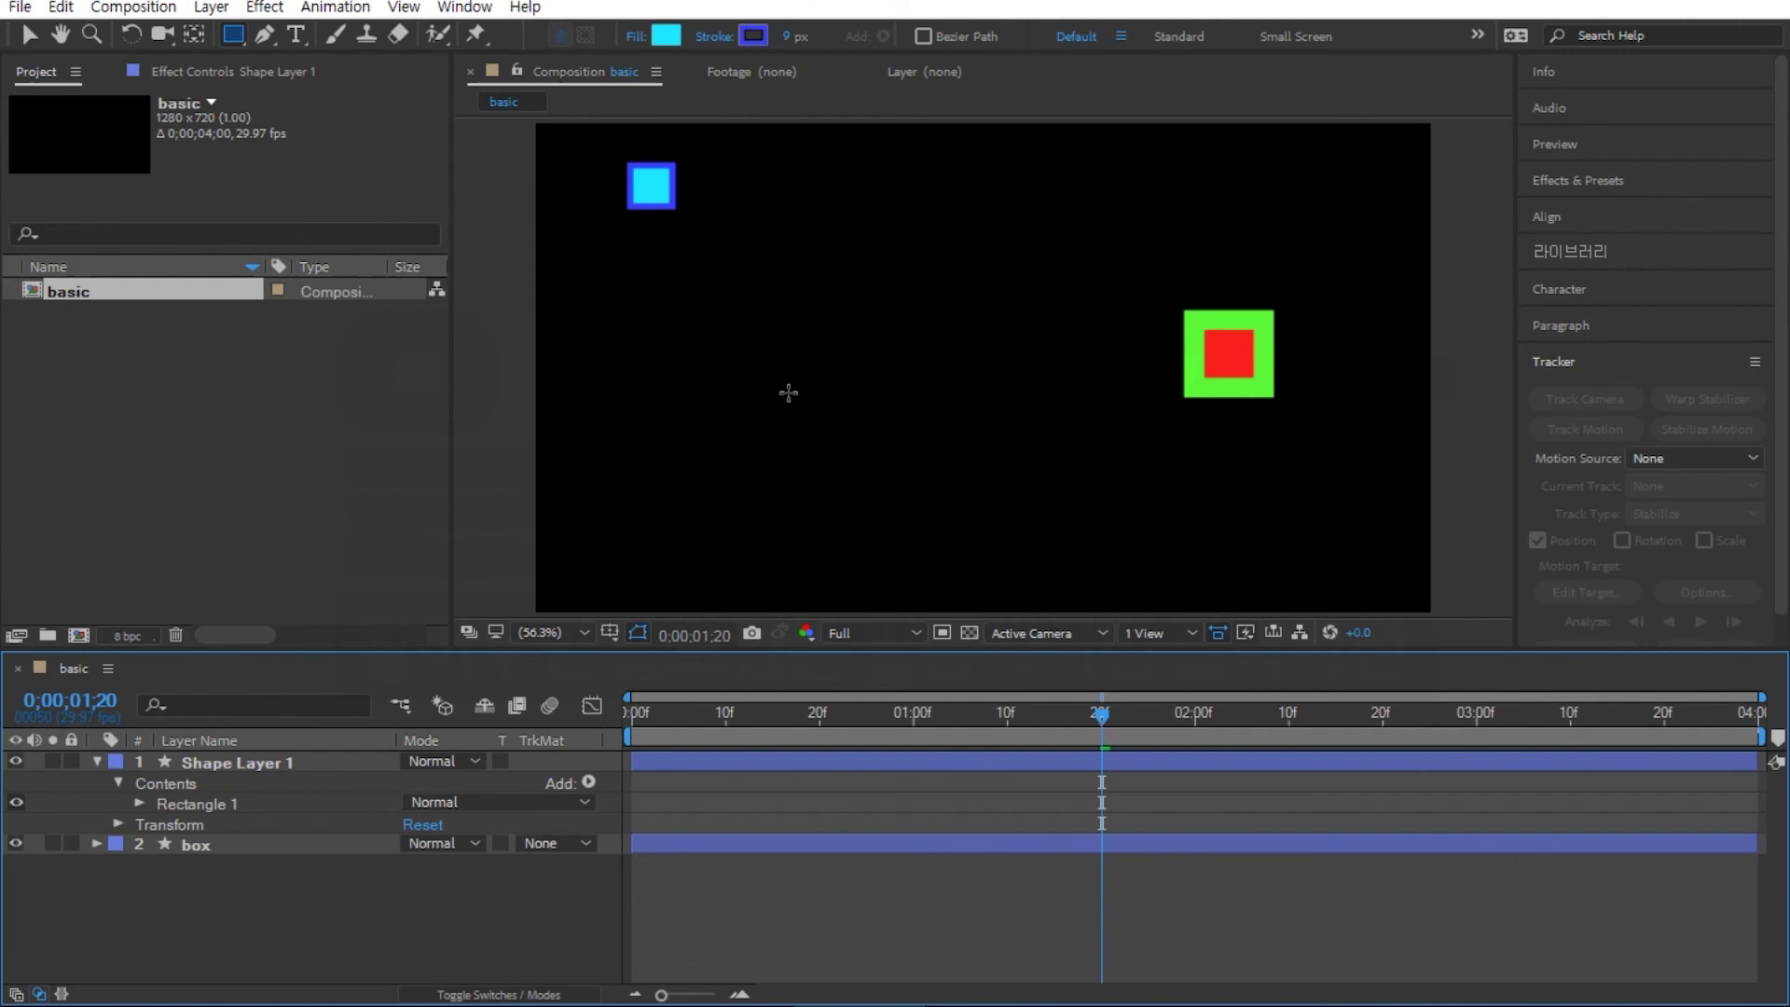
Step: Rename Shape Layer 1 as "box1" and deselect it
{"action": "left_click", "coordinate": [260, 763]}
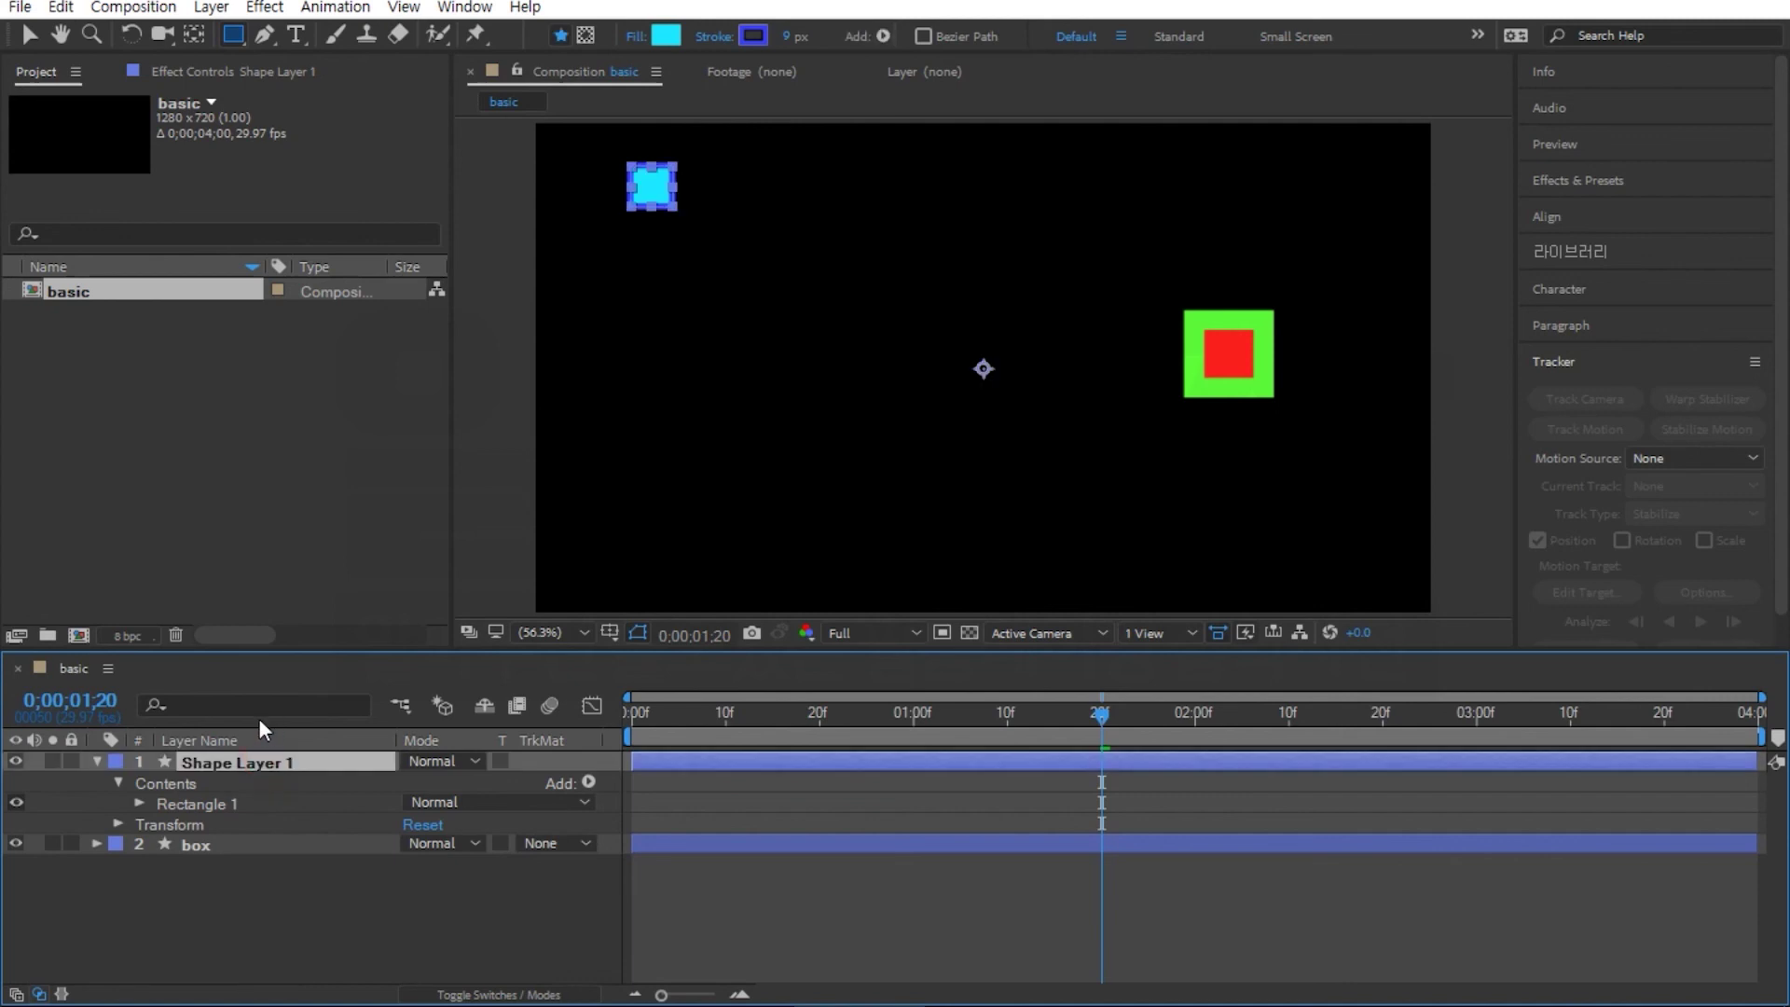
{"action": "key", "text": "Return"}
{"action": "type", "text": "box1"}
{"action": "left_click", "coordinate": [362, 938]}
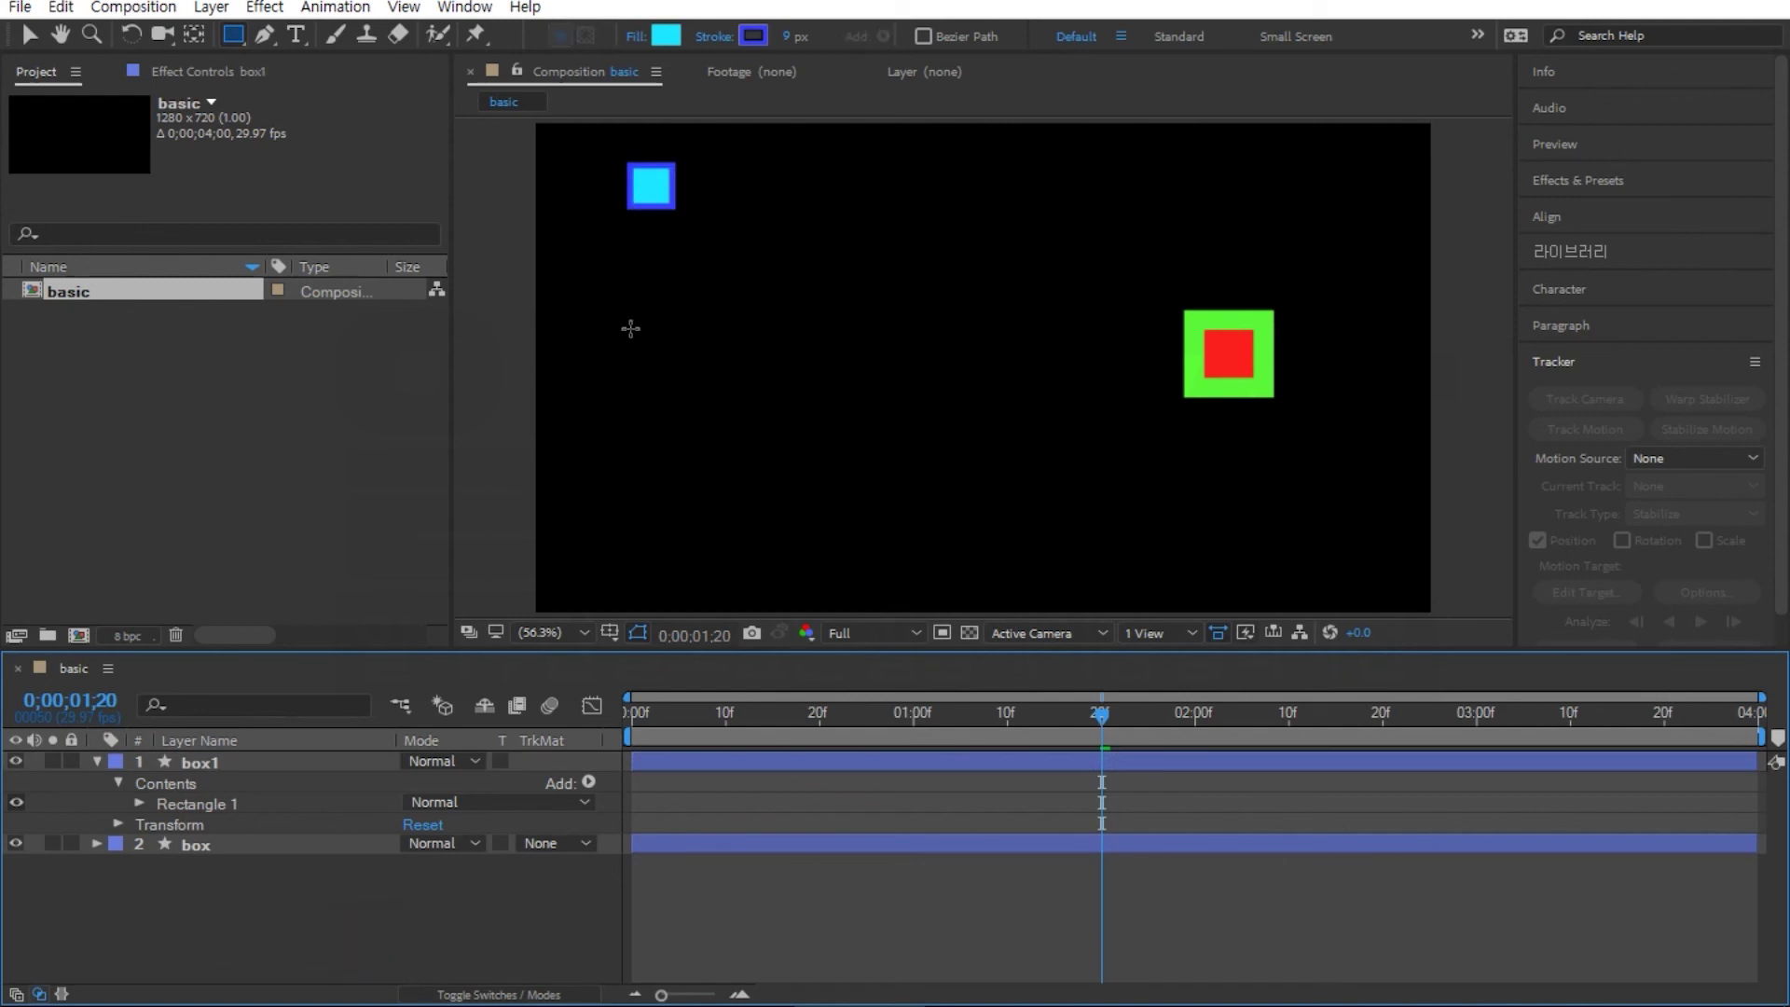
Step: Select the cyan square and move its anchor point to the center of the square
{"action": "left_click", "coordinate": [28, 35]}
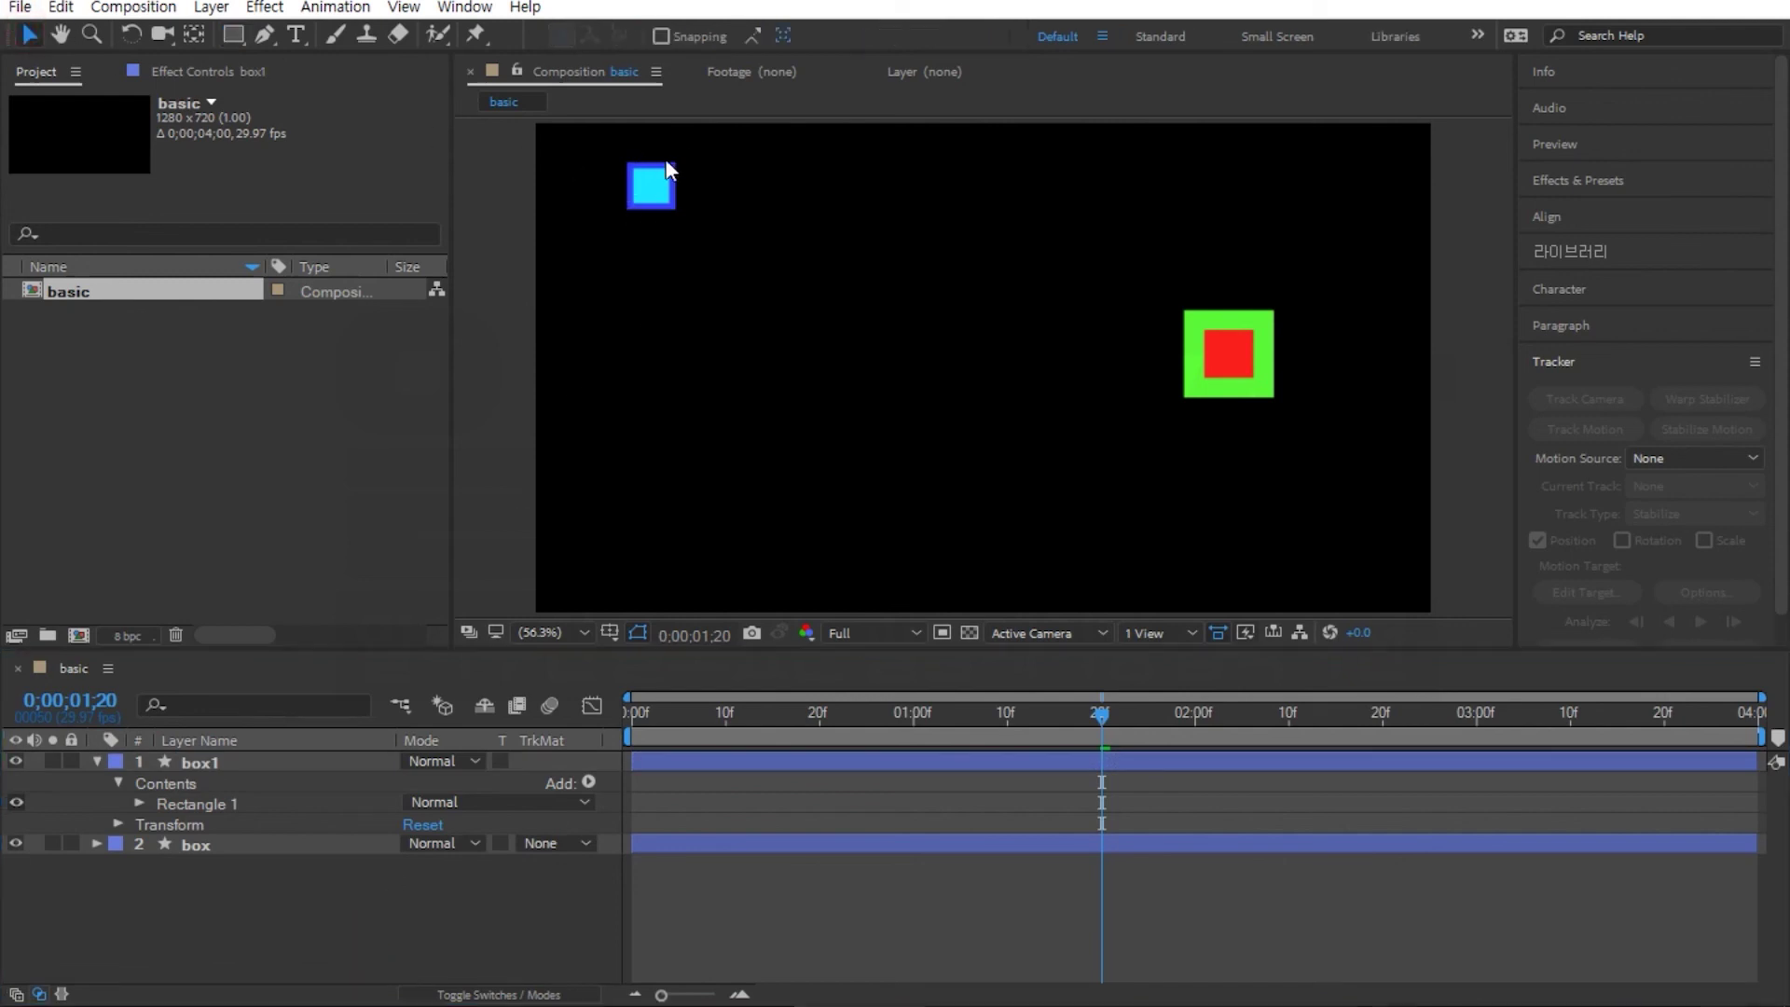
{"action": "left_click", "coordinate": [656, 183]}
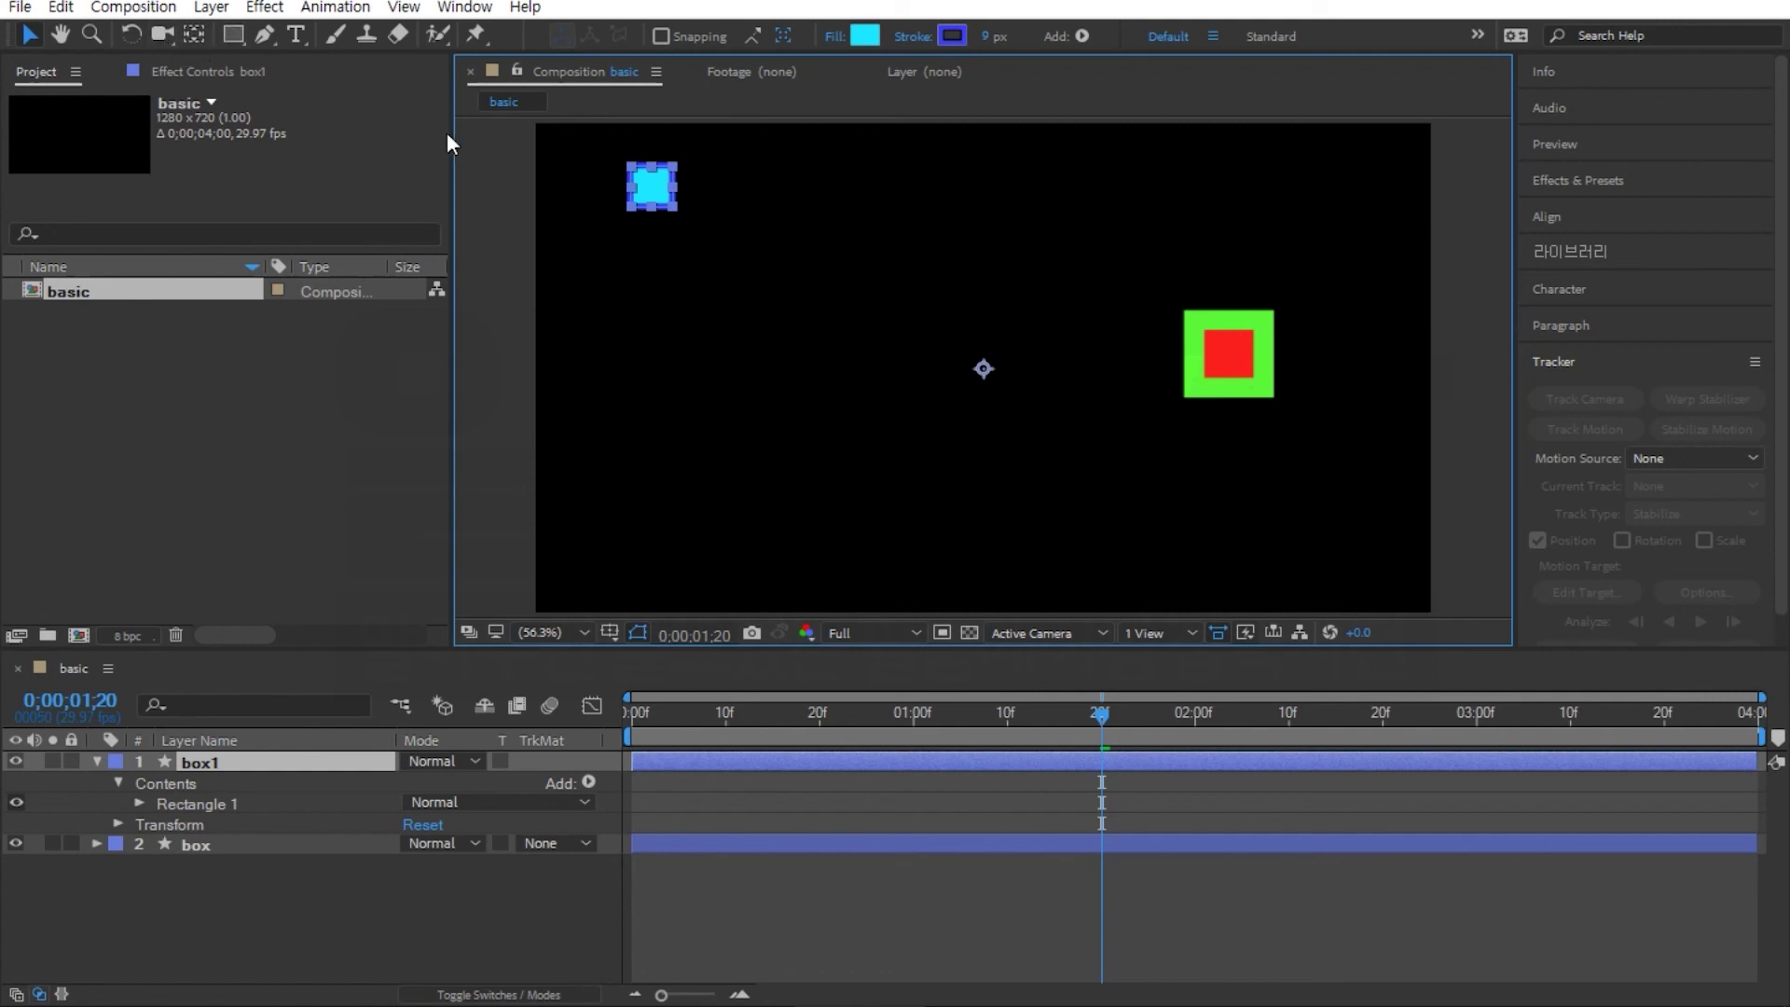
{"action": "left_click", "coordinate": [194, 36]}
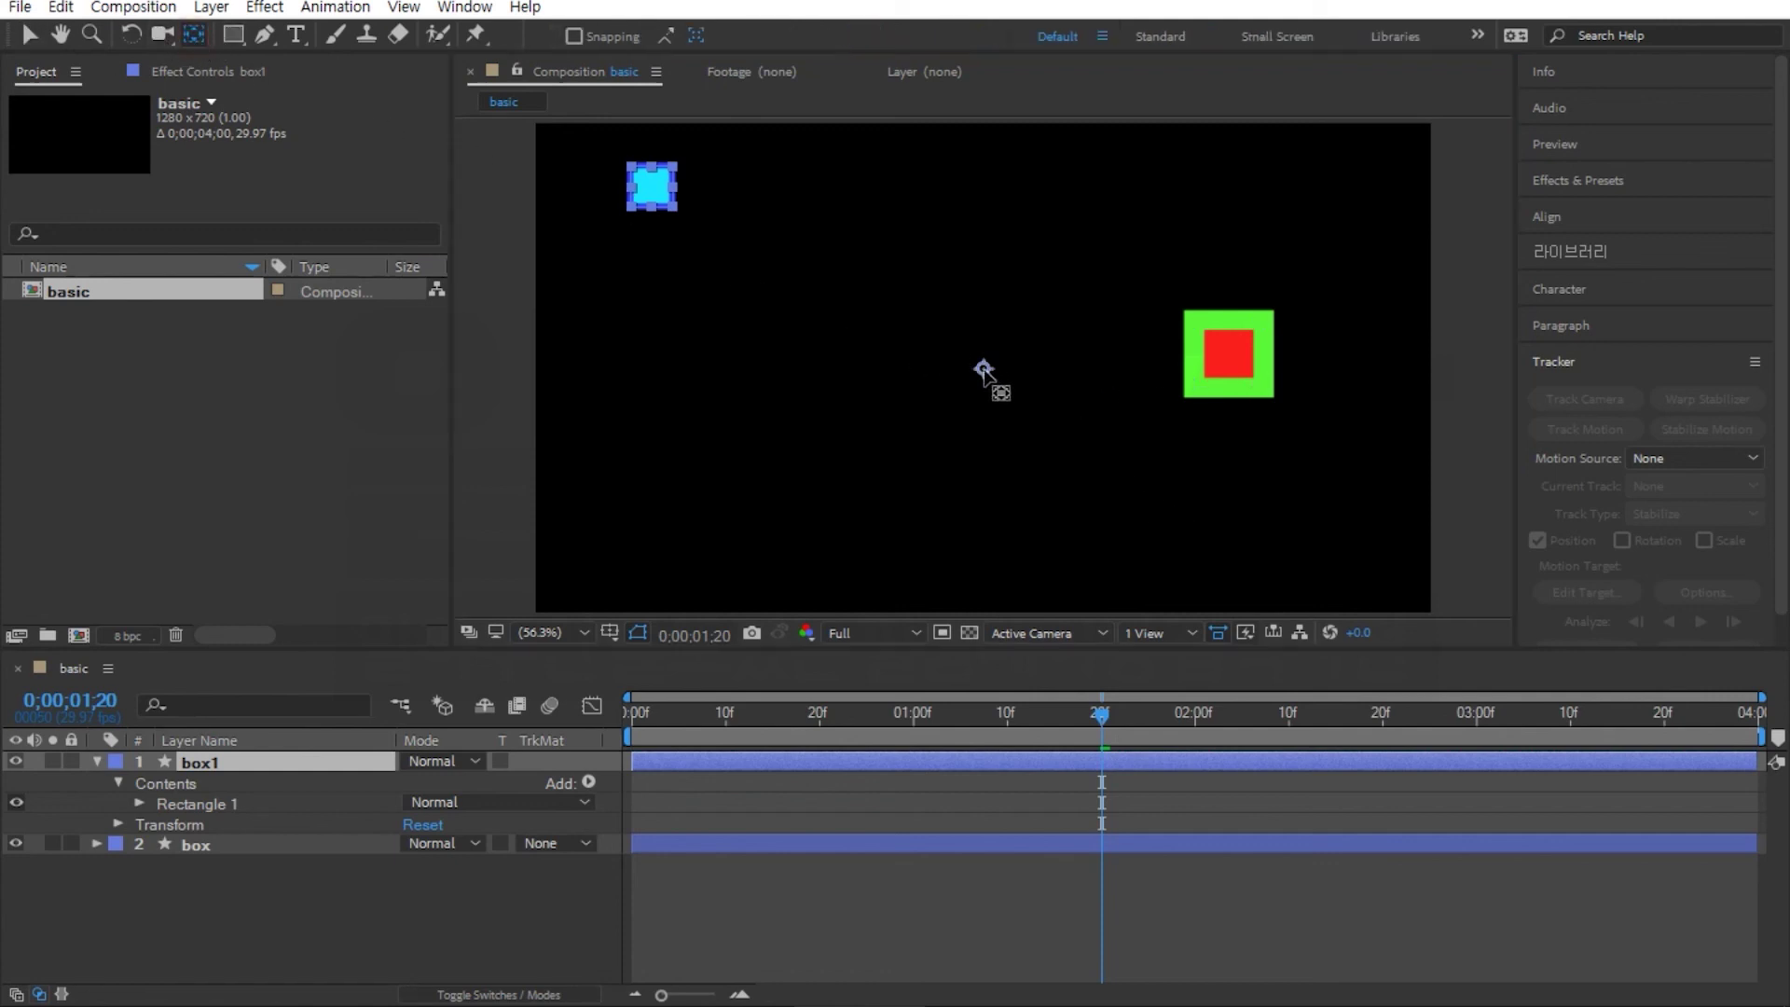
{"action": "left_click_drag", "start_coordinate": [936, 338], "coordinate": [671, 207]}
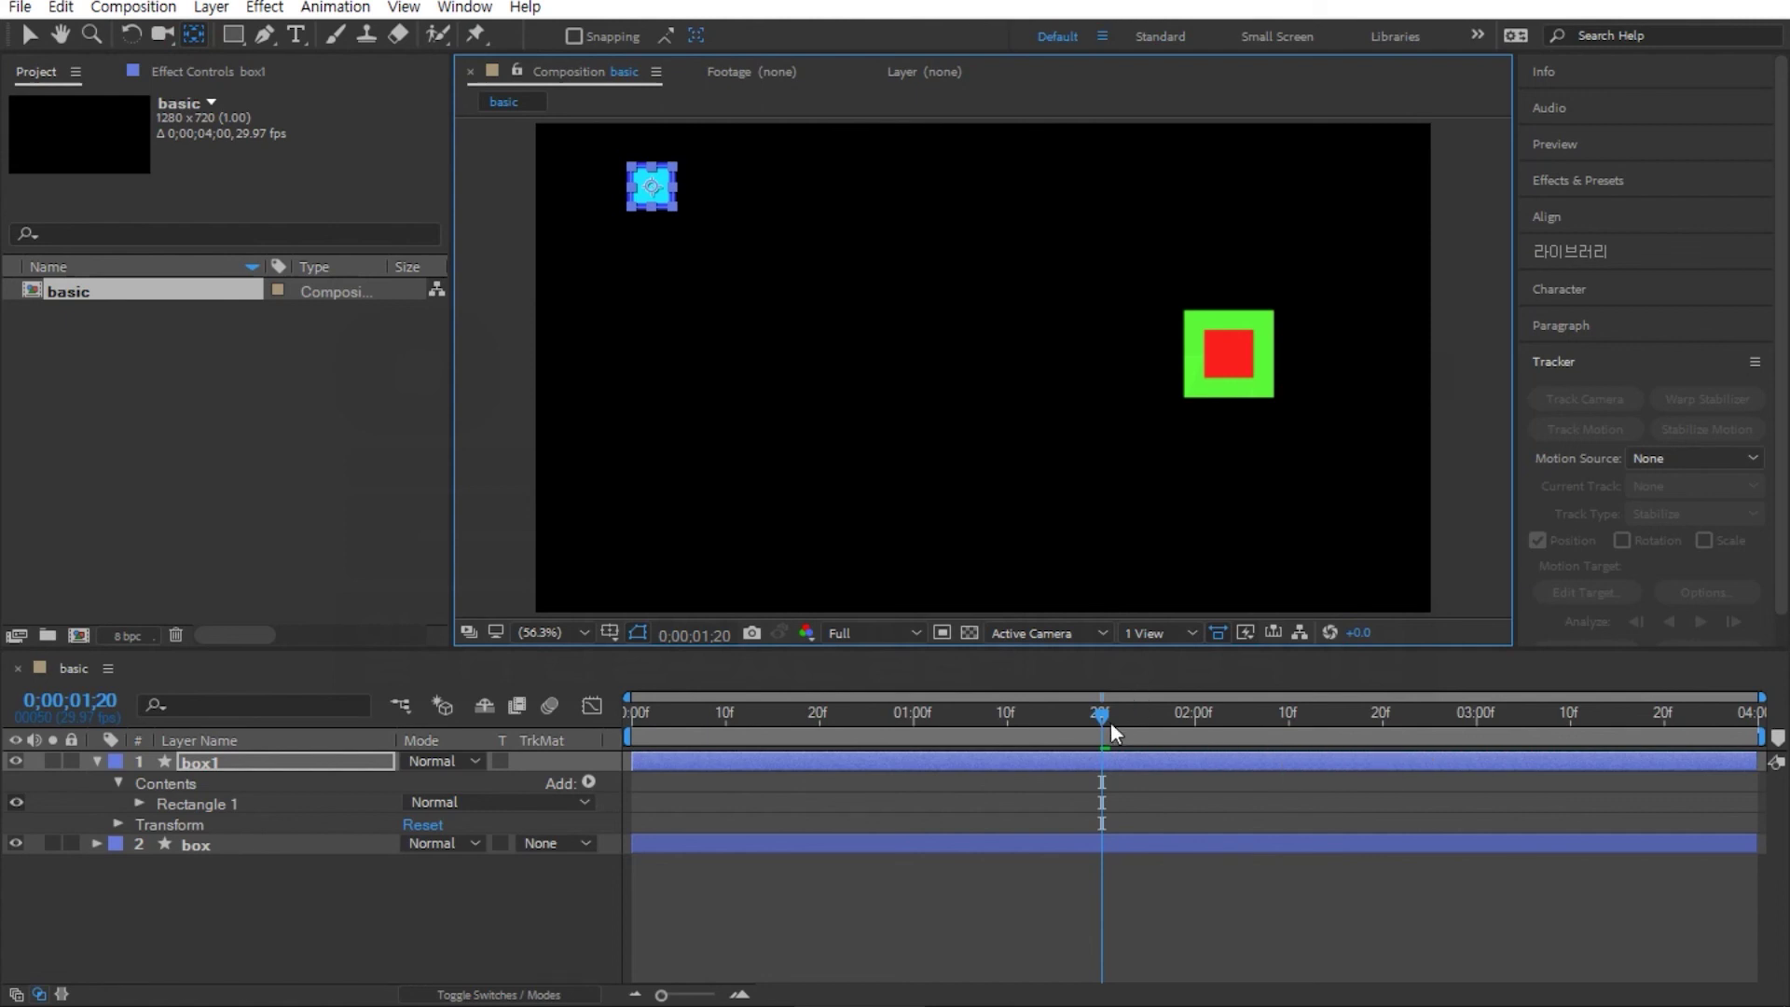
Step: At 0;00;00;00, move the cyan square closer to the composition's upper-left corner, at about 94, 68, and set a Position keyframe
{"action": "left_click_drag", "start_coordinate": [1095, 718], "coordinate": [490, 696]}
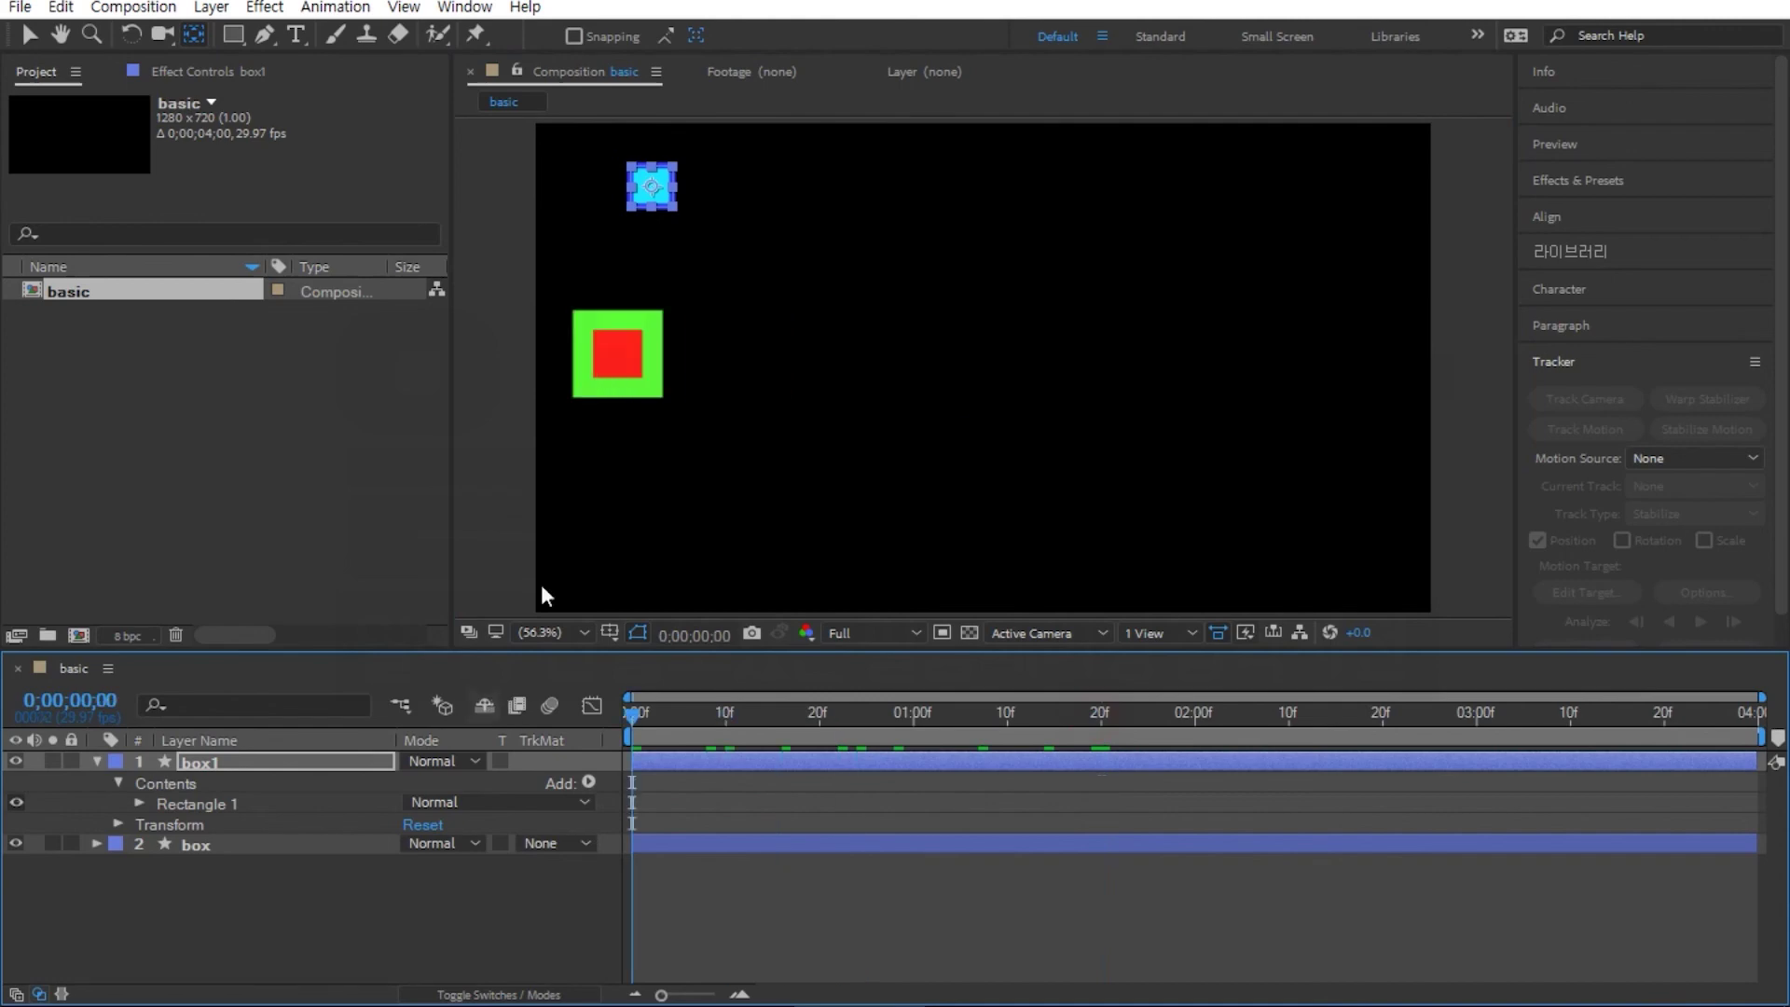
{"action": "left_click", "coordinate": [29, 30]}
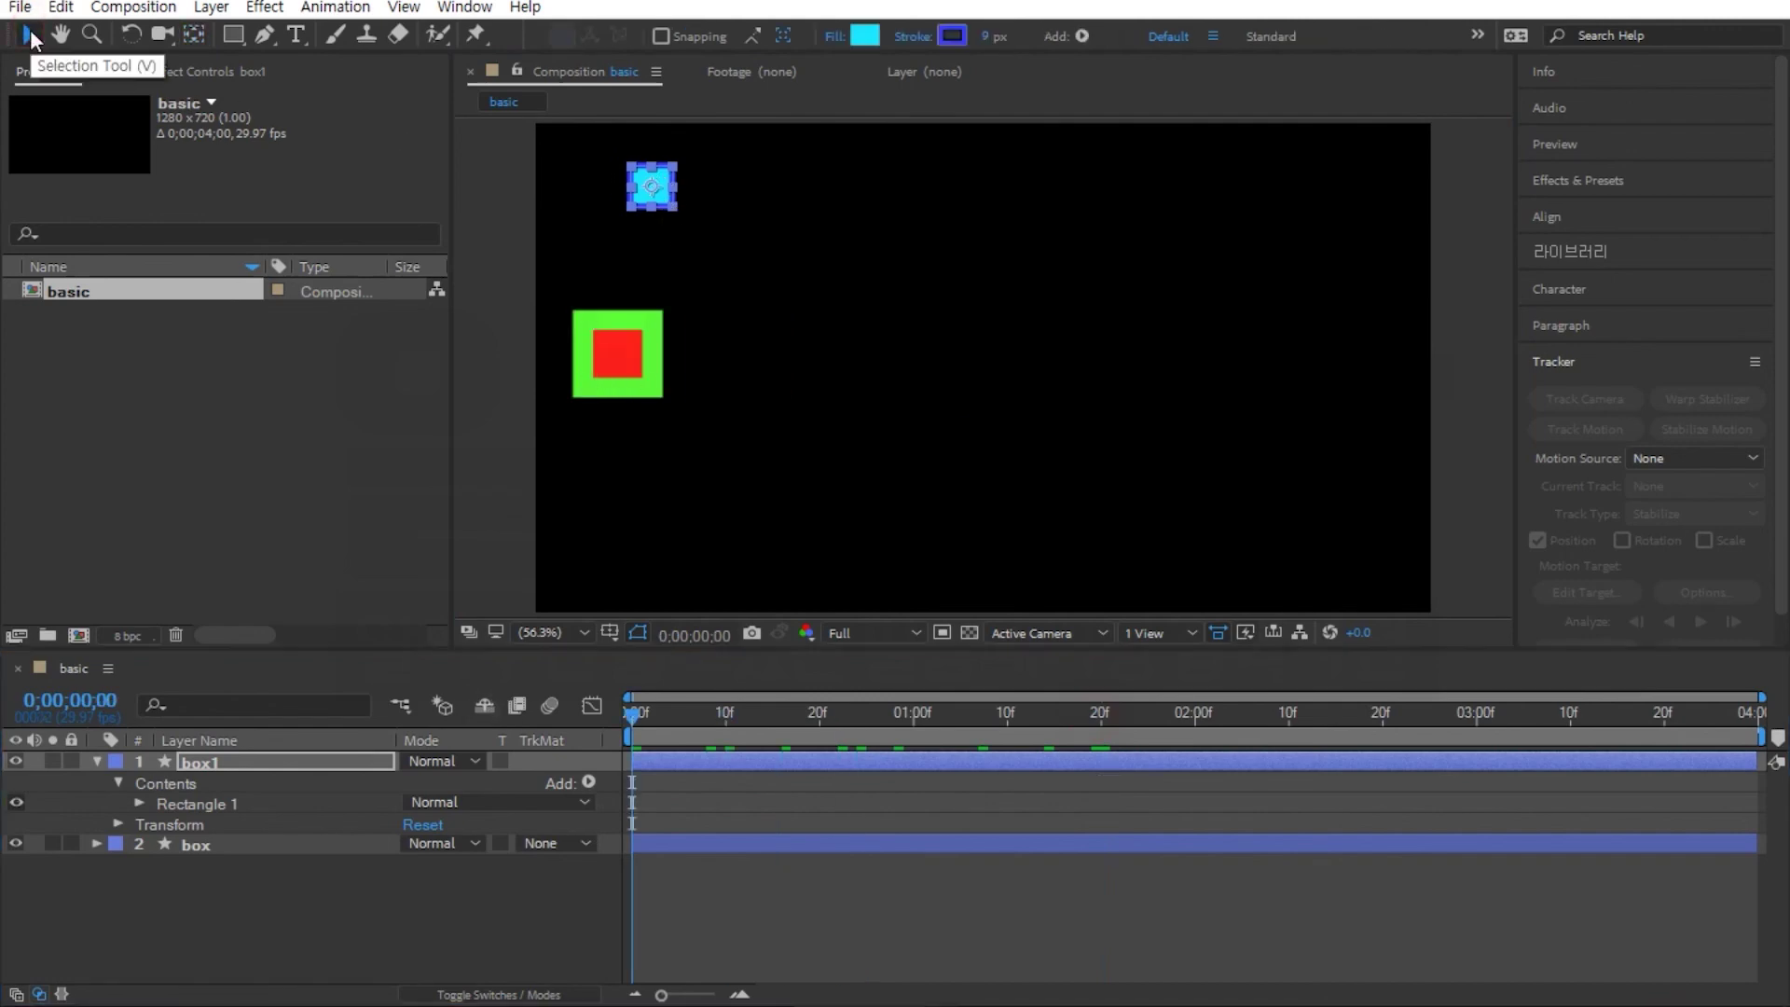
{"action": "left_click_drag", "start_coordinate": [667, 177], "coordinate": [1265, 331]}
{"action": "left_click_drag", "start_coordinate": [875, 241], "coordinate": [614, 171]}
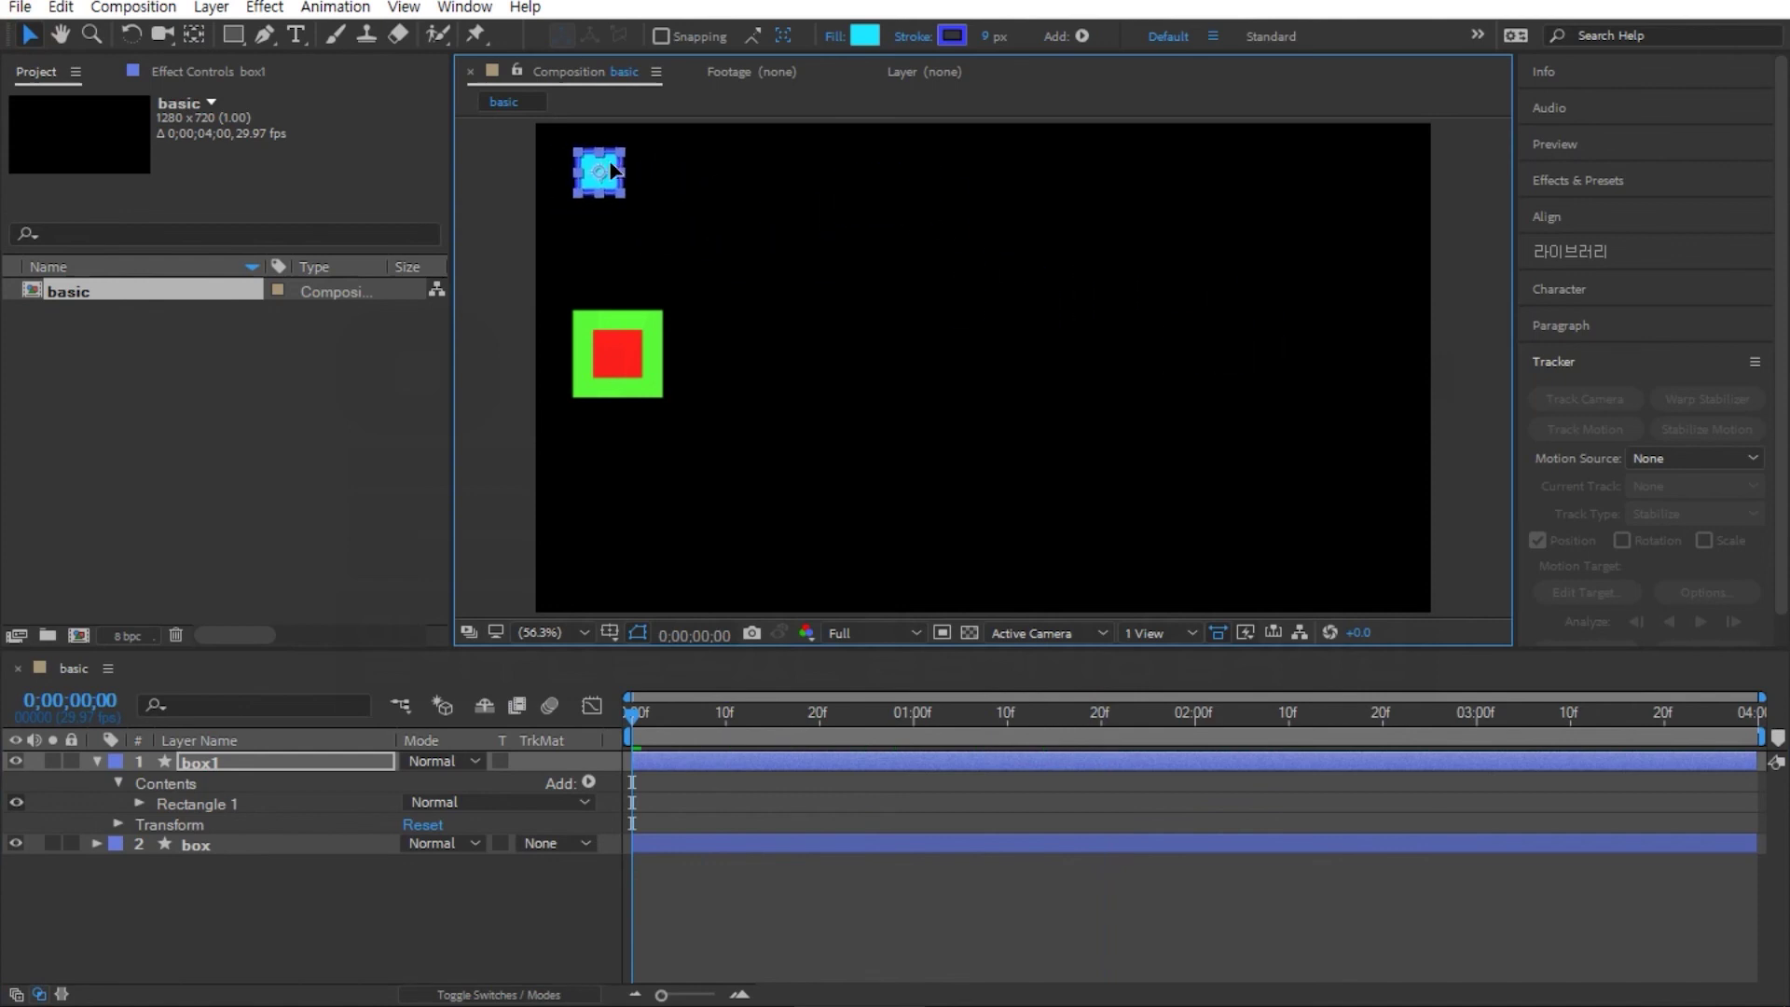
{"action": "left_click_drag", "start_coordinate": [610, 163], "coordinate": [614, 160]}
{"action": "left_click", "coordinate": [119, 824]}
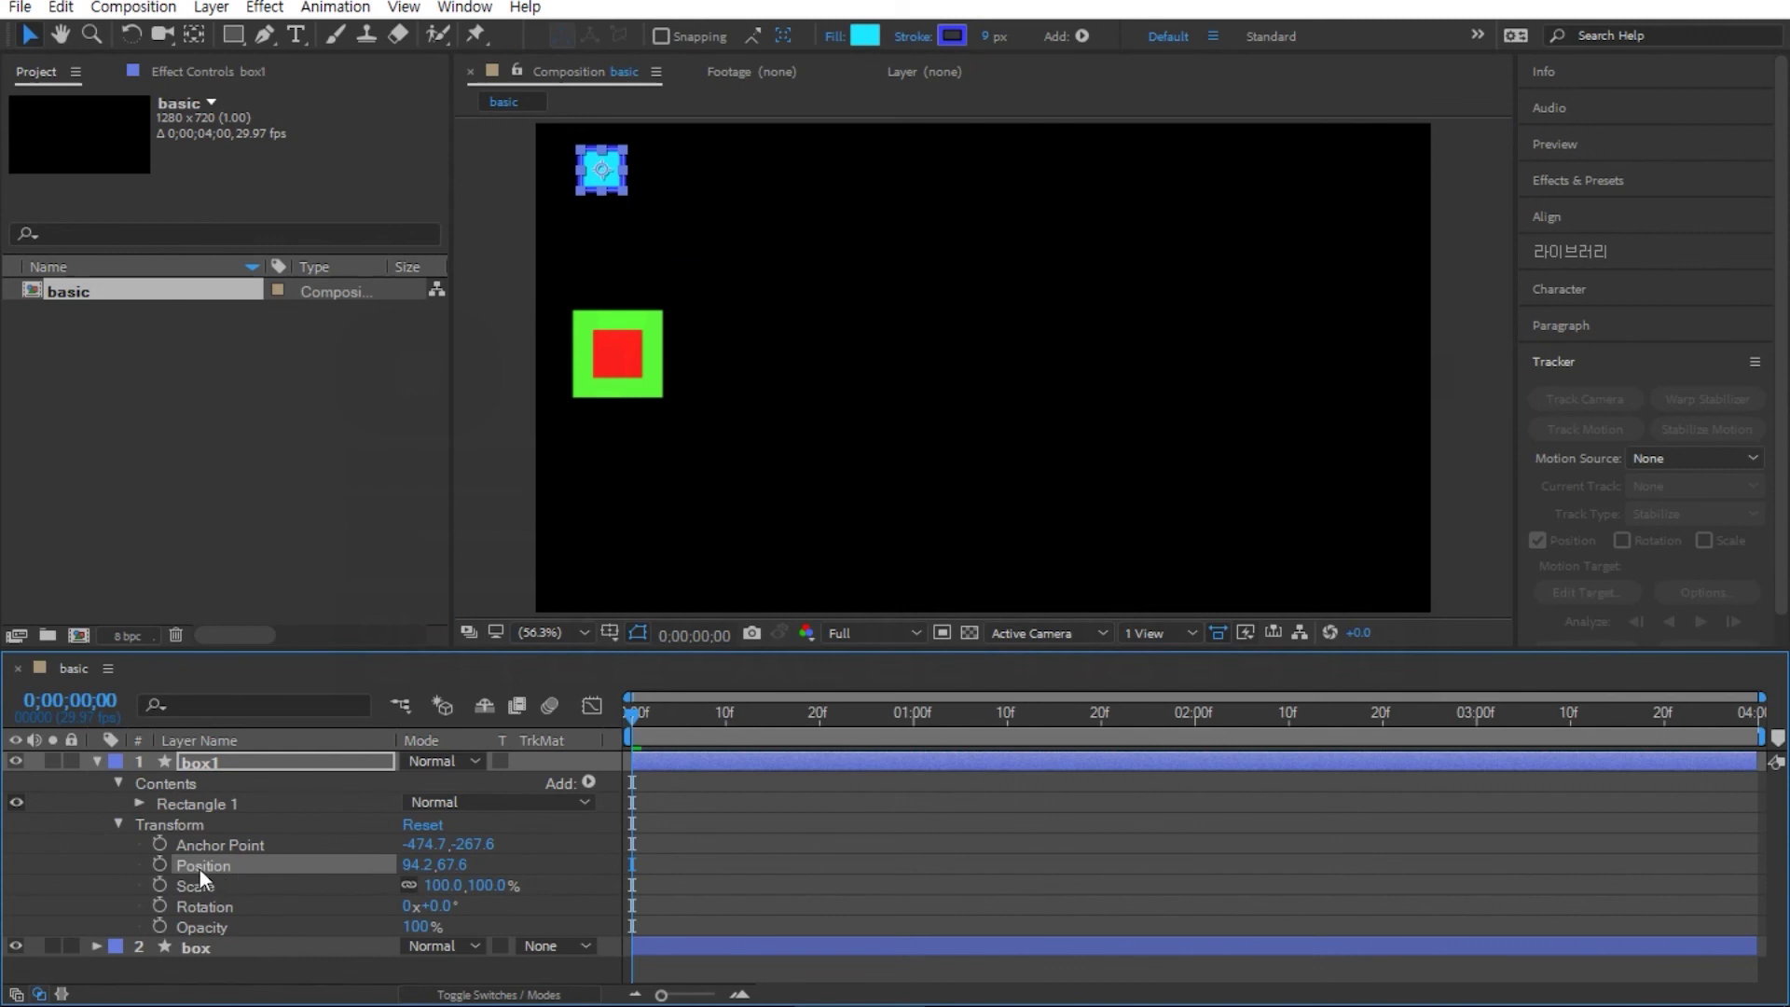
{"action": "left_click", "coordinate": [159, 865]}
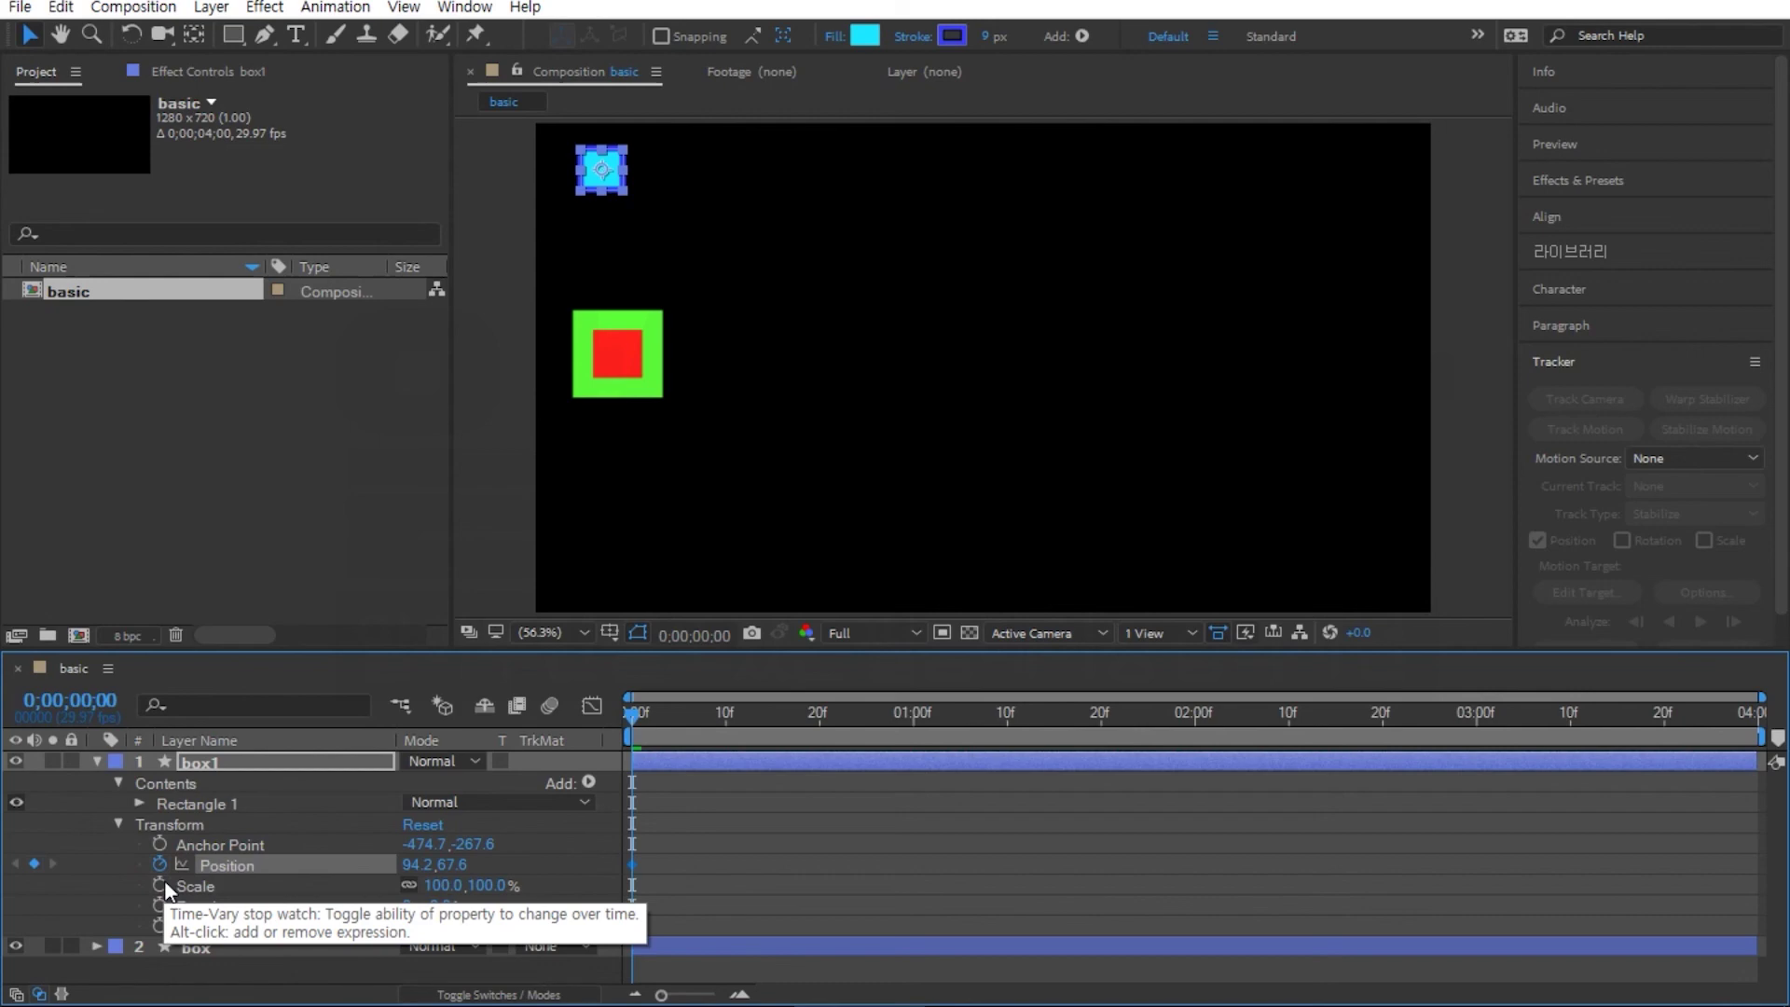
Step: At 0;00;02;00, move the cyan square to the composition's lower-right corner, at about 1200, 644, and preview the animation
{"action": "left_click", "coordinate": [1195, 724]}
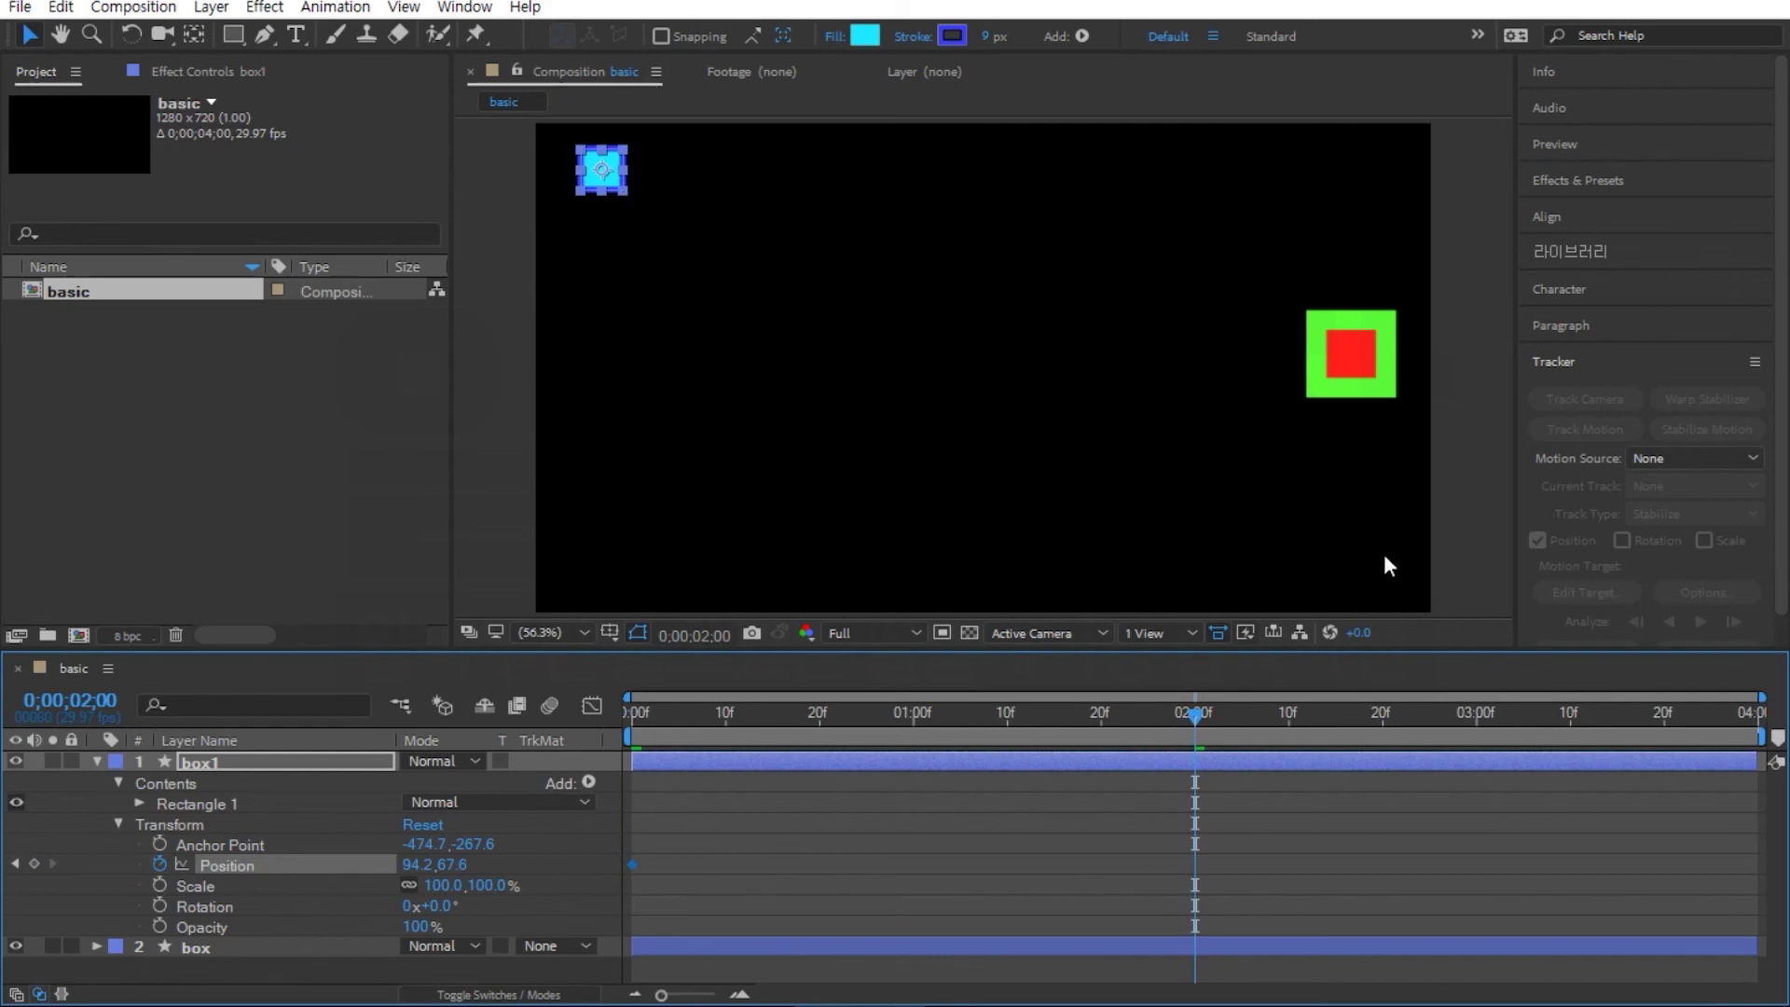
{"action": "left_click_drag", "start_coordinate": [616, 165], "coordinate": [1389, 554]}
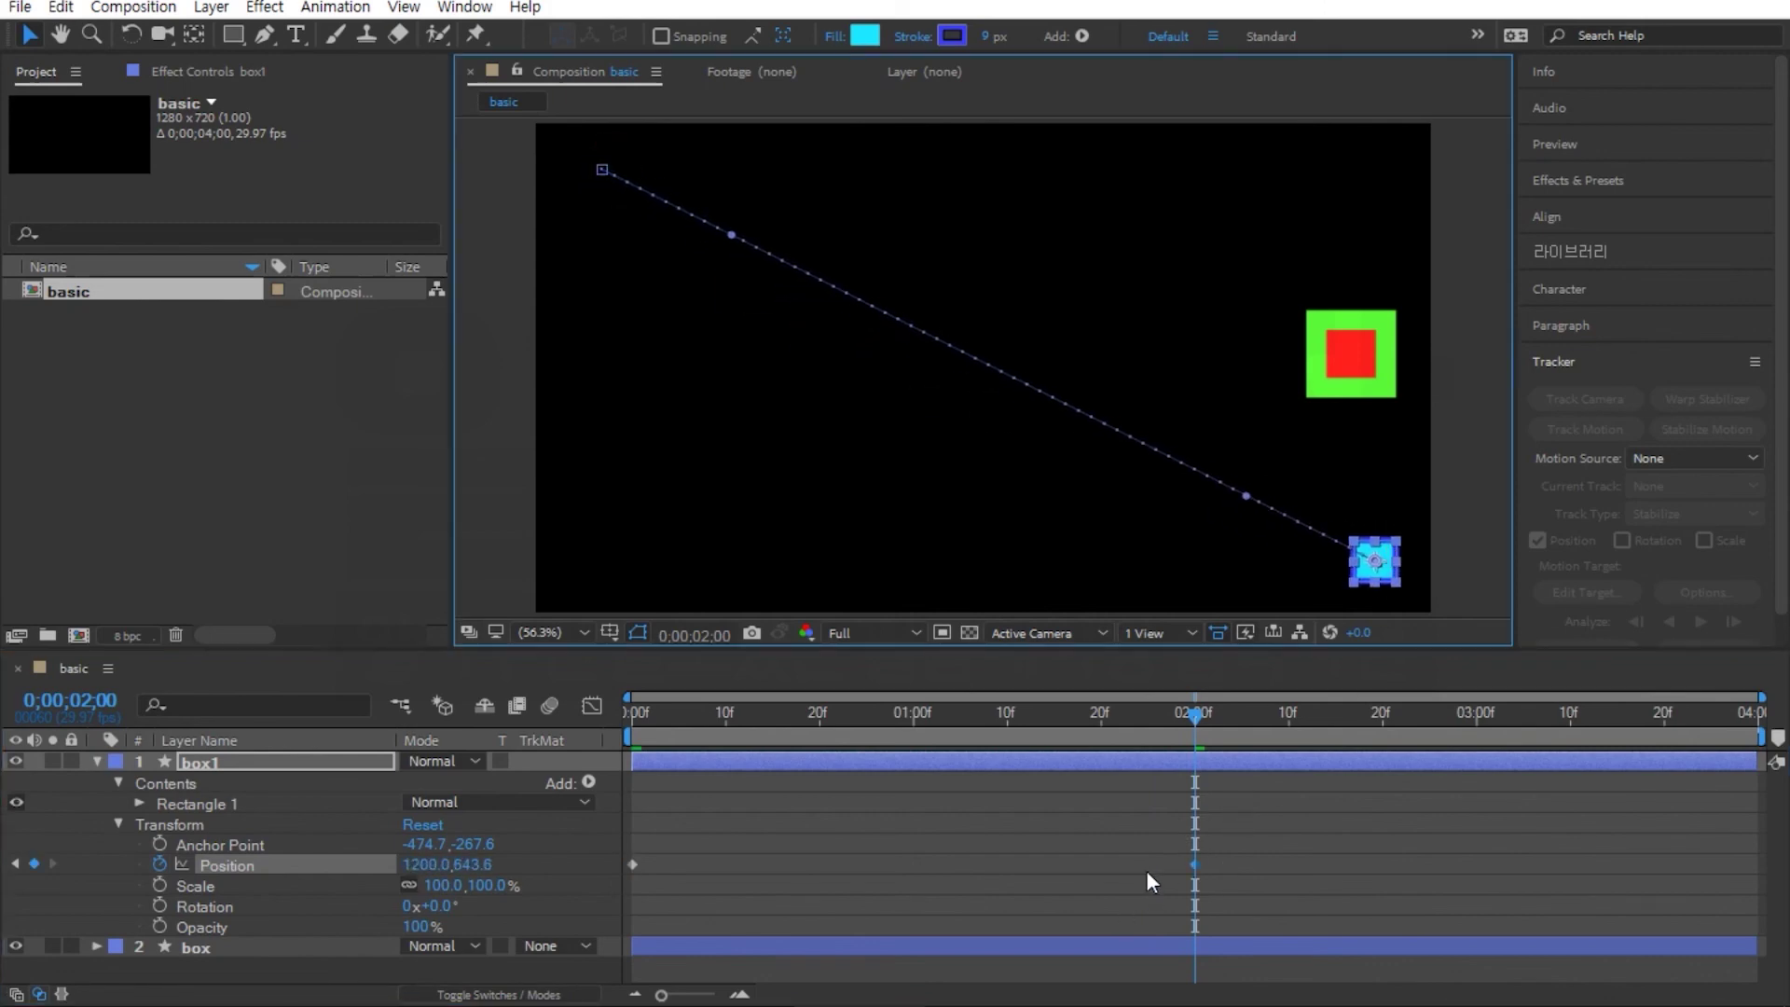
{"action": "key", "text": "space"}
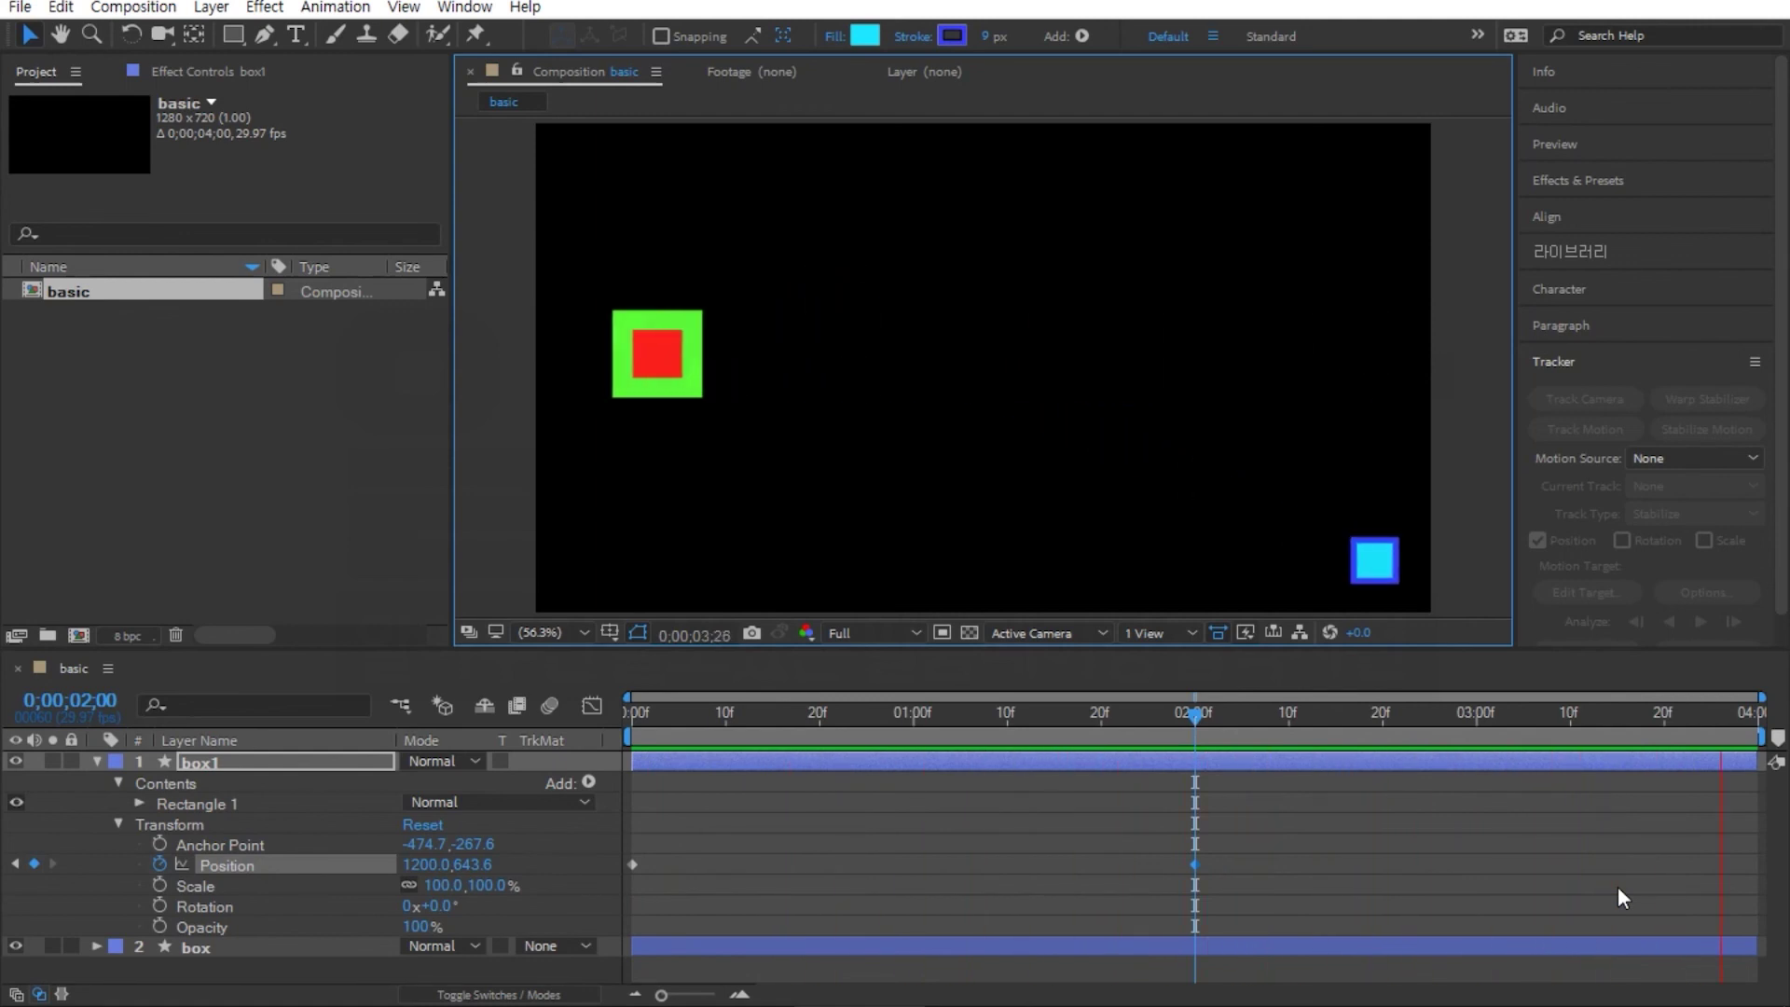
{"action": "key", "text": "space"}
Step: At 0;00;03;29, move the cyan square back to its upper-left starting point, at about 96, 69, and preview the animation
{"action": "left_click_drag", "start_coordinate": [1167, 709], "coordinate": [1753, 716]}
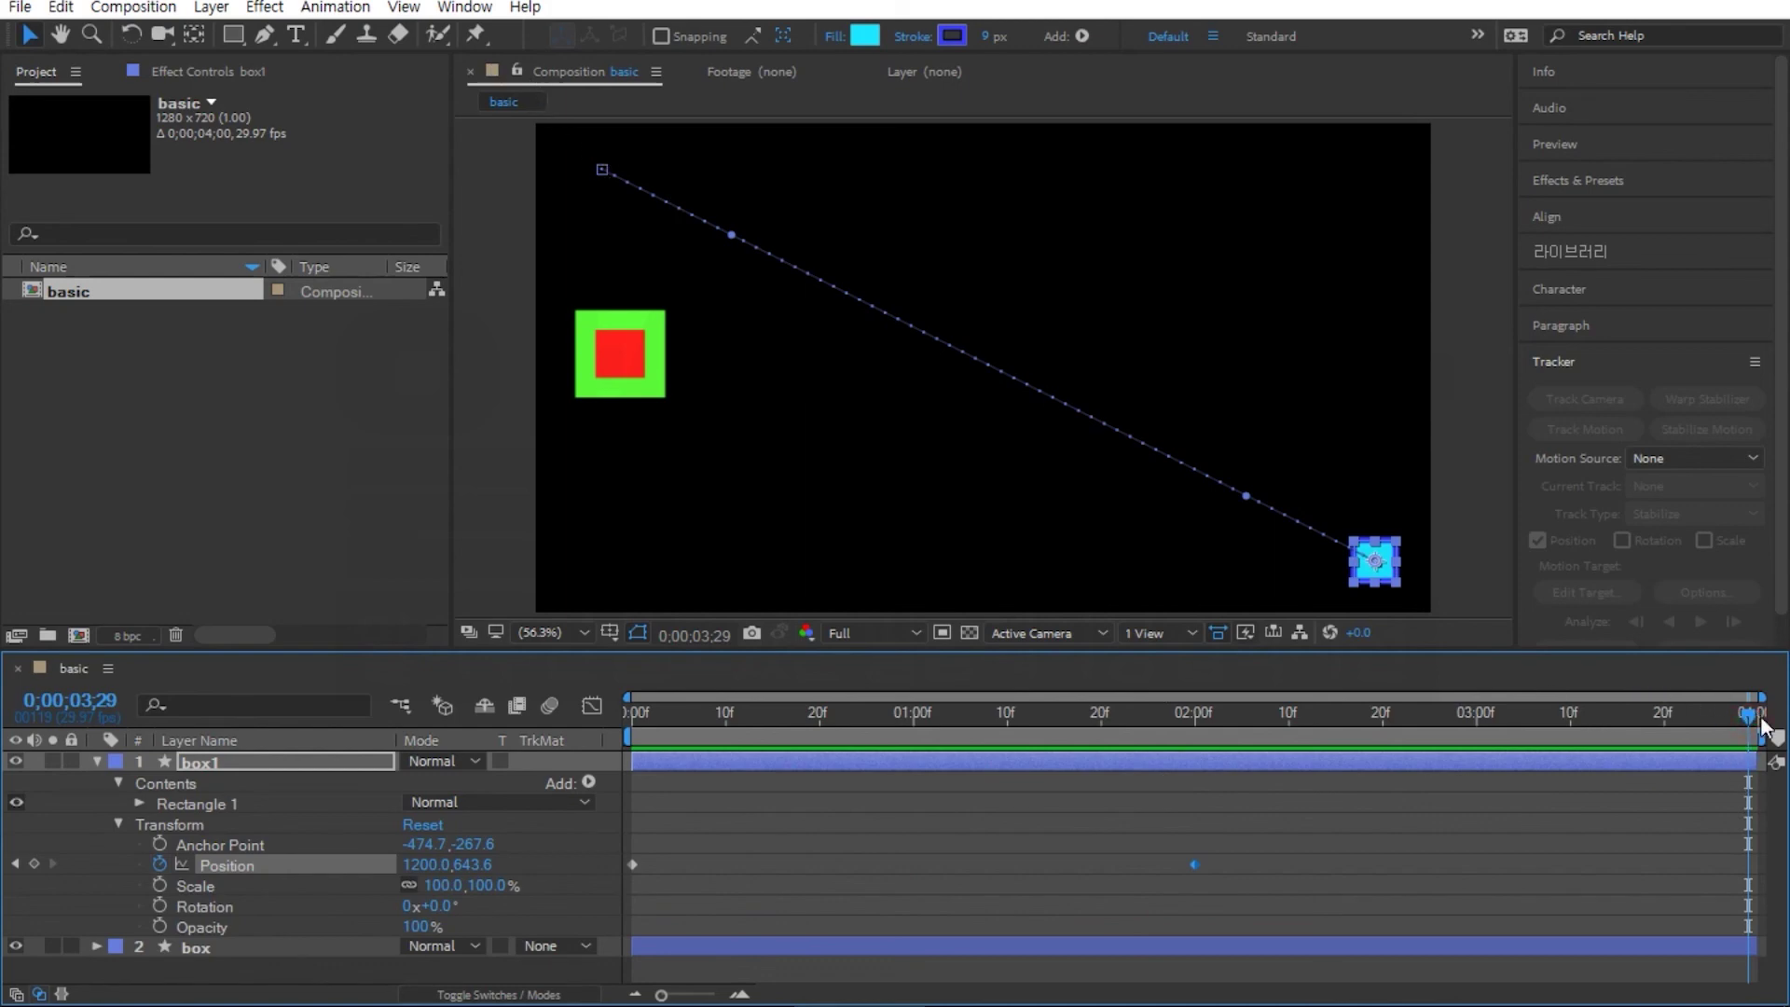
{"action": "left_click_drag", "start_coordinate": [1388, 576], "coordinate": [615, 182]}
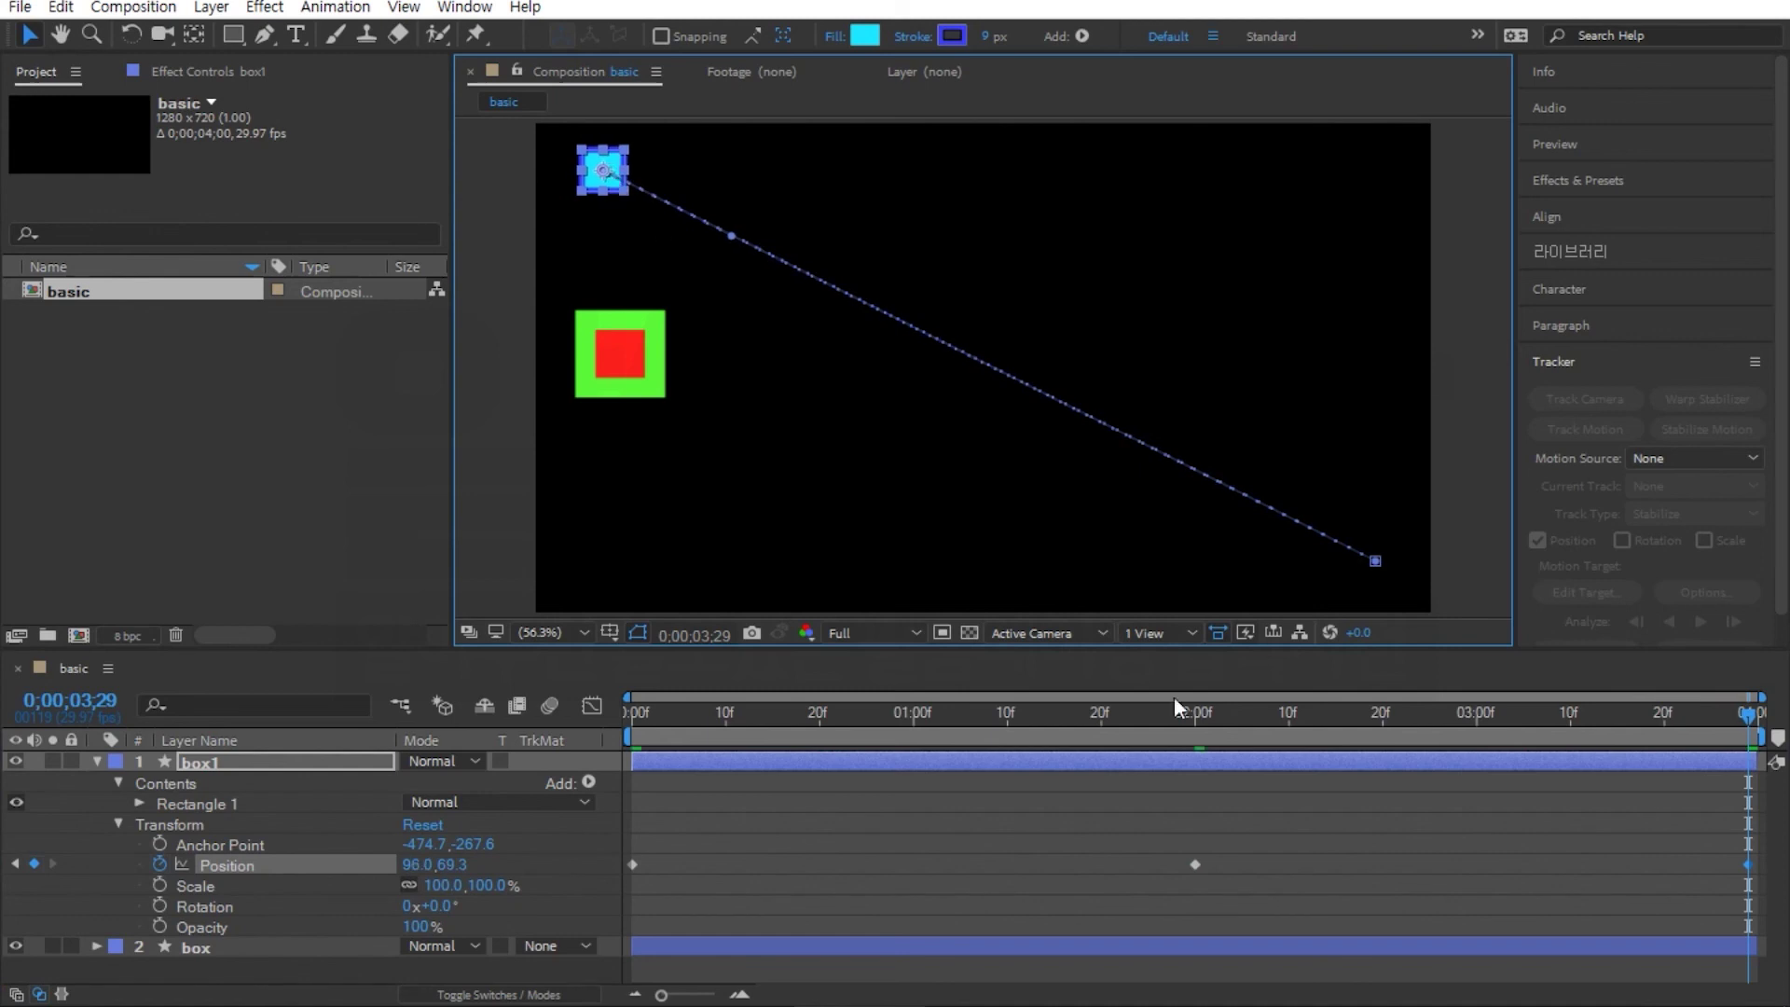
{"action": "key", "text": "space"}
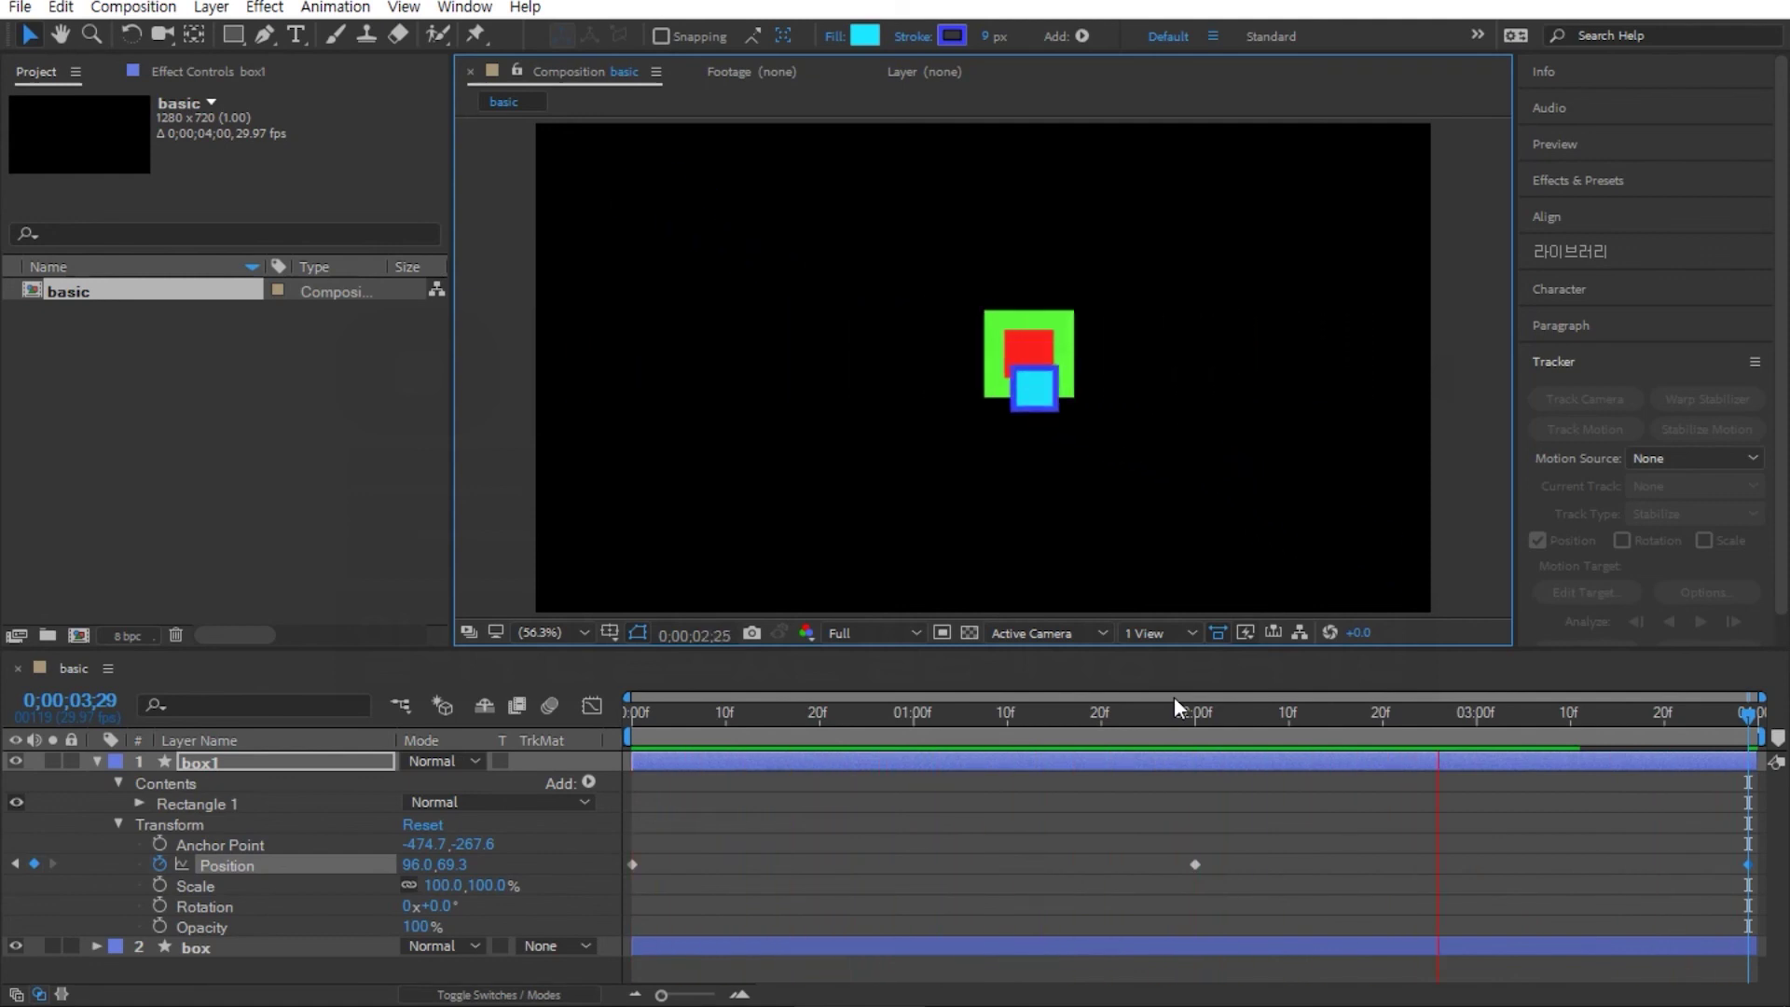
Step: Collapse the box1 layer and leave both box layers deselected
{"action": "left_click", "coordinate": [96, 761]}
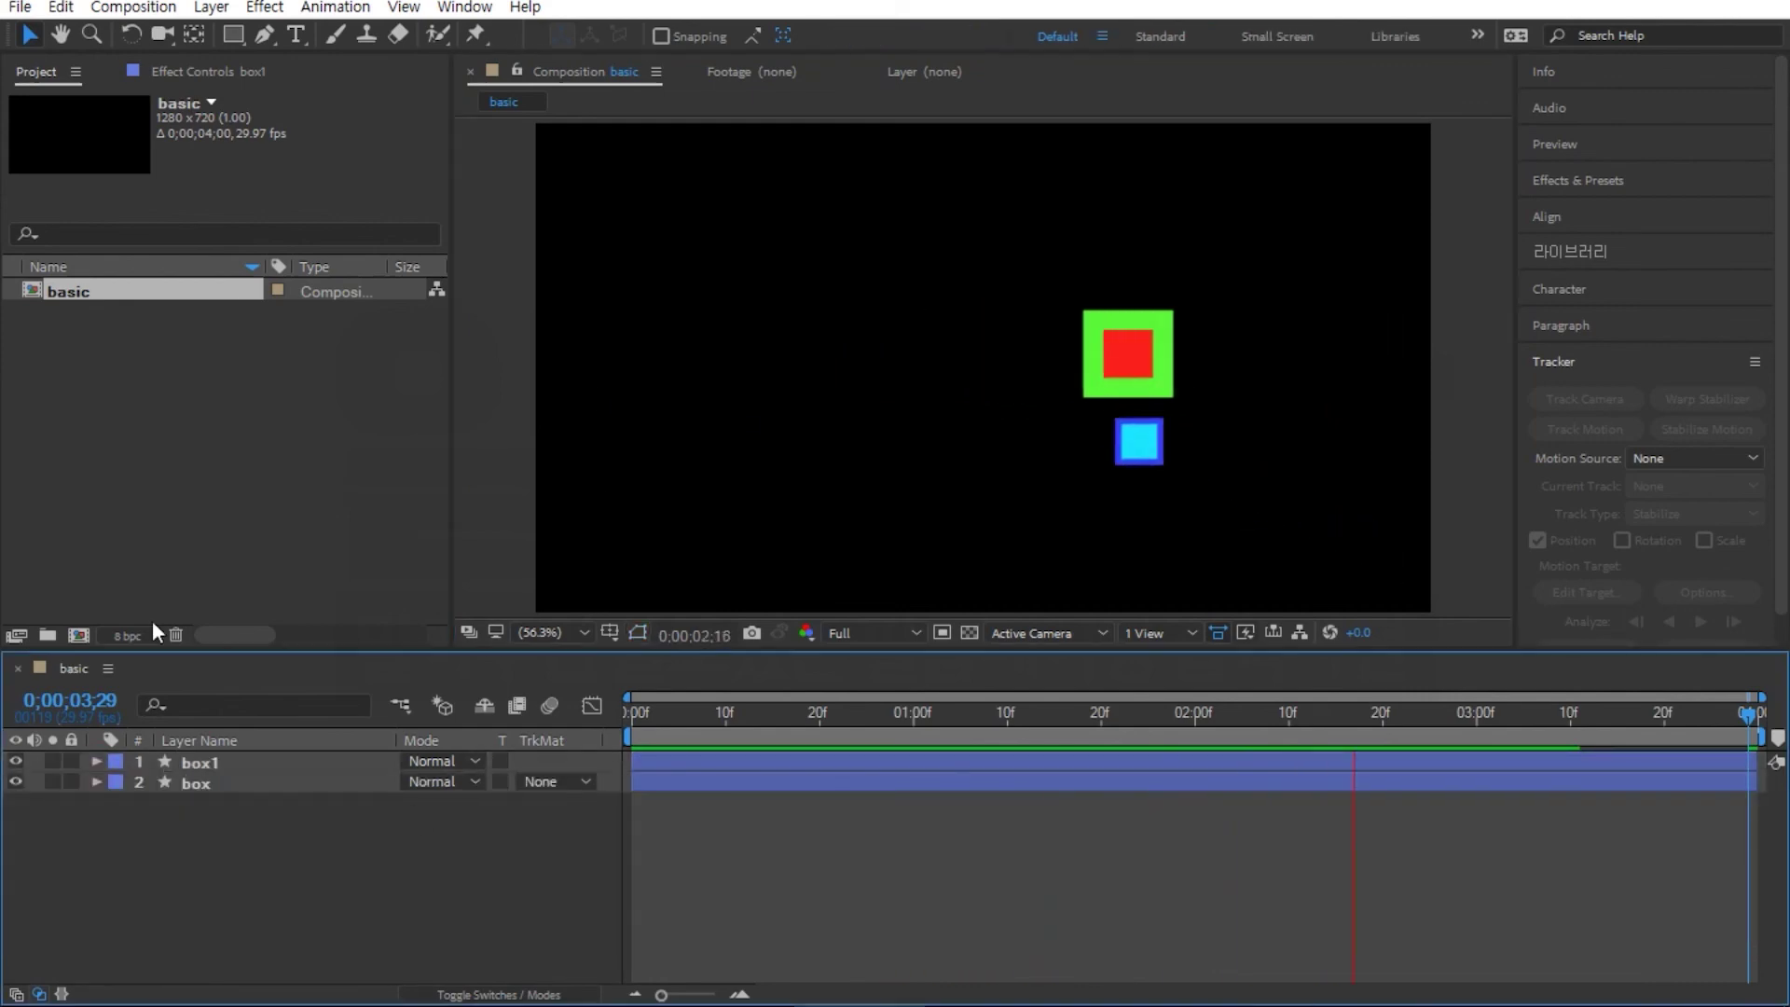
{"action": "left_click", "coordinate": [203, 784]}
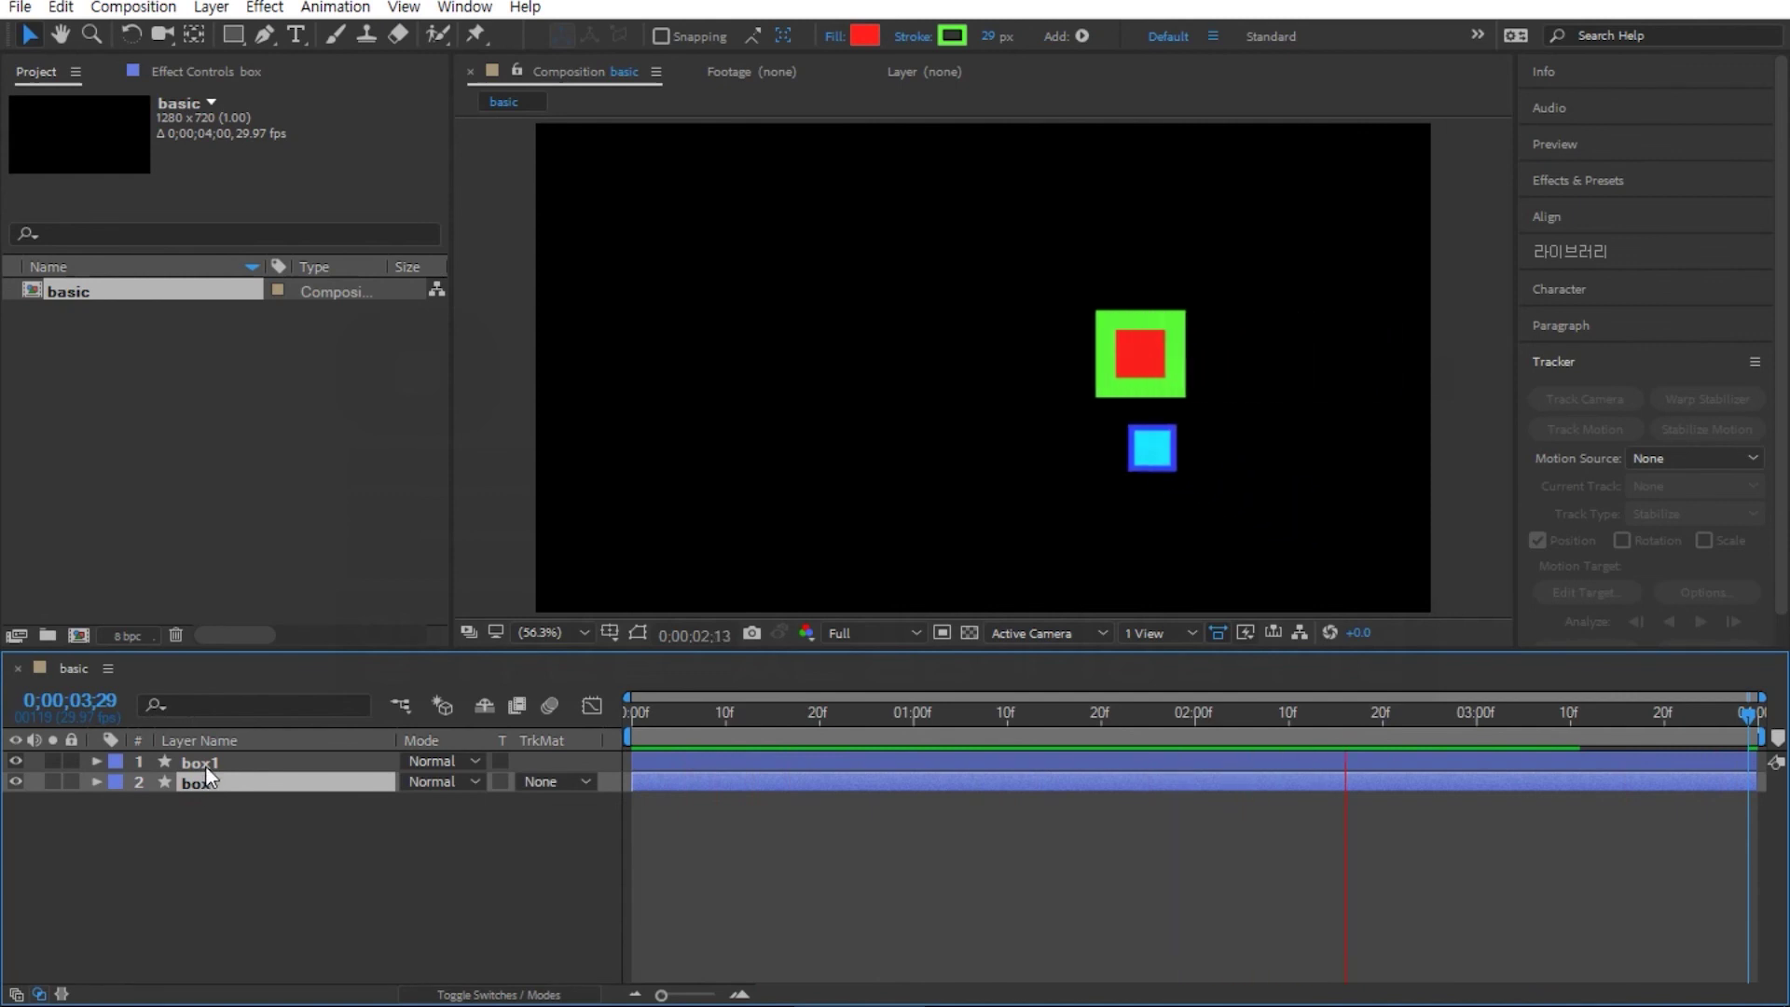
{"action": "left_click", "coordinate": [205, 768]}
{"action": "left_click", "coordinate": [248, 873]}
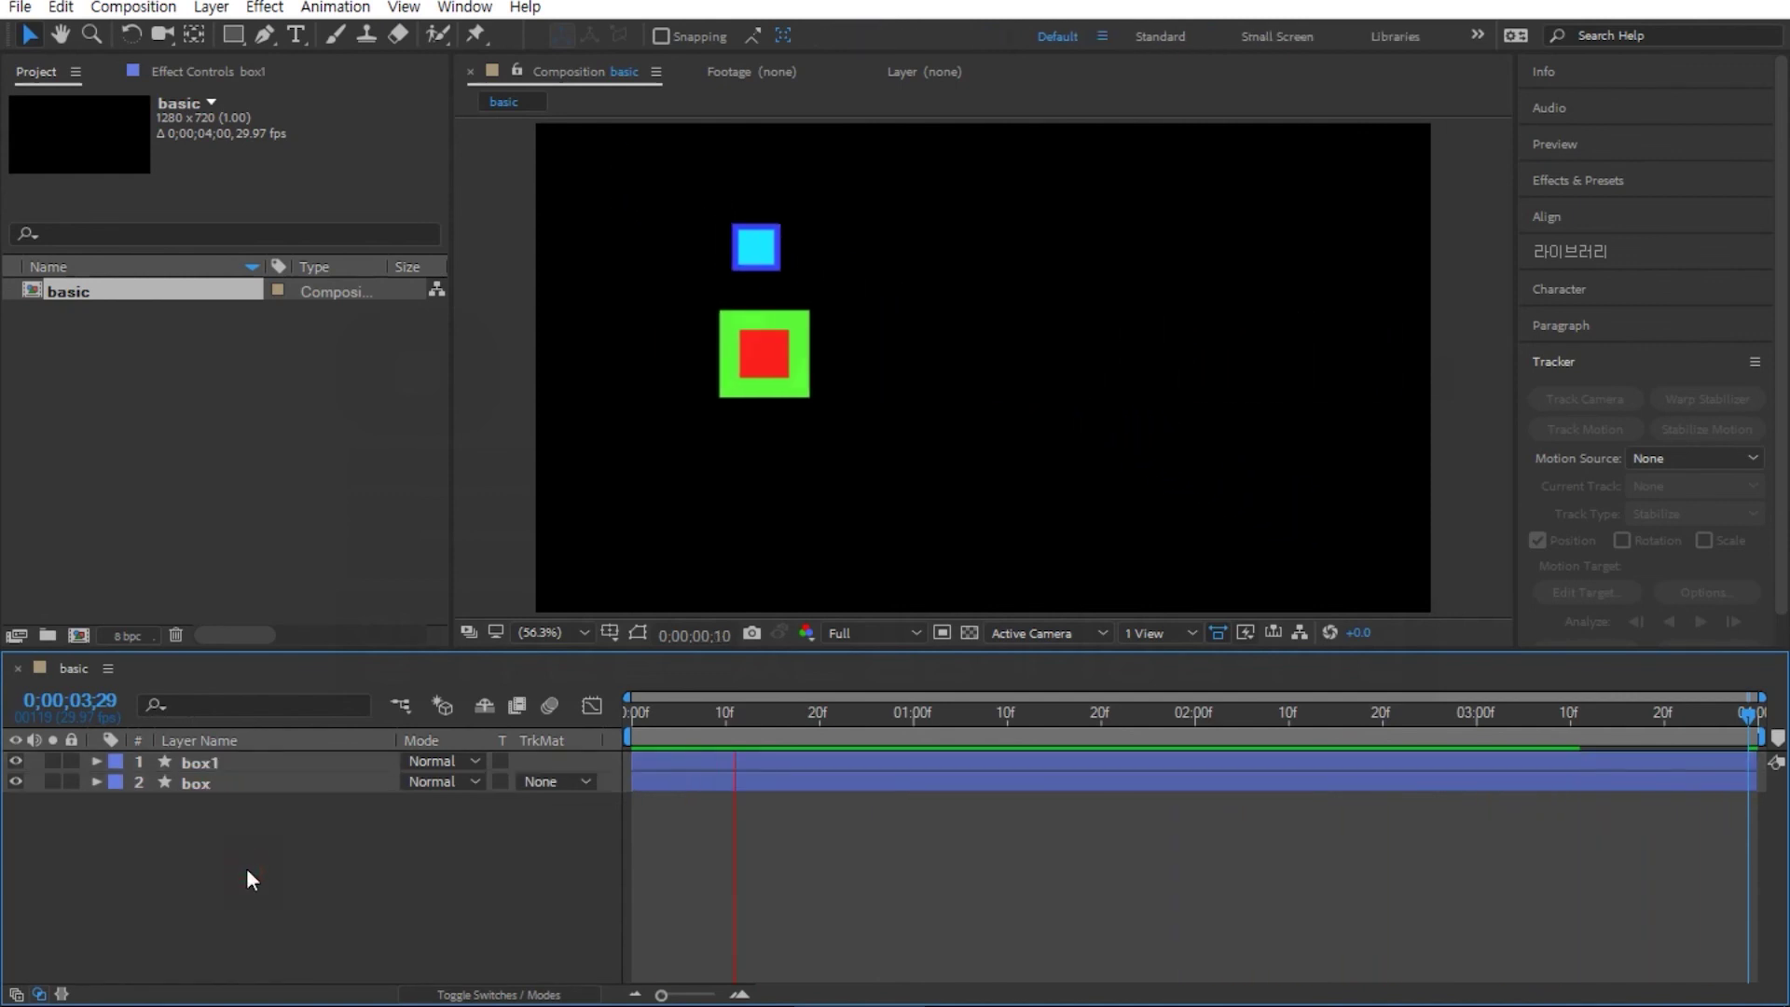